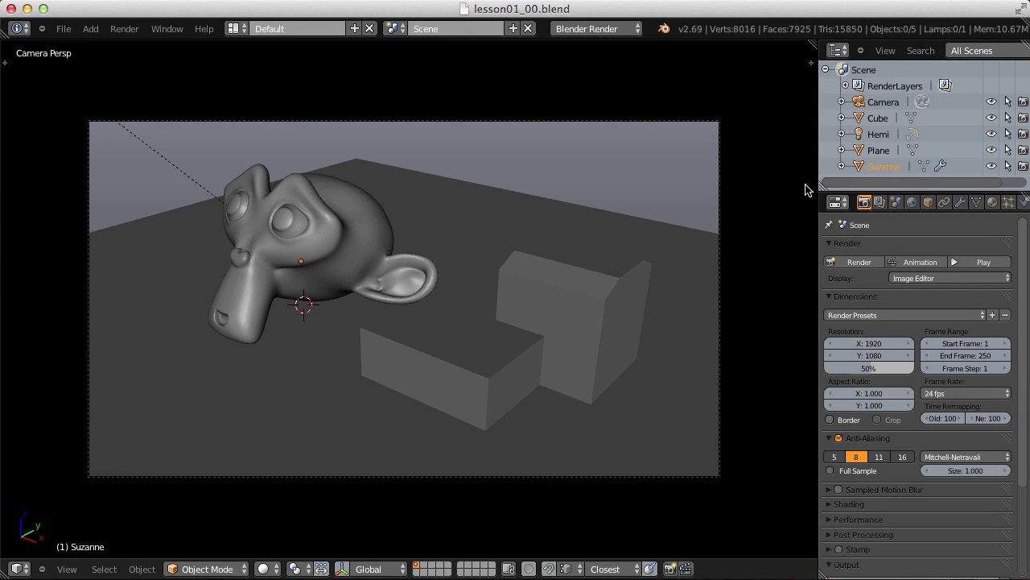
Select the monkey head, cube, plane and Hemi lamp in turn, and render the scene without Freestyle.
{"action": "right_click", "coordinate": [319, 194]}
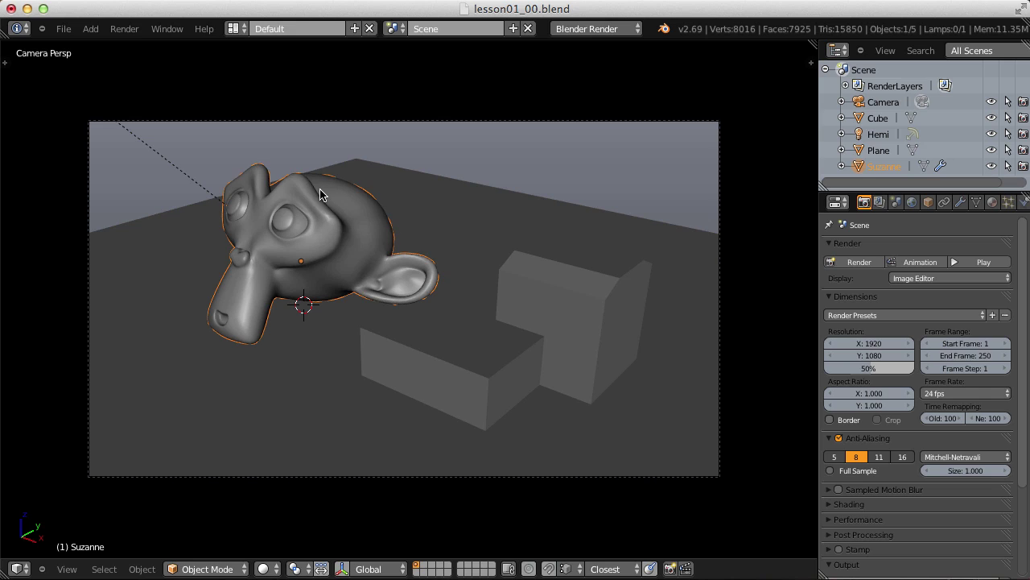
{"action": "right_click", "coordinate": [517, 271]}
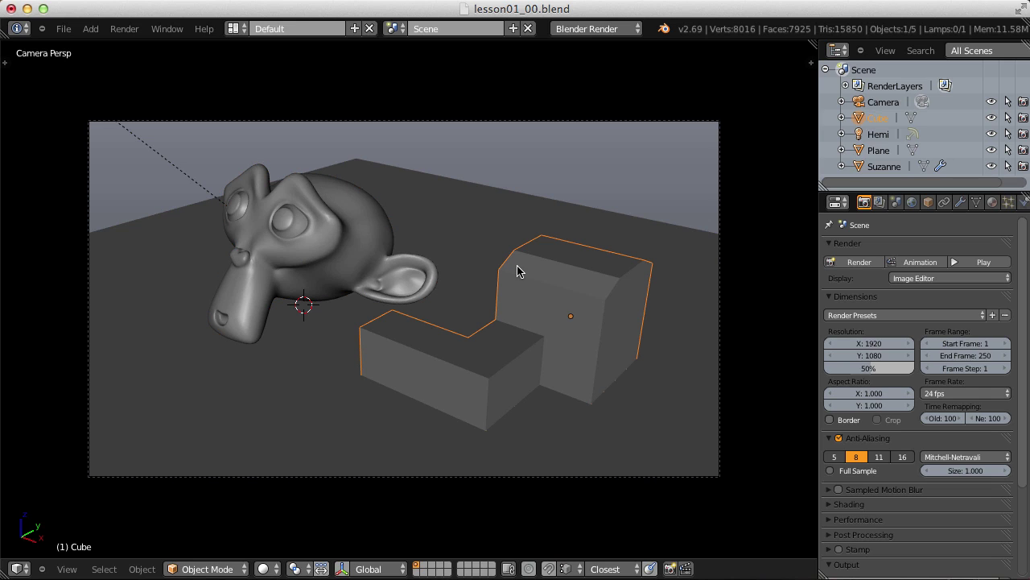
{"action": "right_click", "coordinate": [441, 195]}
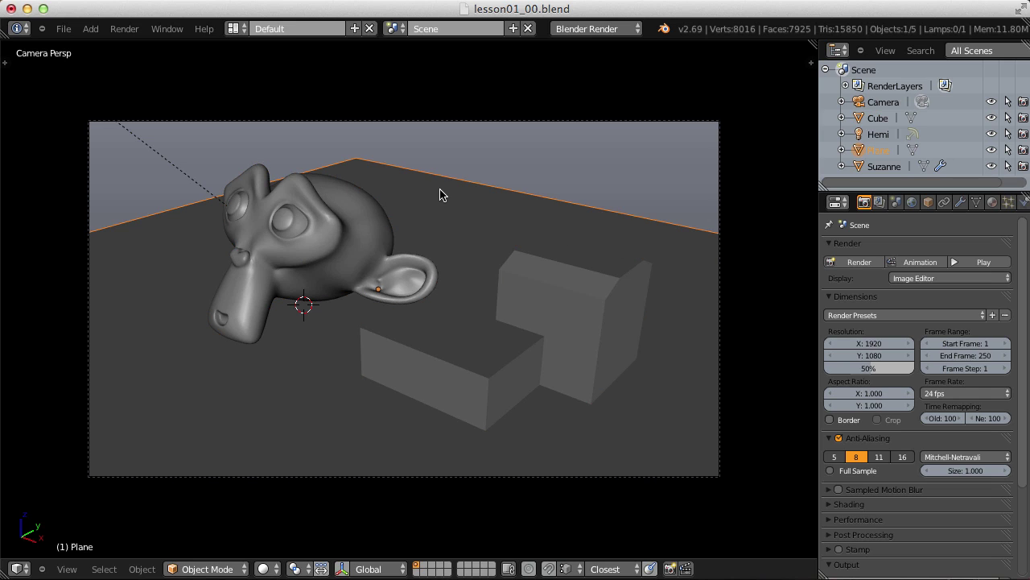
{"action": "right_click", "coordinate": [143, 144]}
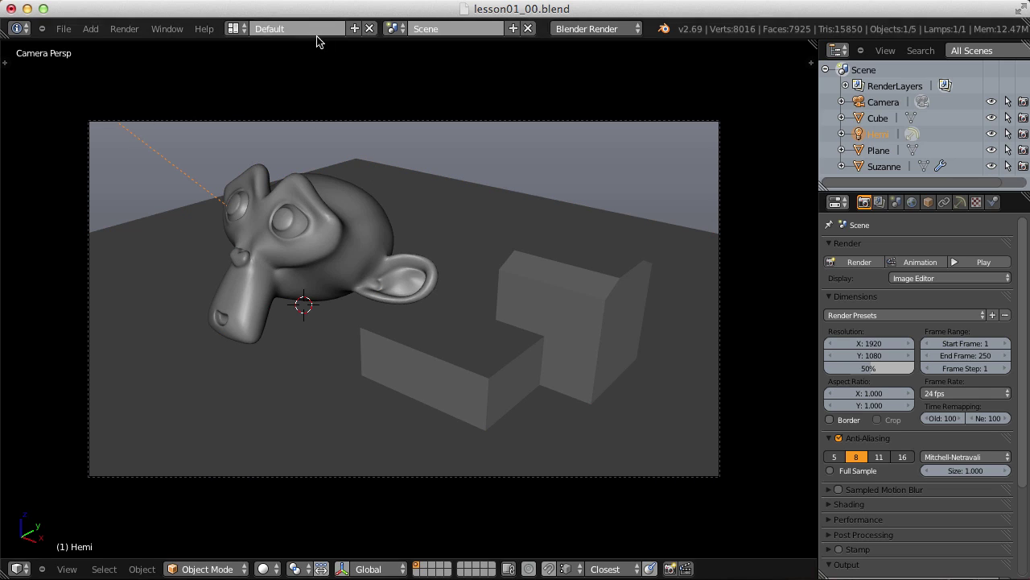
{"action": "left_click", "coordinate": [124, 28]}
{"action": "left_click", "coordinate": [137, 44]}
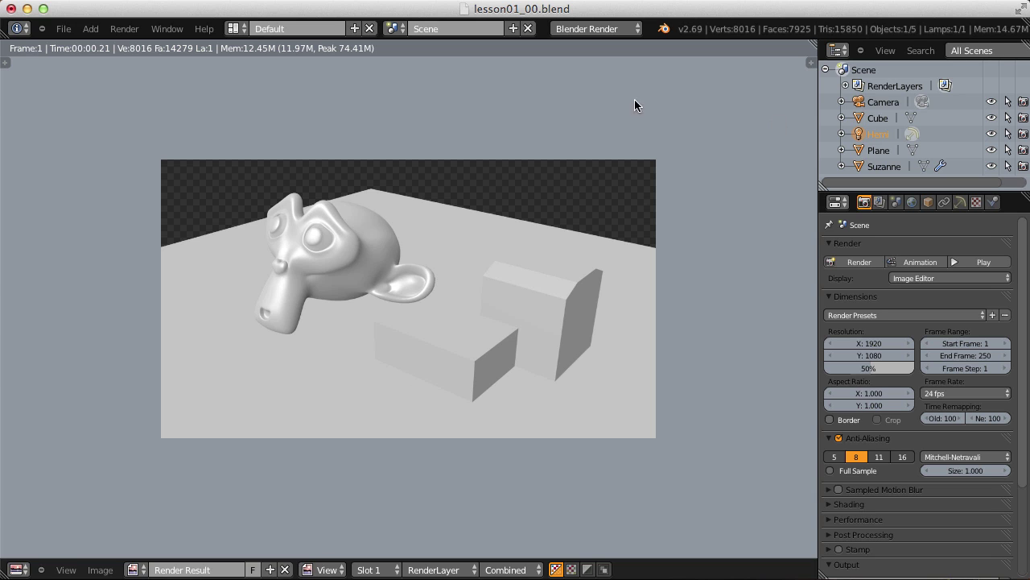
Enable Freestyle in the scene's render settings and expand its line thickness options.
{"action": "scroll", "coordinate": [1028, 389], "scroll_direction": "down", "scroll_amount": 4}
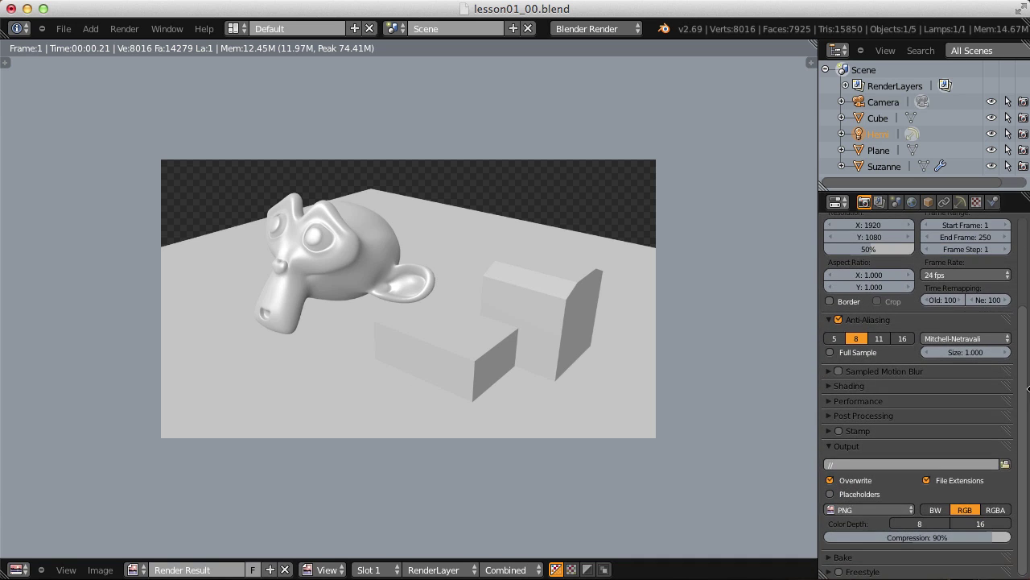
{"action": "left_click", "coordinate": [839, 571]}
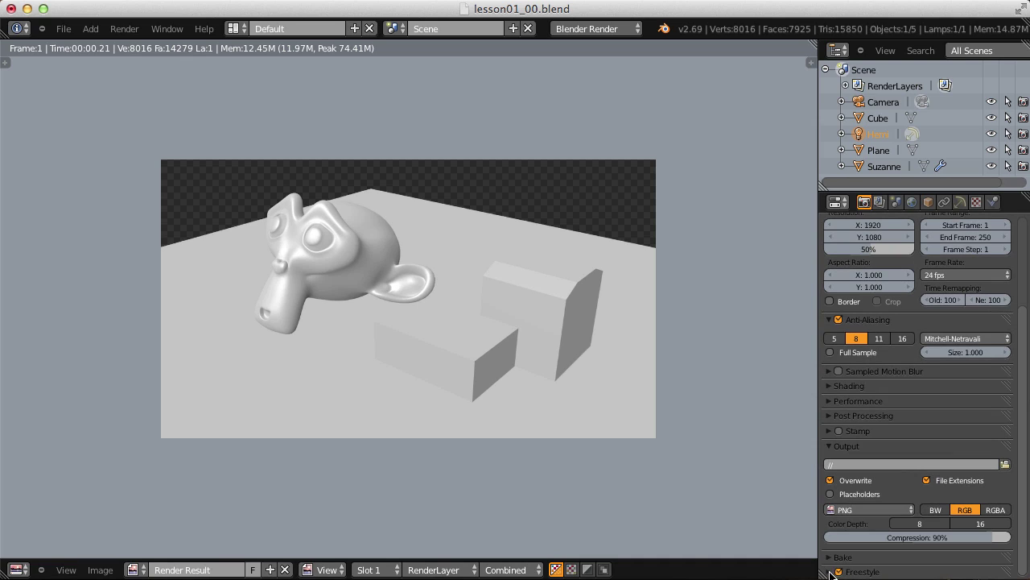
{"action": "left_click", "coordinate": [830, 571]}
{"action": "scroll", "coordinate": [883, 534], "scroll_direction": "down", "scroll_amount": 2}
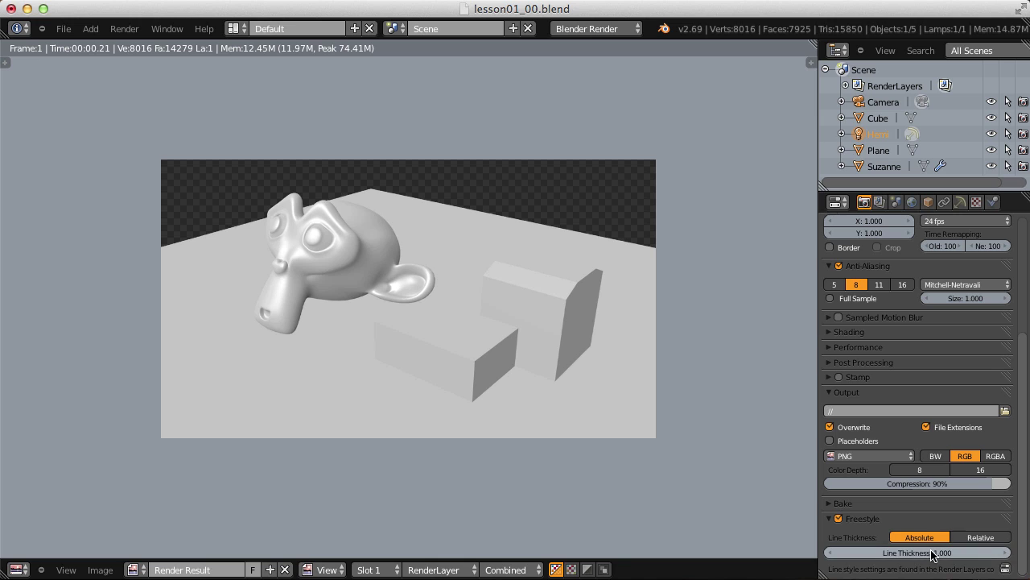
Try the Relative line thickness mode for Freestyle and return it to Absolute.
{"action": "scroll", "coordinate": [1006, 475], "scroll_direction": "up", "scroll_amount": 5}
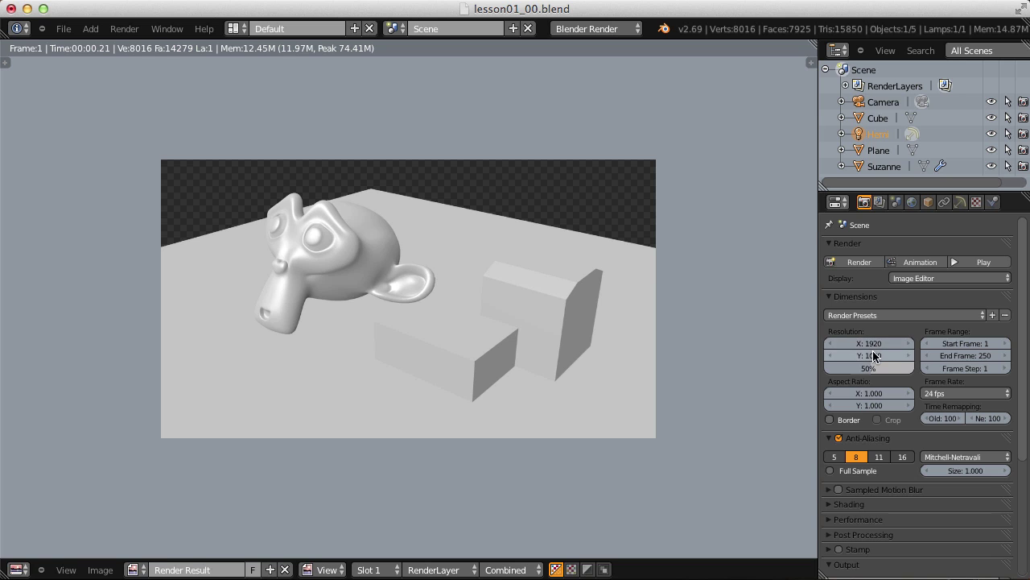
{"action": "scroll", "coordinate": [1018, 448], "scroll_direction": "down", "scroll_amount": 5}
{"action": "left_click", "coordinate": [979, 537]}
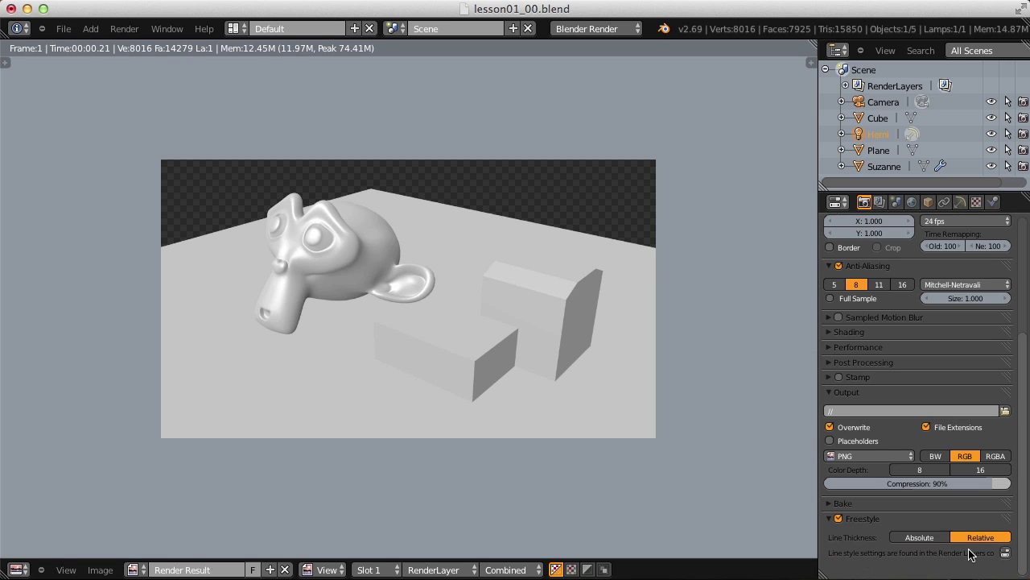
{"action": "left_click_drag", "start_coordinate": [1023, 493], "coordinate": [1014, 353]}
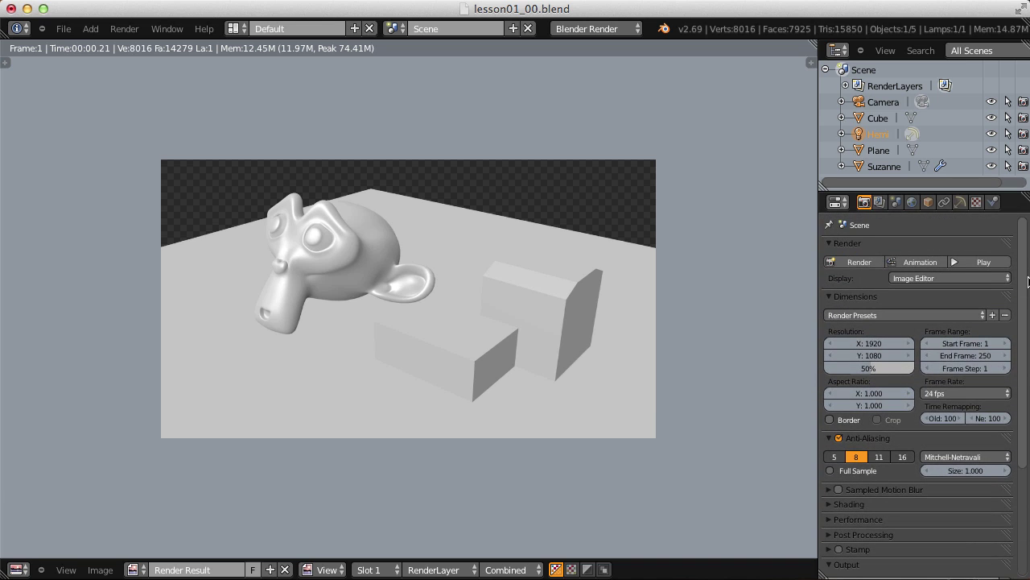
{"action": "scroll", "coordinate": [1028, 282], "scroll_direction": "down", "scroll_amount": 5}
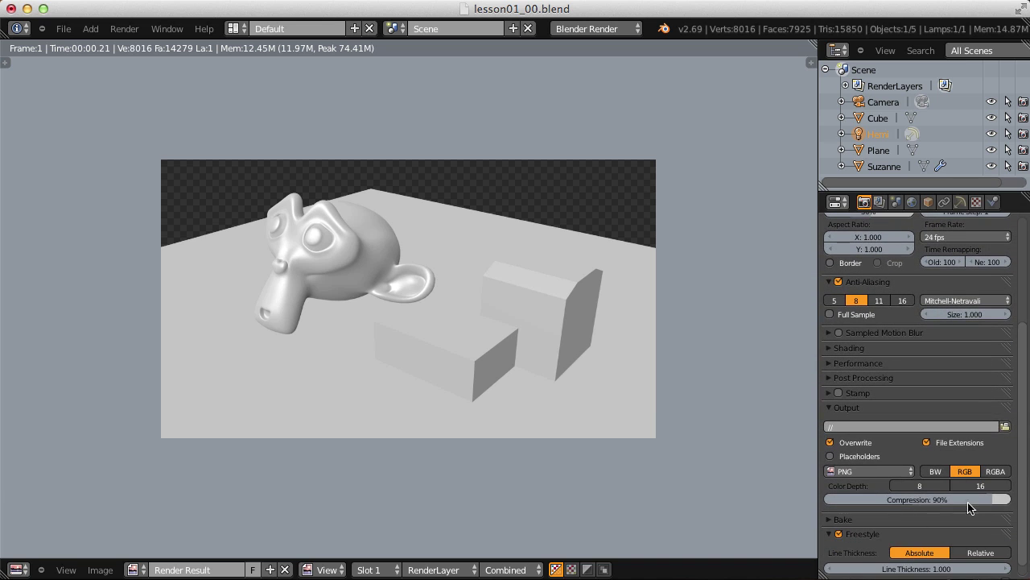
{"action": "scroll", "coordinate": [1020, 450], "scroll_direction": "down", "scroll_amount": 1}
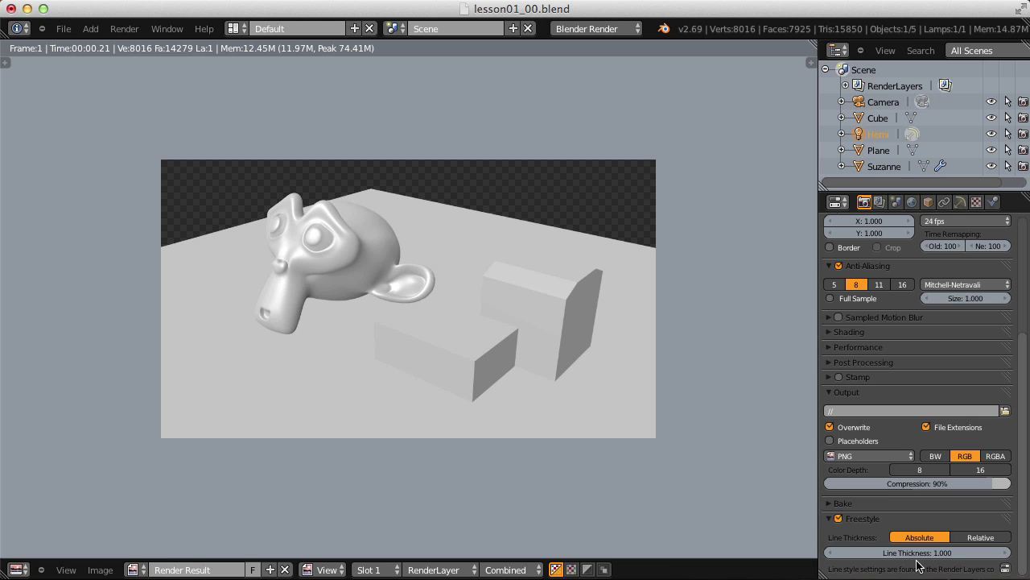
Render the scene with Freestyle enabled and no line set defined.
{"action": "scroll", "coordinate": [1022, 453], "scroll_direction": "up", "scroll_amount": 6}
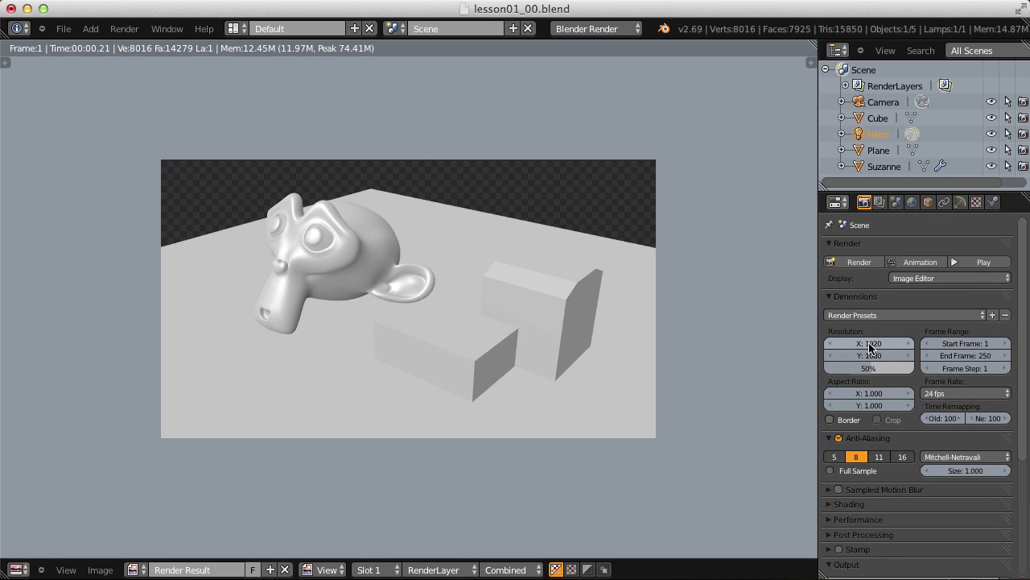
{"action": "left_click", "coordinate": [124, 28]}
{"action": "left_click", "coordinate": [153, 41]}
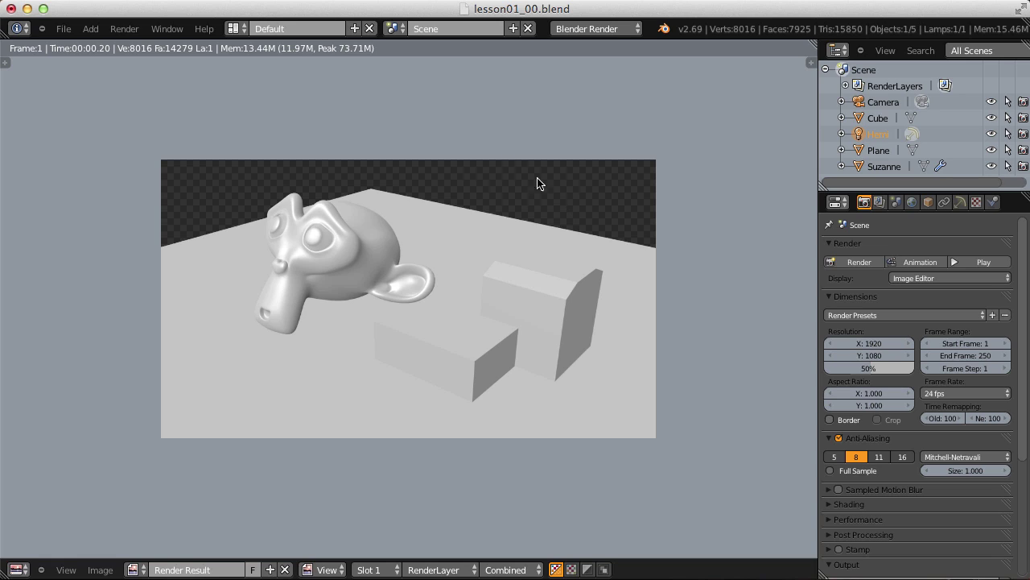
Add a new Freestyle line set to the render layer.
{"action": "left_click", "coordinate": [879, 202]}
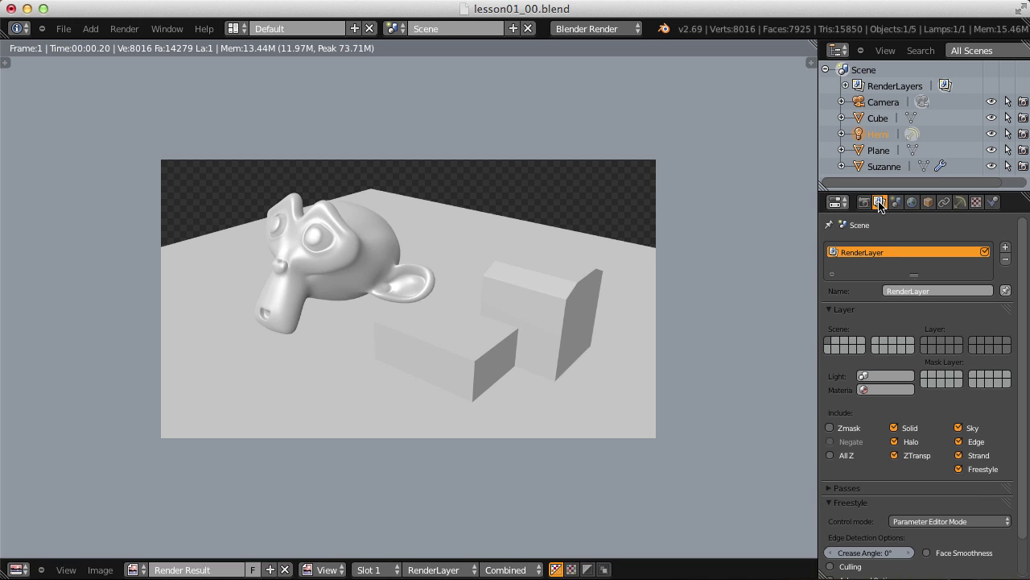
{"action": "scroll", "coordinate": [1027, 431], "scroll_direction": "down", "scroll_amount": 2}
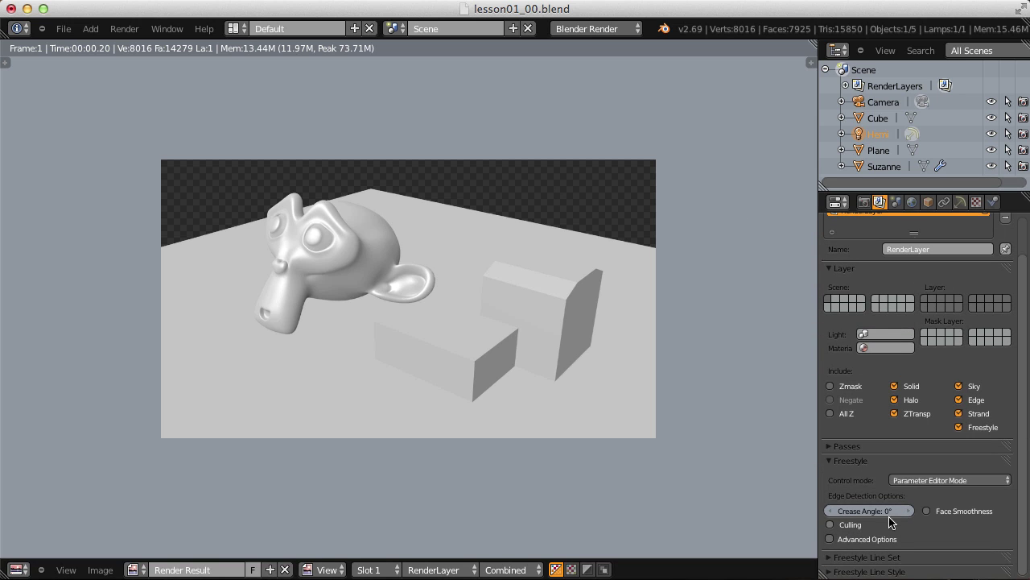
{"action": "scroll", "coordinate": [947, 517], "scroll_direction": "down", "scroll_amount": 2}
{"action": "left_click", "coordinate": [1005, 525]}
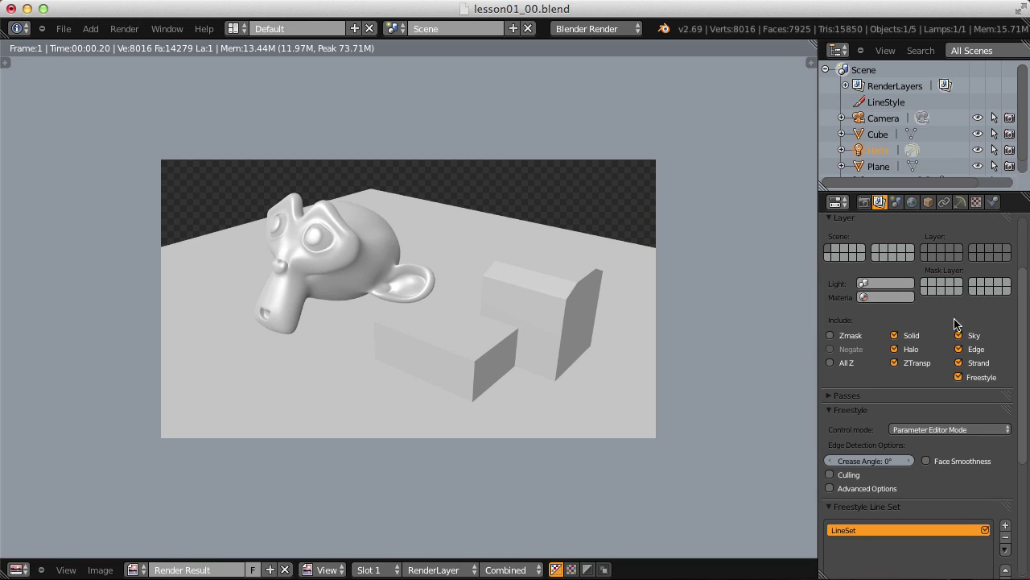
Render the scene with the new Freestyle line set.
{"action": "left_click", "coordinate": [864, 202]}
{"action": "left_click", "coordinate": [124, 28]}
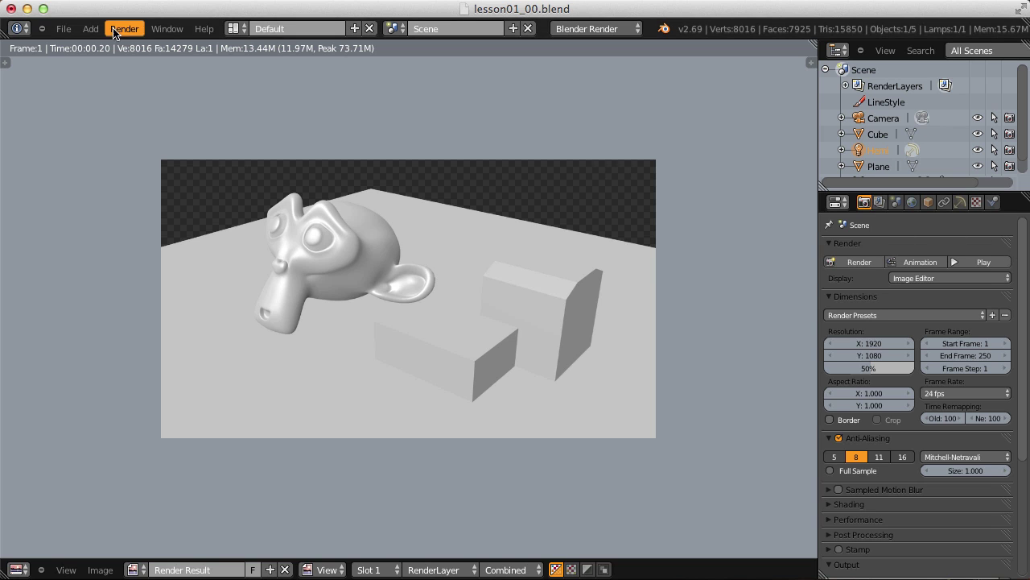
{"action": "left_click", "coordinate": [141, 44]}
Set the absolute Freestyle line thickness to 2 and render the scene again.
{"action": "scroll", "coordinate": [1002, 258], "scroll_direction": "down", "scroll_amount": 5}
{"action": "left_click", "coordinate": [928, 554]}
{"action": "type", "text": "2"}
{"action": "key", "text": "Return"}
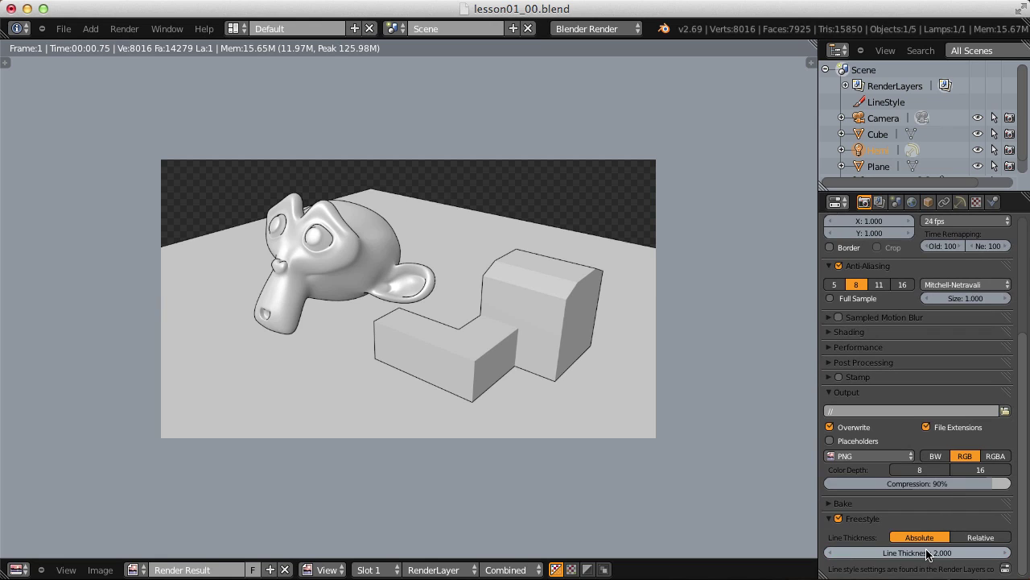
{"action": "left_click", "coordinate": [124, 28]}
{"action": "left_click", "coordinate": [137, 43]}
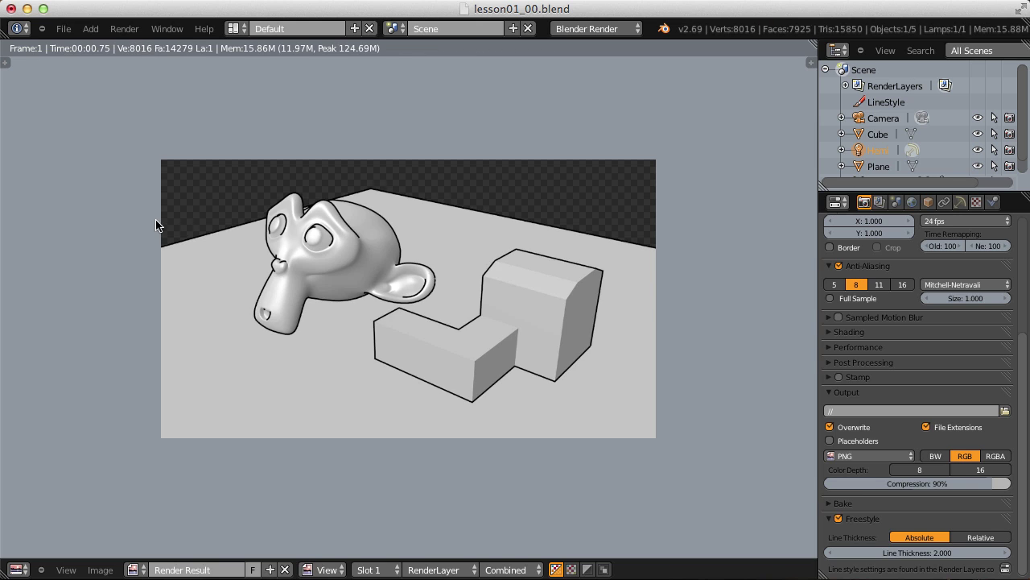
Set the render resolution to 1280 by 720.
{"action": "scroll", "coordinate": [901, 334], "scroll_direction": "up", "scroll_amount": 5}
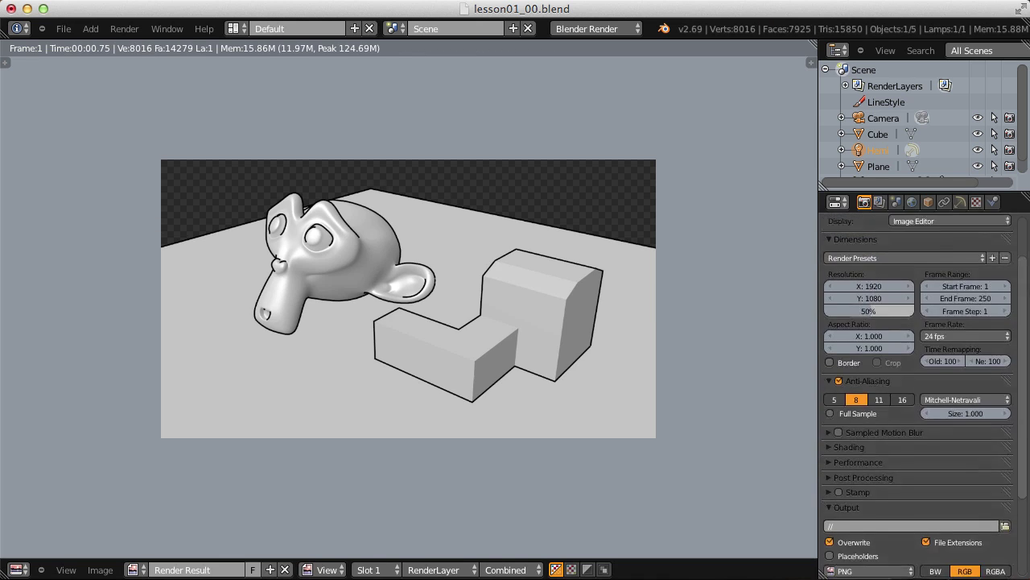
{"action": "left_click", "coordinate": [868, 346]}
{"action": "type", "text": "1280"}
{"action": "key", "text": "Tab"}
{"action": "type", "text": "72"}
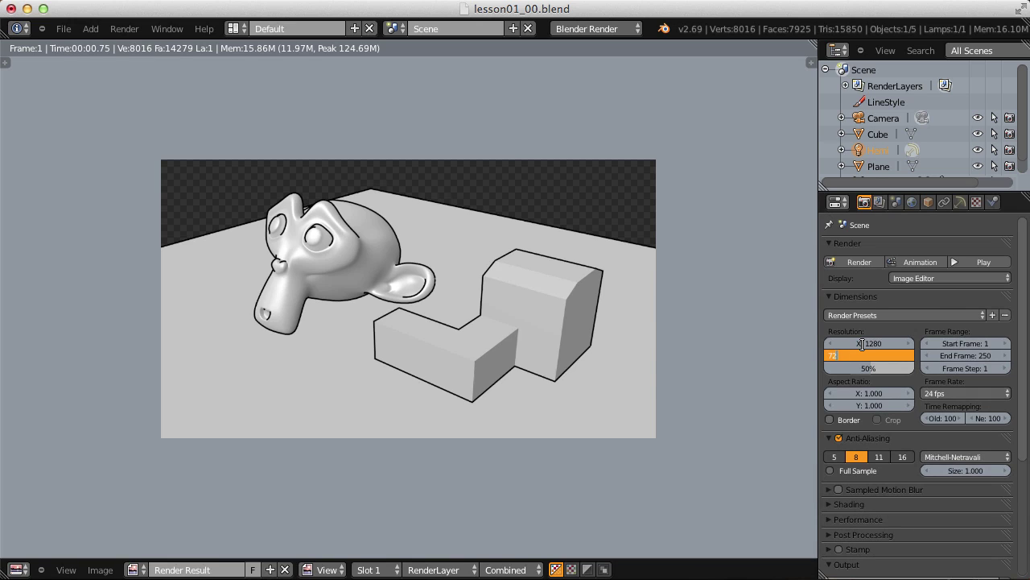
{"action": "type", "text": "0"}
{"action": "key", "text": "Return"}
Choose Slot 2 for the render result and render the scene into it.
{"action": "left_click", "coordinate": [376, 569]}
{"action": "left_click", "coordinate": [375, 535]}
{"action": "left_click", "coordinate": [125, 28]}
{"action": "left_click", "coordinate": [140, 41]}
Flip between the renders in Slot 1 and Slot 2 to compare their line thickness.
{"action": "key", "text": "j"}
{"action": "key", "text": "j"}
{"action": "key", "text": "j"}
{"action": "key", "text": "j"}
{"action": "key", "text": "j"}
{"action": "key", "text": "j"}
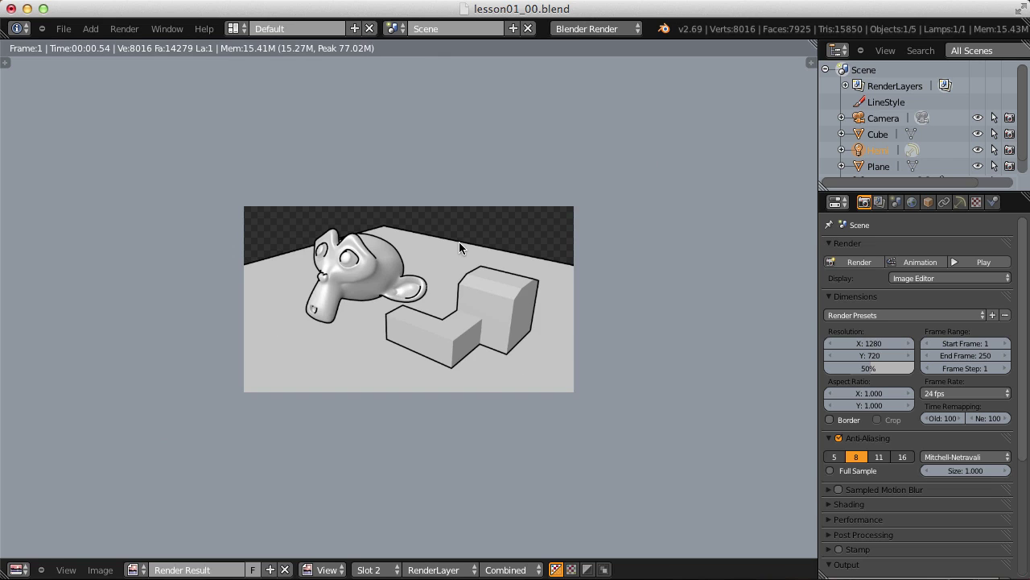
{"action": "key", "text": "j"}
{"action": "key", "text": "j"}
Set the render resolution back to 1920 by 1080.
{"action": "left_click", "coordinate": [852, 344]}
{"action": "type", "text": "1920"}
{"action": "key", "text": "Tab"}
{"action": "type", "text": "1080"}
{"action": "key", "text": "Return"}
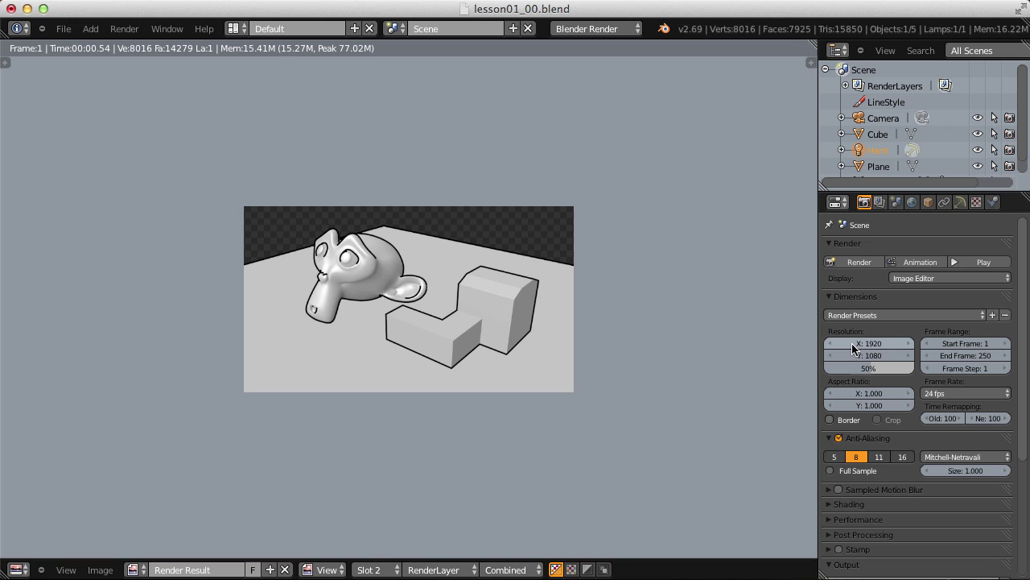
Check the Freestyle line thickness and resolution scale settings, and flip between the two render slots once more.
{"action": "scroll", "coordinate": [925, 317], "scroll_direction": "down", "scroll_amount": 5}
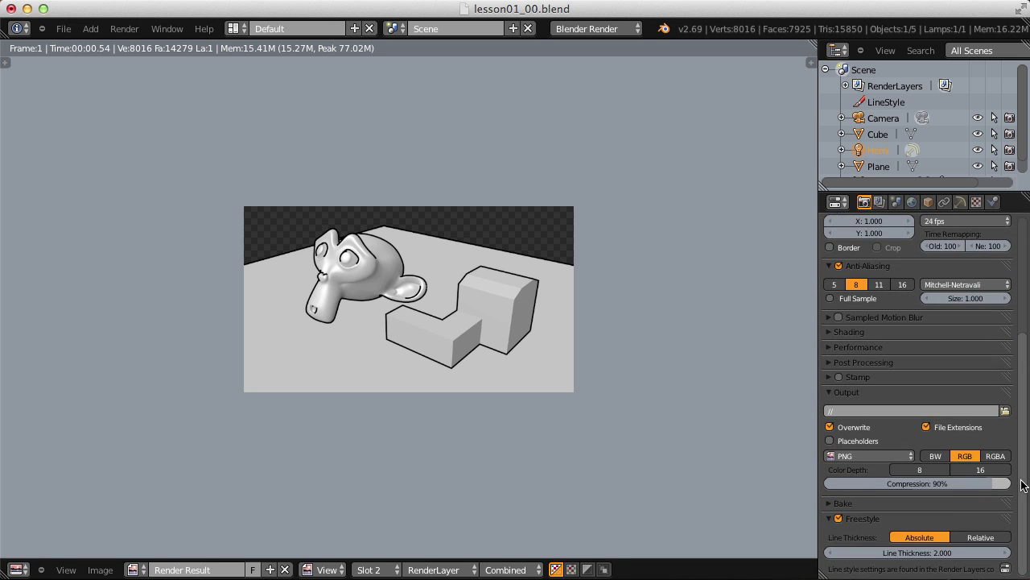
{"action": "scroll", "coordinate": [998, 506], "scroll_direction": "up", "scroll_amount": 5}
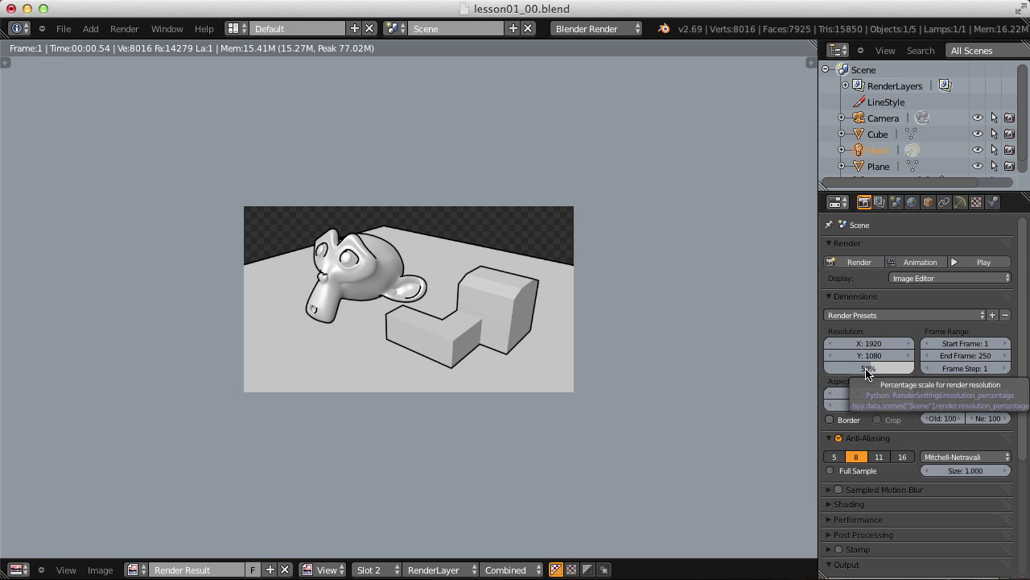
{"action": "key", "text": "F12"}
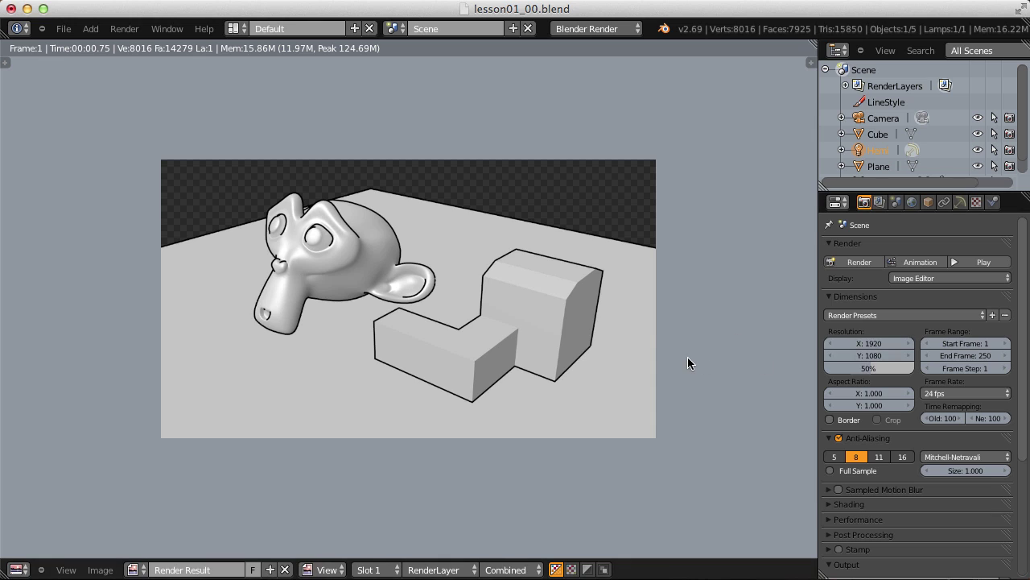
{"action": "key", "text": "j"}
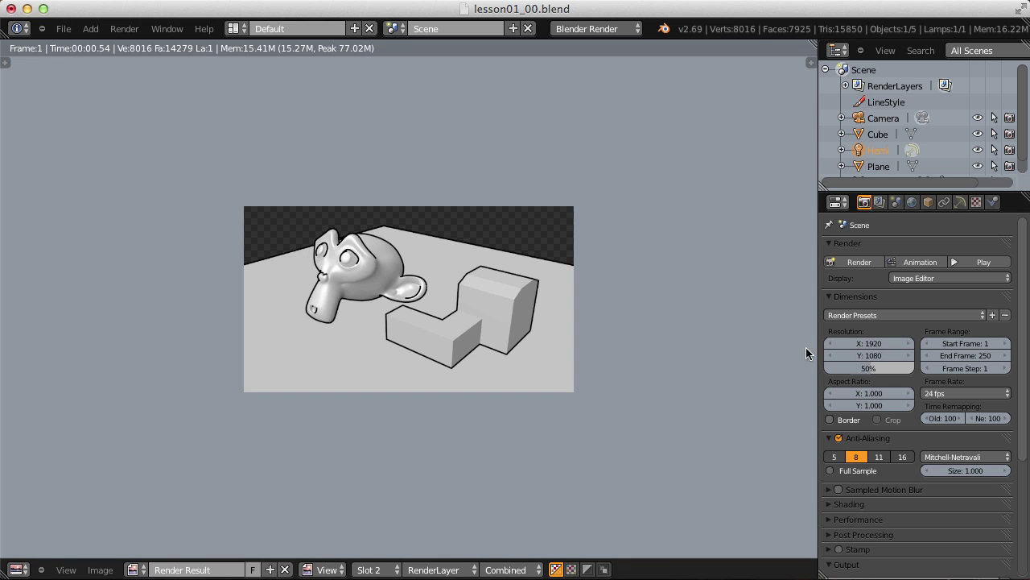
Render the scene into Slot 2 at 100% resolution scale and compare it with the Slot 1 render.
{"action": "left_click", "coordinate": [867, 367]}
{"action": "type", "text": "100"}
{"action": "key", "text": "Return"}
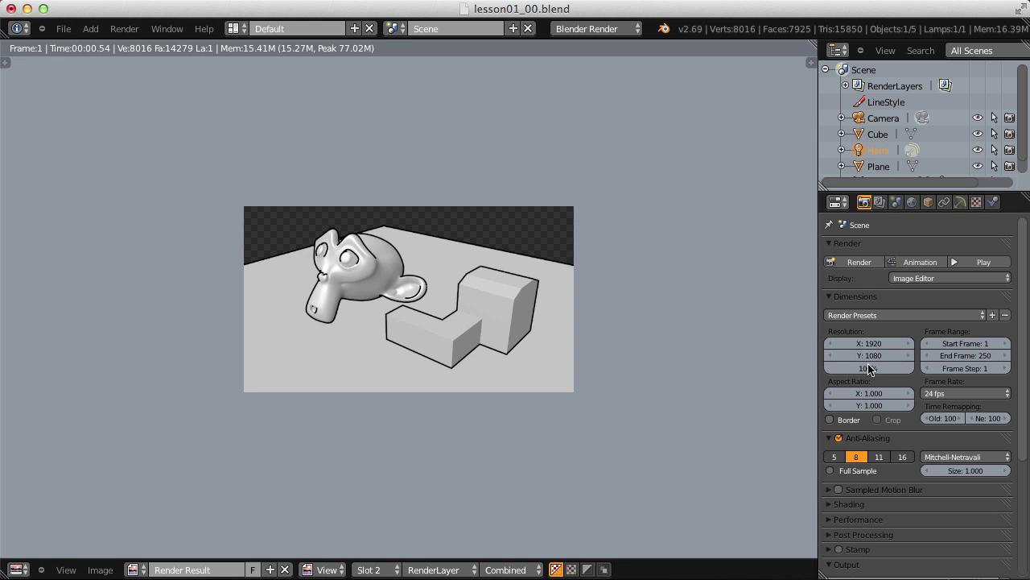
{"action": "key", "text": "F12"}
{"action": "key", "text": "j"}
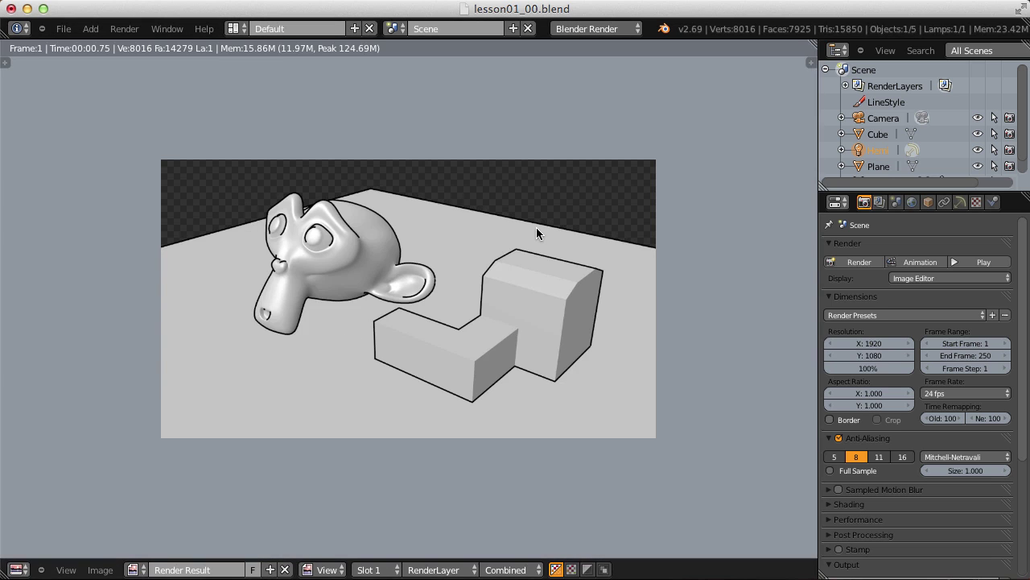
{"action": "key", "text": "j"}
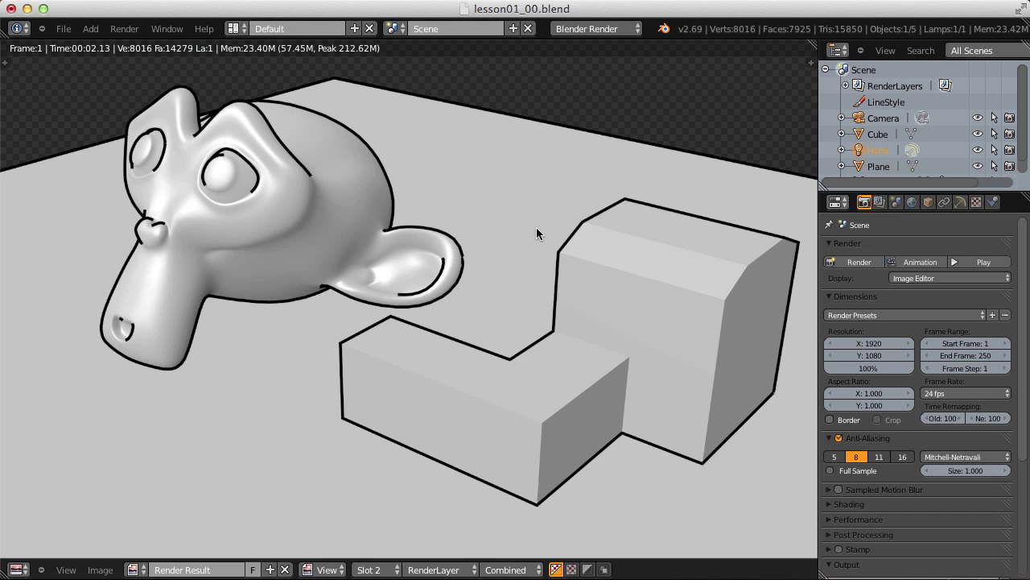
Lower the render resolution scale percentage and check the Freestyle settings in the render properties.
{"action": "left_click", "coordinate": [859, 367]}
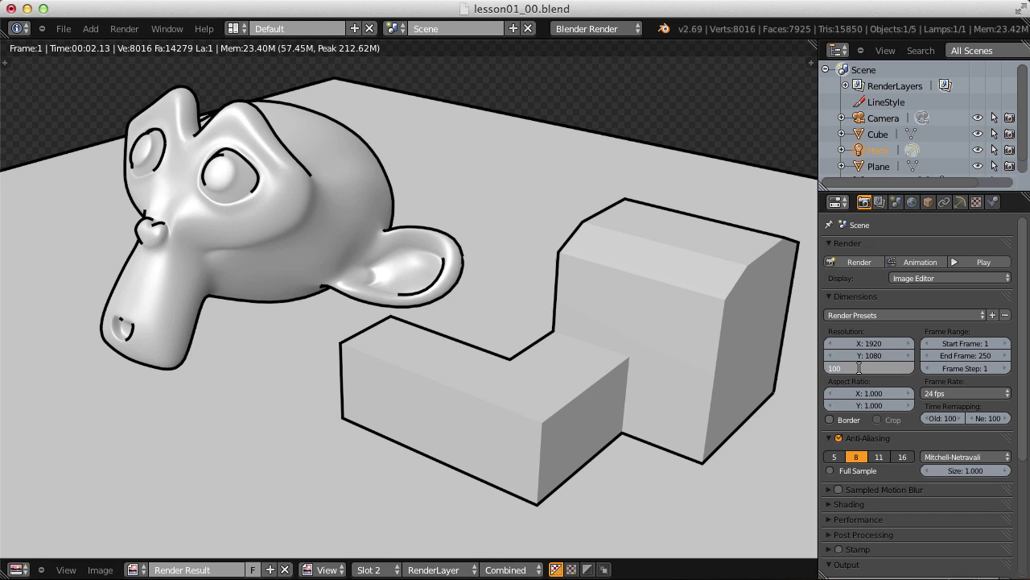
{"action": "key", "text": "Return"}
{"action": "scroll", "coordinate": [859, 369], "scroll_direction": "down", "scroll_amount": 5}
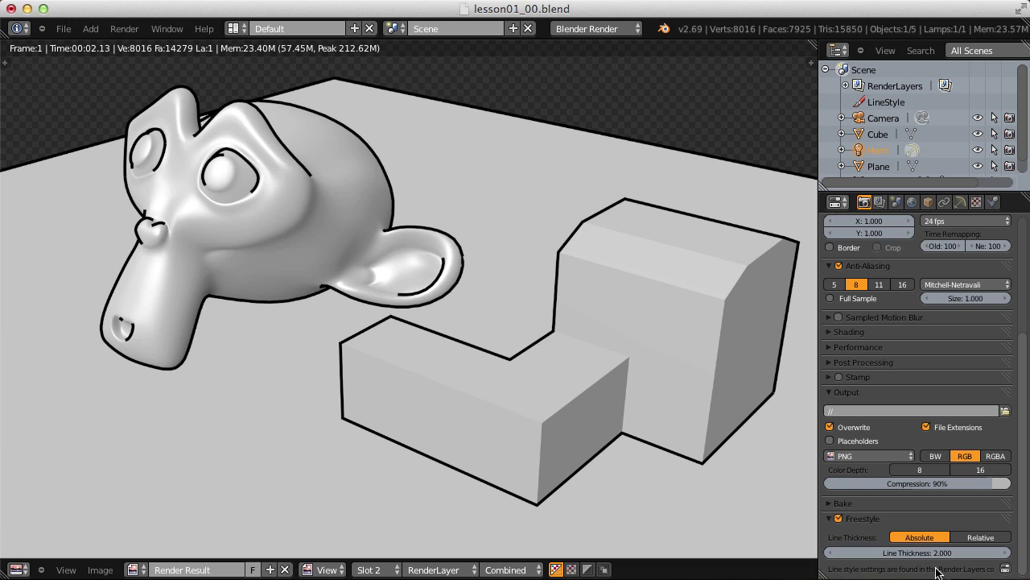
Remove the existing LineSet from the render layer's Freestyle line sets and collapse the line set section.
{"action": "left_click", "coordinate": [881, 204]}
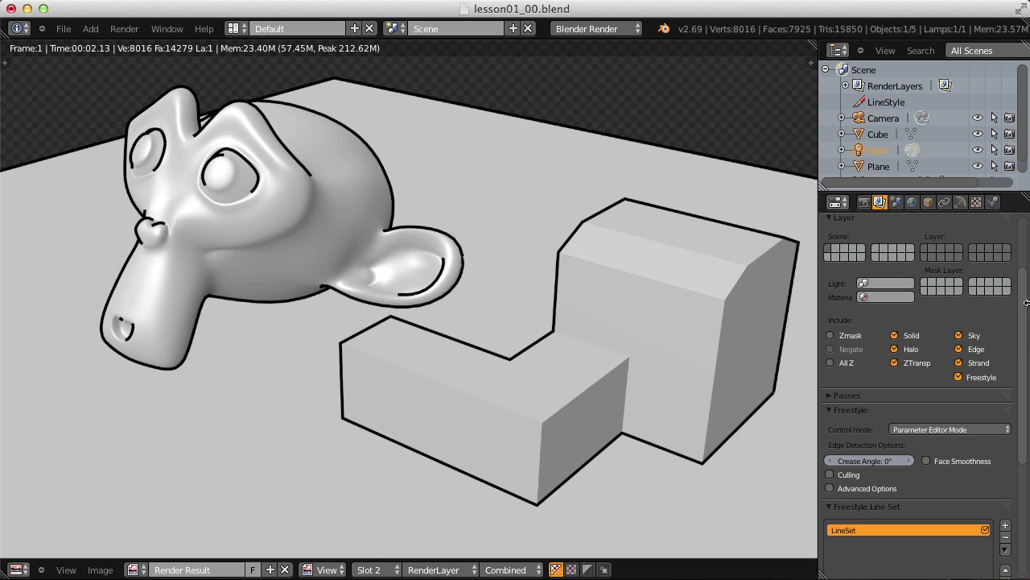
{"action": "left_click_drag", "start_coordinate": [1027, 302], "coordinate": [1026, 441]}
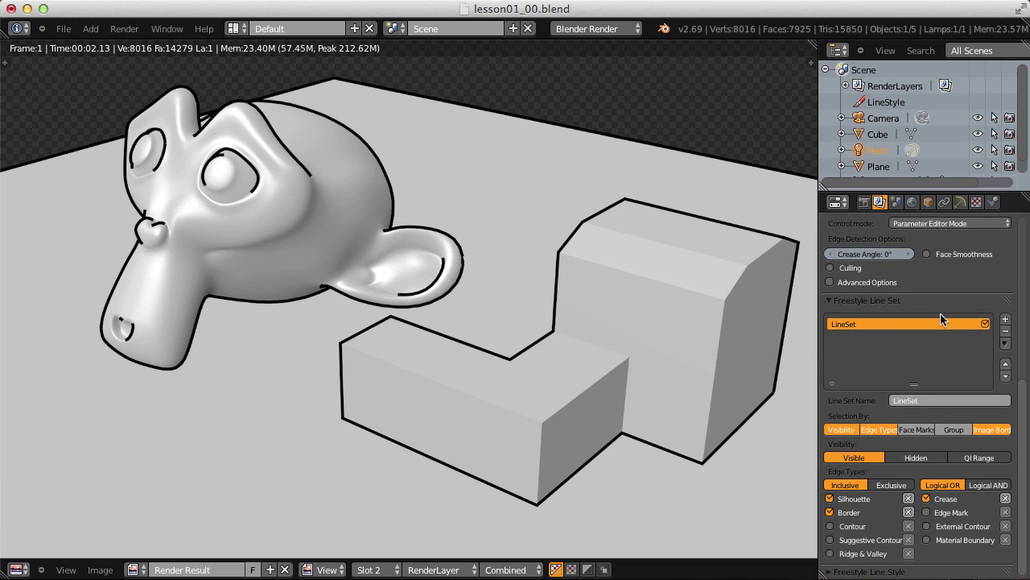
{"action": "left_click", "coordinate": [1005, 341]}
{"action": "left_click", "coordinate": [871, 301]}
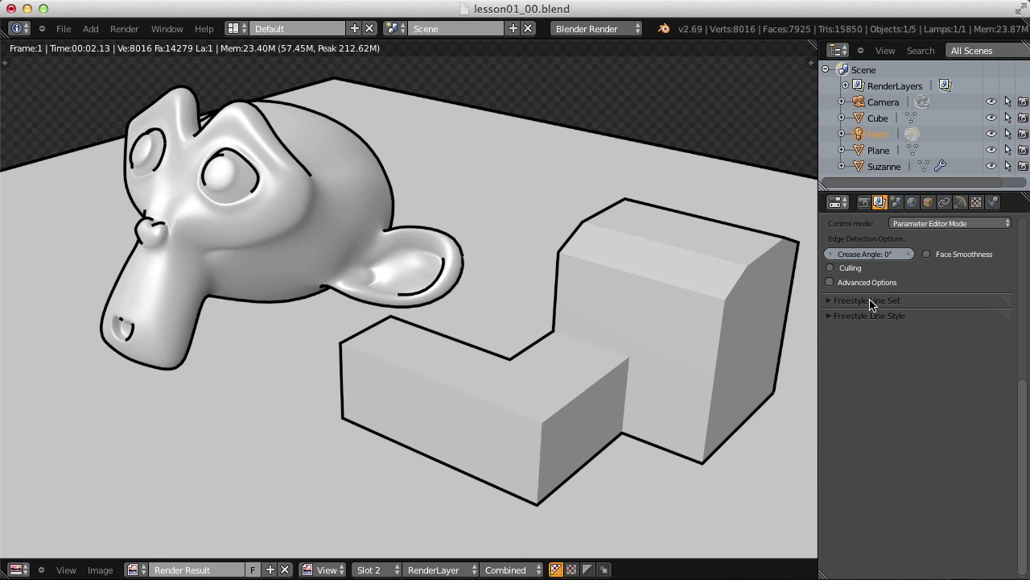
Expand the empty Freestyle Line Set section and render the scene into Slot 2 without any line set.
{"action": "left_click_drag", "start_coordinate": [1028, 451], "coordinate": [1029, 348]}
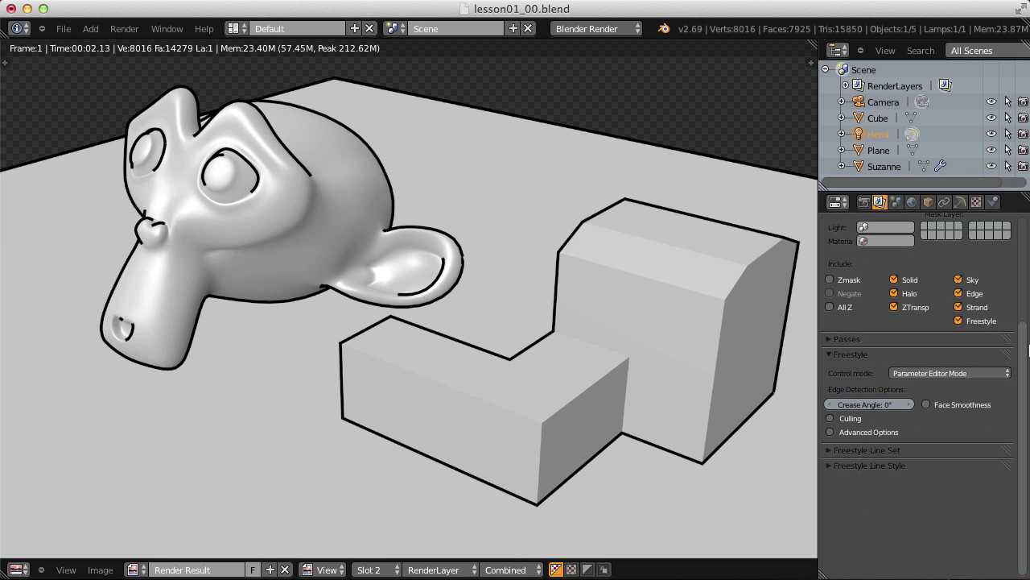
{"action": "left_click", "coordinate": [854, 356]}
{"action": "left_click", "coordinate": [855, 357]}
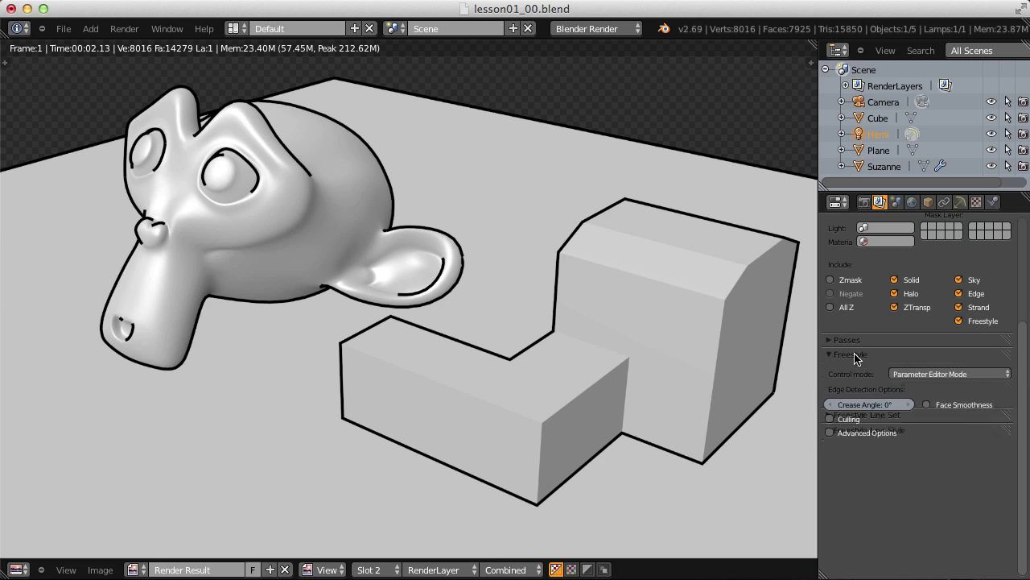
{"action": "left_click", "coordinate": [838, 452]}
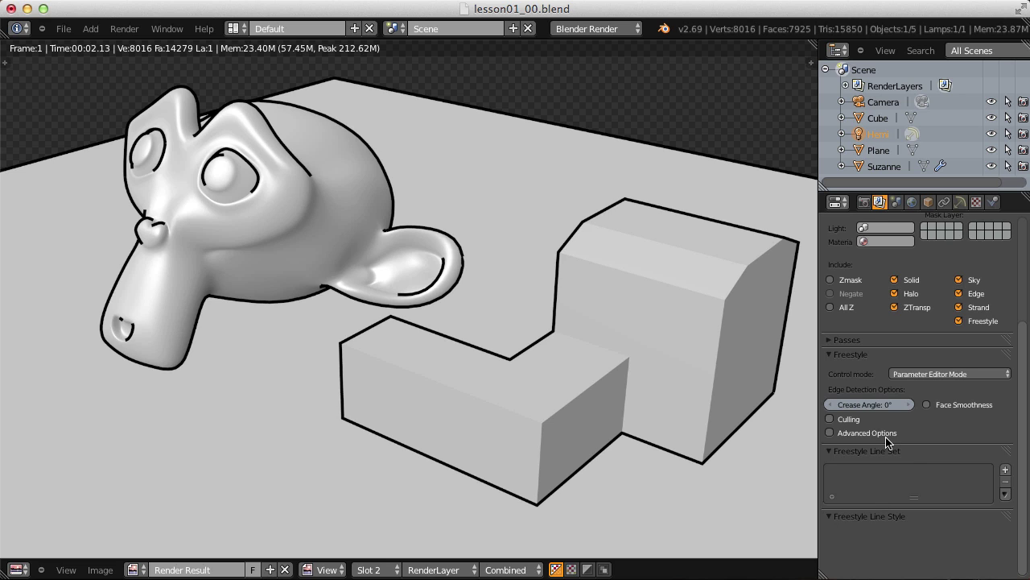
{"action": "left_click", "coordinate": [125, 28]}
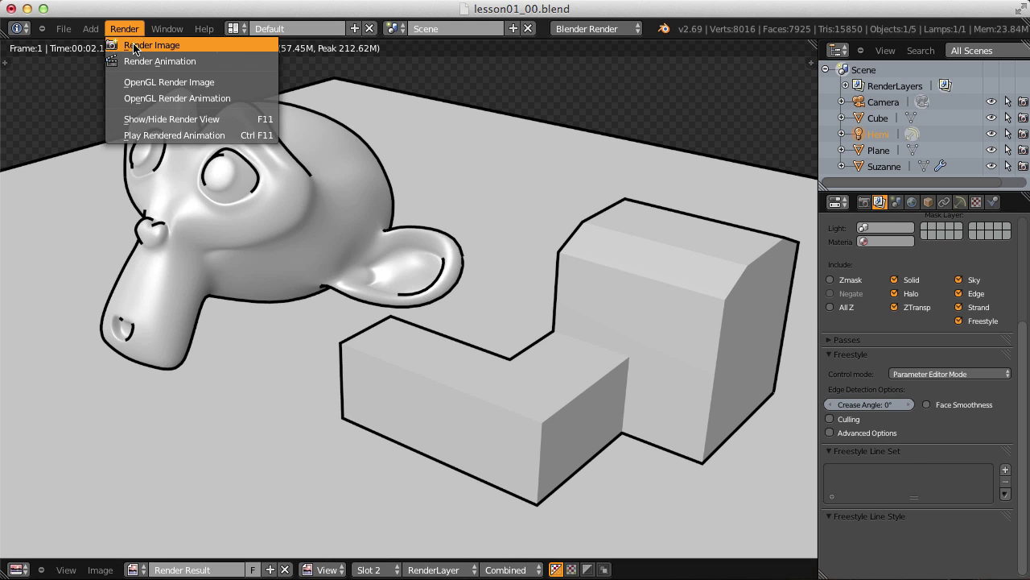
{"action": "left_click", "coordinate": [135, 41]}
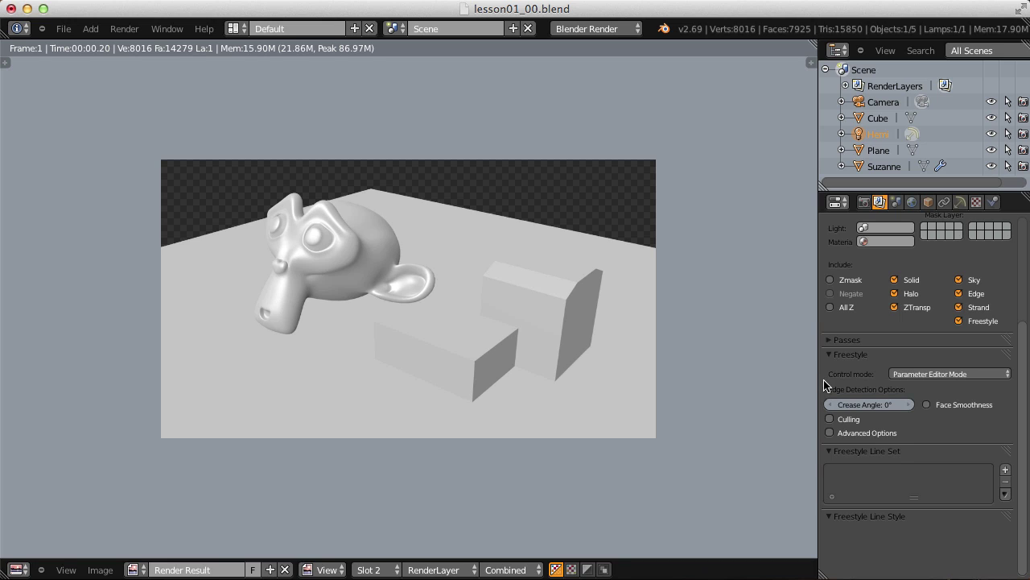
Switch the Freestyle control mode to Python Scripting Mode and add four empty style modules.
{"action": "left_click", "coordinate": [953, 375]}
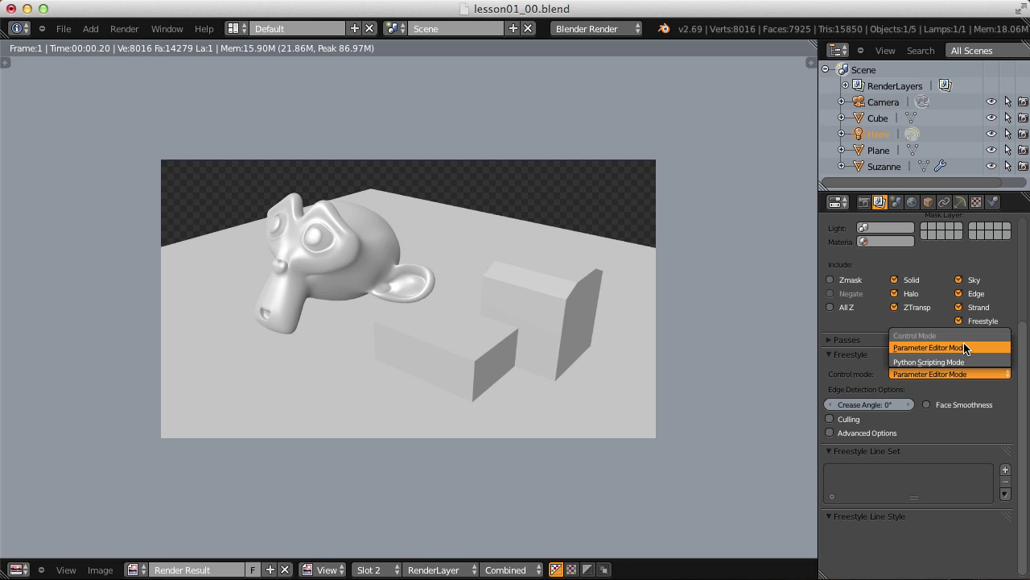
{"action": "left_click", "coordinate": [958, 362]}
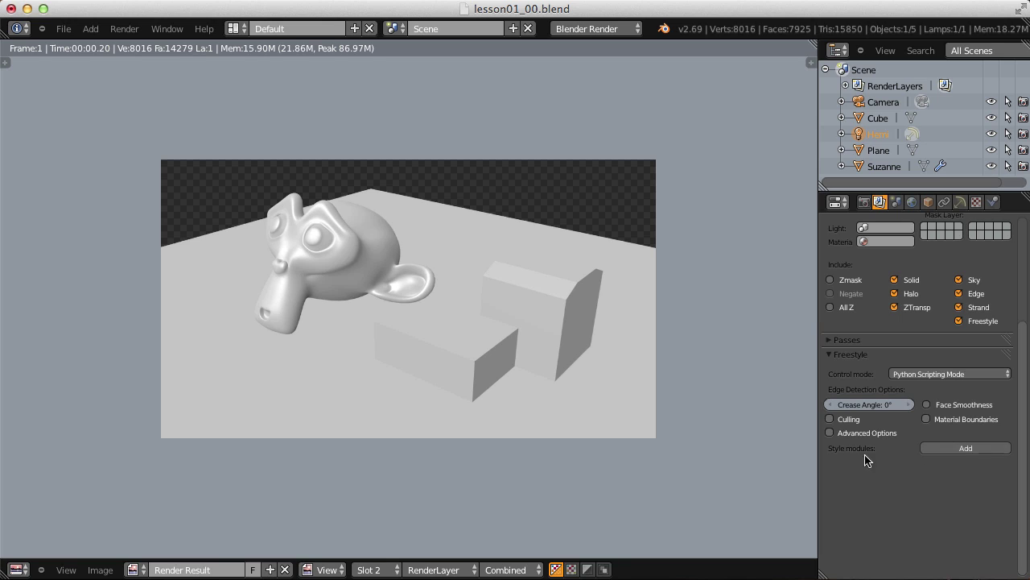
{"action": "left_click", "coordinate": [963, 450]}
{"action": "left_click", "coordinate": [964, 450]}
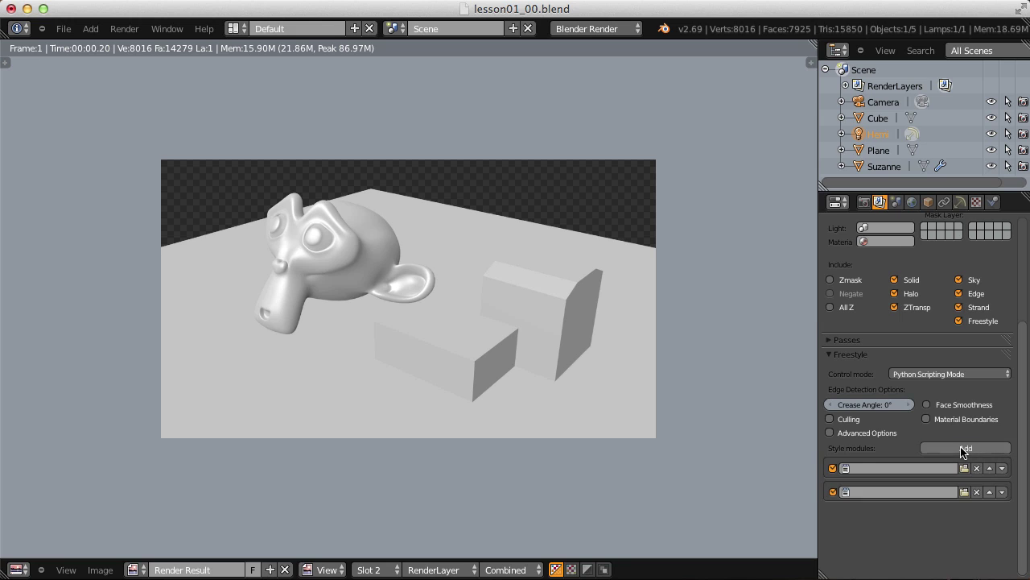
{"action": "left_click", "coordinate": [965, 450]}
{"action": "left_click", "coordinate": [967, 450]}
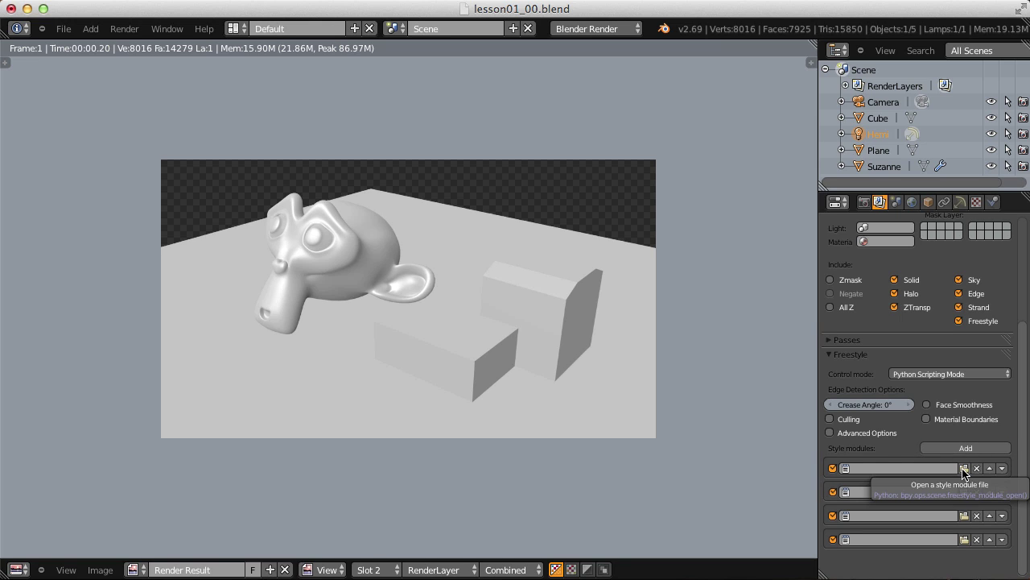
Browse for the first style module's file in /Applications/Blender/2.69/blender.app/Contents/MacOS/2.69/scripts/freestyle/style_modules/.
{"action": "left_click", "coordinate": [963, 468]}
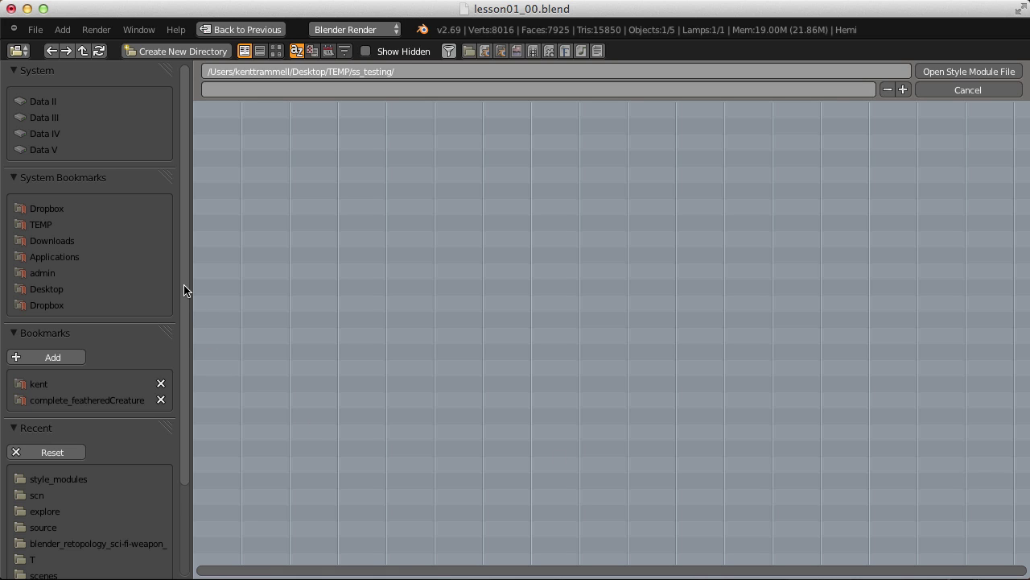
{"action": "left_click", "coordinate": [67, 256]}
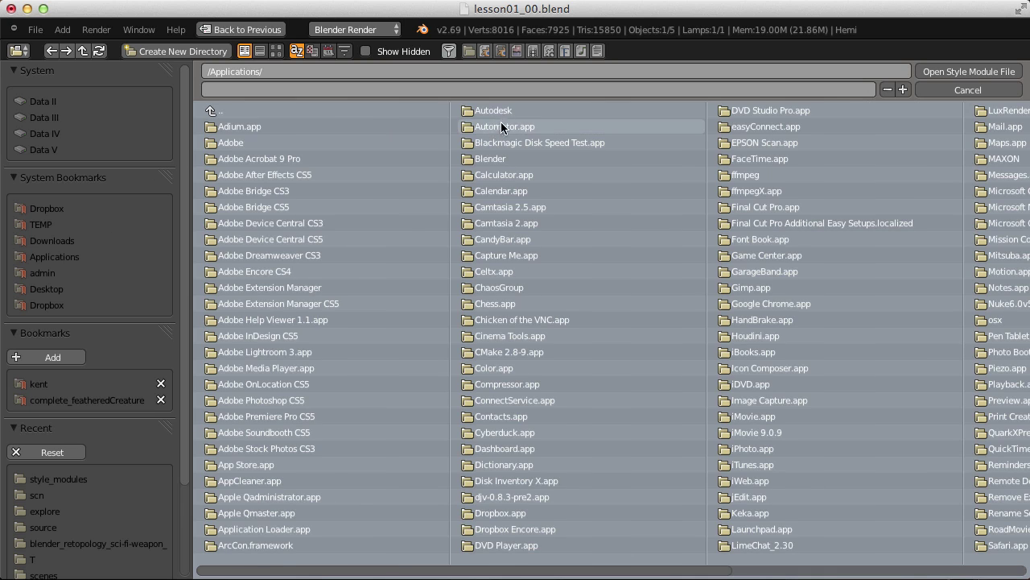
{"action": "left_click", "coordinate": [497, 158]}
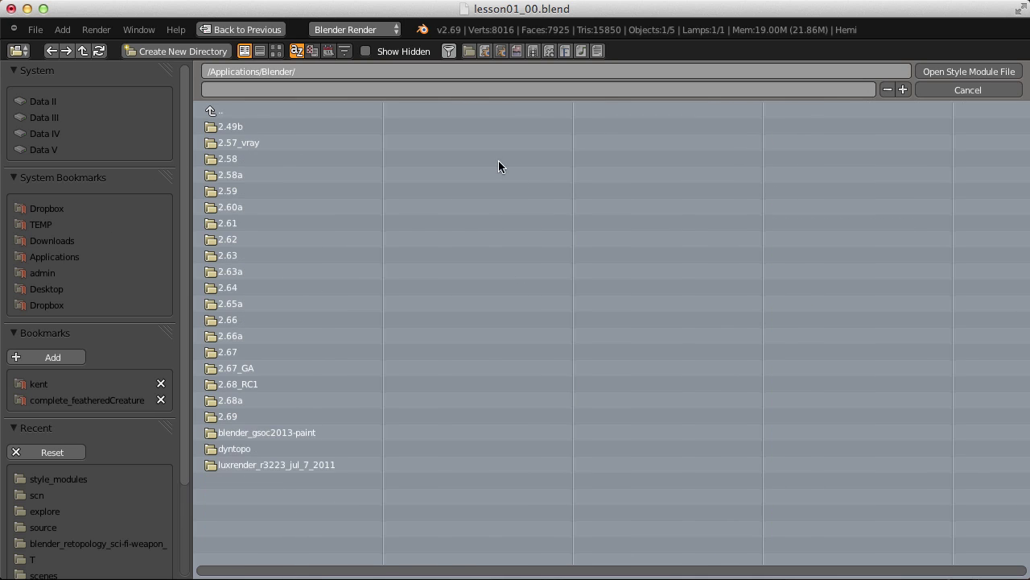
{"action": "left_click", "coordinate": [244, 414]}
{"action": "left_click", "coordinate": [226, 125]}
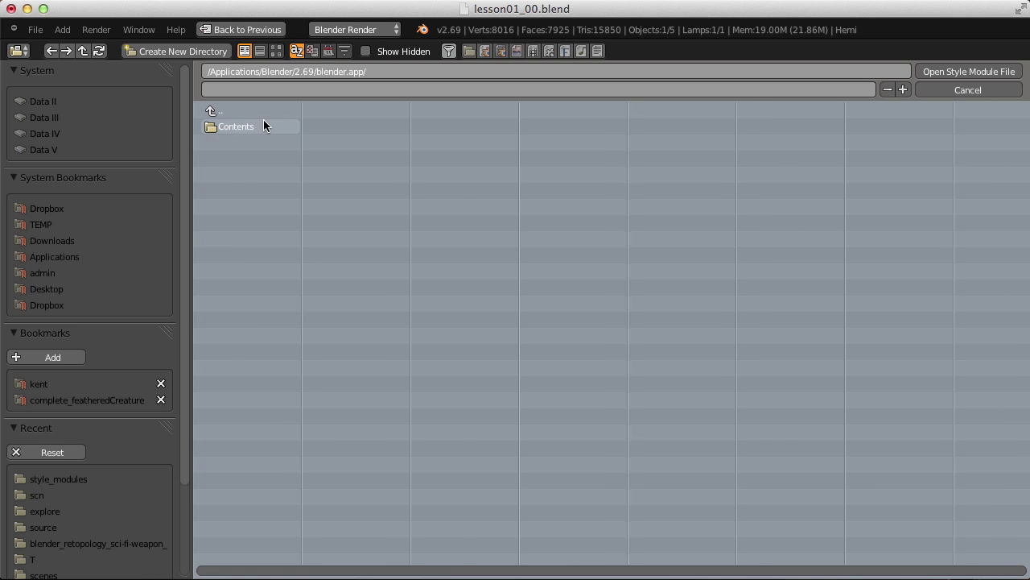
{"action": "left_click", "coordinate": [263, 126]}
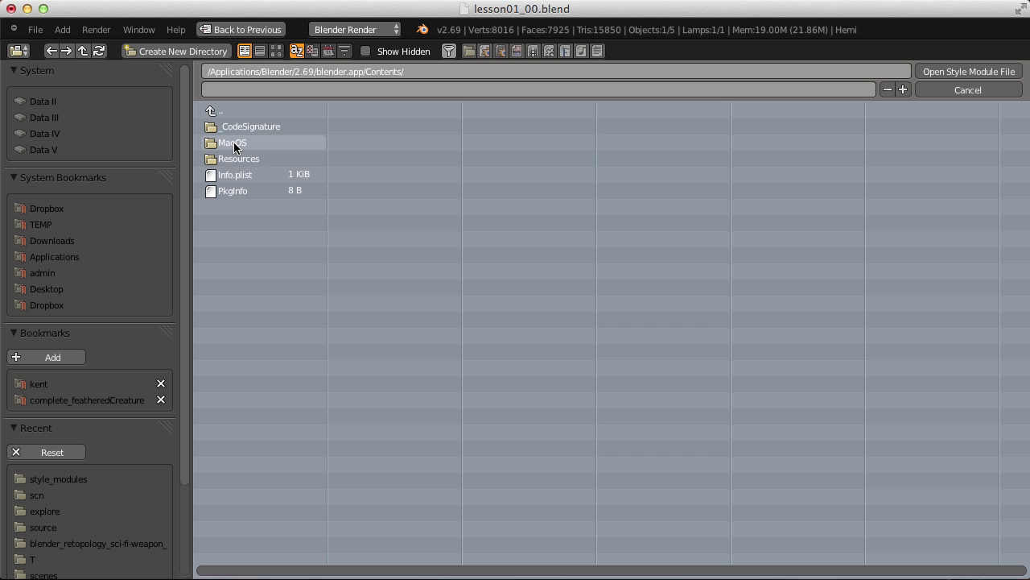
{"action": "left_click", "coordinate": [236, 143]}
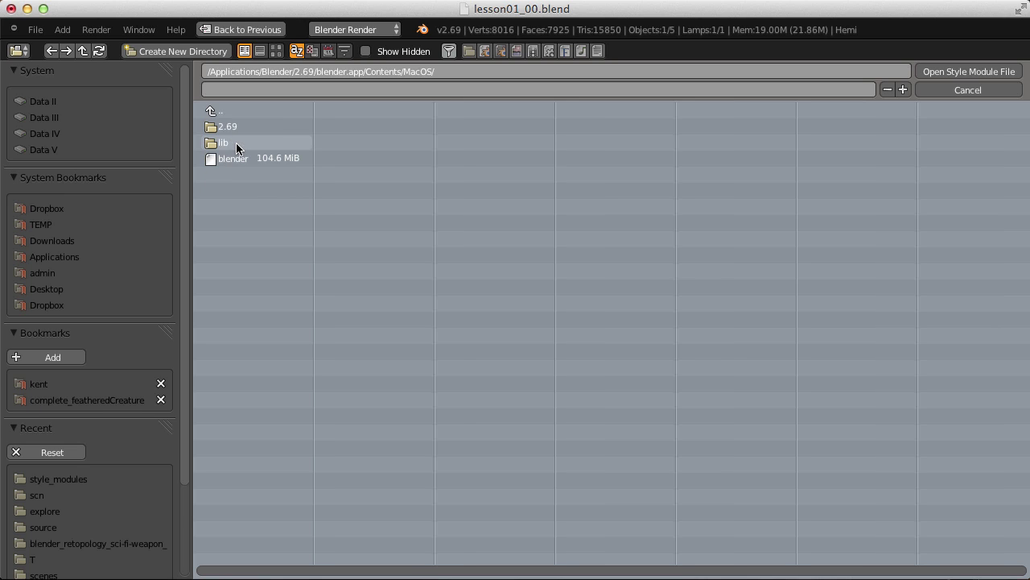
{"action": "left_click", "coordinate": [239, 127]}
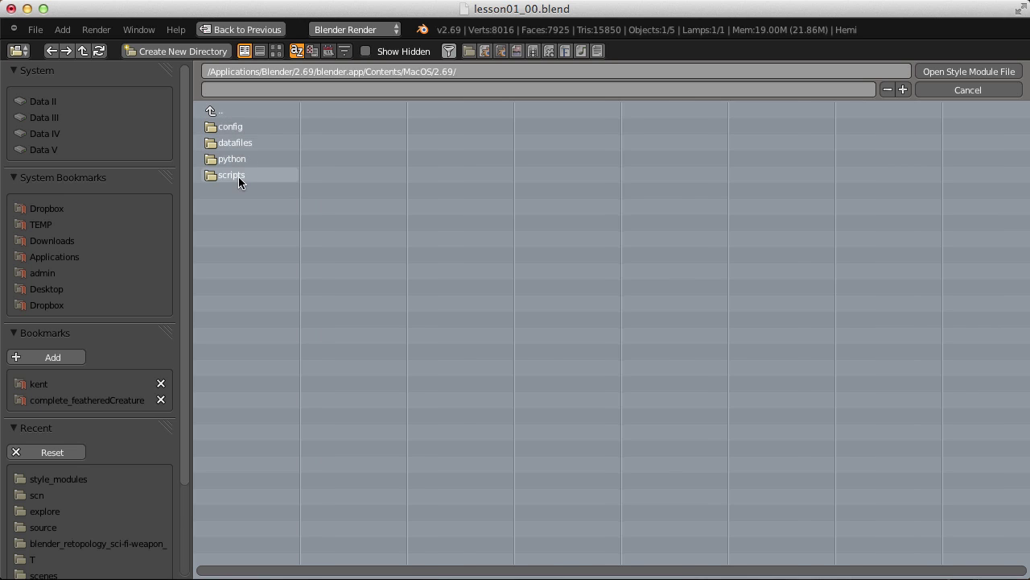
{"action": "left_click", "coordinate": [238, 175]}
{"action": "left_click", "coordinate": [236, 142]}
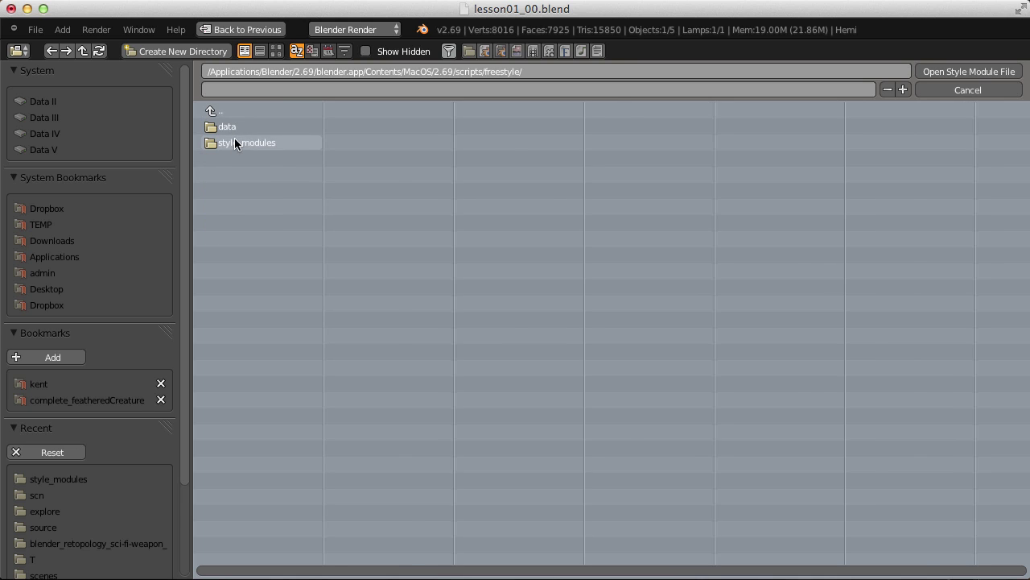
{"action": "left_click", "coordinate": [234, 140]}
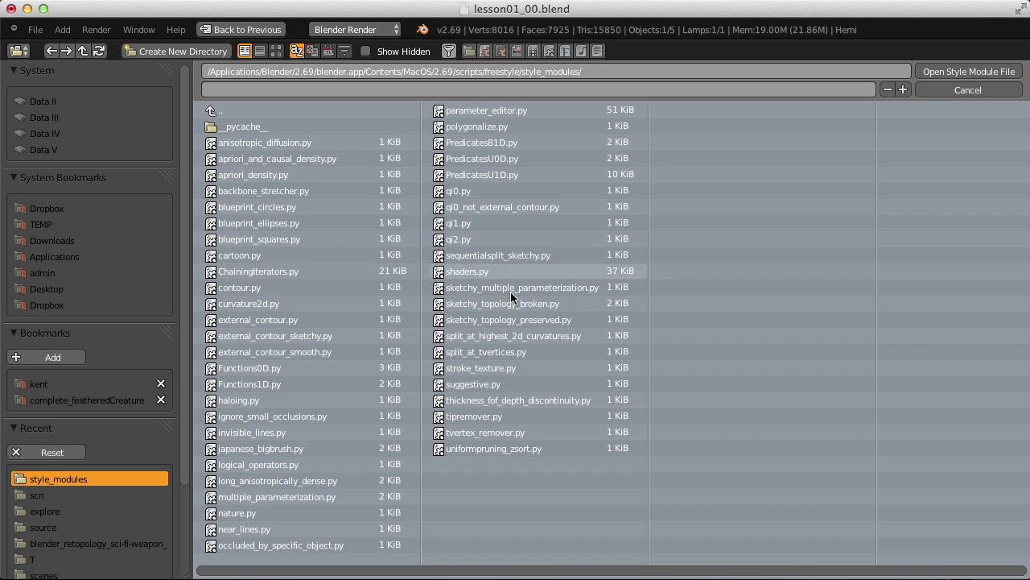
Load japanese_bigbrush.py as the first style module and render the scene with it.
{"action": "double_click", "coordinate": [257, 451]}
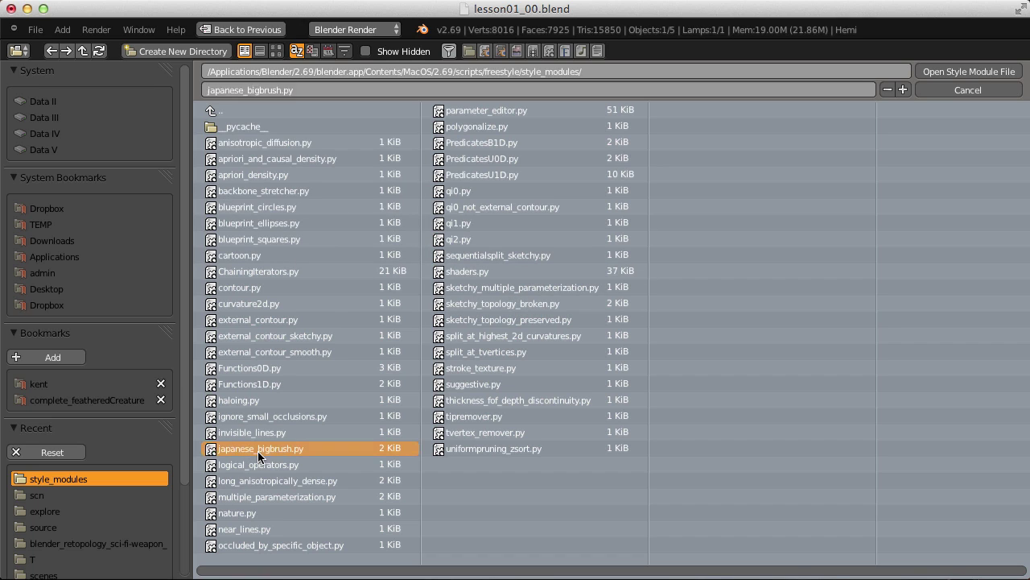
{"action": "left_click", "coordinate": [122, 29]}
{"action": "left_click", "coordinate": [128, 45]}
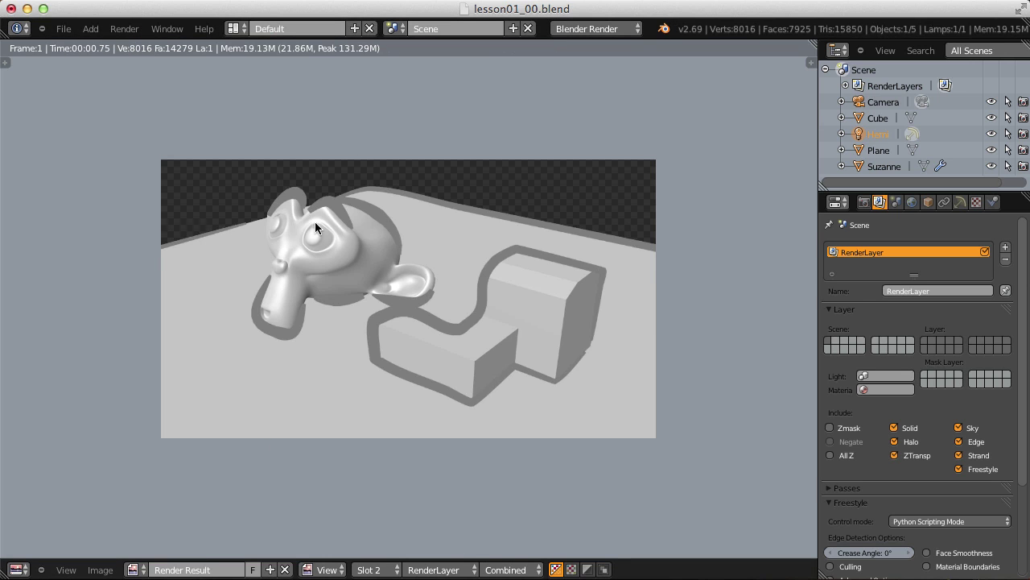
Load blueprint_squares.py as the second style module and render the scene with both modules.
{"action": "scroll", "coordinate": [966, 442], "scroll_direction": "down", "scroll_amount": 4}
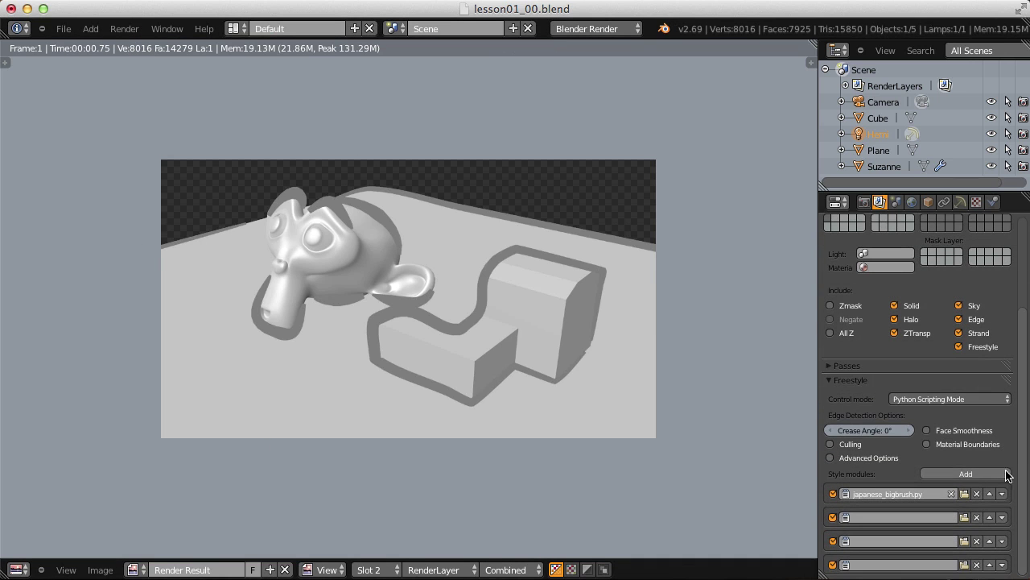
{"action": "left_click", "coordinate": [965, 517]}
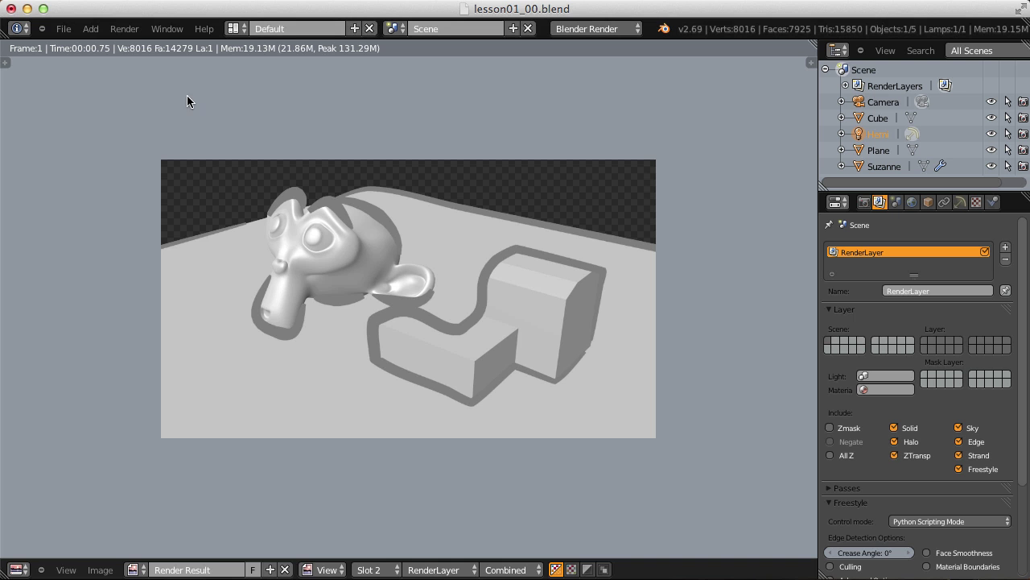
{"action": "left_click", "coordinate": [124, 29]}
{"action": "left_click", "coordinate": [128, 46]}
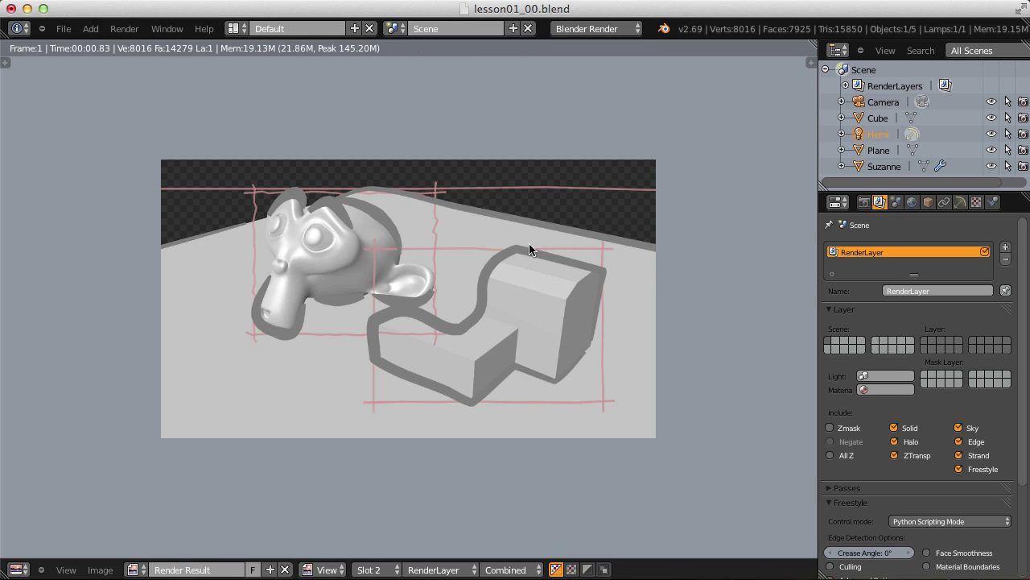
{"action": "left_click_drag", "start_coordinate": [1026, 241], "coordinate": [1029, 372]}
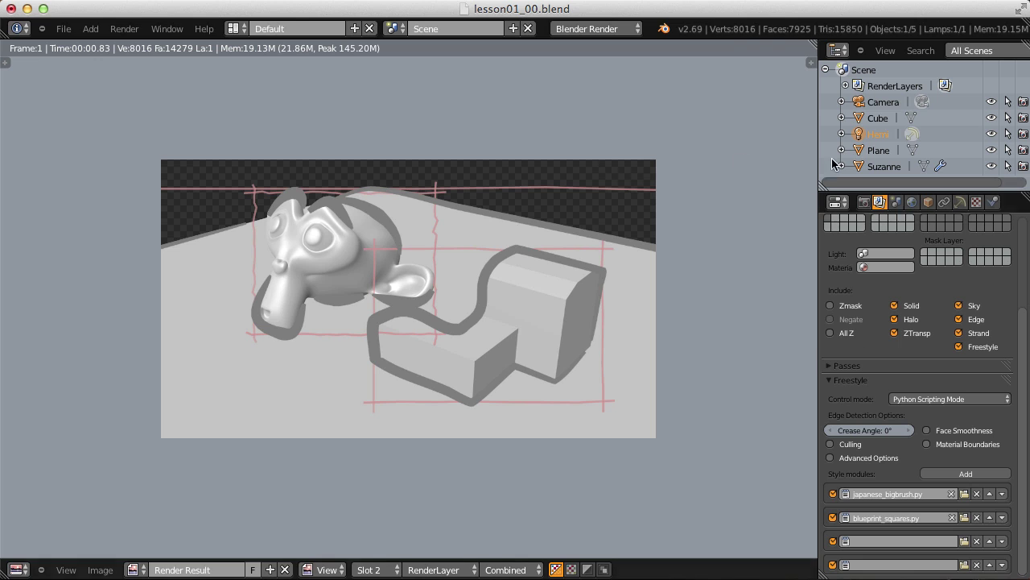
Split the Image Editor into two side-by-side areas and turn one of them into a Text Editor.
{"action": "left_click_drag", "start_coordinate": [810, 42], "coordinate": [352, 46]}
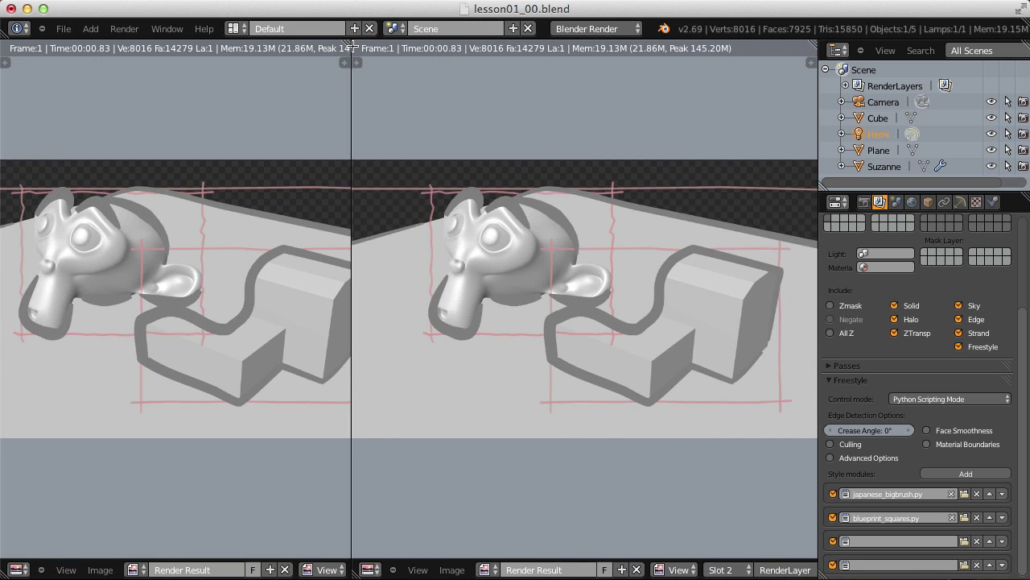
{"action": "left_click", "coordinate": [19, 570]}
{"action": "left_click", "coordinate": [48, 399]}
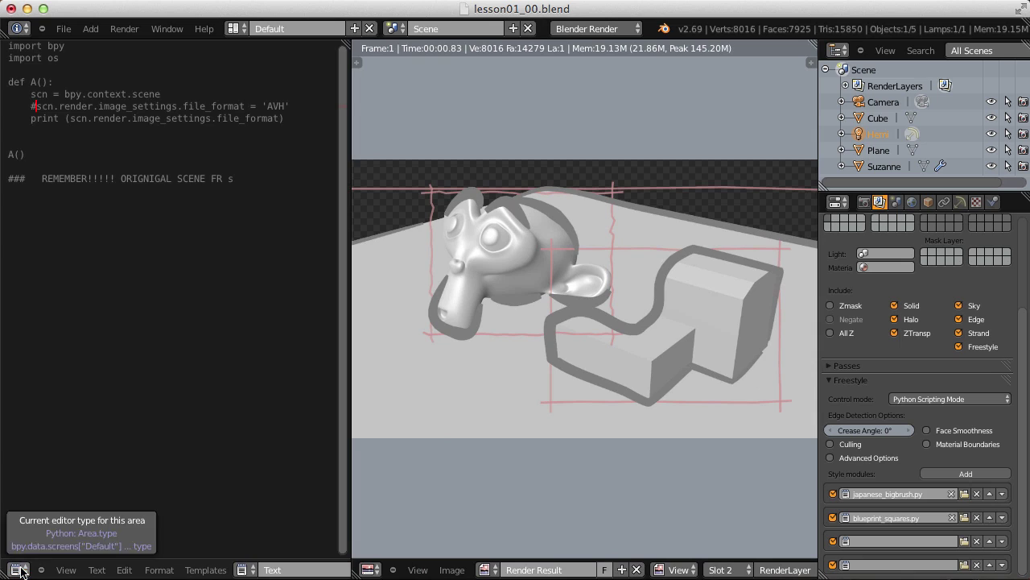
Show japanese_bigbrush.py in a maximised Text Editor with line numbers and syntax highlighting enabled.
{"action": "left_click", "coordinate": [242, 570]}
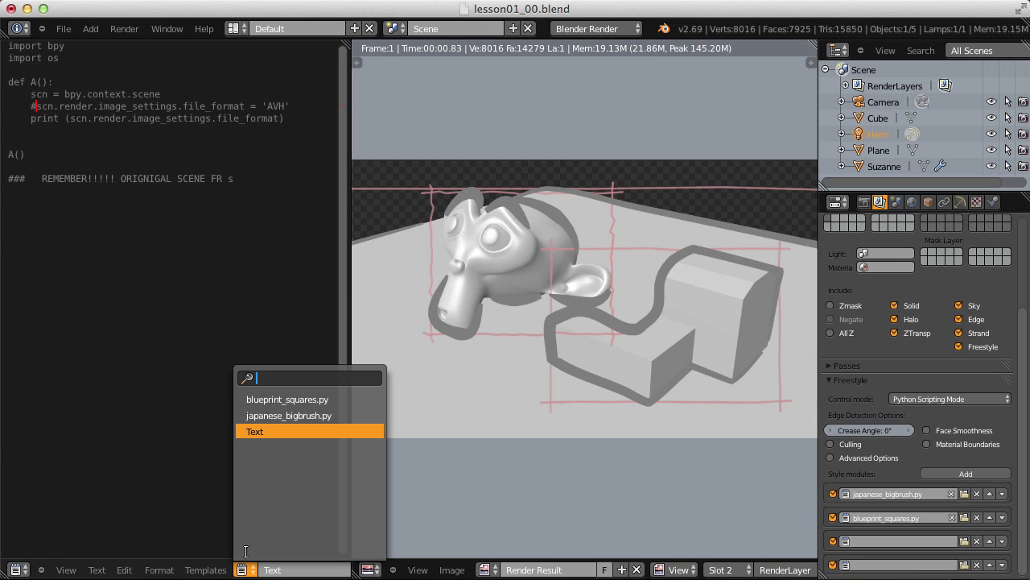
{"action": "left_click", "coordinate": [289, 415]}
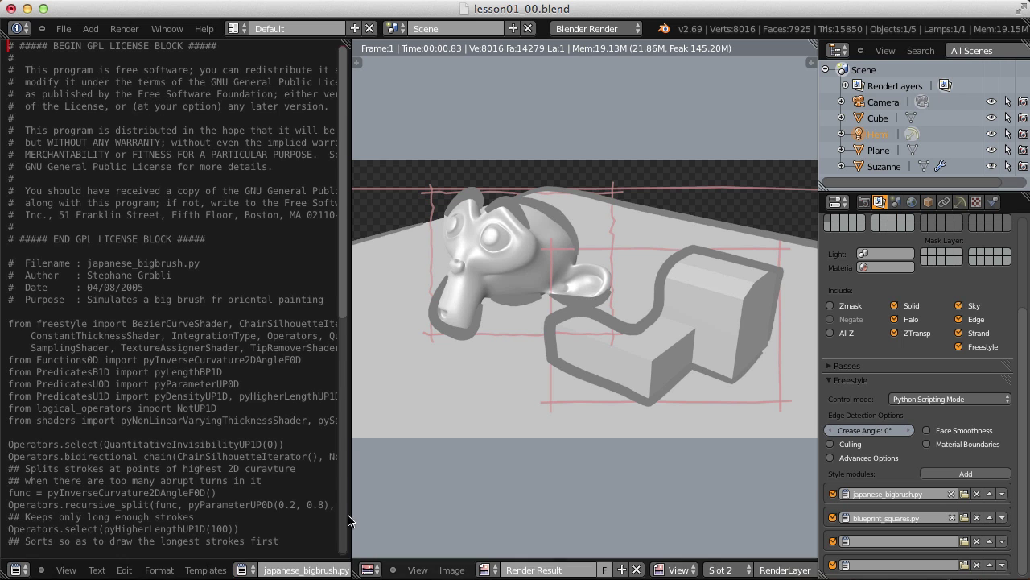
{"action": "key", "text": "ctrl+Up"}
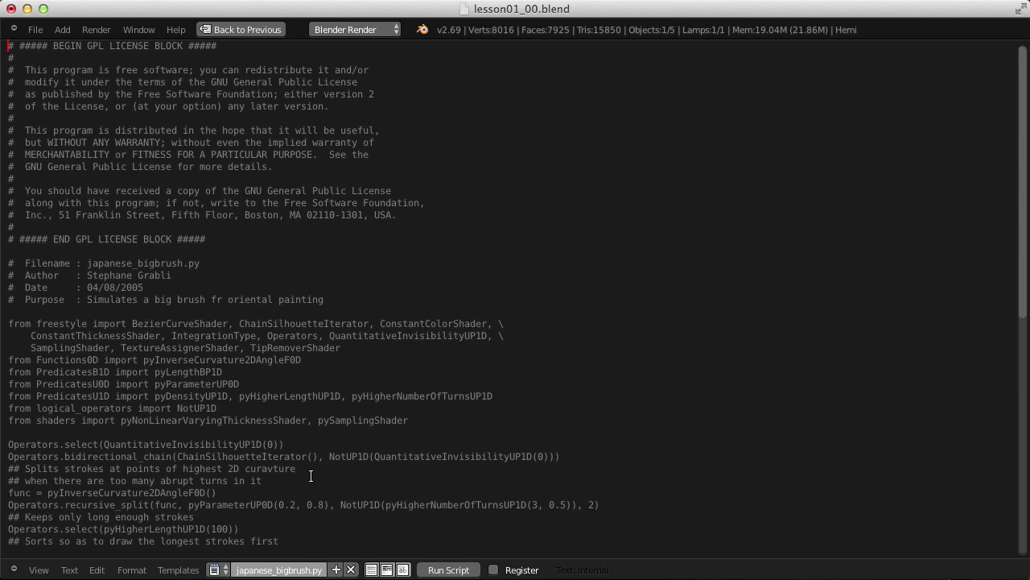
{"action": "left_click", "coordinate": [371, 569]}
{"action": "left_click", "coordinate": [404, 570]}
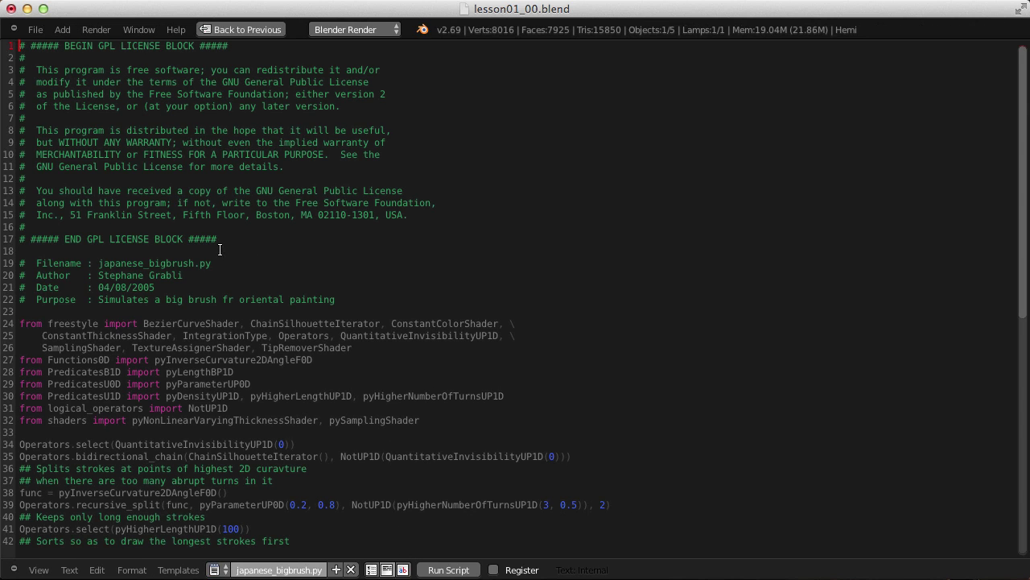
Look through the operators and shader list in japanese_bigbrush.py and bring back a single wide Image Editor showing the render.
{"action": "scroll", "coordinate": [219, 249], "scroll_direction": "down", "scroll_amount": 5}
{"action": "scroll", "coordinate": [219, 250], "scroll_direction": "down", "scroll_amount": 5}
{"action": "scroll", "coordinate": [205, 258], "scroll_direction": "up", "scroll_amount": 4}
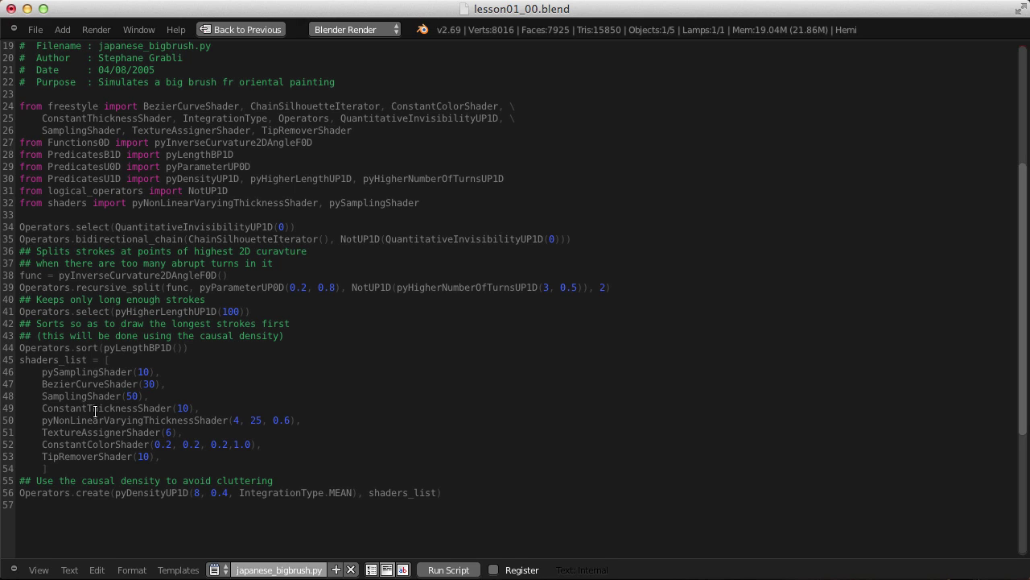
{"action": "key", "text": "ctrl+Up"}
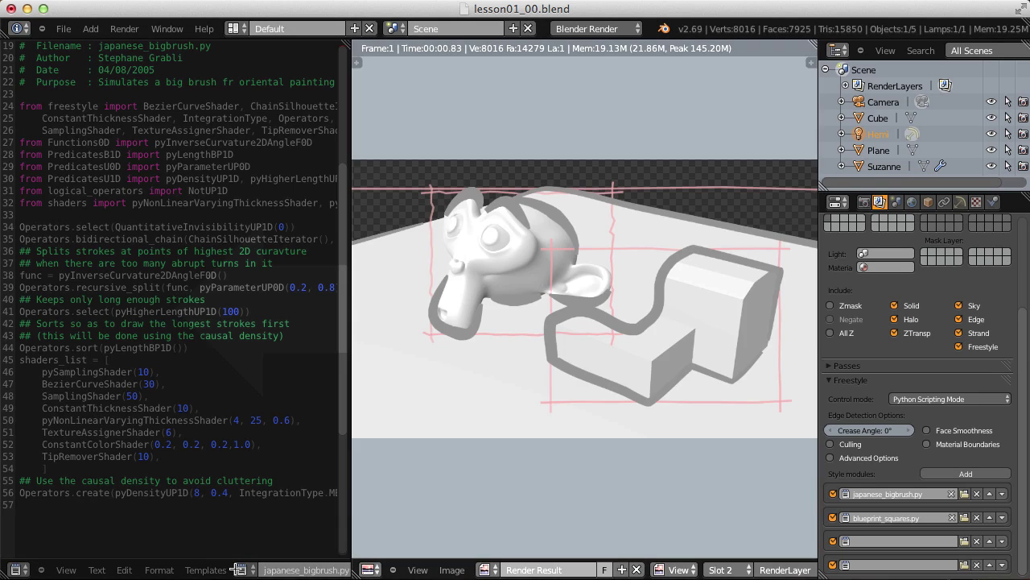
{"action": "key", "text": "ctrl+Up"}
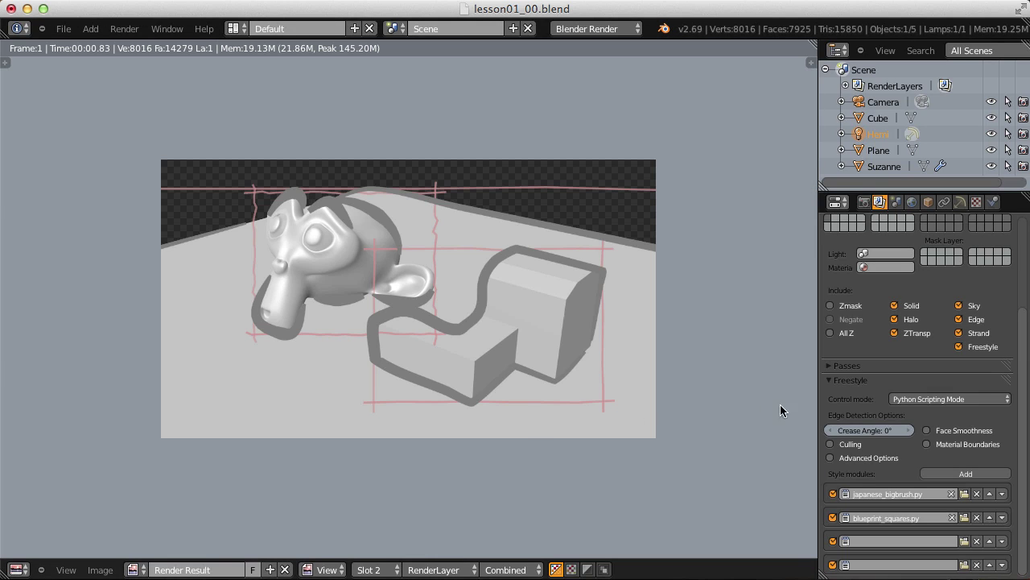
Switch Freestyle to Parameter Editor Mode and render the scene with a newly added line set.
{"action": "left_click", "coordinate": [917, 398]}
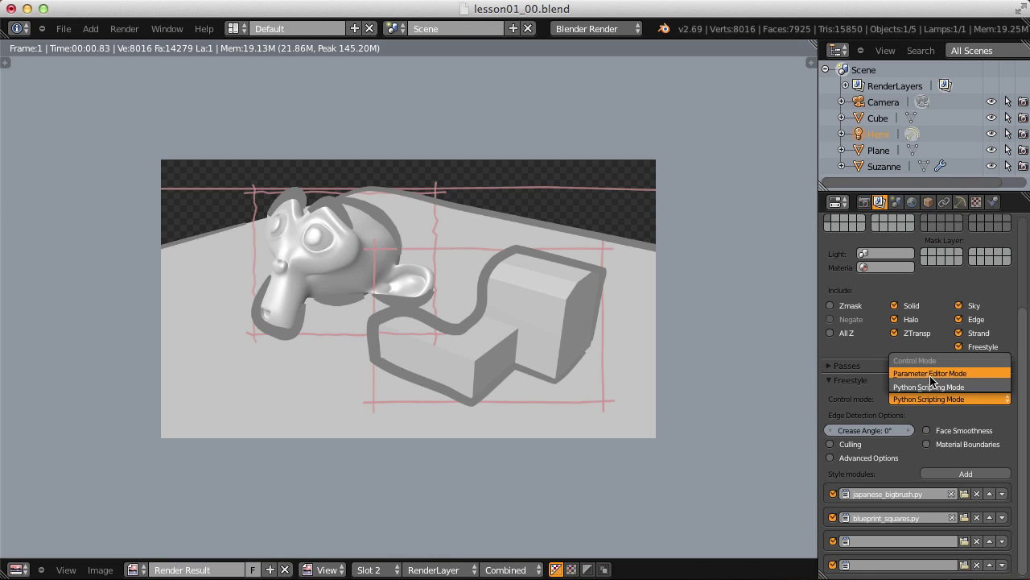
{"action": "left_click", "coordinate": [932, 373]}
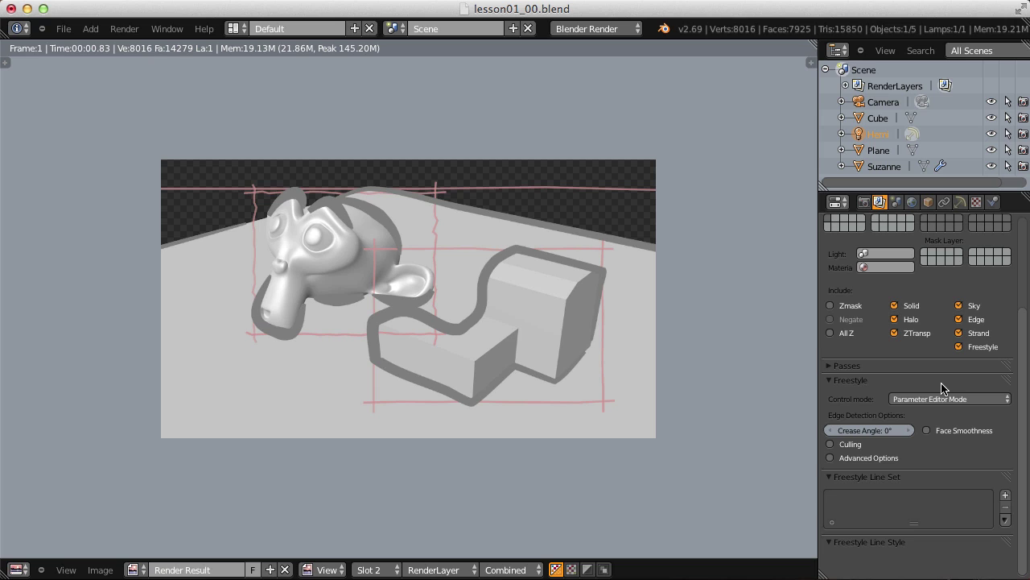
{"action": "left_click", "coordinate": [1005, 496]}
{"action": "left_click", "coordinate": [124, 28]}
{"action": "left_click", "coordinate": [147, 43]}
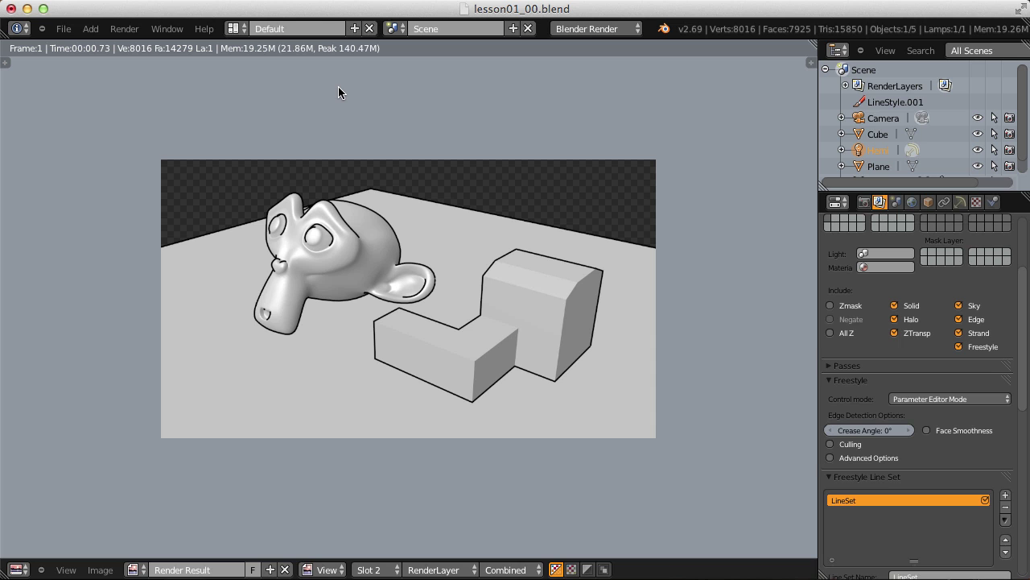
Limit the line set's selection criteria to Visibility alone, without Edge Types or Image Border, and render the scene.
{"action": "left_click_drag", "start_coordinate": [1028, 298], "coordinate": [1027, 392]}
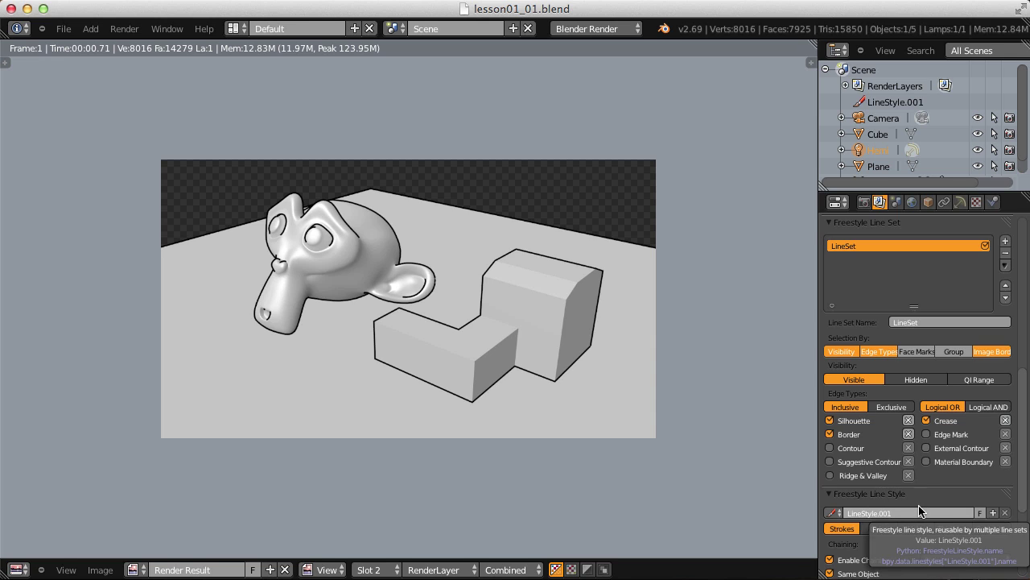
{"action": "left_click", "coordinate": [878, 352]}
{"action": "left_click", "coordinate": [990, 351]}
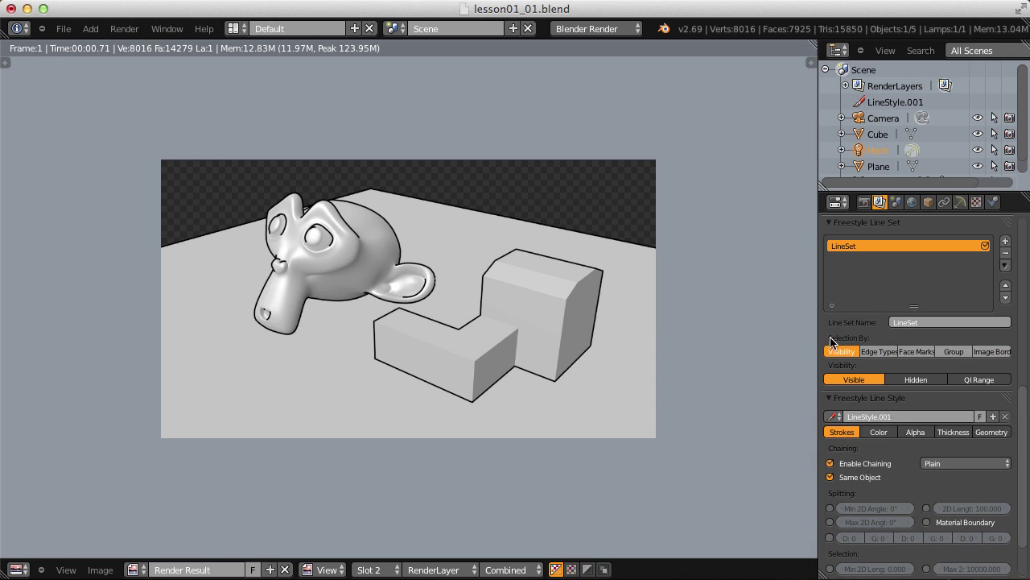
{"action": "left_click", "coordinate": [874, 353]}
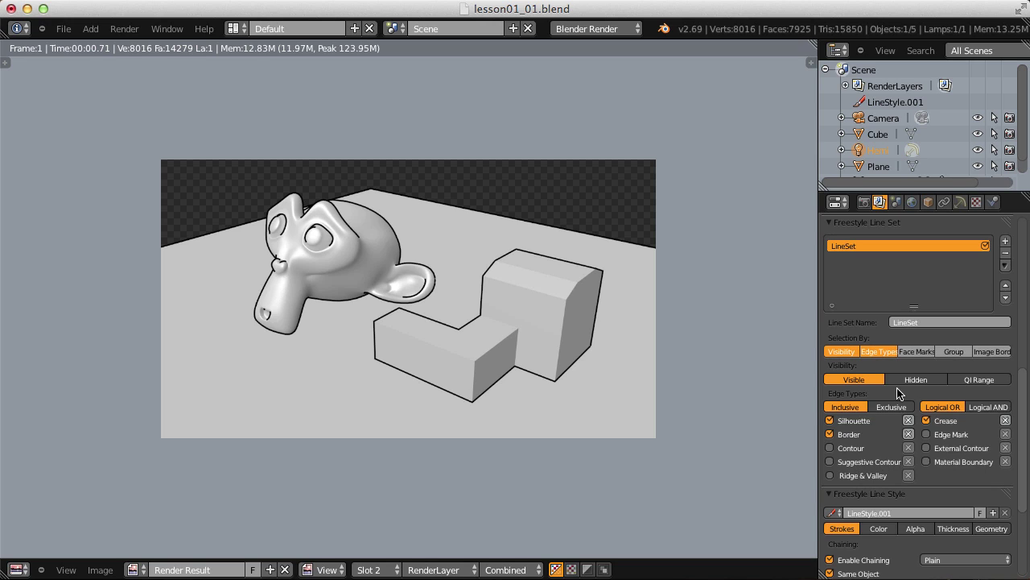
{"action": "left_click", "coordinate": [879, 351]}
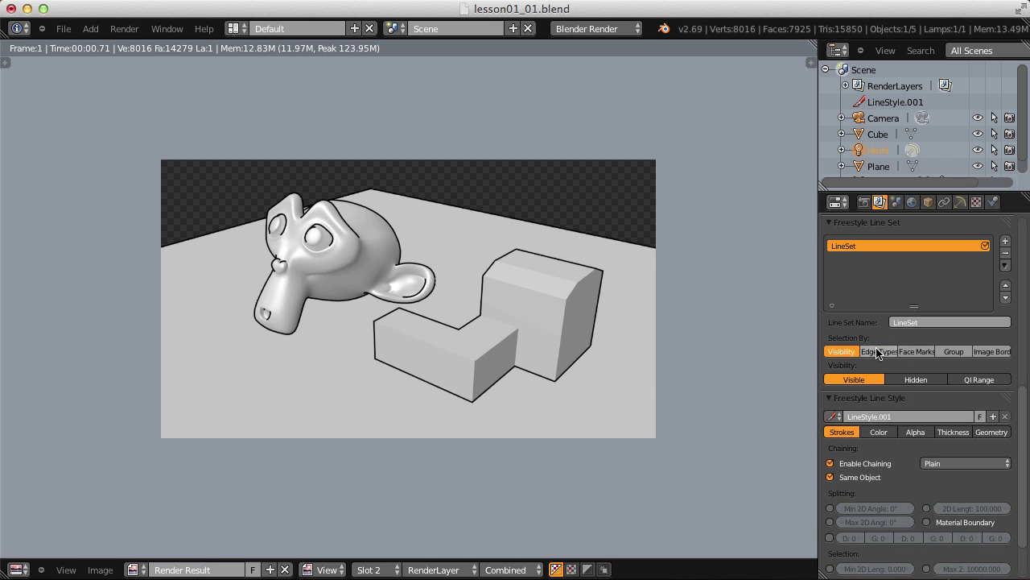
{"action": "left_click", "coordinate": [124, 29]}
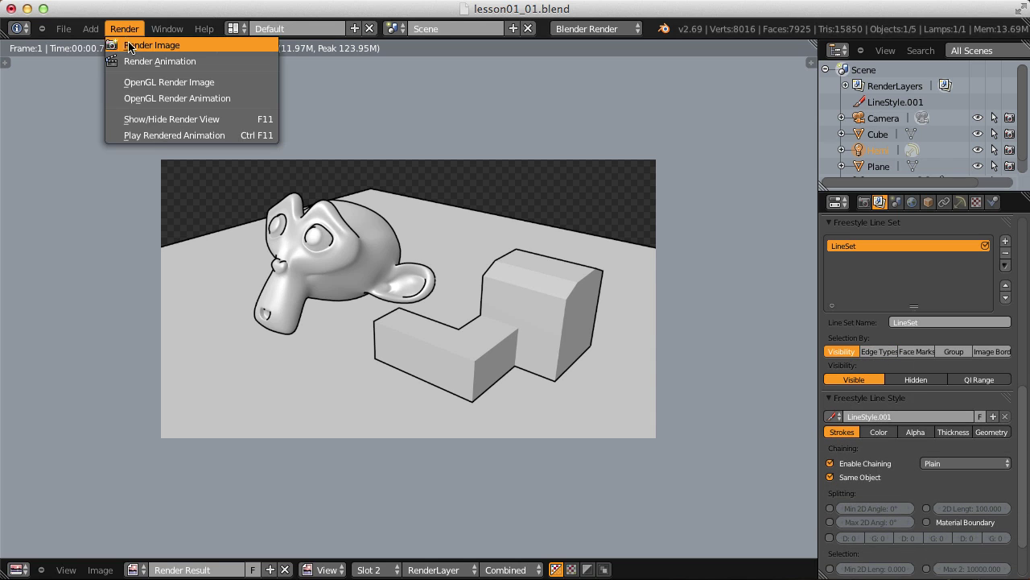
{"action": "left_click", "coordinate": [133, 47]}
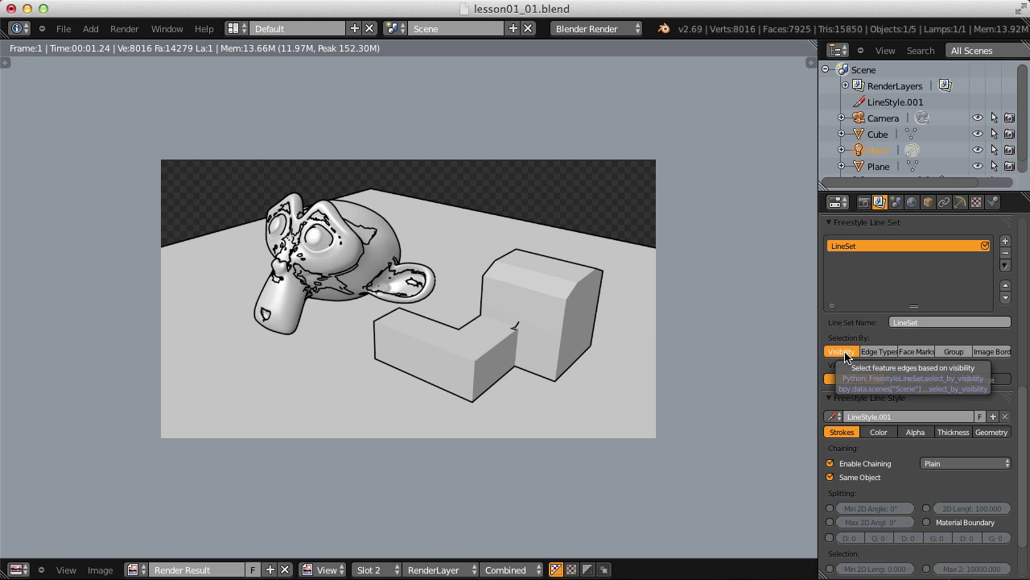
Set the line set's visibility to Hidden, keeping Edge Types selection off, and render the scene.
{"action": "left_click", "coordinate": [873, 351]}
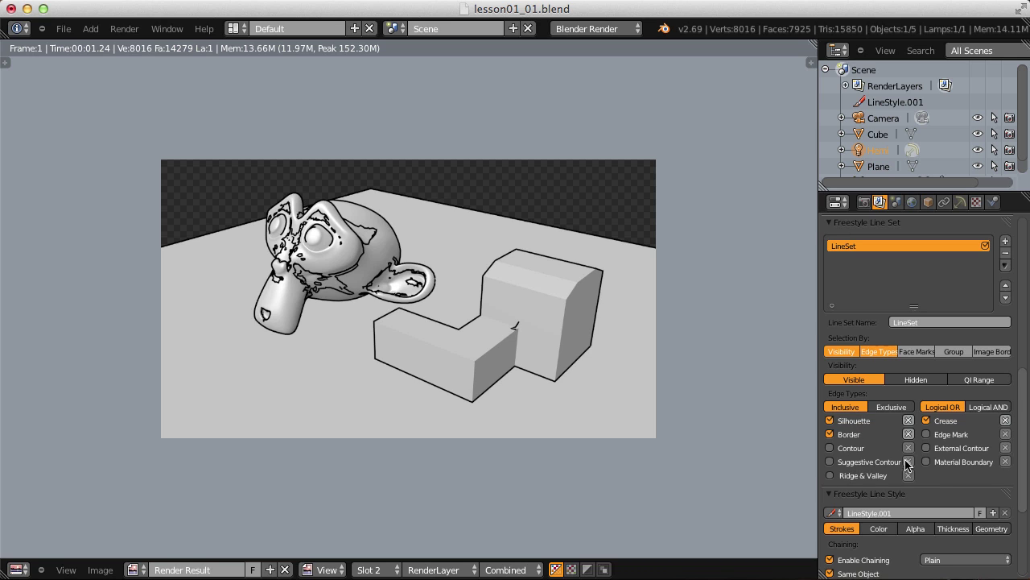
{"action": "left_click", "coordinate": [883, 353]}
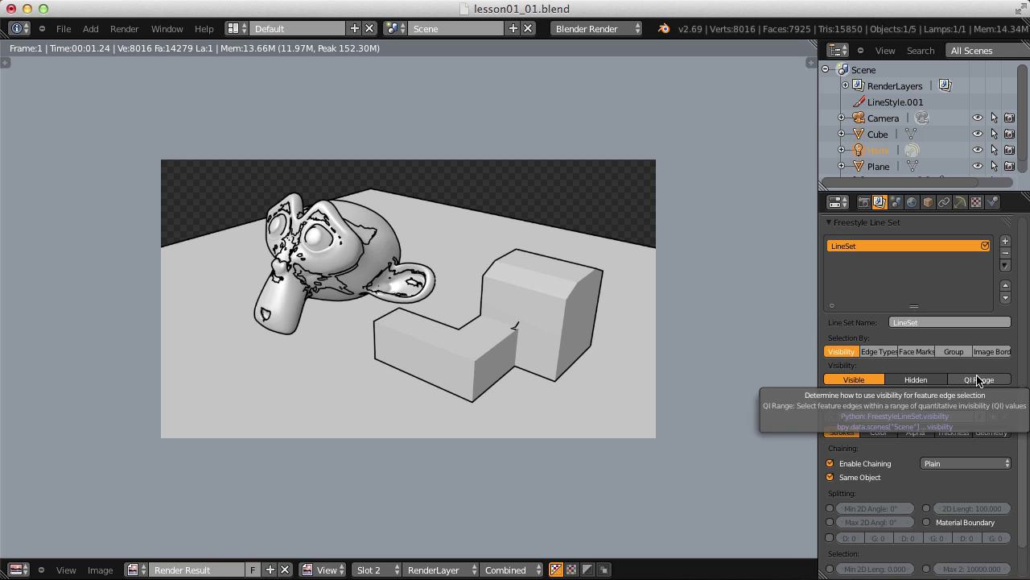
{"action": "left_click", "coordinate": [917, 381]}
{"action": "left_click", "coordinate": [124, 28]}
{"action": "left_click", "coordinate": [127, 41]}
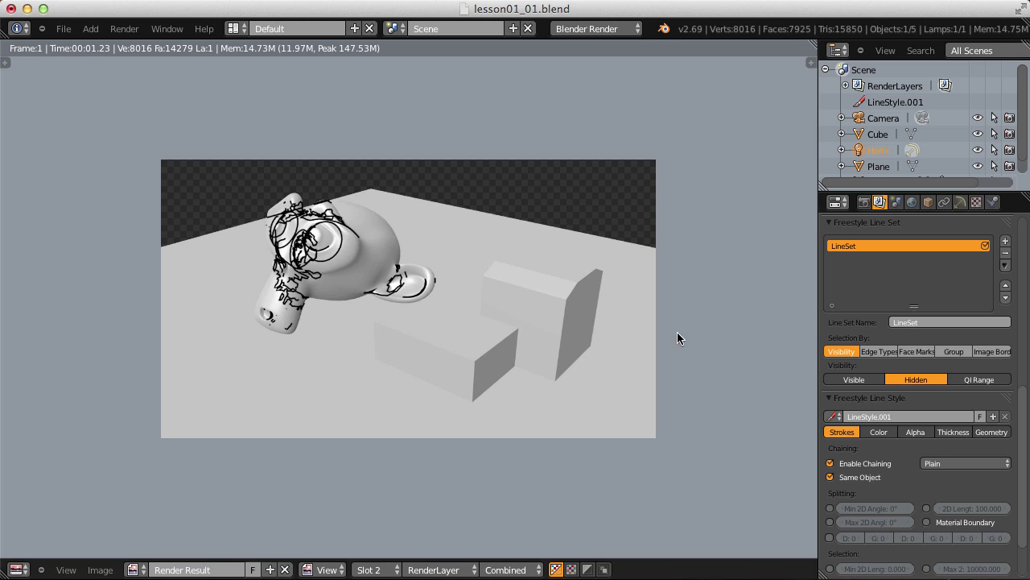
Set the line set's visibility to QI Range from 0 to 100 and render the scene.
{"action": "left_click", "coordinate": [972, 383]}
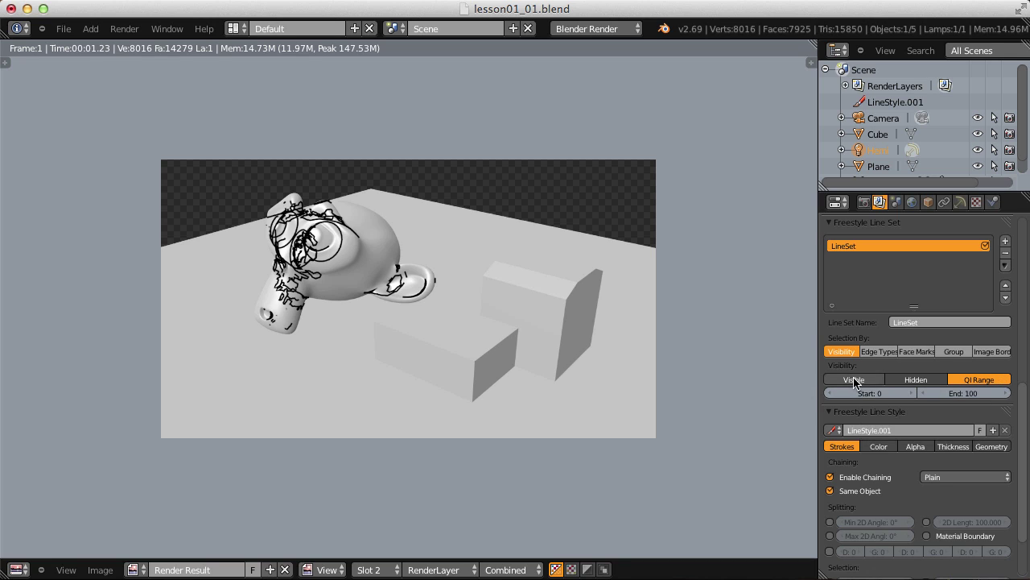
{"action": "left_click", "coordinate": [124, 28]}
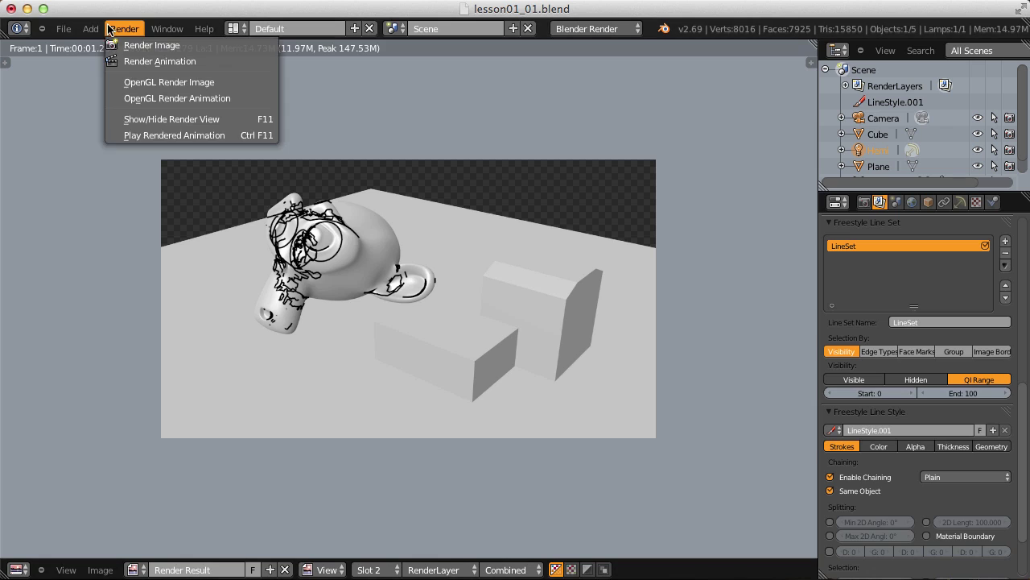
{"action": "left_click", "coordinate": [131, 46]}
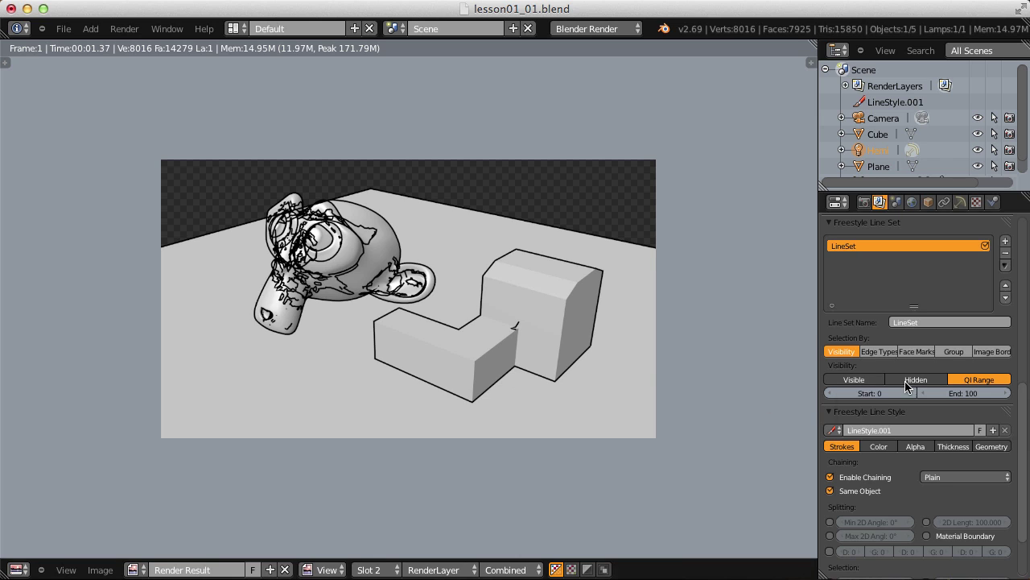
Set the QI Range start to 2 and render the scene into Slot 3.
{"action": "left_click", "coordinate": [370, 568]}
{"action": "left_click", "coordinate": [385, 519]}
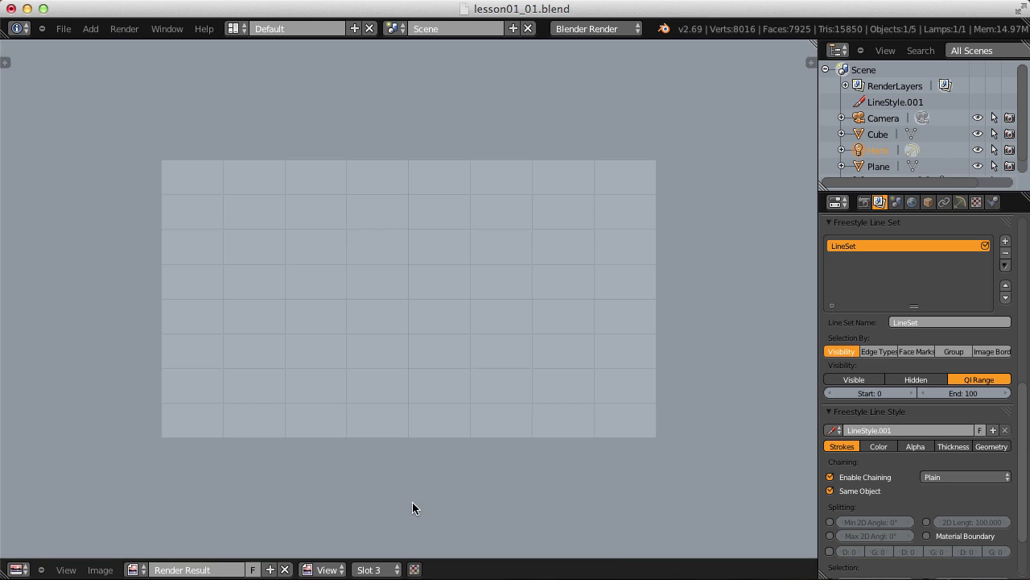
{"action": "left_click", "coordinate": [858, 392]}
{"action": "type", "text": "2"}
{"action": "key", "text": "Return"}
{"action": "left_click", "coordinate": [124, 29]}
{"action": "left_click", "coordinate": [128, 40]}
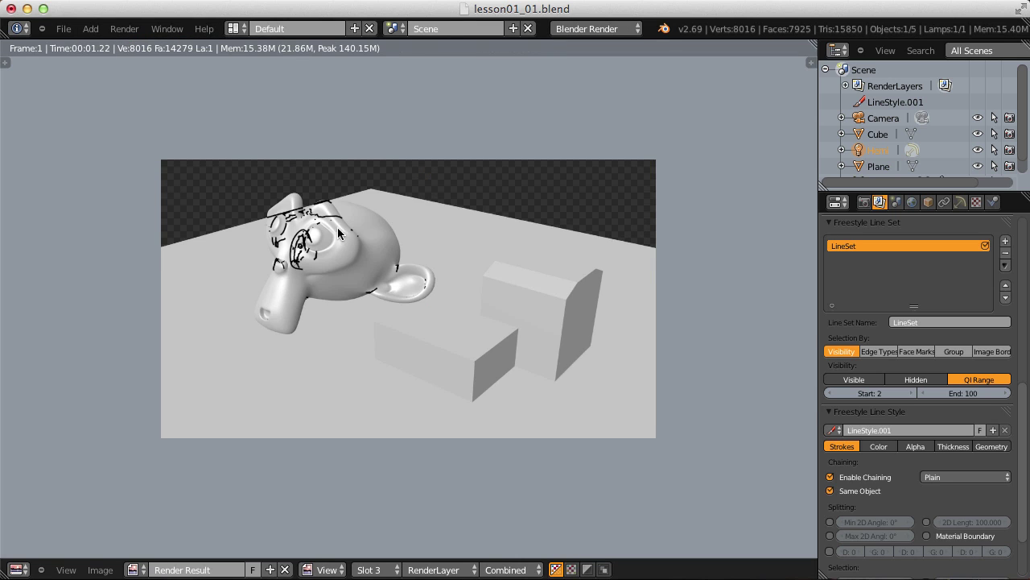
Set the QI Range start to 1 and render the scene into Slot 4.
{"action": "left_click", "coordinate": [368, 569]}
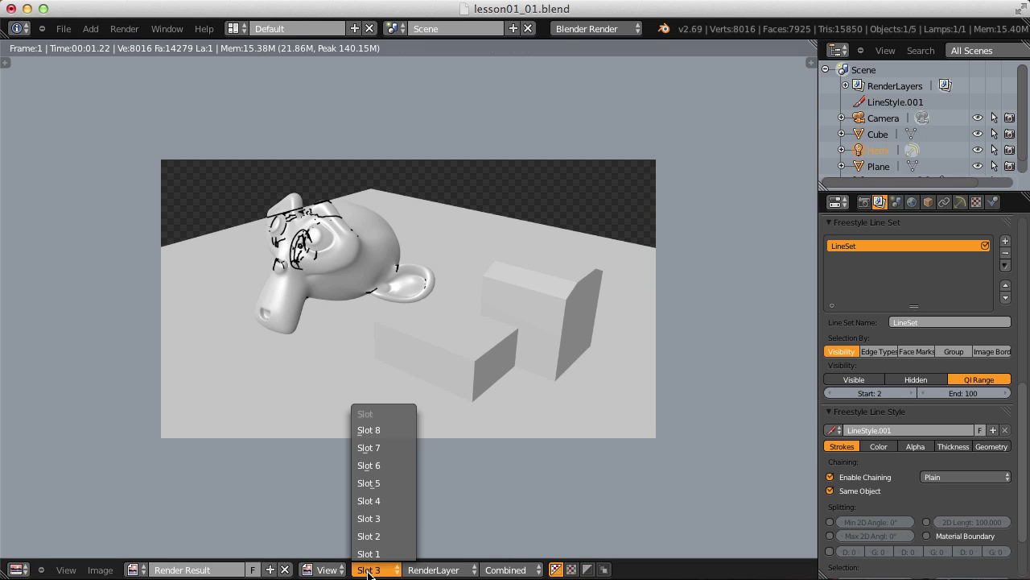
{"action": "left_click", "coordinate": [369, 500]}
{"action": "left_click", "coordinate": [872, 393]}
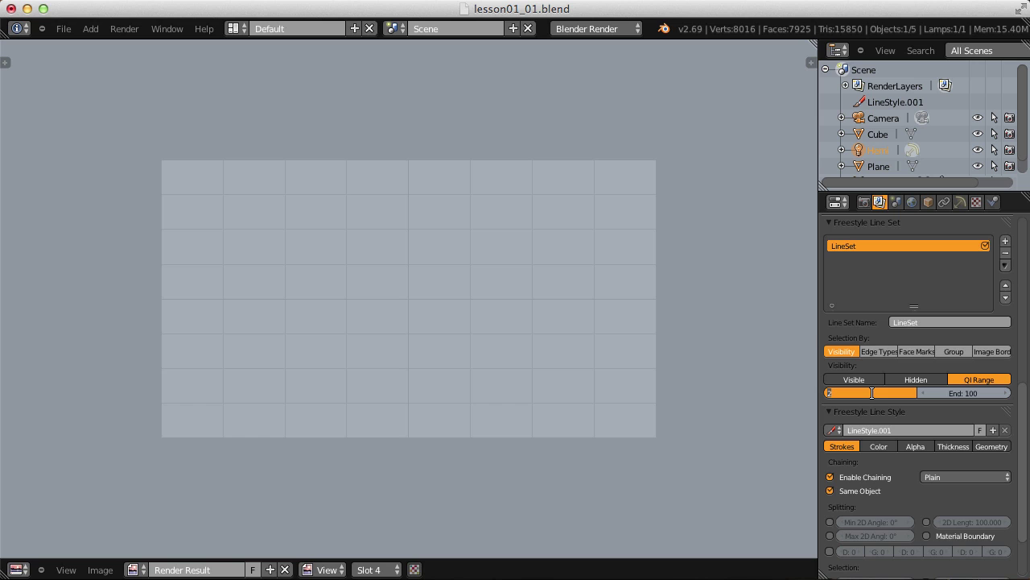
{"action": "type", "text": "1"}
{"action": "key", "text": "Return"}
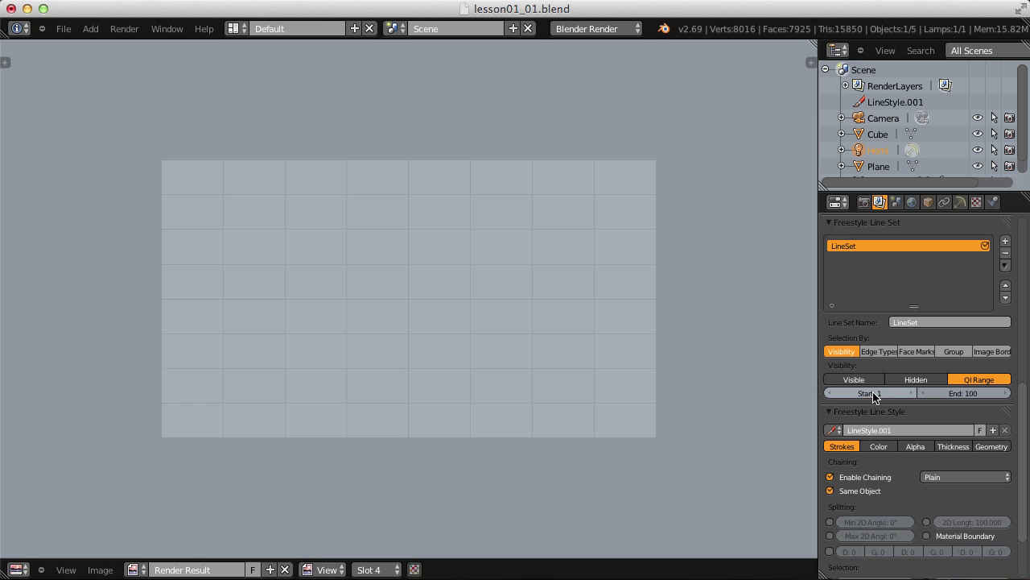
{"action": "left_click", "coordinate": [132, 26]}
{"action": "left_click", "coordinate": [129, 44]}
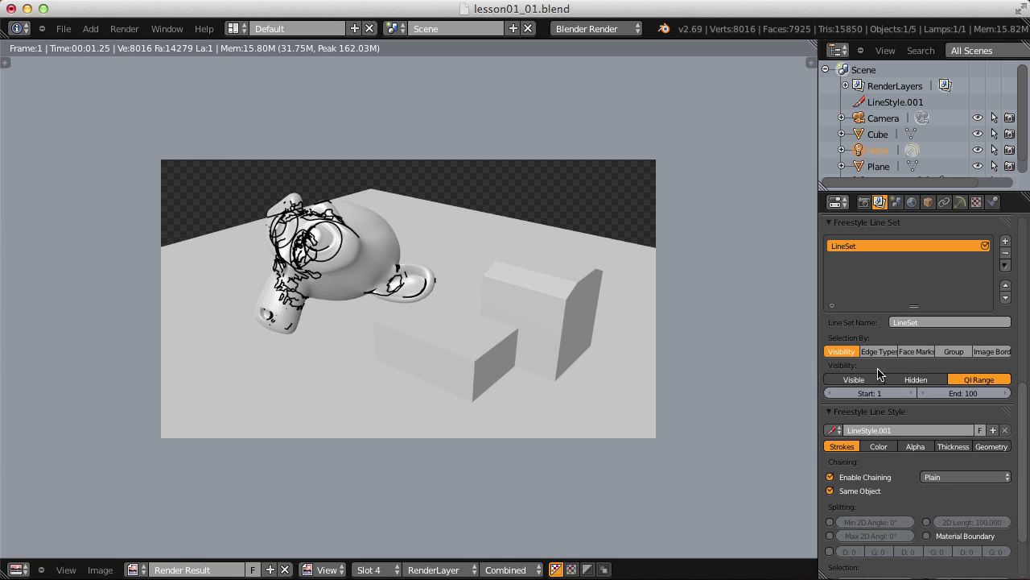
Set visibility back to Visible and make the line set select by Edge Types instead of Visibility.
{"action": "left_click", "coordinate": [856, 381]}
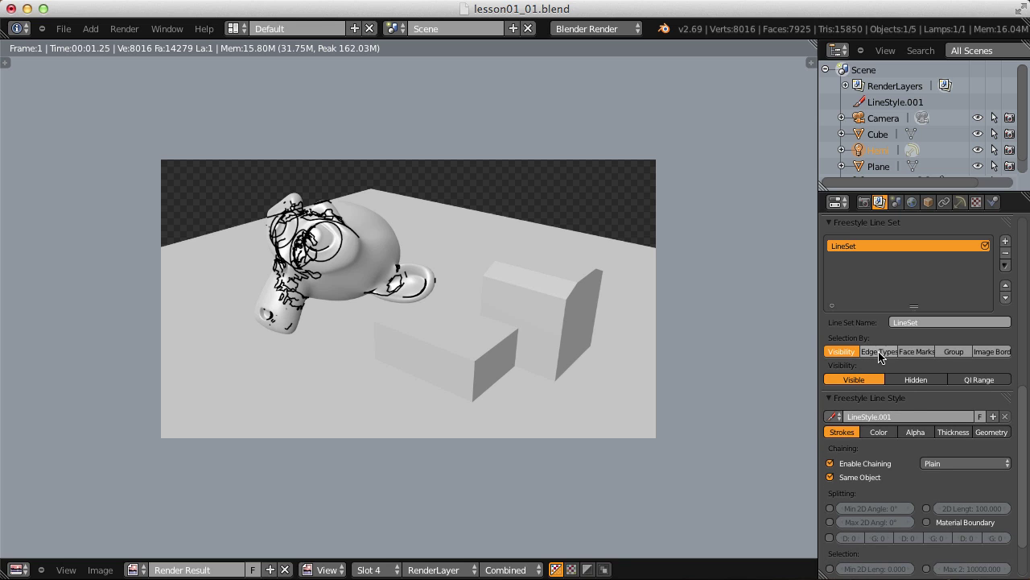
{"action": "left_click", "coordinate": [880, 355]}
{"action": "left_click", "coordinate": [839, 352]}
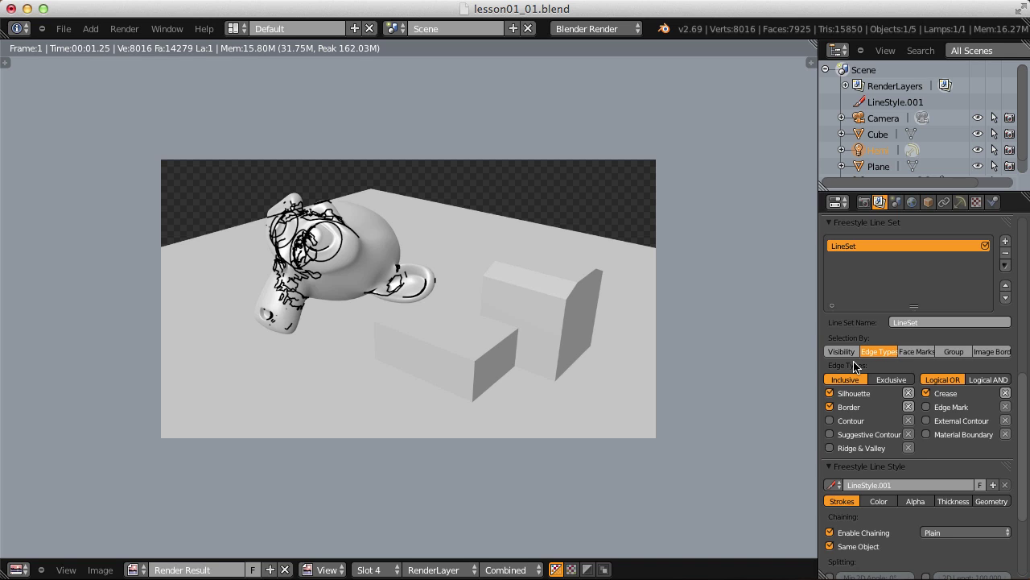
Disable the Border and Crease edge types so only Silhouette is selected, and render the scene.
{"action": "left_click", "coordinate": [830, 407]}
{"action": "left_click", "coordinate": [927, 393]}
{"action": "left_click", "coordinate": [124, 28]}
{"action": "left_click", "coordinate": [131, 44]}
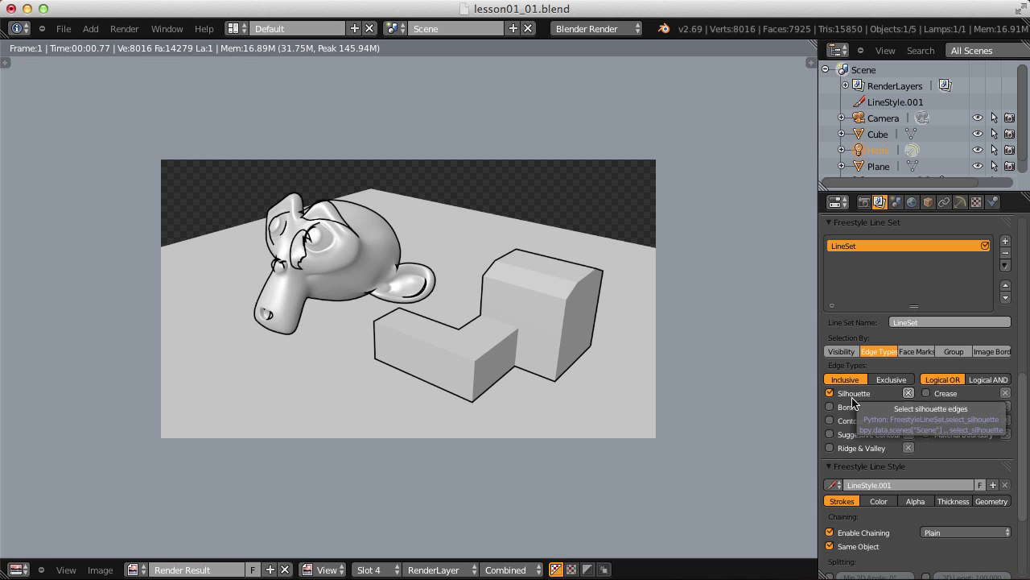
Set the edge type selection to Exclusive with Silhouette checked and render the scene.
{"action": "left_click", "coordinate": [891, 380]}
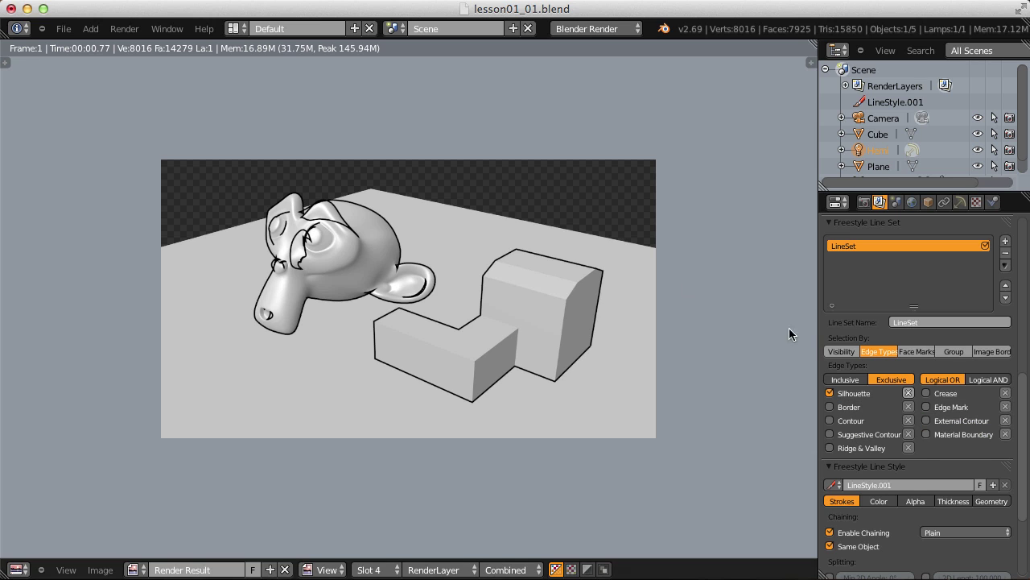
{"action": "left_click", "coordinate": [124, 28]}
{"action": "left_click", "coordinate": [146, 42]}
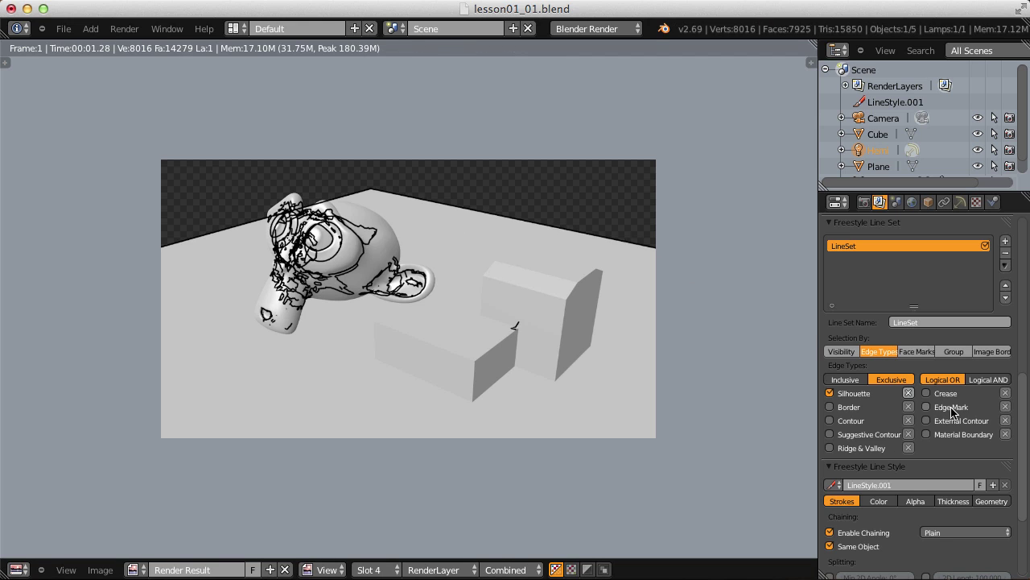
Set the edge type selection back to Inclusive and render the silhouette lines.
{"action": "left_click", "coordinate": [844, 380]}
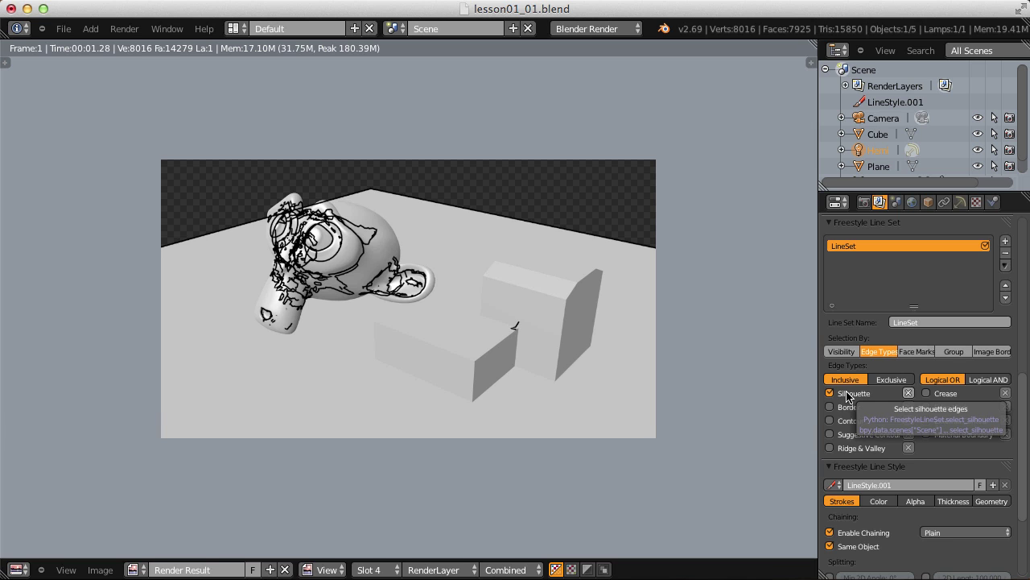
{"action": "left_click", "coordinate": [123, 30]}
{"action": "left_click", "coordinate": [125, 44]}
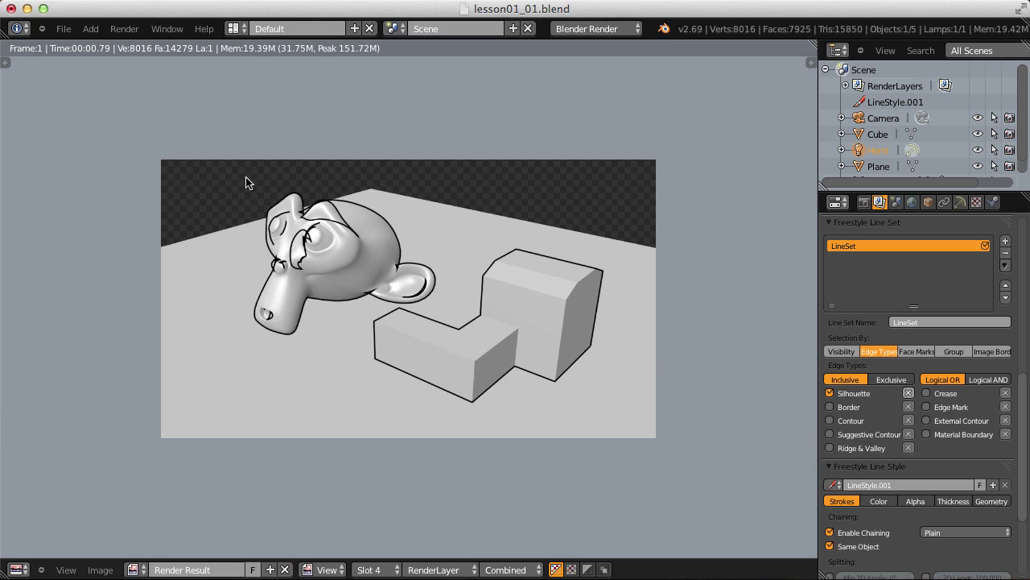
Enable selection by Visibility alongside Edge Types and render only the visible silhouette lines.
{"action": "left_click", "coordinate": [842, 351]}
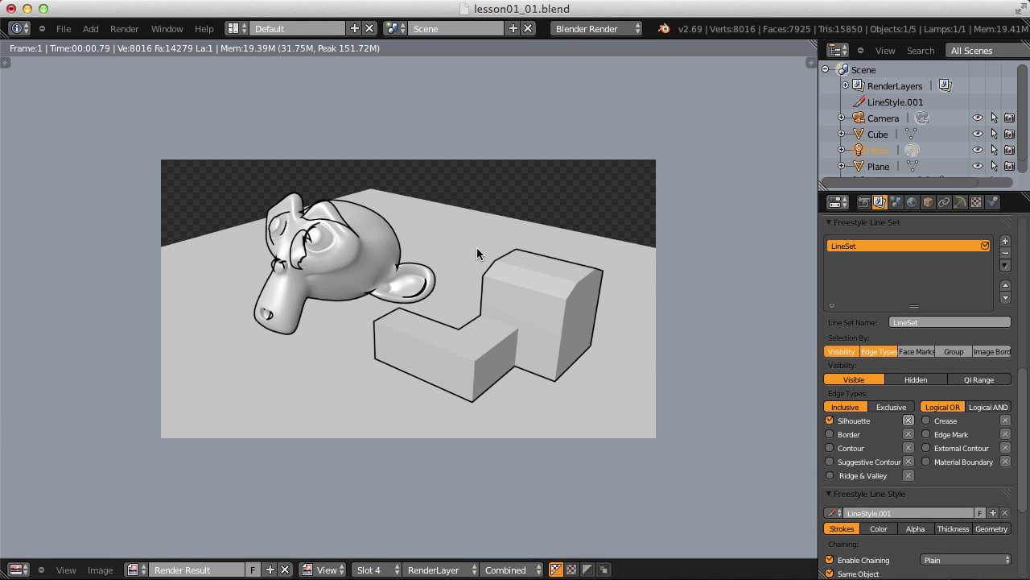
{"action": "left_click", "coordinate": [125, 28]}
{"action": "left_click", "coordinate": [129, 41]}
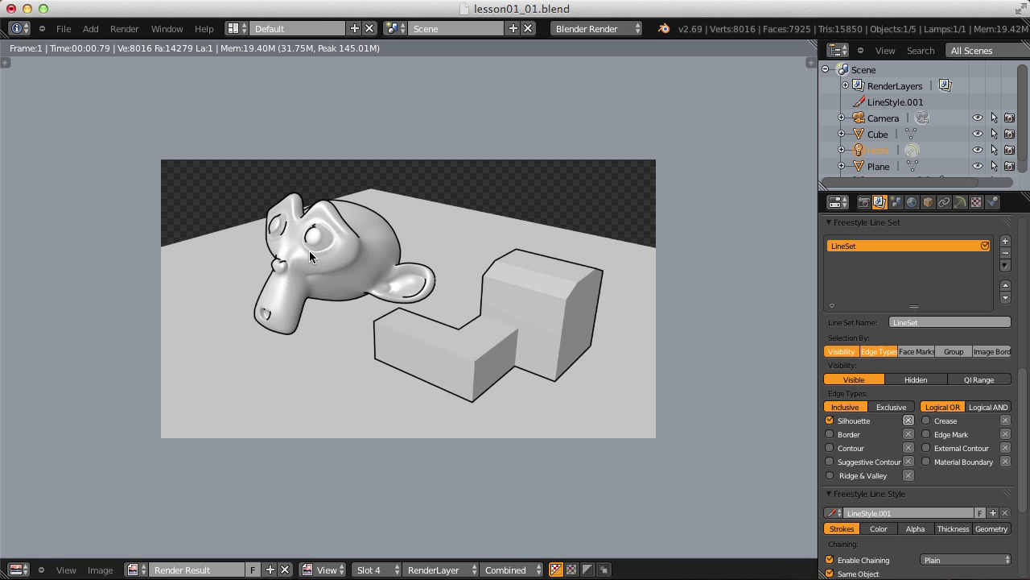
Replace the Silhouette edge type with Border in the line set and render the scene.
{"action": "left_click", "coordinate": [830, 421]}
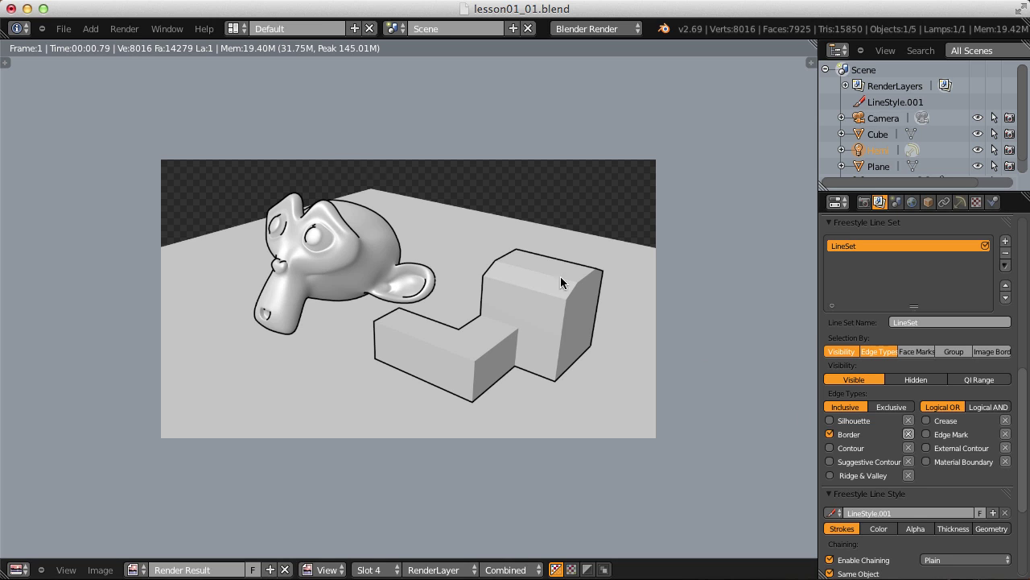
{"action": "left_click", "coordinate": [125, 28]}
{"action": "left_click", "coordinate": [135, 45]}
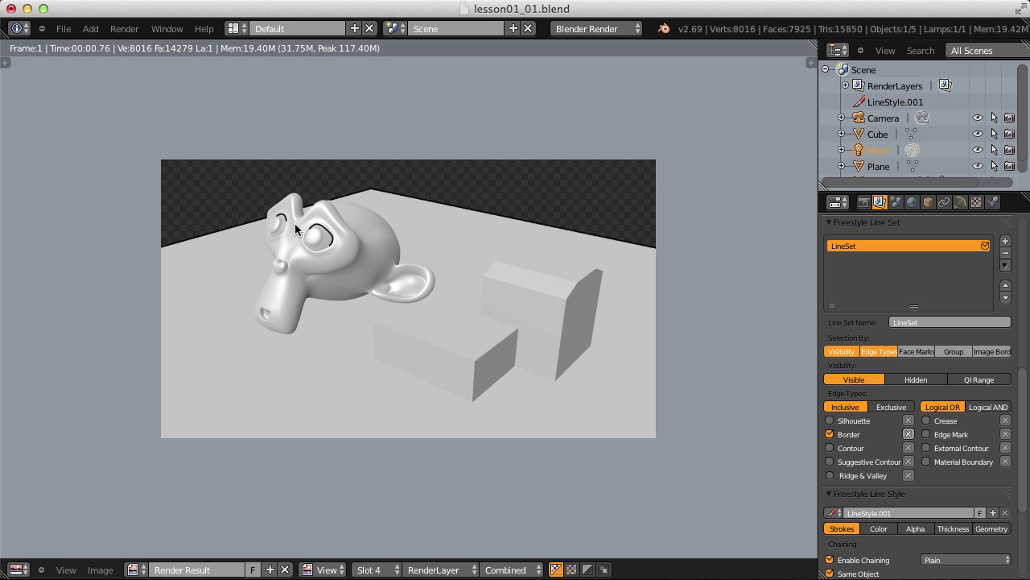
Select the edge loop around the monkey's eye opening in Edit Mode to inspect its border edges.
{"action": "key", "text": "Escape"}
{"action": "middle_click_drag", "start_coordinate": [379, 253], "coordinate": [378, 211]}
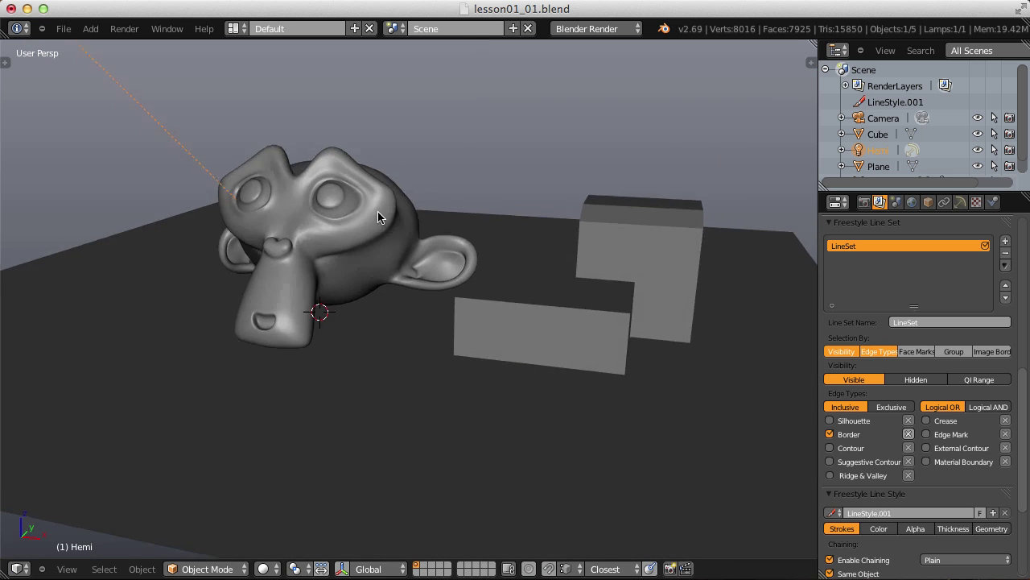
{"action": "scroll", "coordinate": [378, 210], "scroll_direction": "up", "scroll_amount": 6}
{"action": "key", "text": "Tab"}
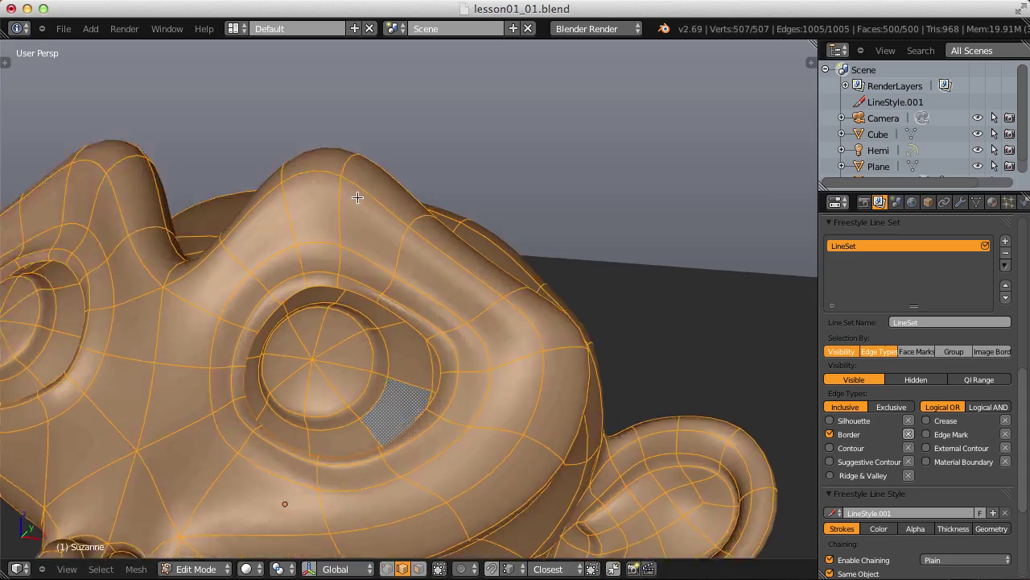
{"action": "scroll", "coordinate": [354, 197], "scroll_direction": "up", "scroll_amount": 6}
{"action": "scroll", "coordinate": [330, 188], "scroll_direction": "down", "scroll_amount": 3}
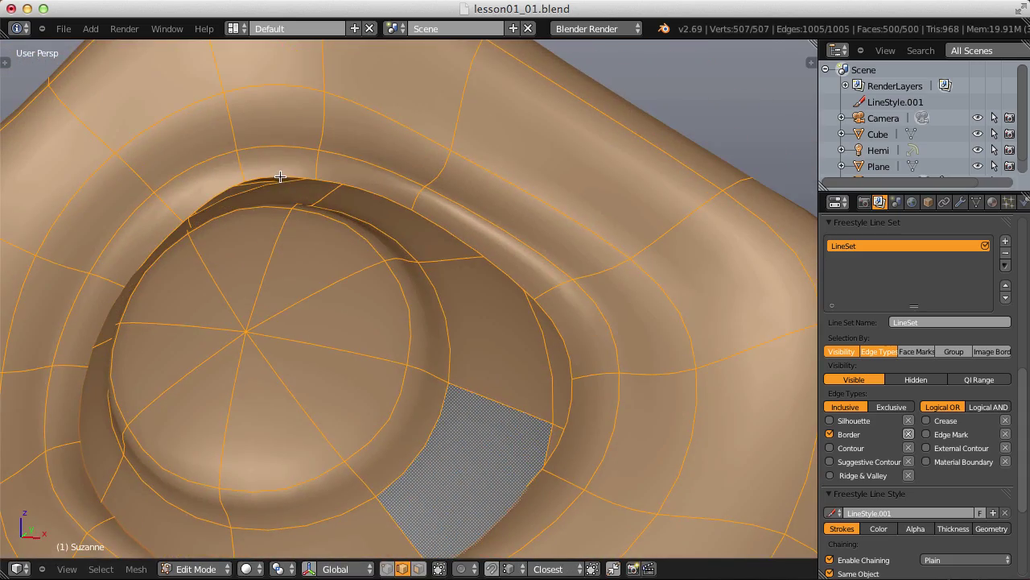
{"action": "right_click", "coordinate": [276, 179], "text": "alt"}
{"action": "scroll", "coordinate": [304, 198], "scroll_direction": "up", "scroll_amount": 2}
{"action": "scroll", "coordinate": [310, 190], "scroll_direction": "down", "scroll_amount": 4}
{"action": "middle_click_drag", "start_coordinate": [315, 184], "coordinate": [448, 153]}
{"action": "scroll", "coordinate": [442, 132], "scroll_direction": "up", "scroll_amount": 5}
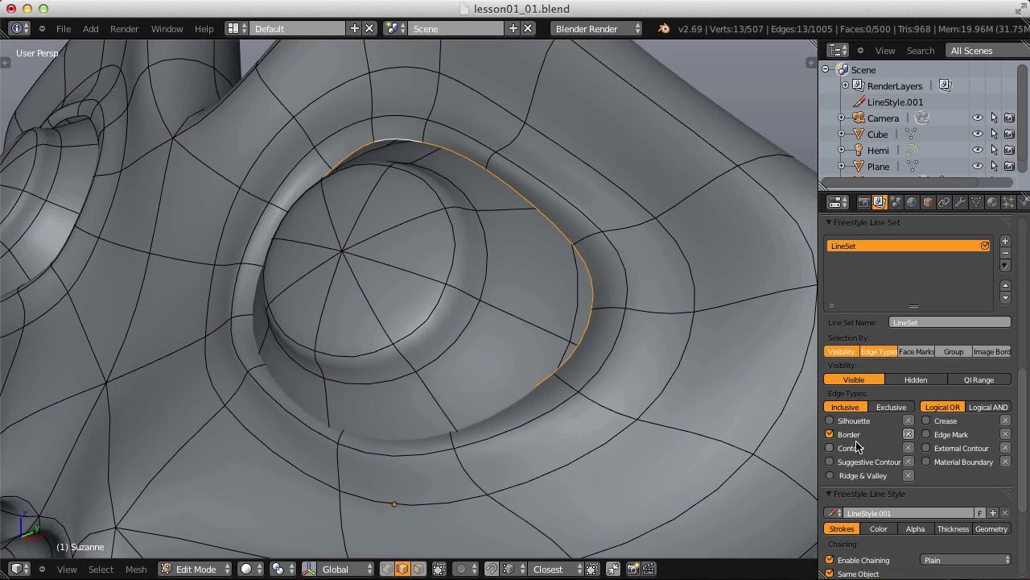
Delete one face from the side of the monkey's head and render the scene with border lines.
{"action": "scroll", "coordinate": [649, 302], "scroll_direction": "down", "scroll_amount": 3}
{"action": "middle_click_drag", "start_coordinate": [649, 302], "coordinate": [598, 292]}
{"action": "key", "text": "ctrl+Tab"}
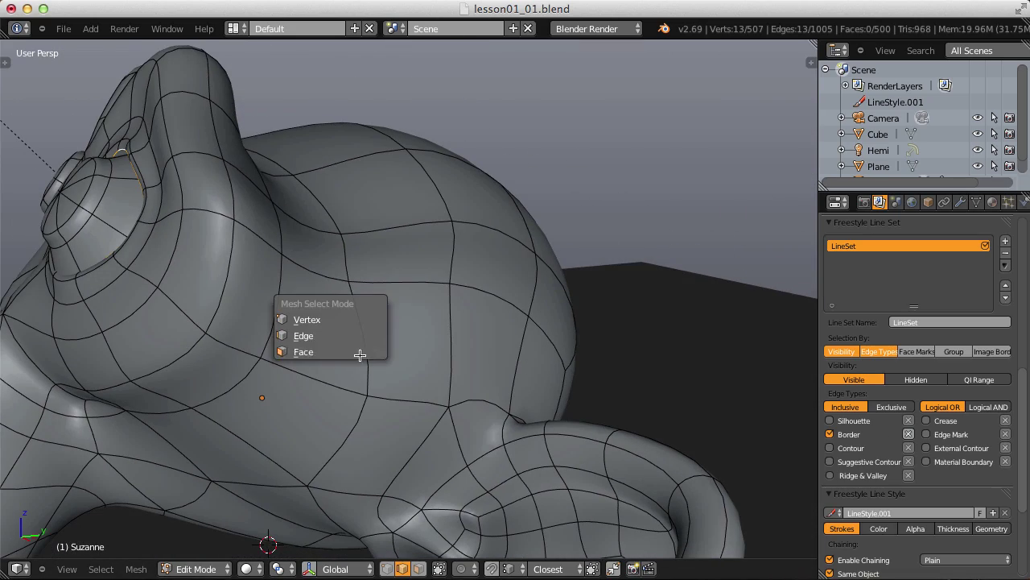
{"action": "left_click", "coordinate": [340, 349]}
{"action": "right_click", "coordinate": [395, 318]}
{"action": "key", "text": "x"}
{"action": "left_click", "coordinate": [425, 304]}
{"action": "key", "text": "Tab"}
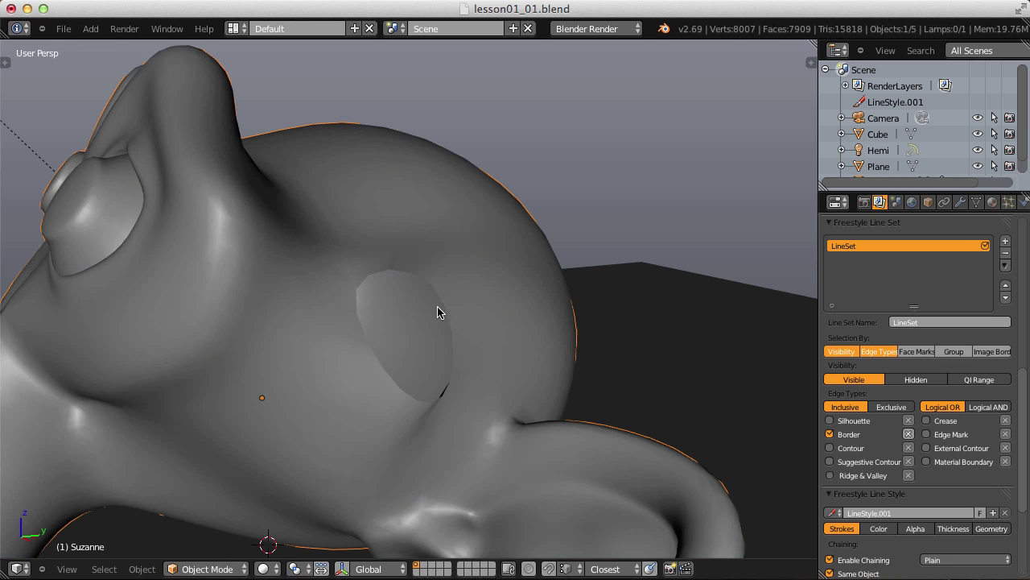
{"action": "left_click", "coordinate": [124, 28]}
{"action": "left_click", "coordinate": [135, 41]}
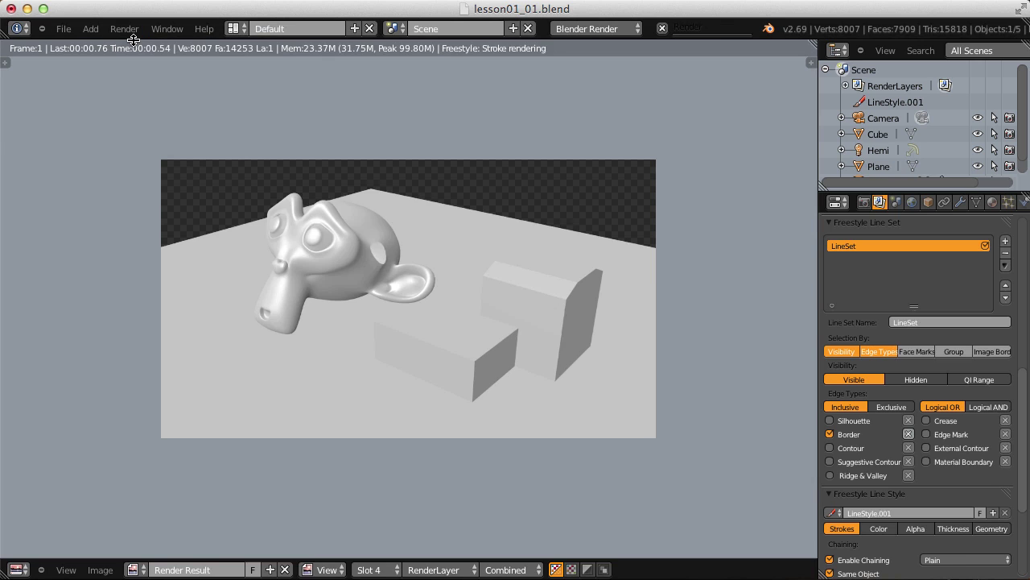
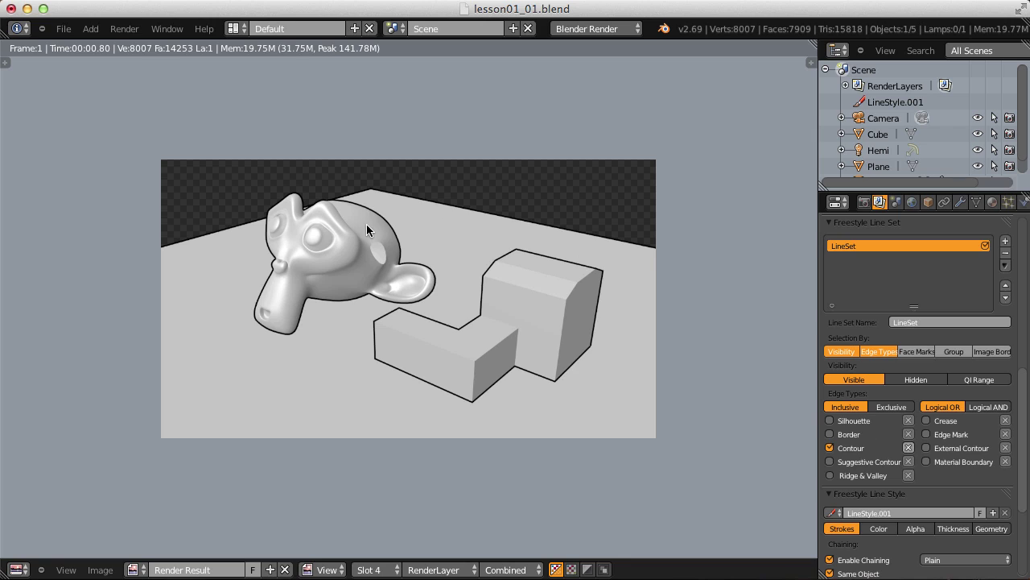
Make External Contour the only edge type in the line set and render the scene.
{"action": "left_click", "coordinate": [927, 449]}
{"action": "left_click", "coordinate": [124, 28]}
{"action": "left_click", "coordinate": [153, 44]}
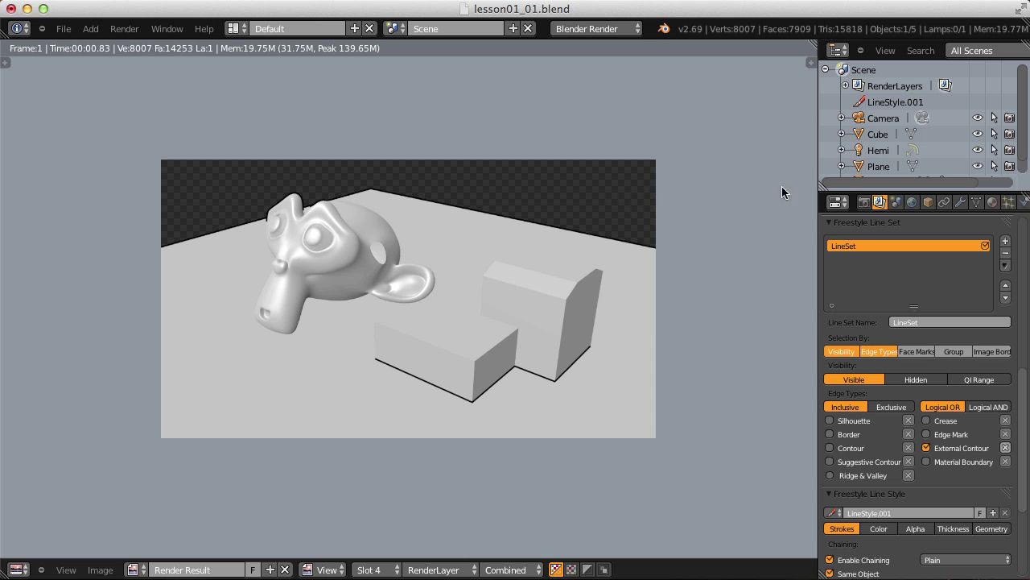
Add a new world to the scene and brighten its horizon color to white.
{"action": "left_click", "coordinate": [911, 202]}
{"action": "left_click", "coordinate": [932, 251]}
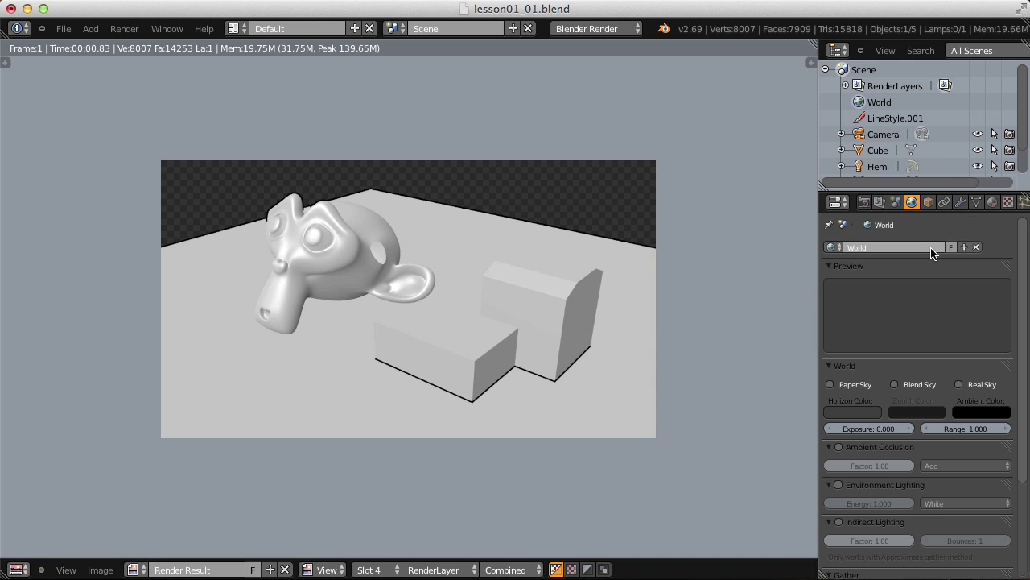
{"action": "left_click", "coordinate": [851, 412]}
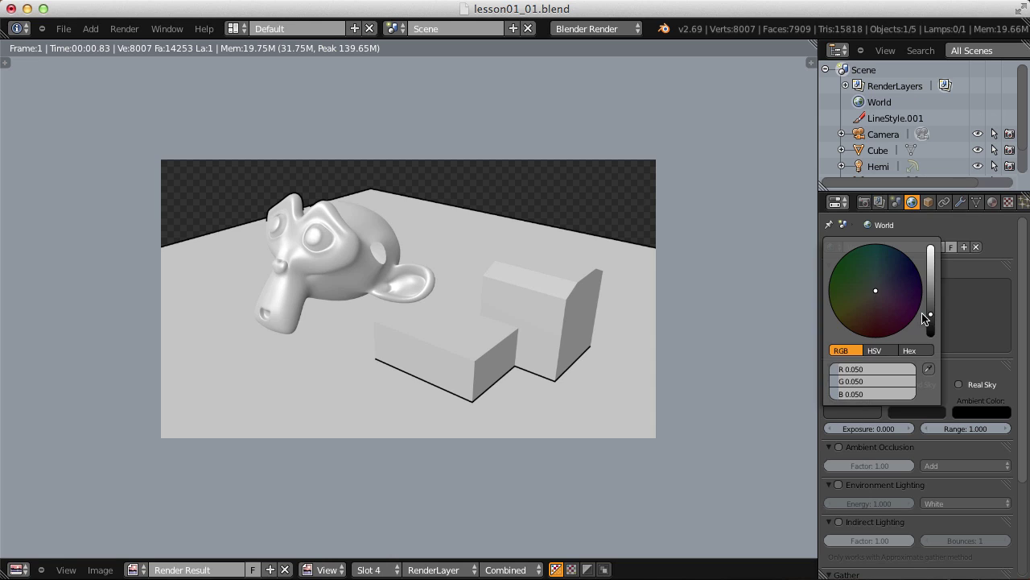
{"action": "left_click_drag", "start_coordinate": [931, 316], "coordinate": [932, 251]}
Set the render shading's alpha mode to Sky and render the external contour lines.
{"action": "left_click", "coordinate": [864, 203]}
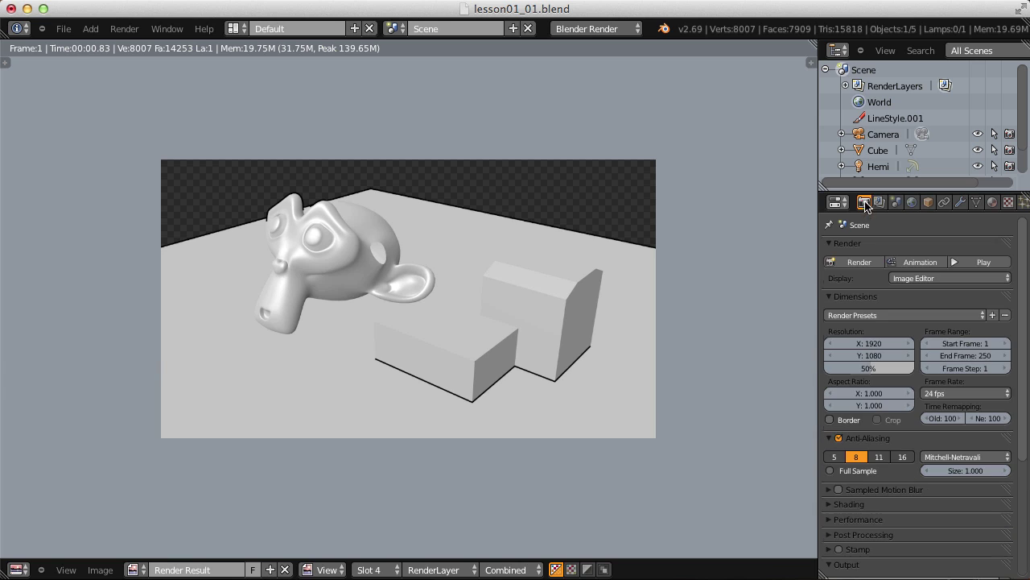
{"action": "left_click", "coordinate": [860, 504]}
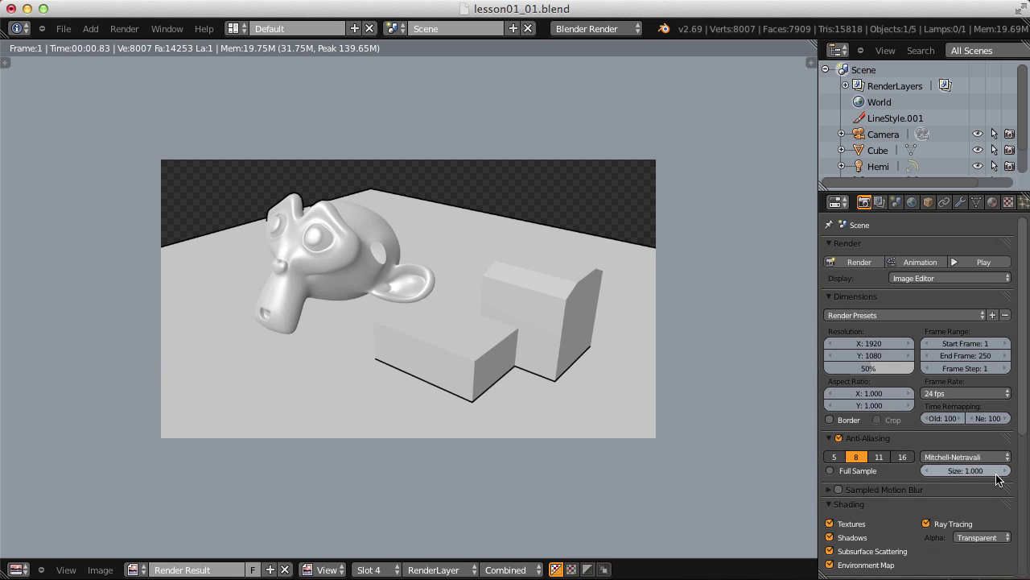
{"action": "left_click", "coordinate": [984, 537]}
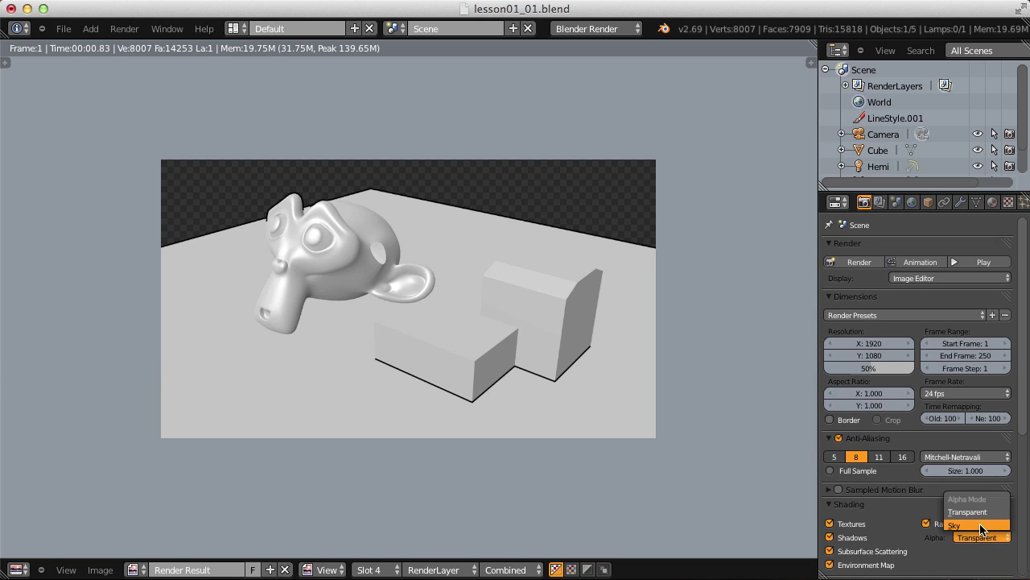
{"action": "left_click", "coordinate": [982, 526]}
{"action": "left_click", "coordinate": [880, 203]}
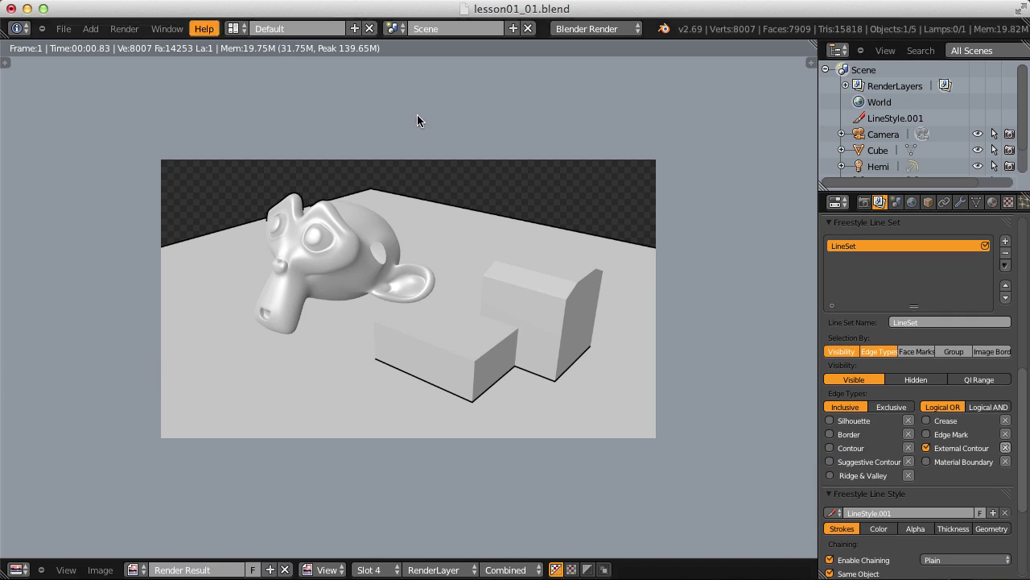
{"action": "left_click", "coordinate": [115, 28]}
{"action": "left_click", "coordinate": [129, 41]}
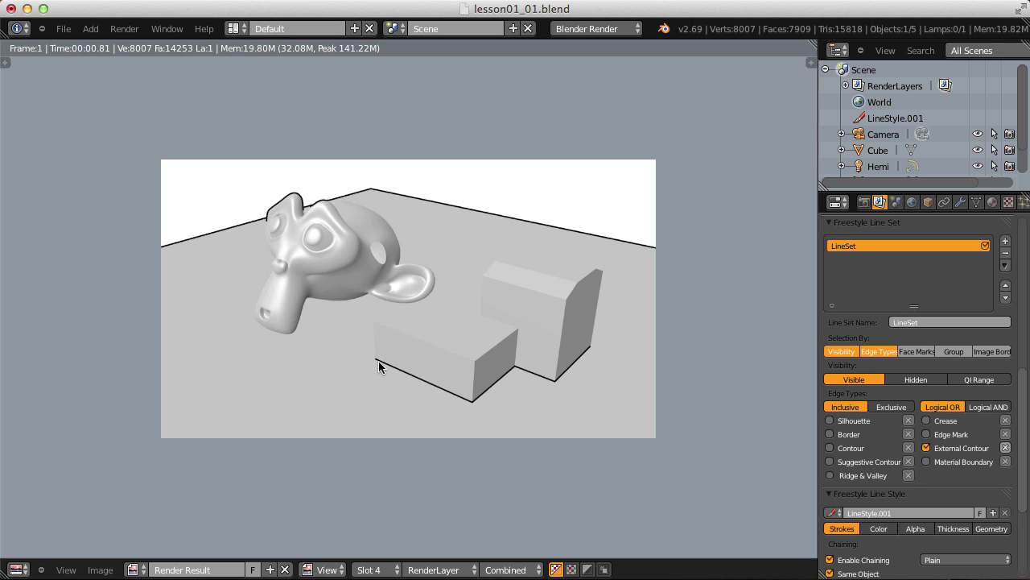
Raise the L-shaped block slightly above the plane along the Z axis and render the scene.
{"action": "key", "text": "Escape"}
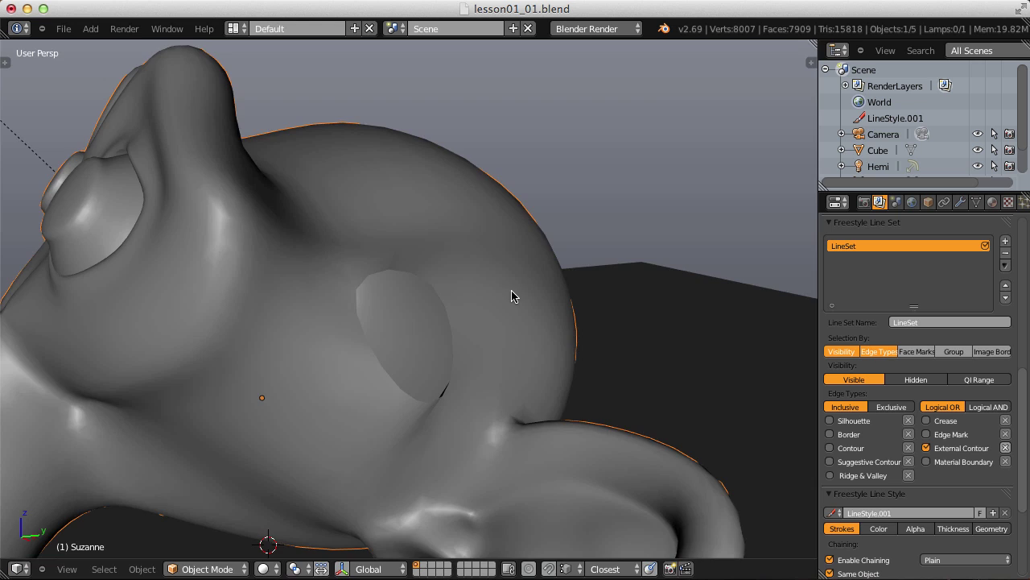
{"action": "scroll", "coordinate": [512, 290], "scroll_direction": "down", "scroll_amount": 3}
{"action": "middle_click_drag", "start_coordinate": [504, 294], "coordinate": [421, 247]}
{"action": "right_click", "coordinate": [497, 336]}
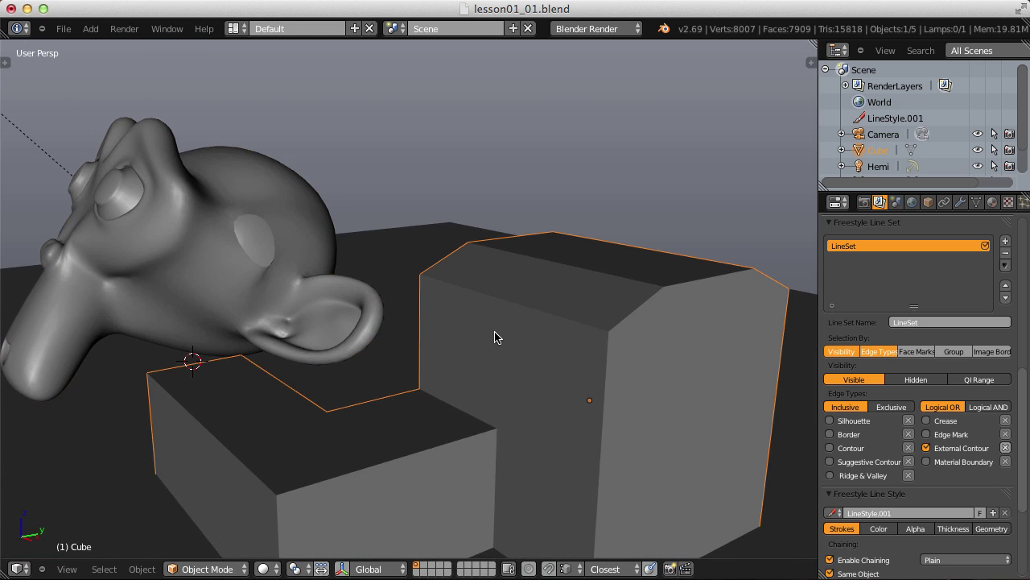
{"action": "key", "text": "g"}
{"action": "key", "text": "z"}
{"action": "left_click", "coordinate": [508, 322]}
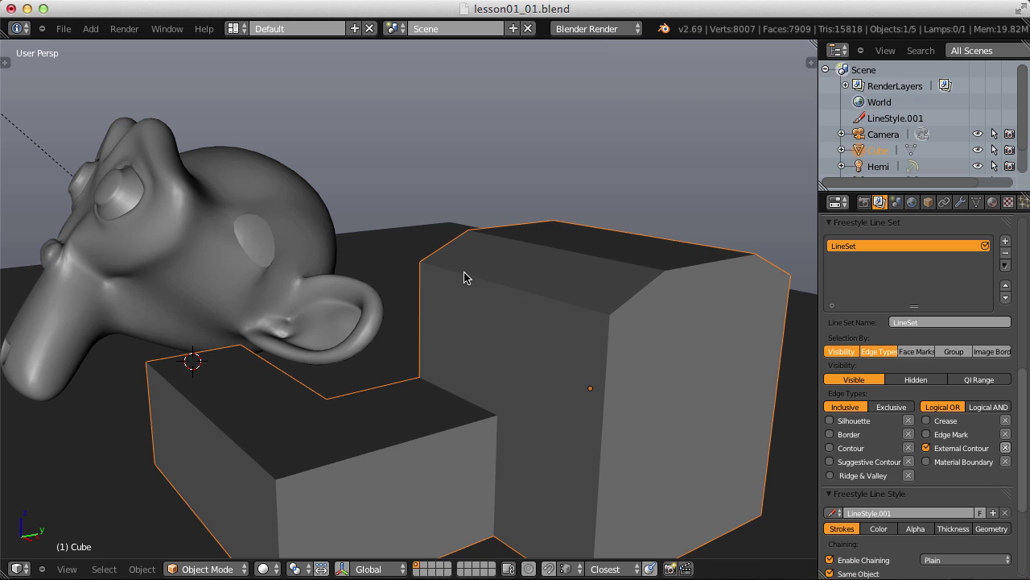
{"action": "left_click", "coordinate": [112, 29]}
{"action": "left_click", "coordinate": [125, 42]}
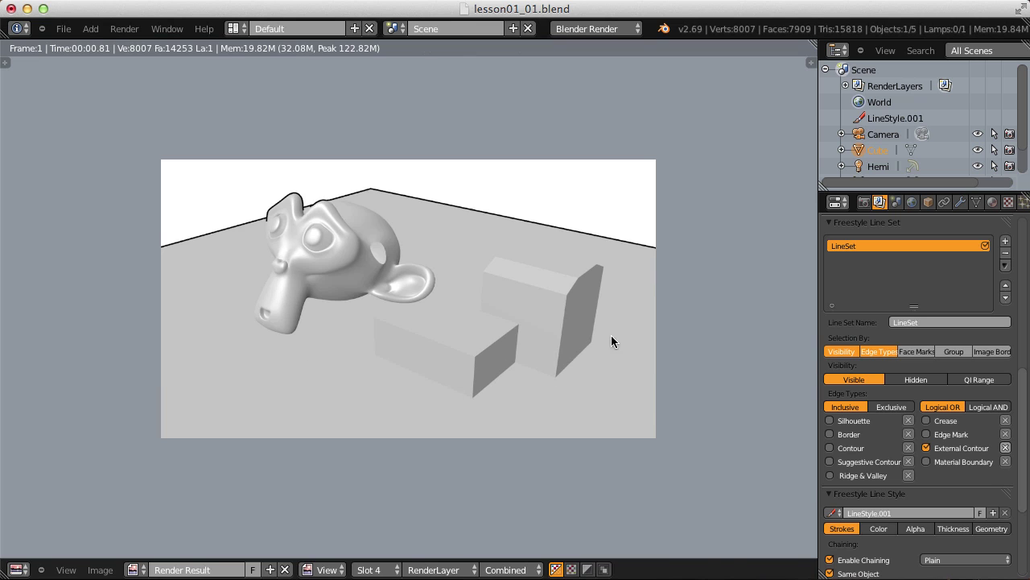
Move the L-shaped block higher in the camera view so that it overlaps the monkey's ear.
{"action": "key", "text": "Escape"}
{"action": "key", "text": "Home"}
{"action": "key", "text": "KP_0"}
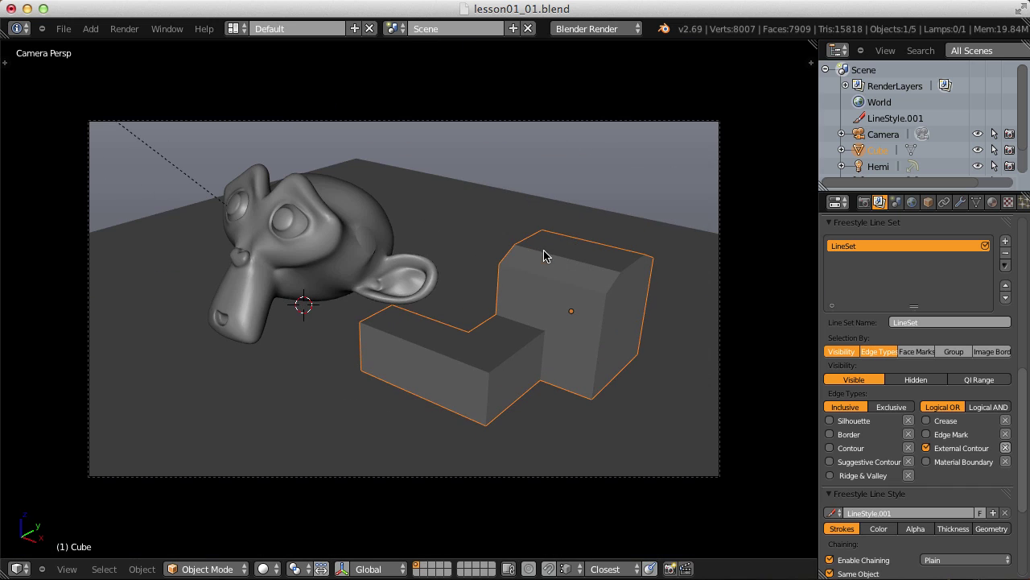
{"action": "key", "text": "g"}
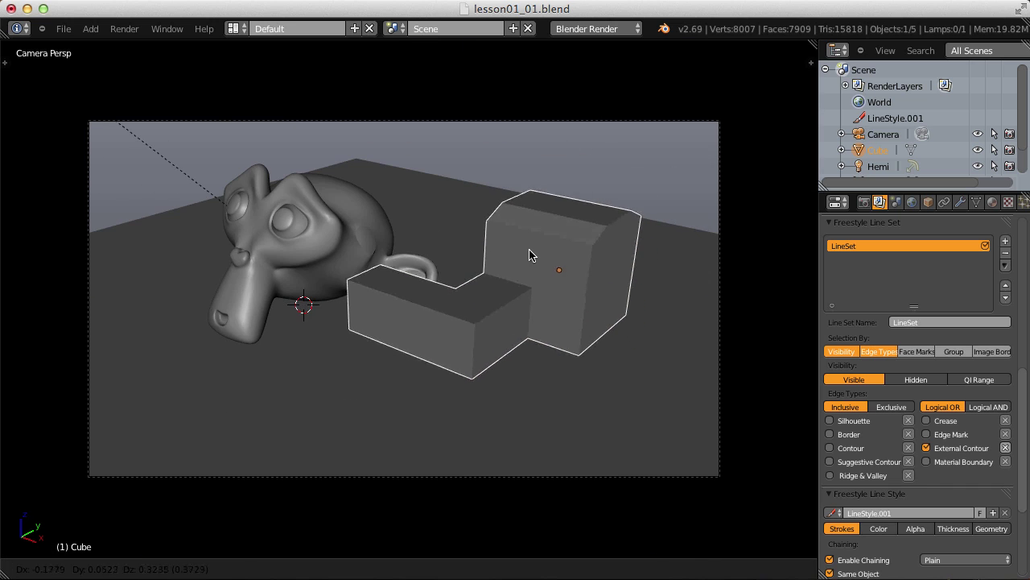
{"action": "left_click", "coordinate": [524, 241]}
Exclude the ground plane from rendering and render the external contours of the remaining objects.
{"action": "right_click", "coordinate": [416, 180]}
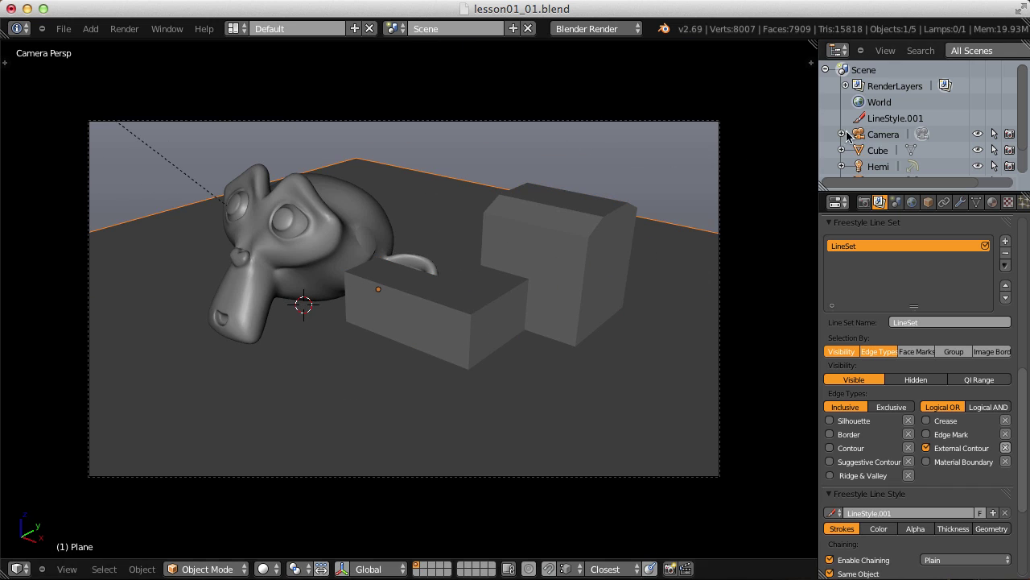
{"action": "scroll", "coordinate": [967, 142], "scroll_direction": "down", "scroll_amount": 2}
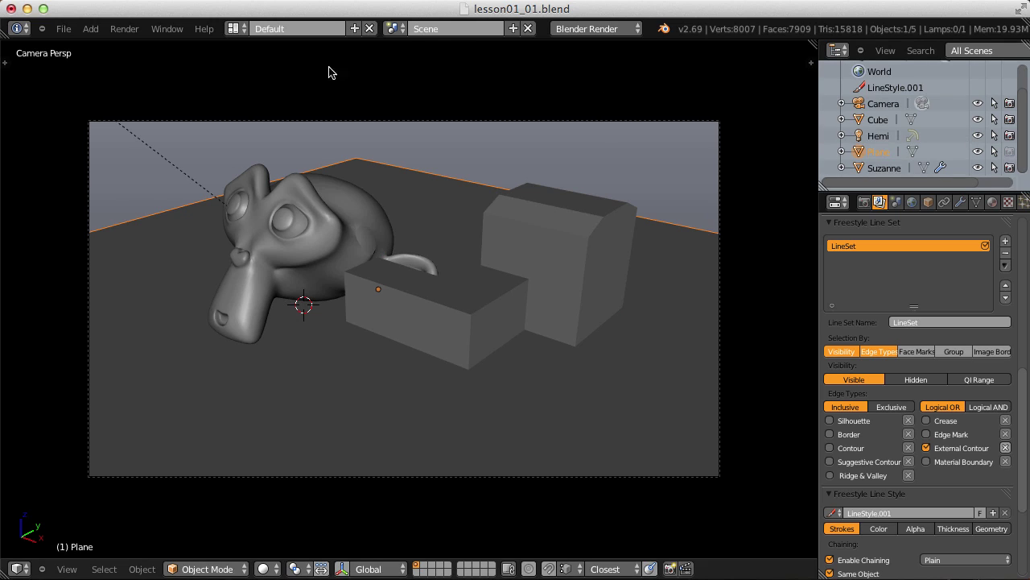
{"action": "left_click", "coordinate": [124, 28]}
{"action": "left_click", "coordinate": [128, 46]}
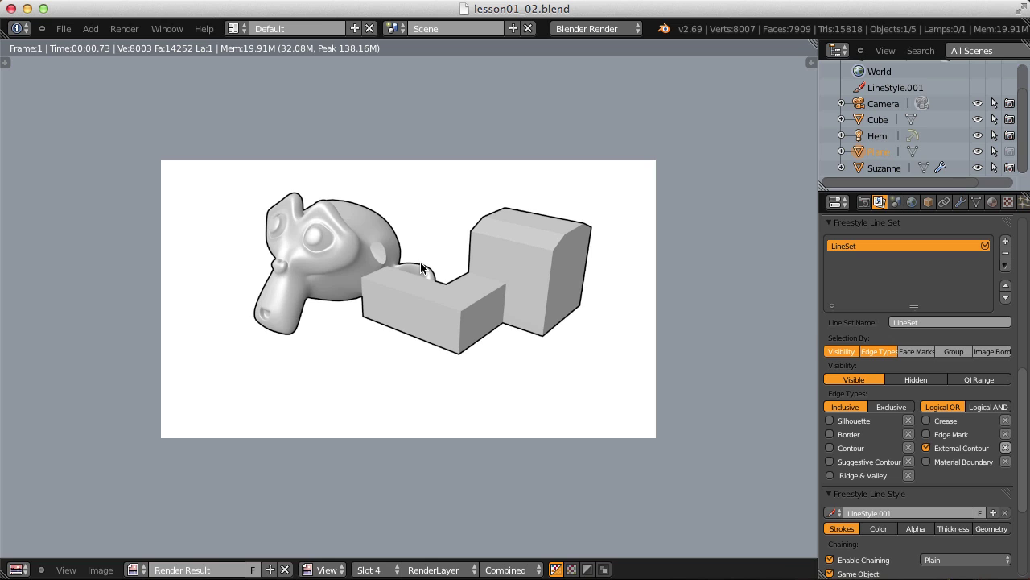
Replace the External Contour edge type with Suggestive Contour in the line set and render the scene.
{"action": "left_click", "coordinate": [926, 448]}
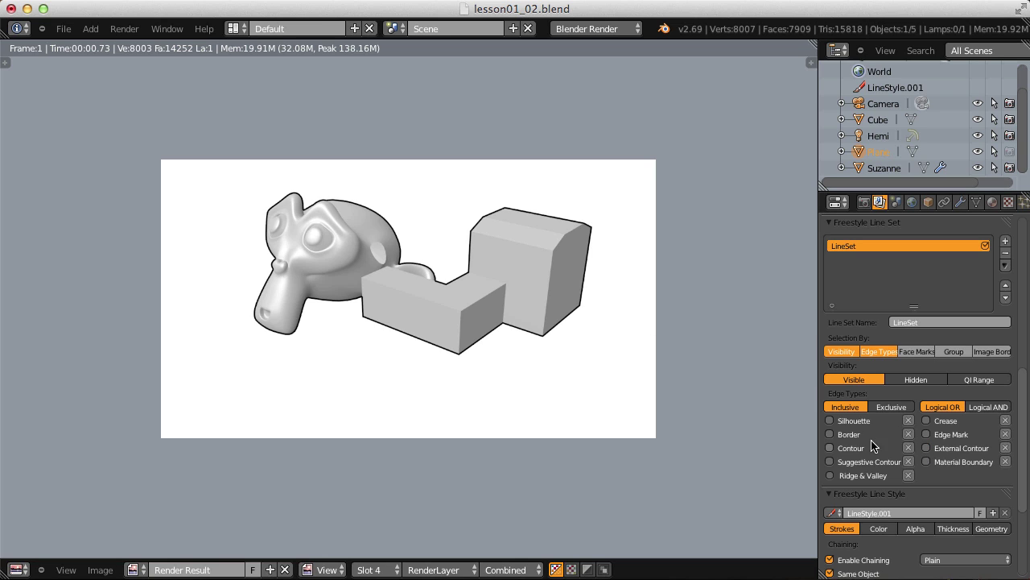
{"action": "left_click", "coordinate": [835, 462]}
{"action": "left_click", "coordinate": [124, 28]}
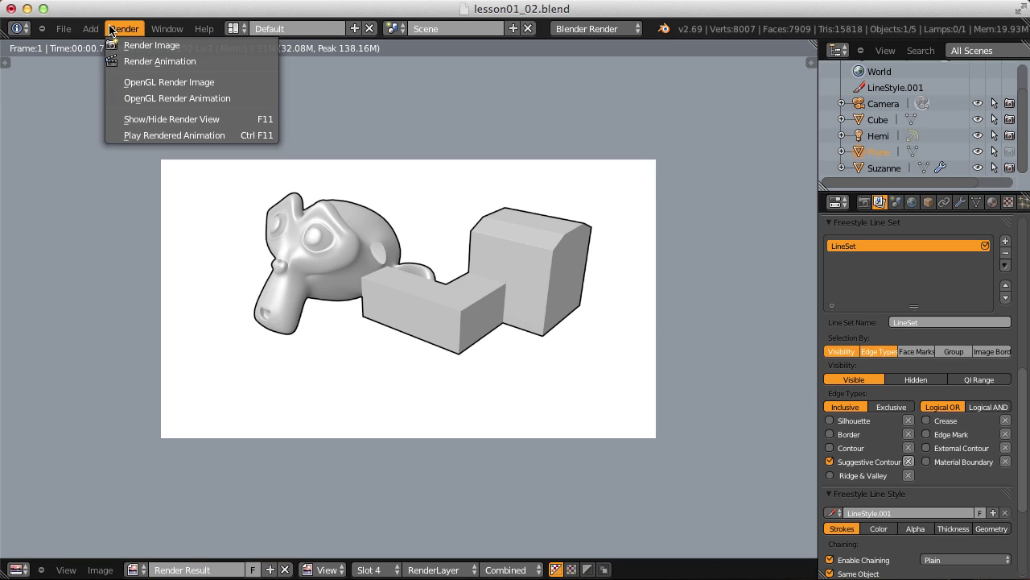
{"action": "left_click", "coordinate": [130, 45]}
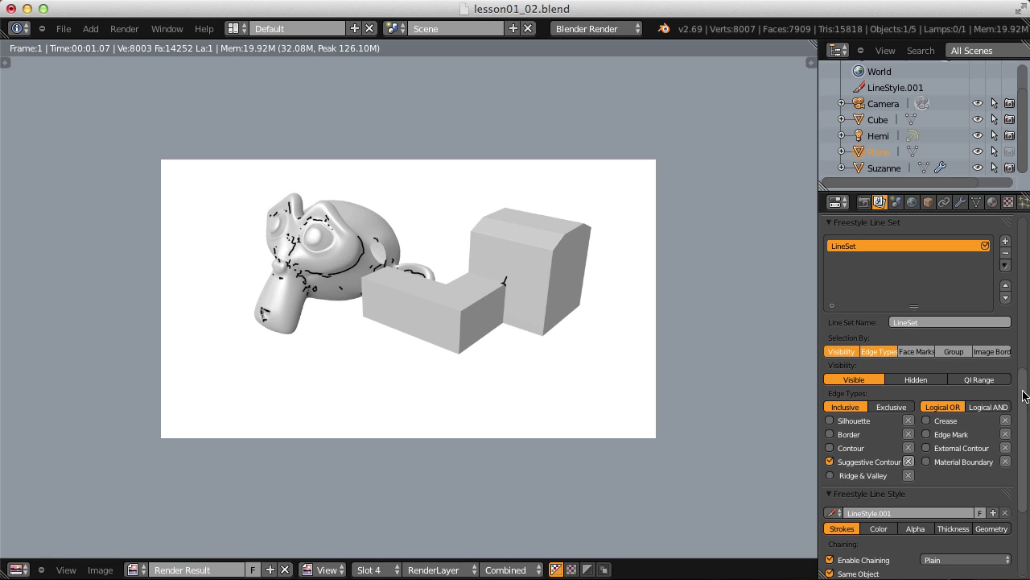
Enable the Freestyle Advanced Options, set the Kr Derivative Epsilon to 1000, and render the scene.
{"action": "left_click_drag", "start_coordinate": [1024, 397], "coordinate": [1024, 343]}
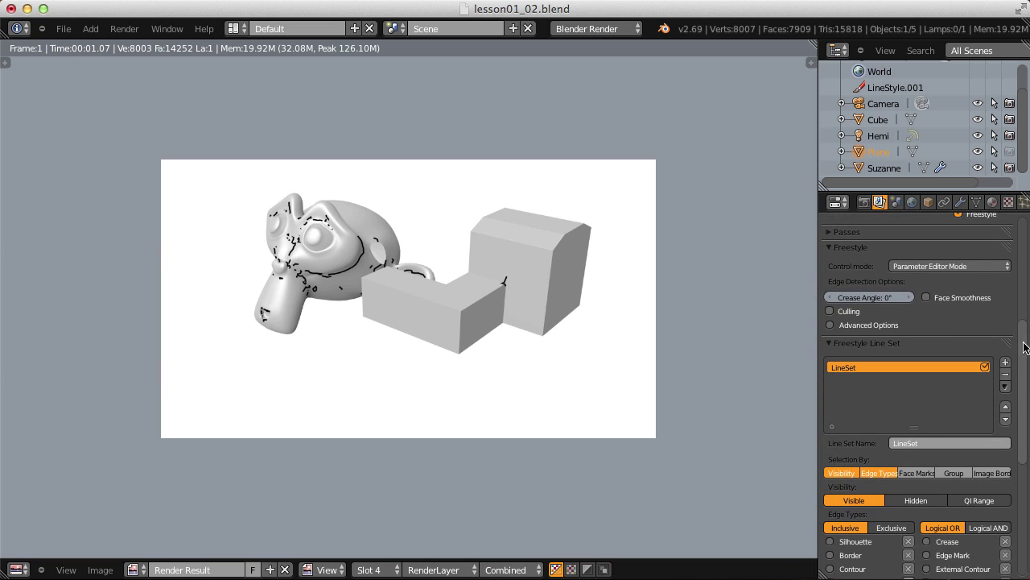
{"action": "left_click", "coordinate": [830, 325]}
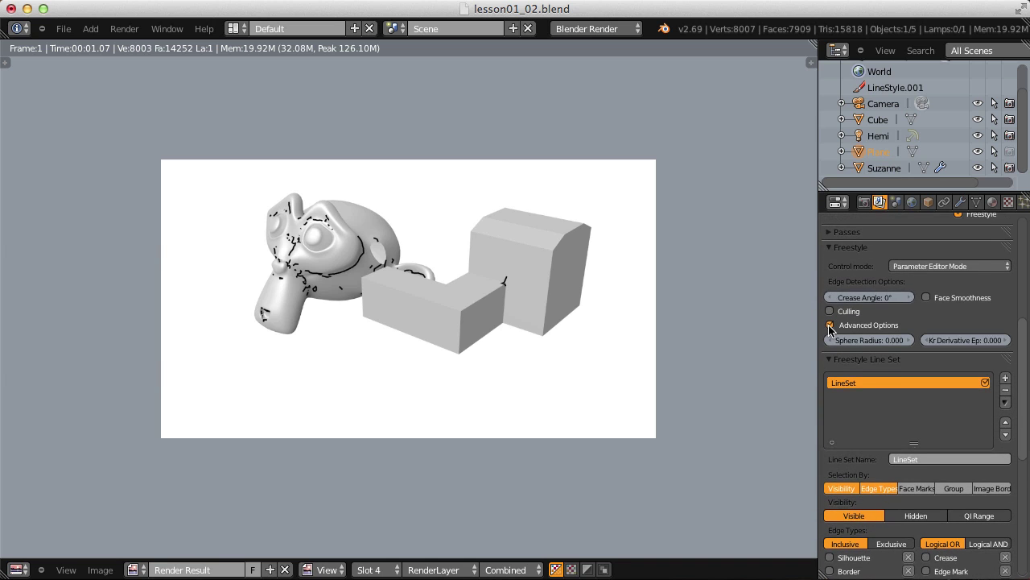
{"action": "left_click", "coordinate": [952, 340]}
{"action": "type", "text": "1000"}
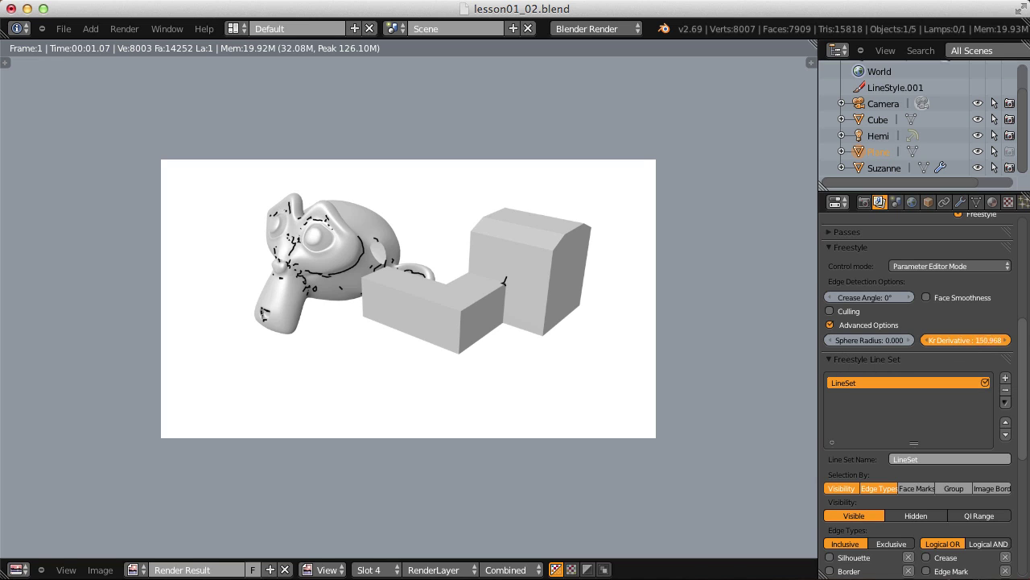
{"action": "key", "text": "Return"}
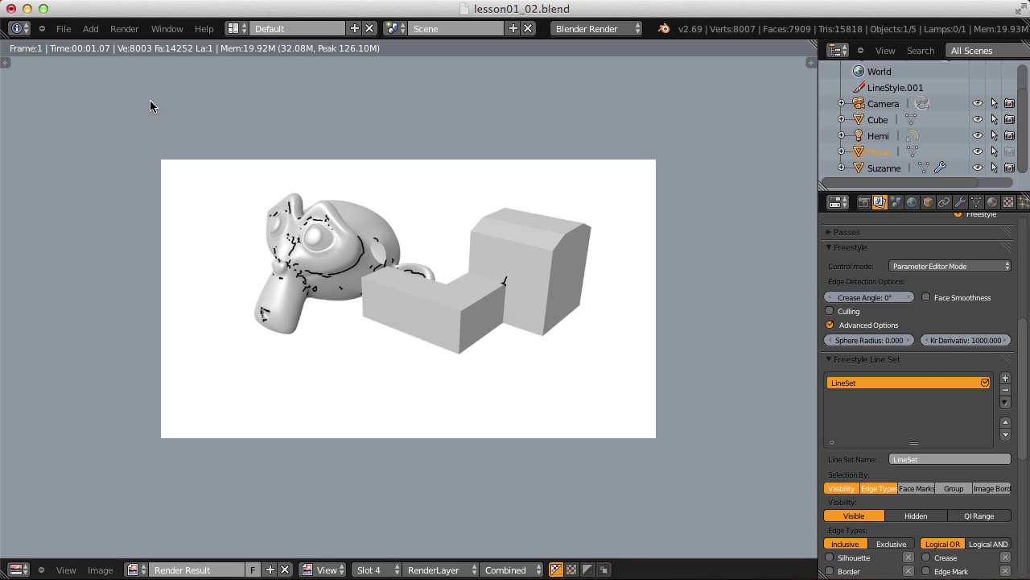
{"action": "left_click", "coordinate": [124, 29]}
{"action": "left_click", "coordinate": [125, 46]}
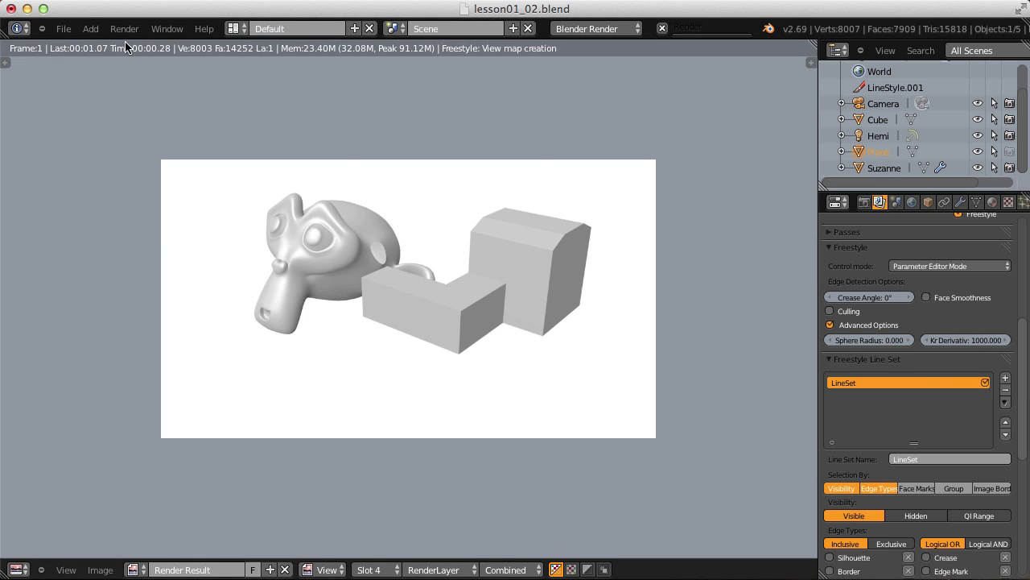
Set the Freestyle Kr Derivative Epsilon to 500.
{"action": "left_click", "coordinate": [956, 340]}
{"action": "type", "text": "500"}
{"action": "key", "text": "Return"}
{"action": "left_click", "coordinate": [957, 341]}
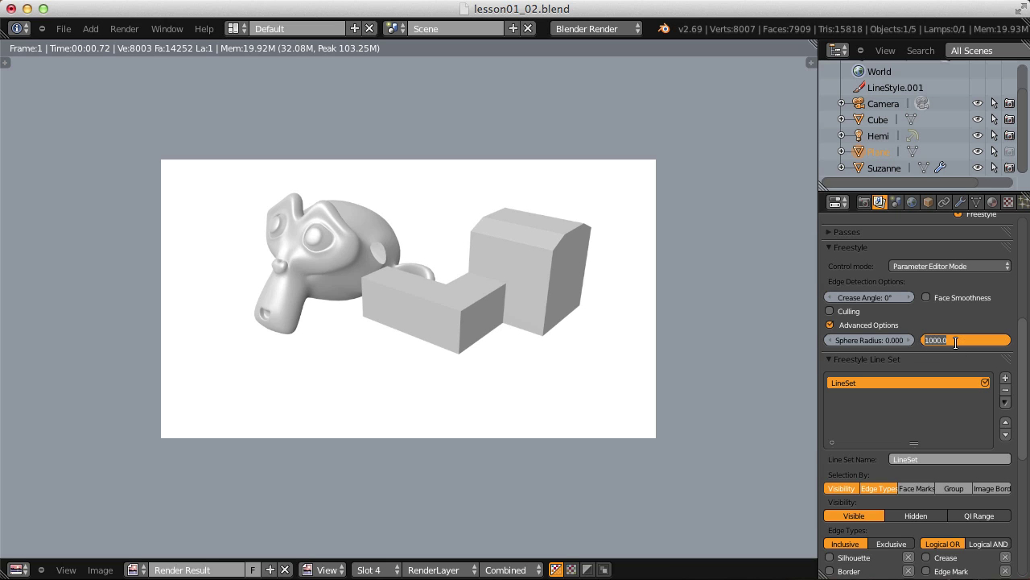
{"action": "type", "text": "500"}
{"action": "key", "text": "Return"}
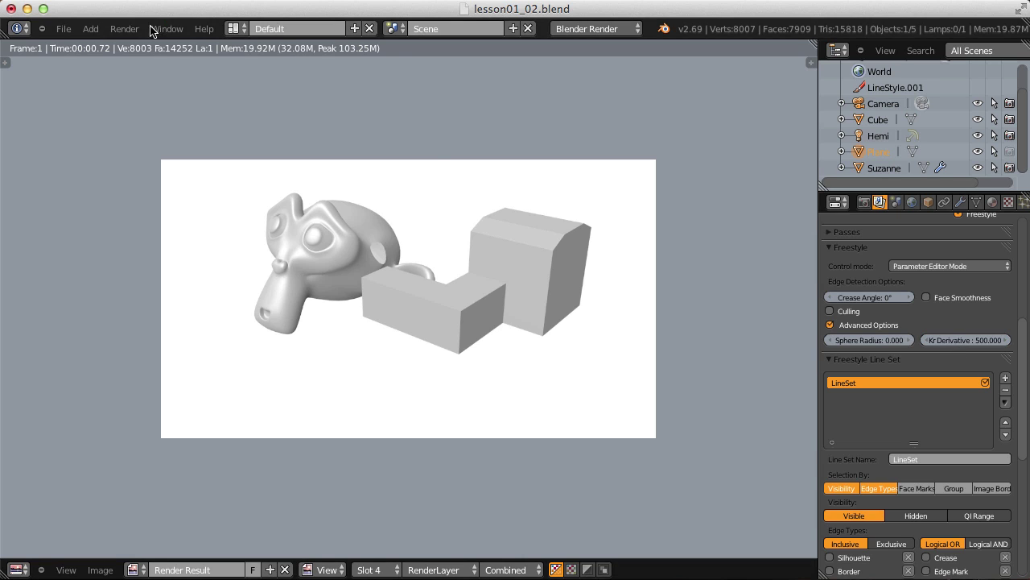
Render the scene, and render it again with the Freestyle Kr Derivative Epsilon set to 10.
{"action": "left_click", "coordinate": [125, 28]}
{"action": "left_click", "coordinate": [127, 46]}
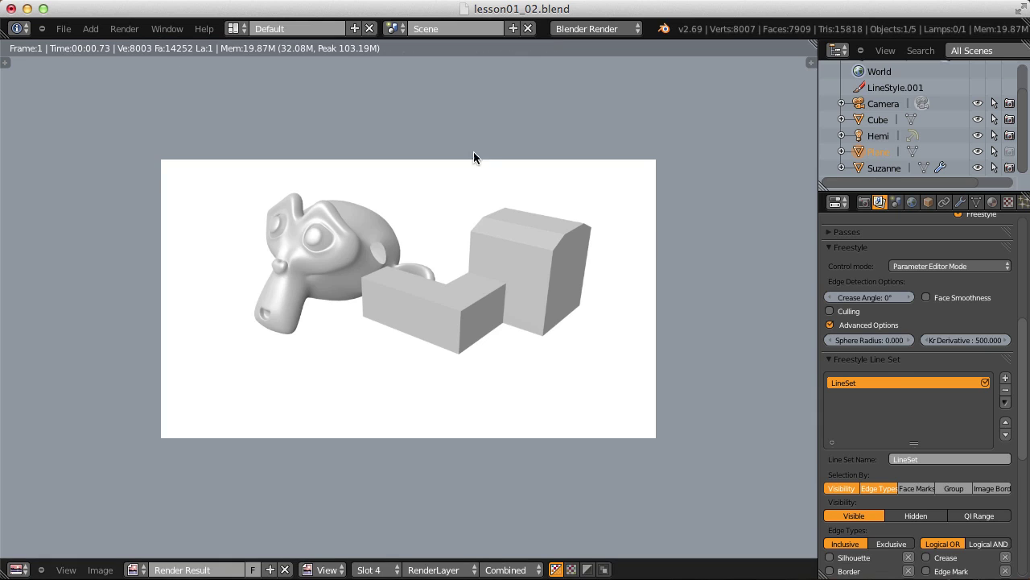
{"action": "left_click", "coordinate": [969, 340]}
{"action": "type", "text": "10"}
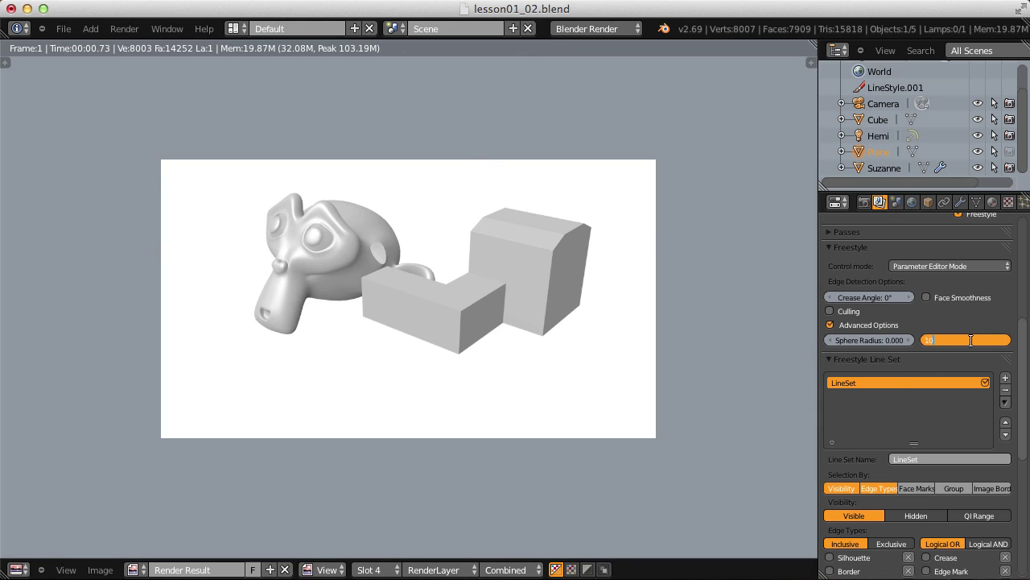
{"action": "key", "text": "Return"}
{"action": "left_click", "coordinate": [125, 29]}
{"action": "left_click", "coordinate": [127, 46]}
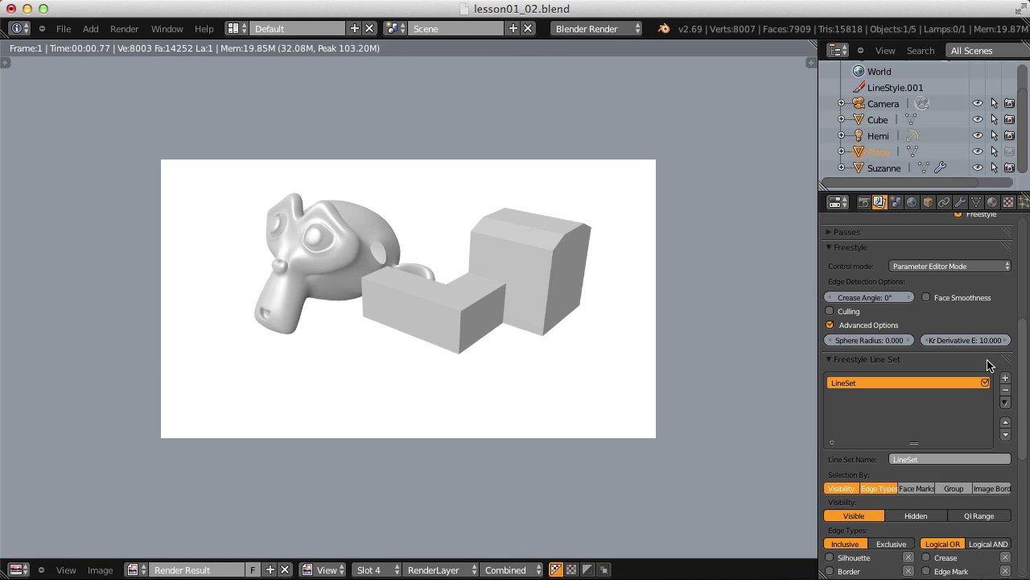
Set the Freestyle Kr Derivative Epsilon to 0.1 and render the suggestive contours.
{"action": "left_click", "coordinate": [959, 339]}
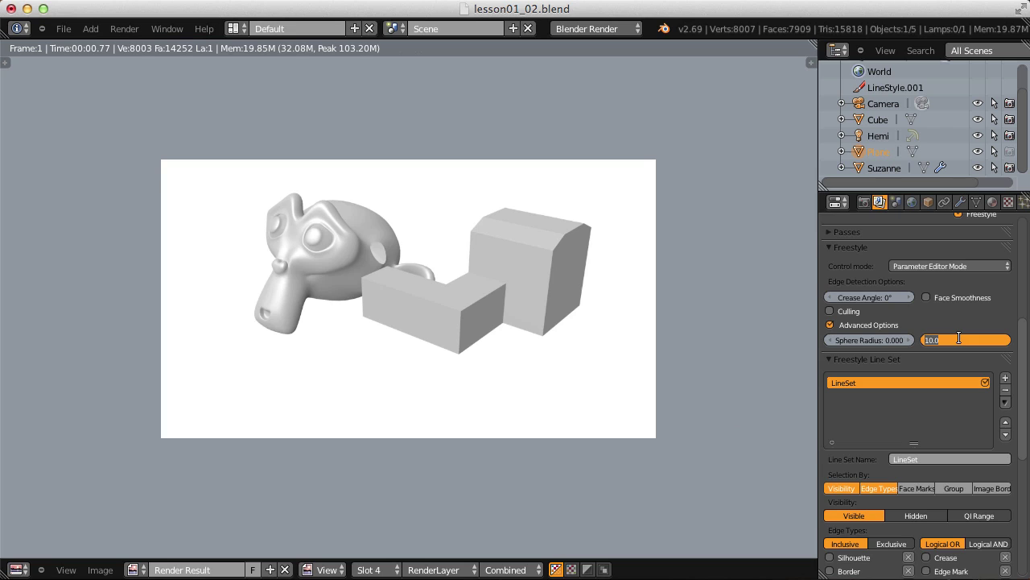
{"action": "type", "text": "0.1"}
{"action": "key", "text": "Return"}
{"action": "left_click", "coordinate": [125, 28]}
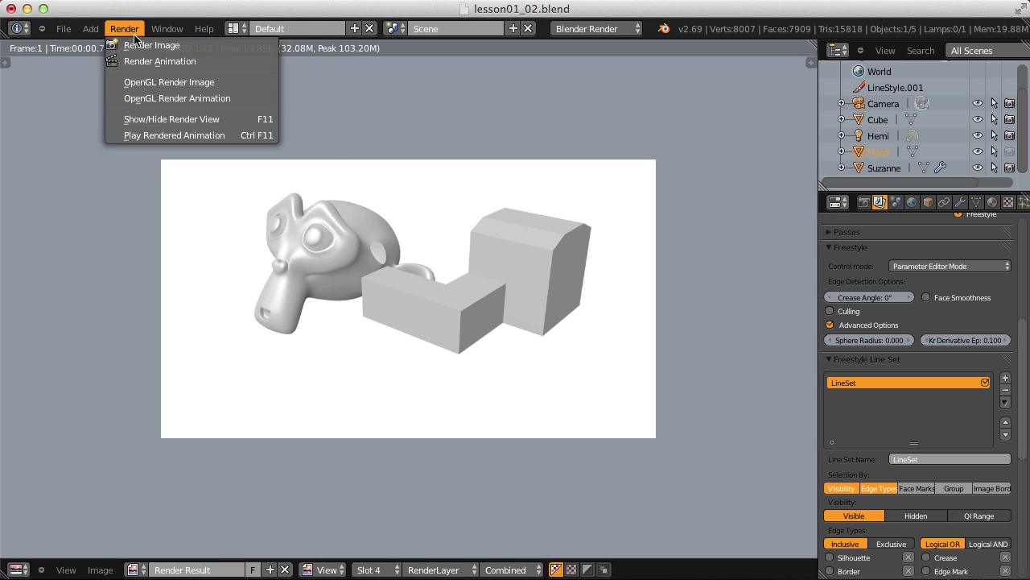
{"action": "left_click", "coordinate": [138, 43]}
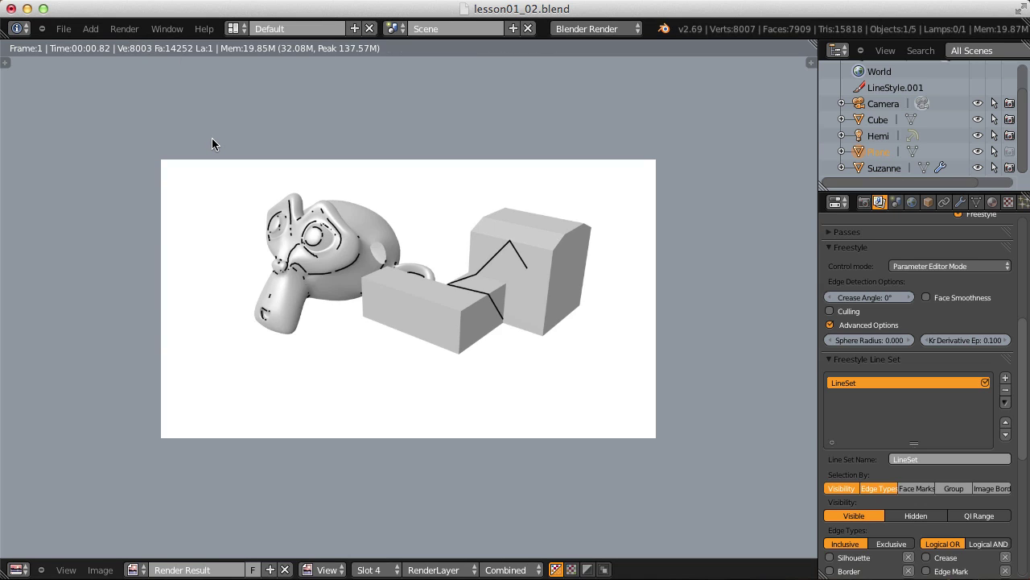
Replace the Suggestive Contour edge type with Ridge & Valley in the line set and render the scene.
{"action": "left_click_drag", "start_coordinate": [1023, 339], "coordinate": [1026, 362]}
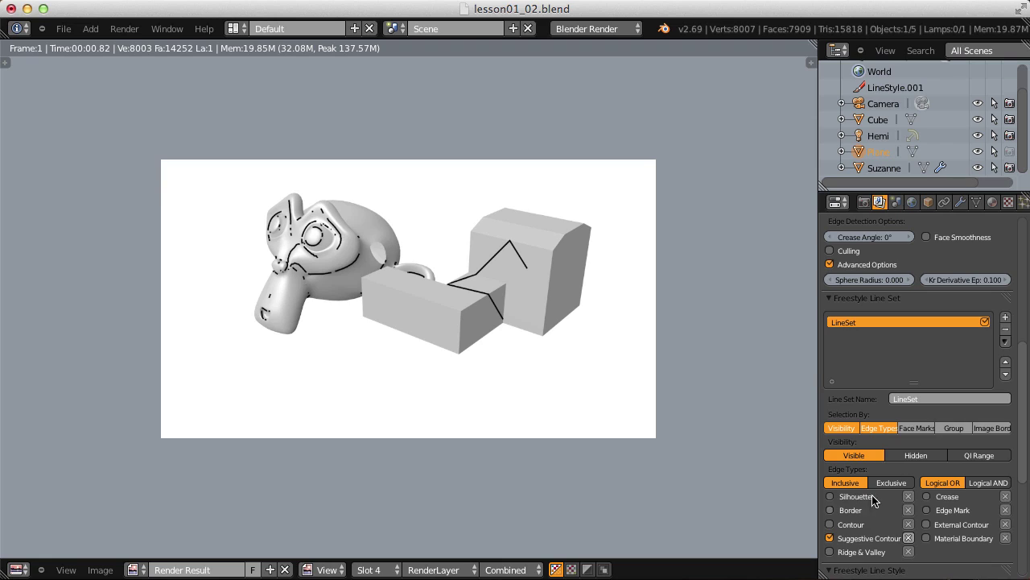
{"action": "left_click", "coordinate": [830, 538]}
{"action": "left_click", "coordinate": [830, 552]}
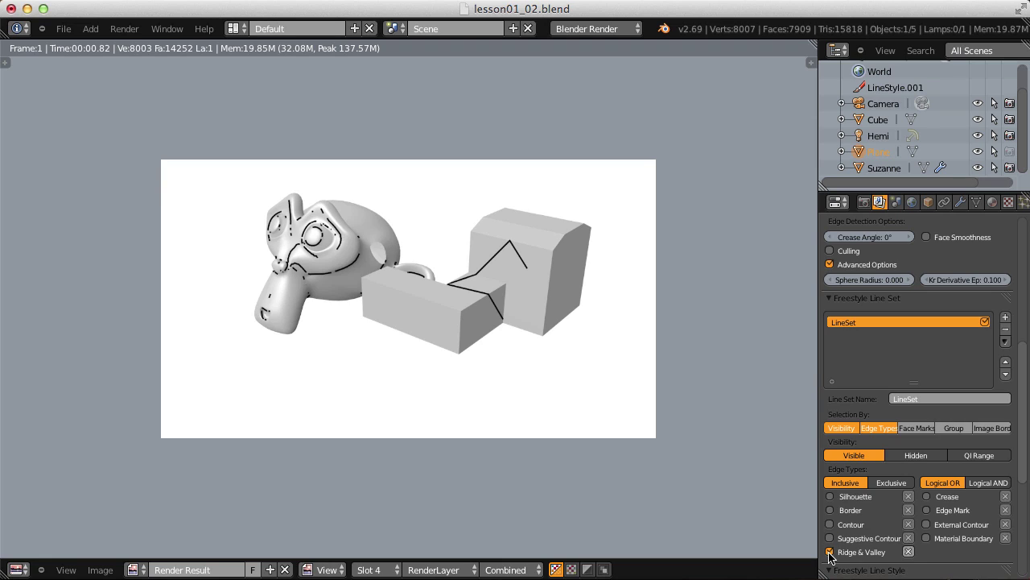
{"action": "left_click", "coordinate": [124, 28]}
{"action": "left_click", "coordinate": [133, 44]}
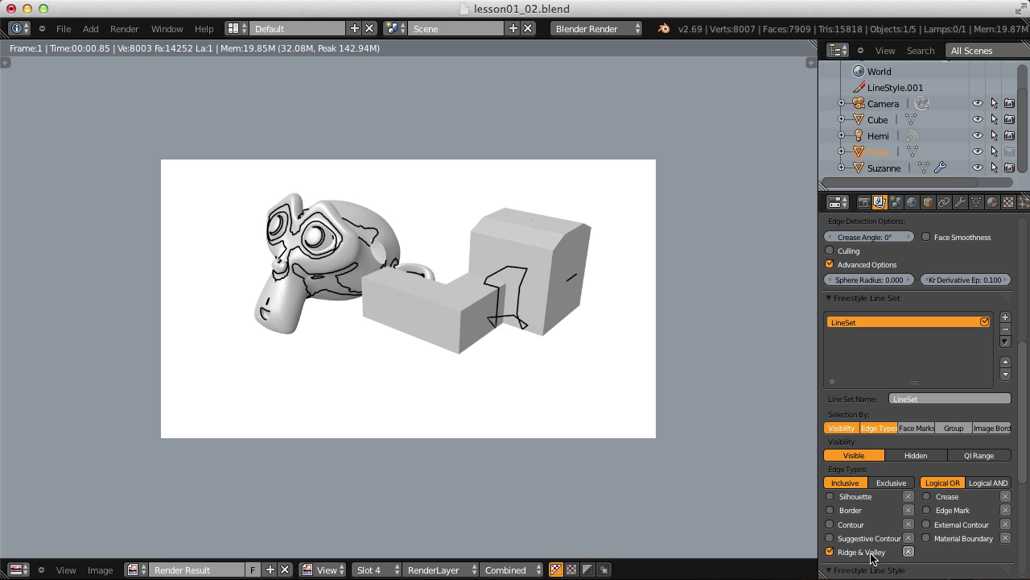
Raise the Freestyle Sphere Radius to 1000.
{"action": "left_click", "coordinate": [863, 279]}
{"action": "type", "text": "1000"}
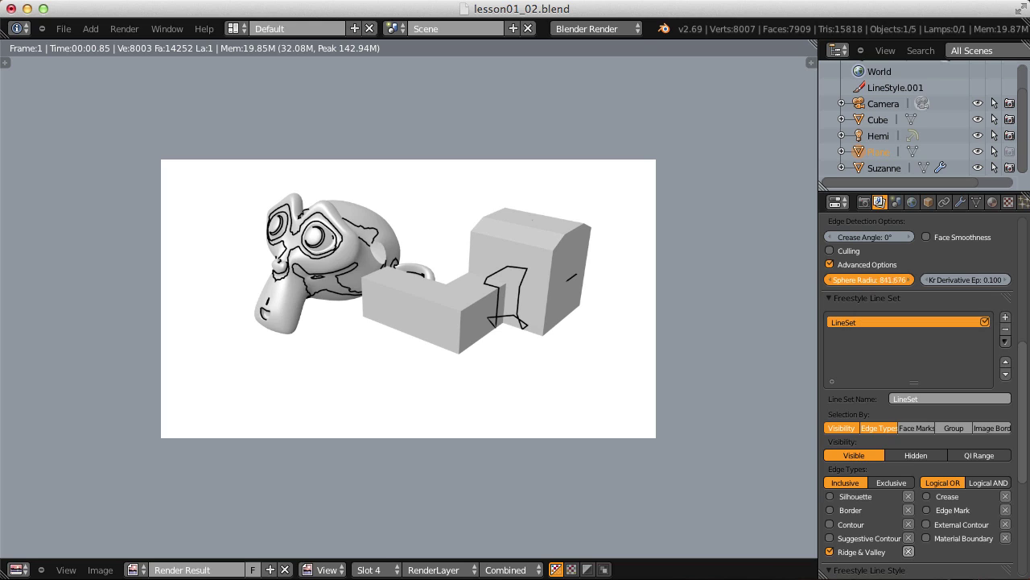
{"action": "key", "text": "Return"}
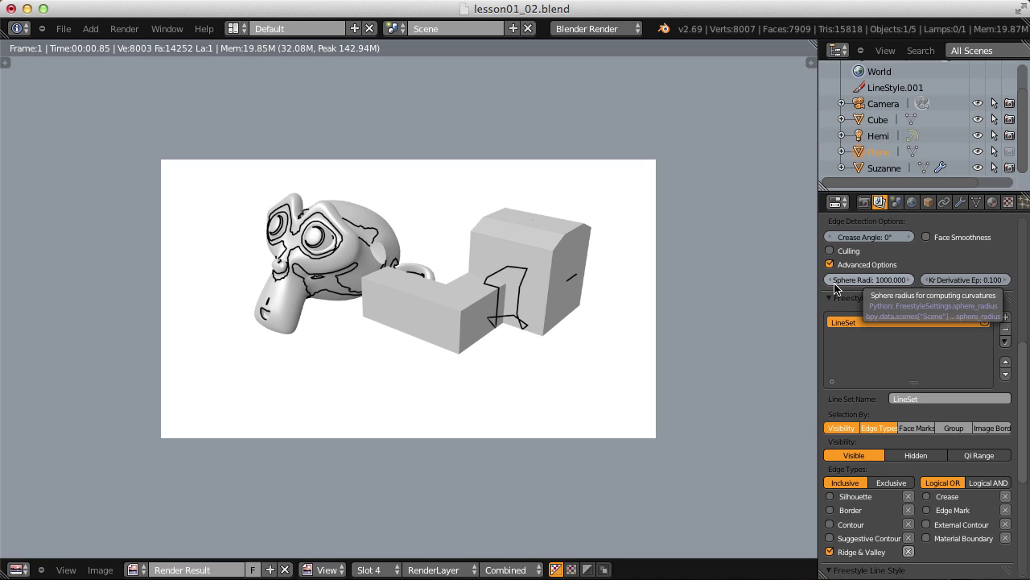
Set the Freestyle Sphere Radius to 1 and render the scene into Slot 5.
{"action": "left_click", "coordinate": [861, 277]}
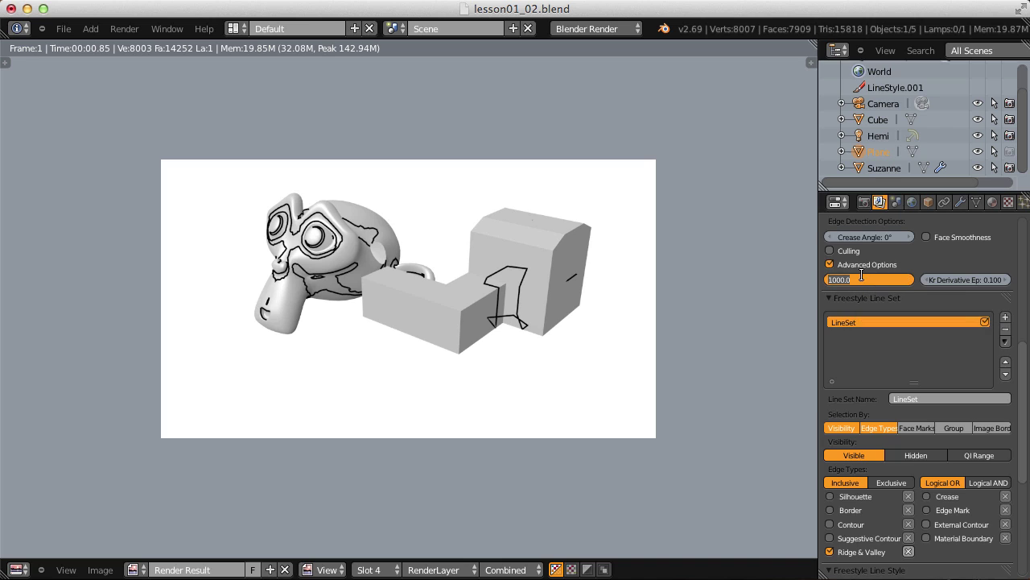
{"action": "type", "text": "1"}
{"action": "key", "text": "Return"}
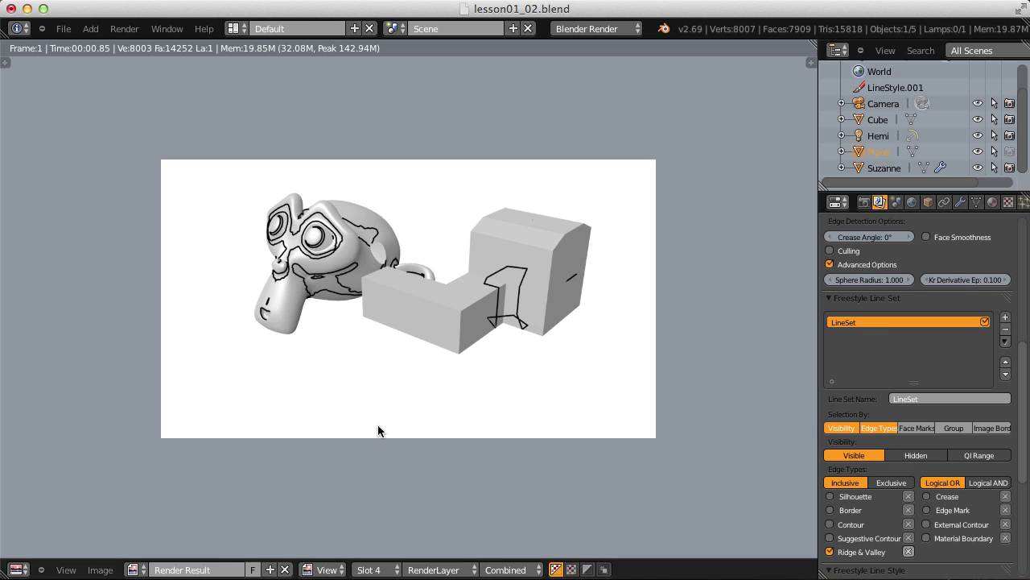
{"action": "left_click", "coordinate": [371, 569]}
{"action": "left_click", "coordinate": [381, 483]}
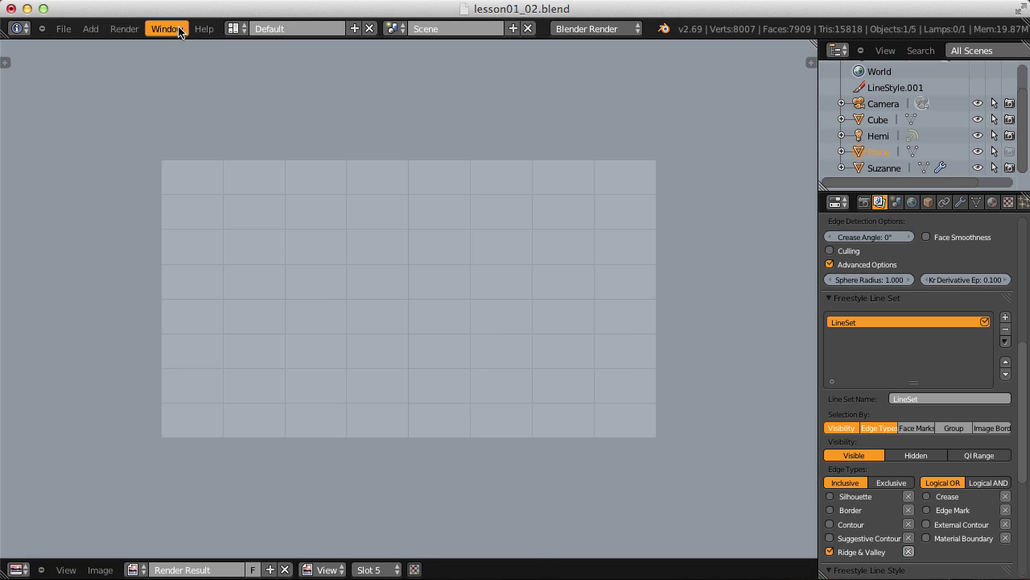
{"action": "left_click", "coordinate": [123, 28]}
{"action": "left_click", "coordinate": [132, 42]}
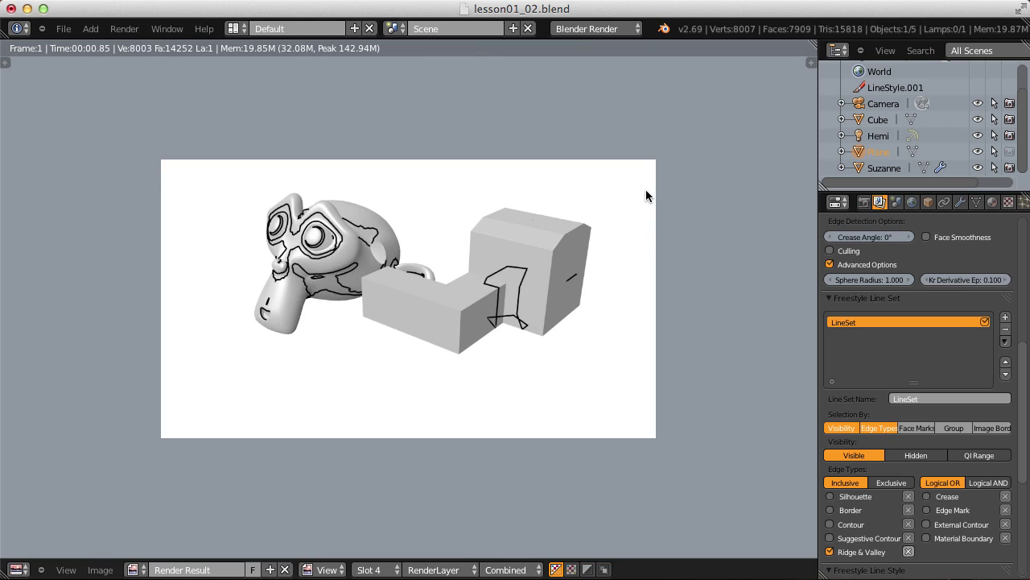
Compare the ridge and valley lines between the renders in Slot 4 and Slot 5.
{"action": "key", "text": "j"}
{"action": "key", "text": "j"}
{"action": "key", "text": "j"}
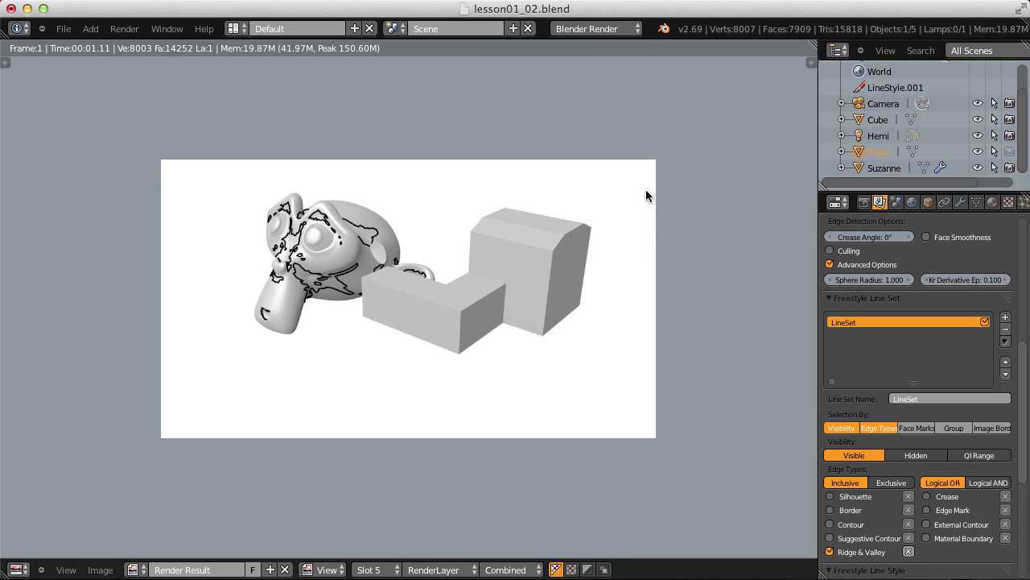
{"action": "key", "text": "j"}
{"action": "key", "text": "j"}
{"action": "key", "text": "j"}
{"action": "key", "text": "j"}
Set the Freestyle Sphere Radius to 2 and render the scene.
{"action": "left_click", "coordinate": [867, 280]}
{"action": "type", "text": "2"}
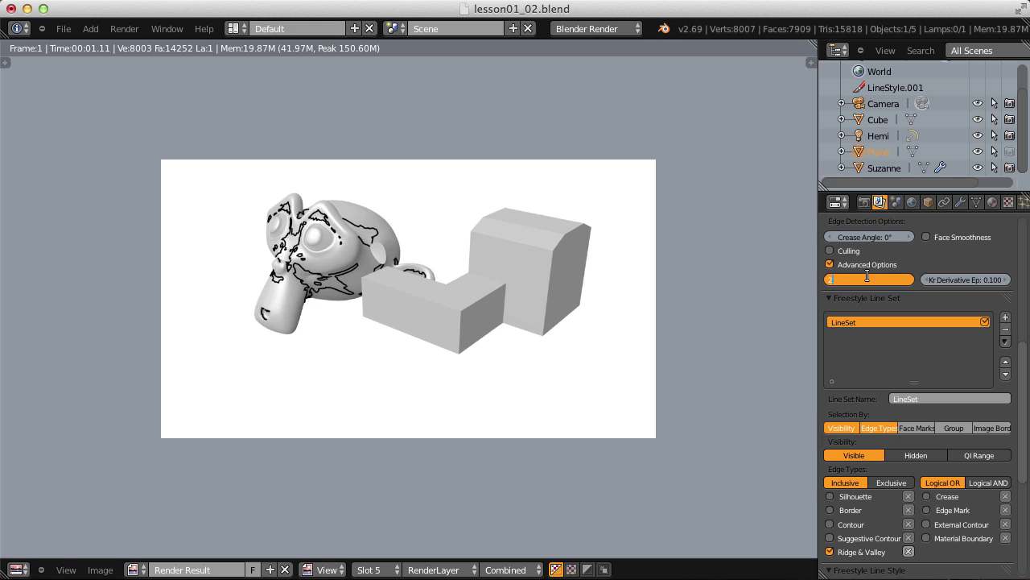
{"action": "key", "text": "Return"}
{"action": "left_click", "coordinate": [124, 28]}
{"action": "left_click", "coordinate": [139, 46]}
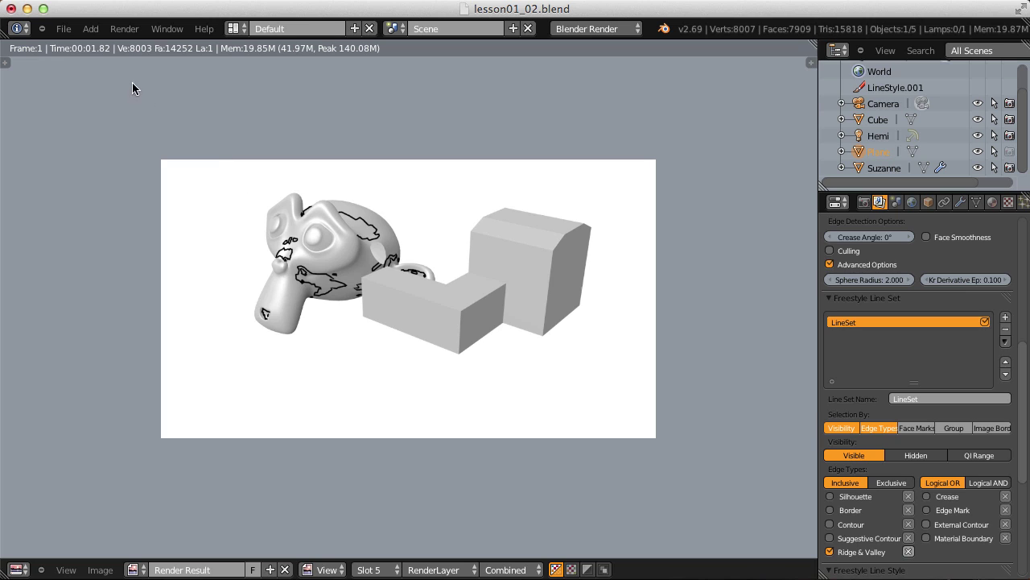
Increase the Freestyle Sphere Radius to 4 and render the ridge and valley lines again.
{"action": "left_click", "coordinate": [869, 281]}
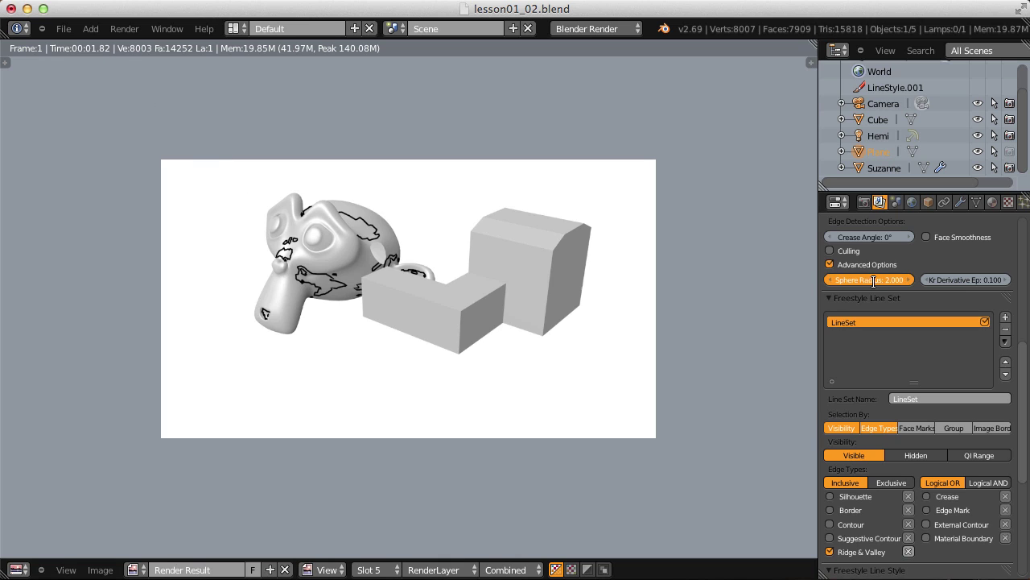
{"action": "type", "text": "4"}
{"action": "key", "text": "Return"}
{"action": "left_click", "coordinate": [124, 30]}
{"action": "left_click", "coordinate": [126, 45]}
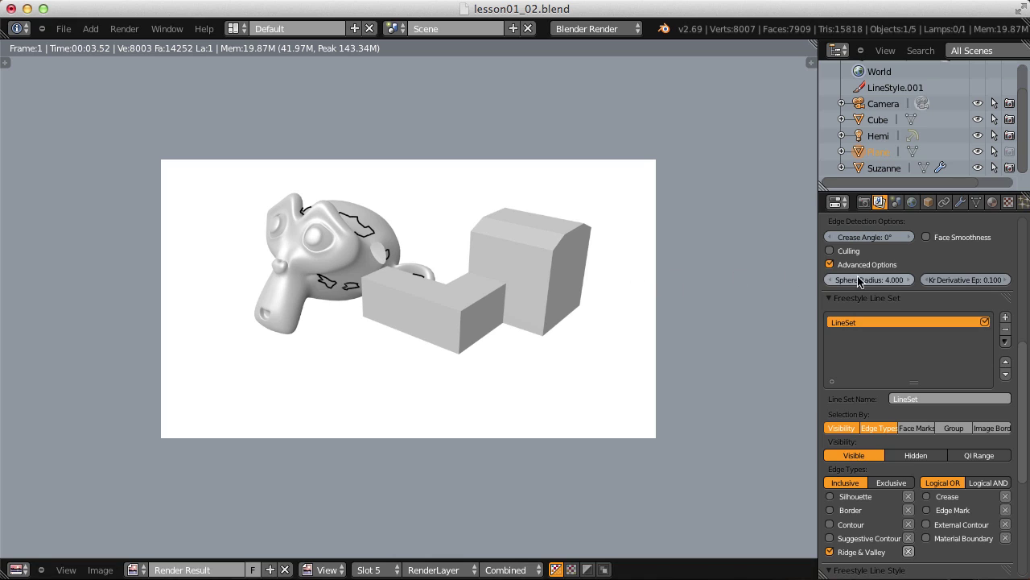
Disable the Freestyle Advanced Options, replace the Ridge & Valley edge type with Crease, and render the scene.
{"action": "left_click", "coordinate": [830, 266]}
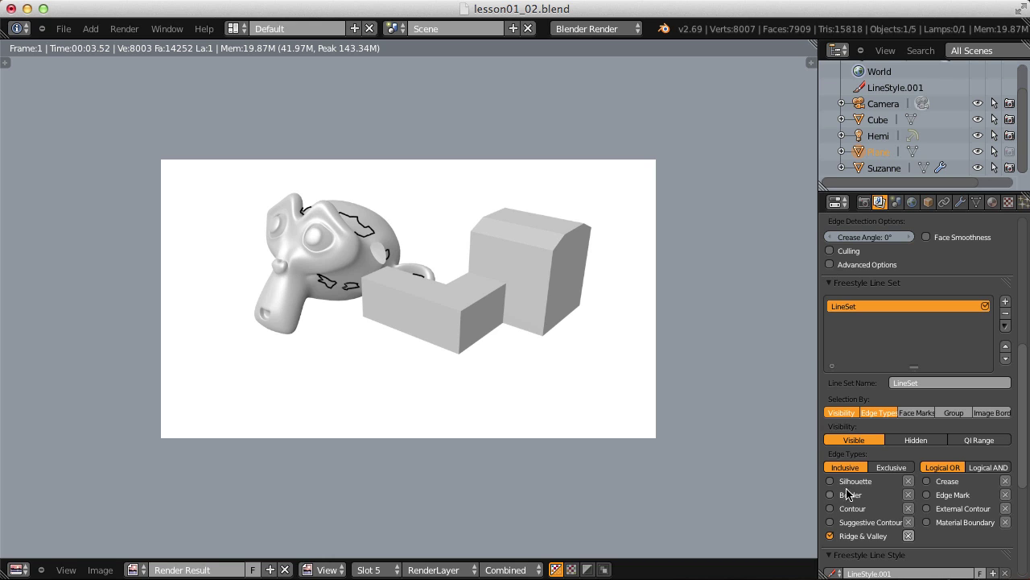
{"action": "left_click", "coordinate": [830, 535]}
{"action": "left_click", "coordinate": [928, 482]}
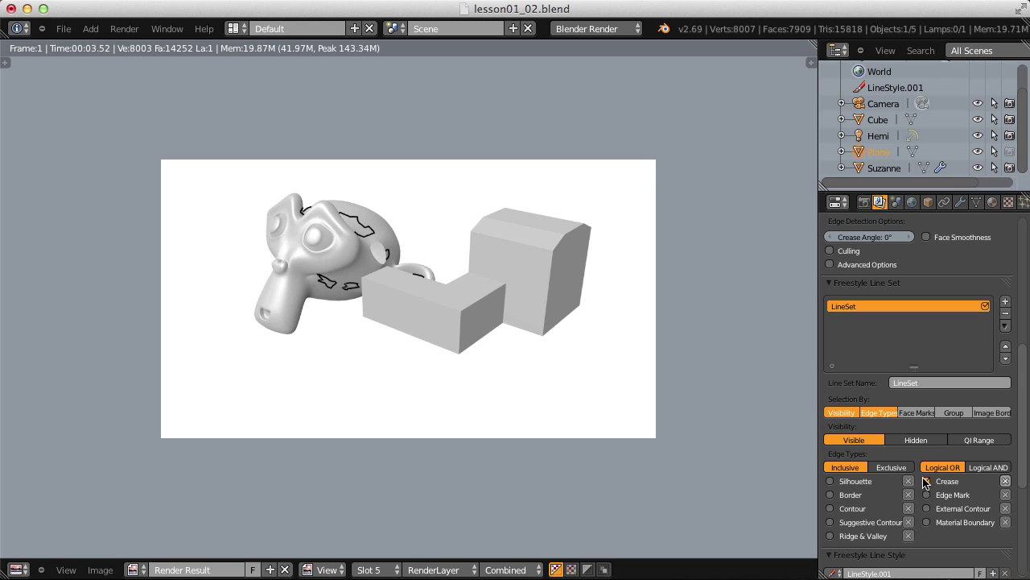
{"action": "left_click", "coordinate": [124, 29]}
{"action": "left_click", "coordinate": [133, 42]}
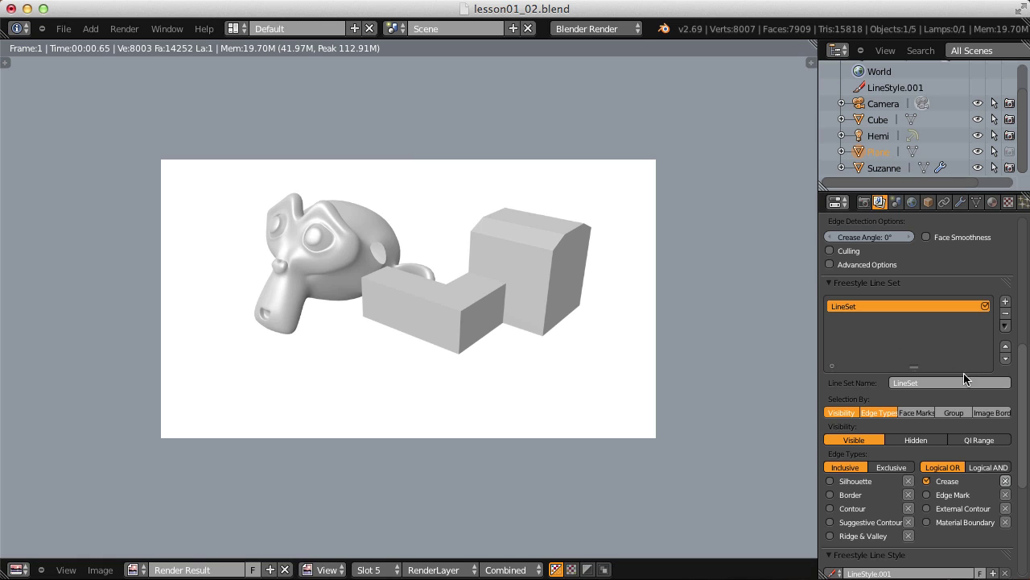
Switch to the browser with the Blender manual and view the Crease Angle concept diagram at full resolution.
{"action": "scroll", "coordinate": [966, 386], "scroll_direction": "up", "scroll_amount": 5}
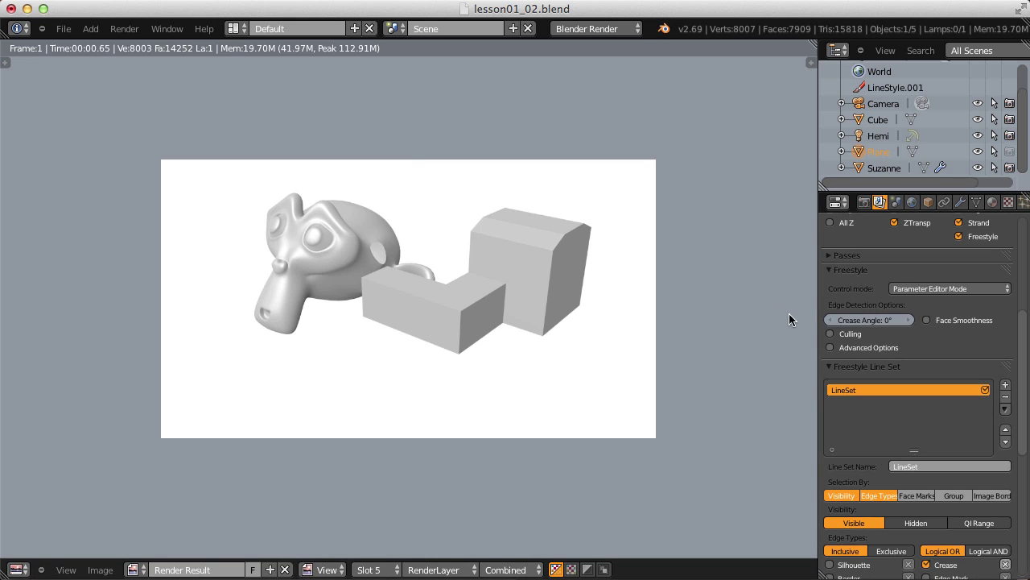
{"action": "key", "text": "super+Tab"}
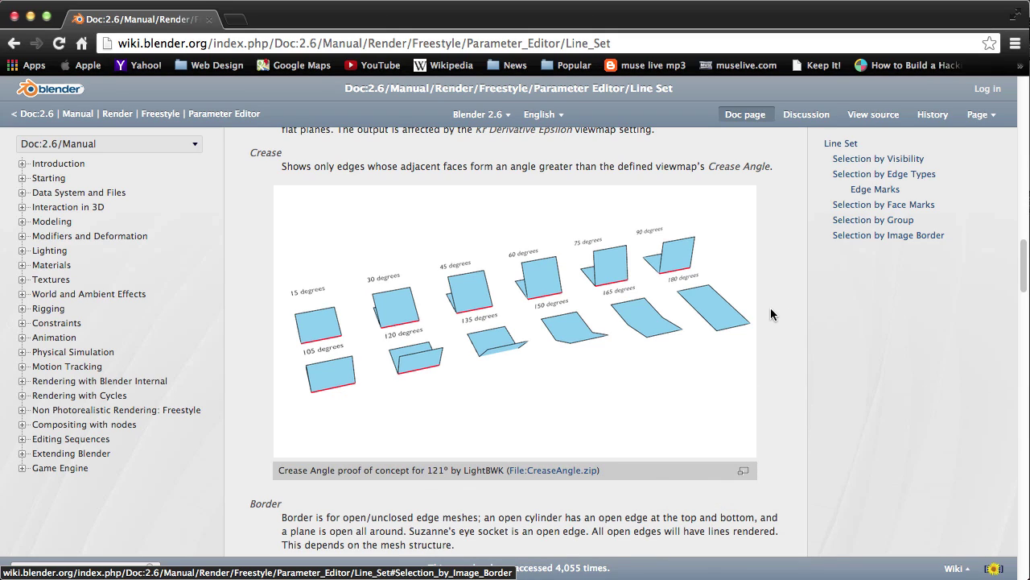
{"action": "left_click", "coordinate": [600, 328]}
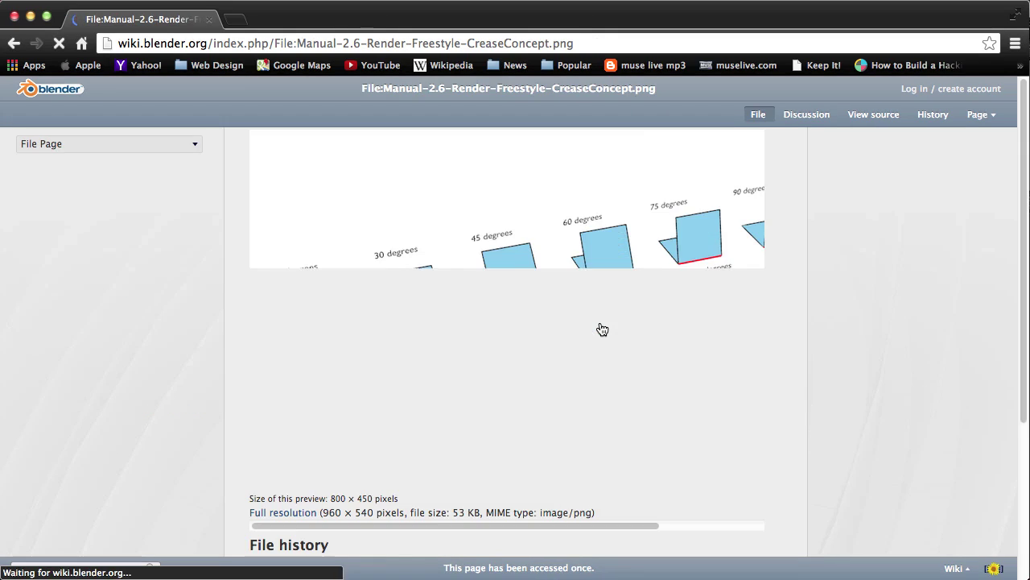
{"action": "left_click", "coordinate": [598, 329]}
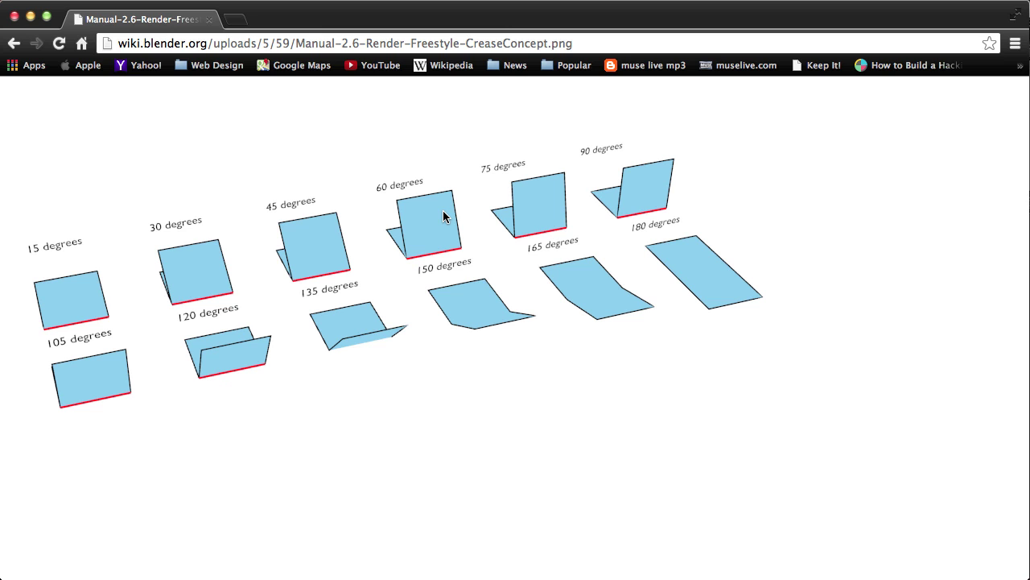
Return to Blender, set the Freestyle Crease Angle to 90°, and render the scene.
{"action": "key", "text": "super+Tab"}
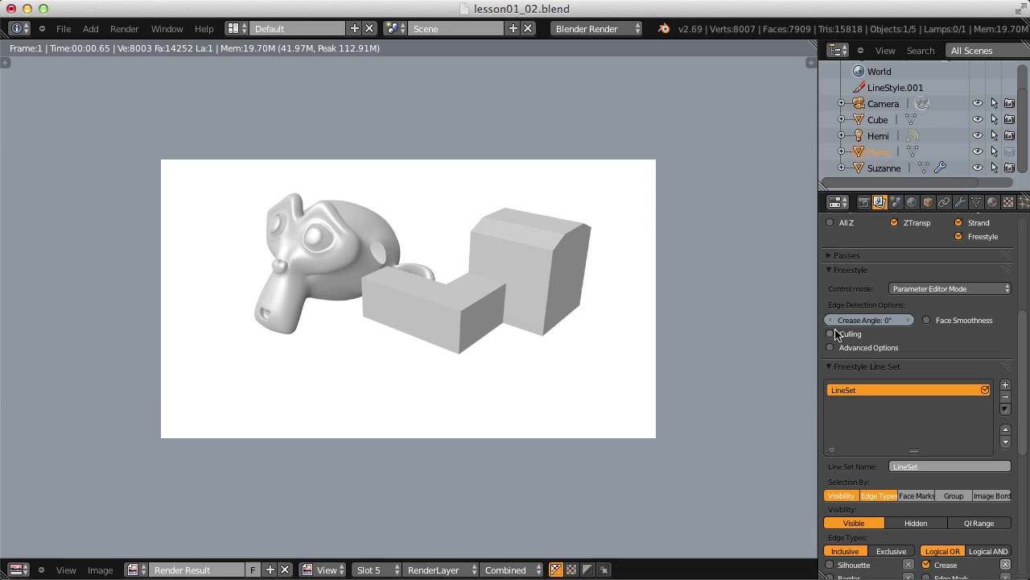
{"action": "left_click", "coordinate": [866, 320]}
{"action": "key", "text": "Return"}
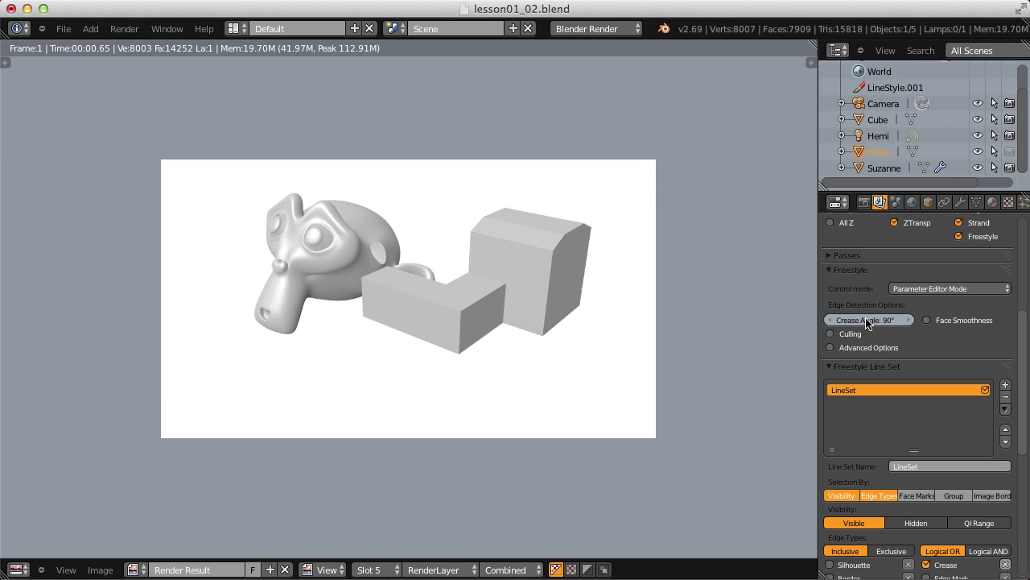
{"action": "left_click", "coordinate": [124, 29]}
{"action": "left_click", "coordinate": [125, 45]}
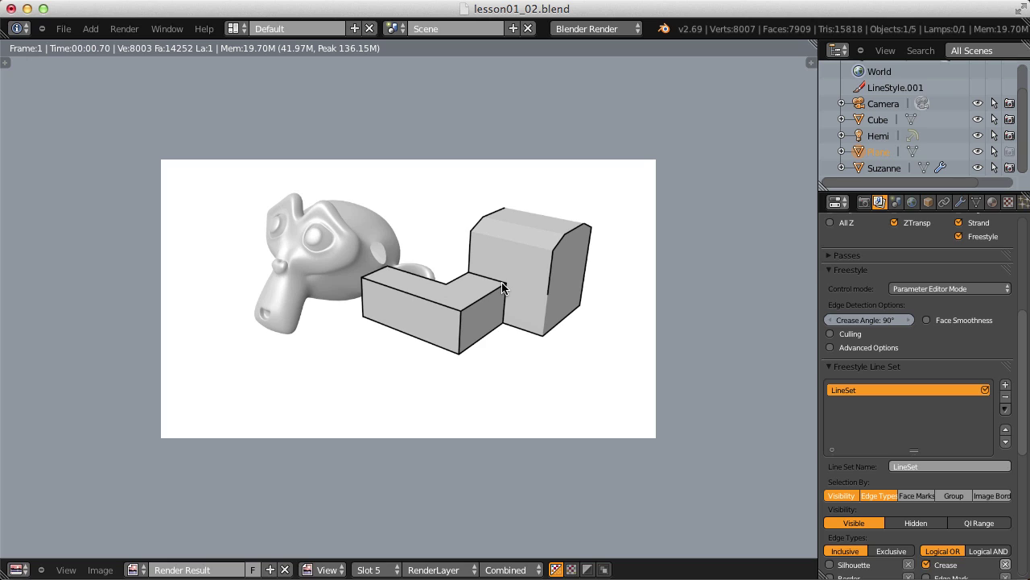
Set the Freestyle Crease Angle to 150° and render the crease edges again.
{"action": "left_click", "coordinate": [869, 320]}
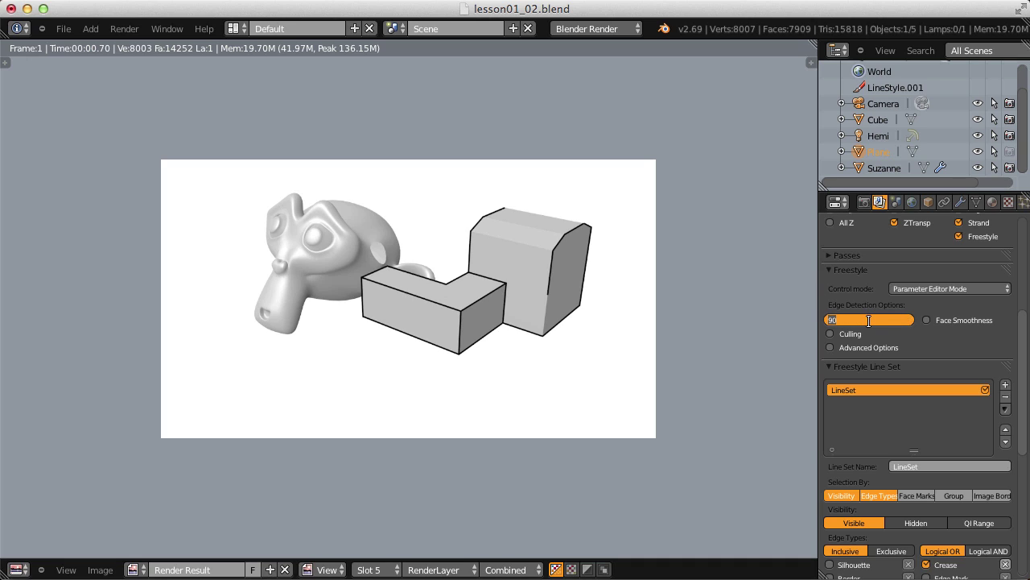
{"action": "type", "text": "150"}
{"action": "key", "text": "Return"}
{"action": "left_click", "coordinate": [123, 31]}
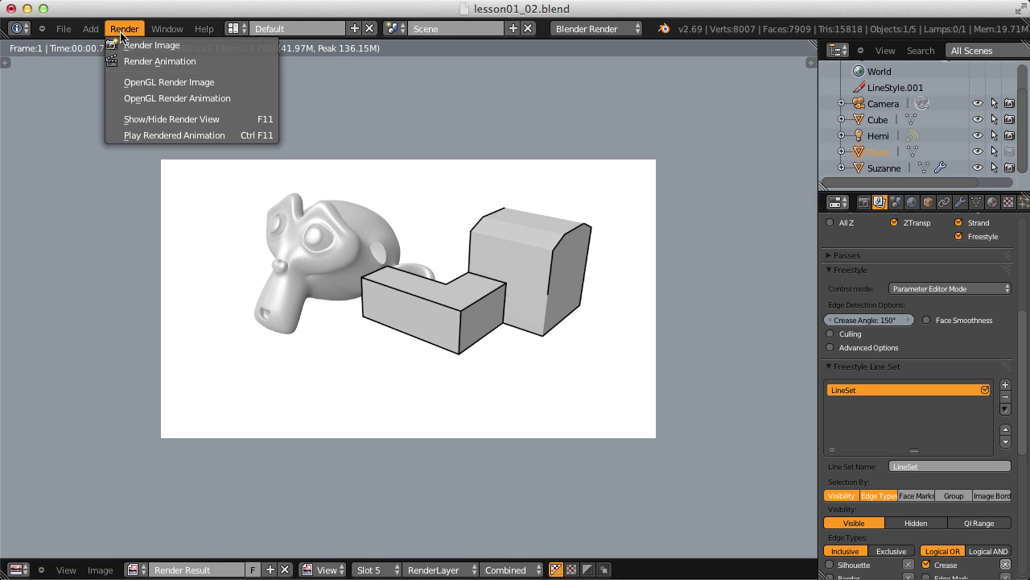
{"action": "left_click", "coordinate": [145, 45]}
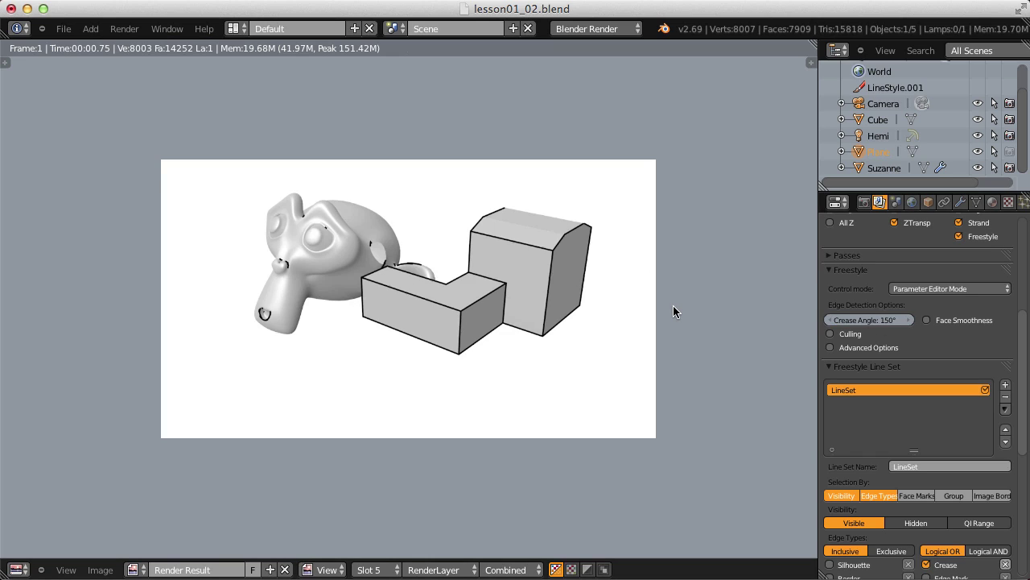
Close the render and examine the angled top edges of the tall box up close in the 3D view.
{"action": "key", "text": "Escape"}
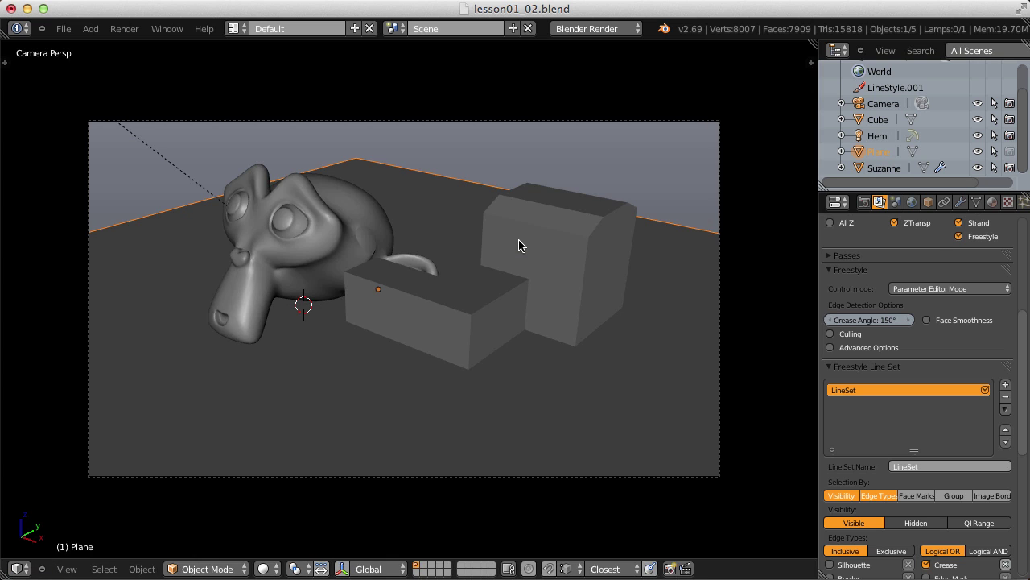
{"action": "middle_click_drag", "start_coordinate": [572, 230], "coordinate": [491, 271]}
{"action": "scroll", "coordinate": [491, 272], "scroll_direction": "up", "scroll_amount": 4}
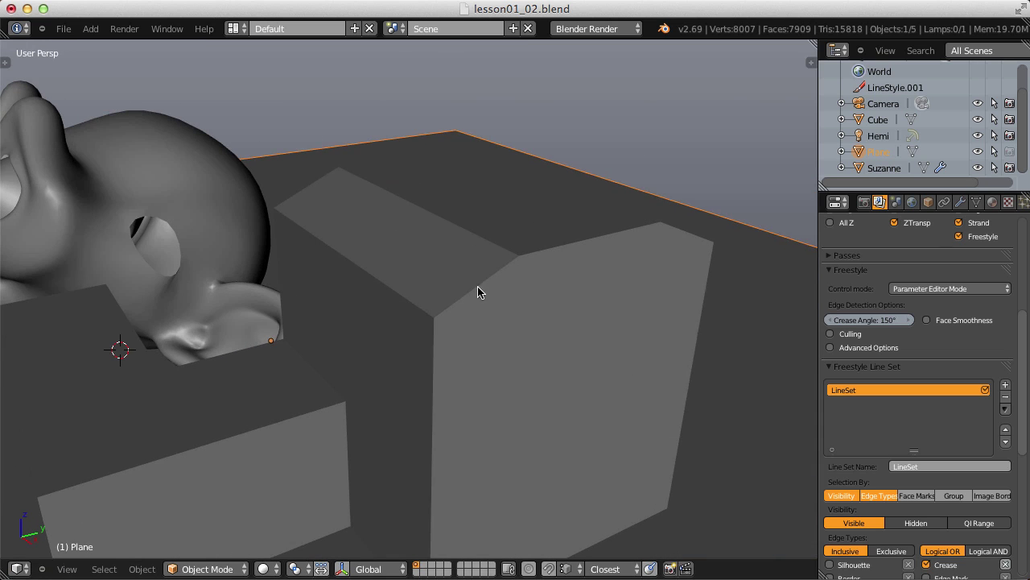
Enter Edit Mode on the cube in edge select mode and select the upper bevel edge on top of the tall box.
{"action": "right_click", "coordinate": [478, 266]}
{"action": "key", "text": "Tab"}
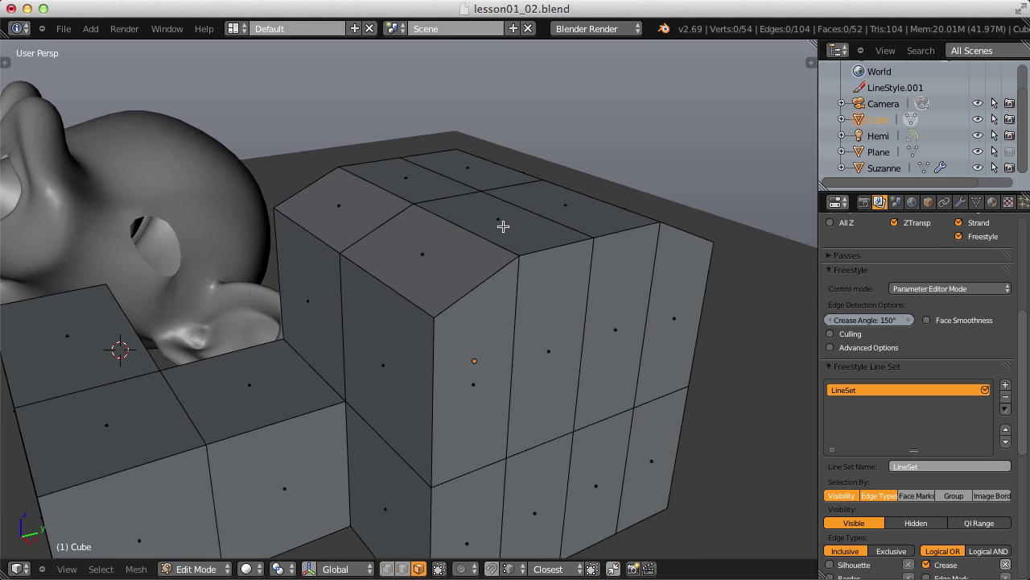
{"action": "middle_click_drag", "start_coordinate": [504, 226], "coordinate": [520, 233]}
{"action": "key", "text": "ctrl+Tab"}
{"action": "left_click", "coordinate": [497, 222]}
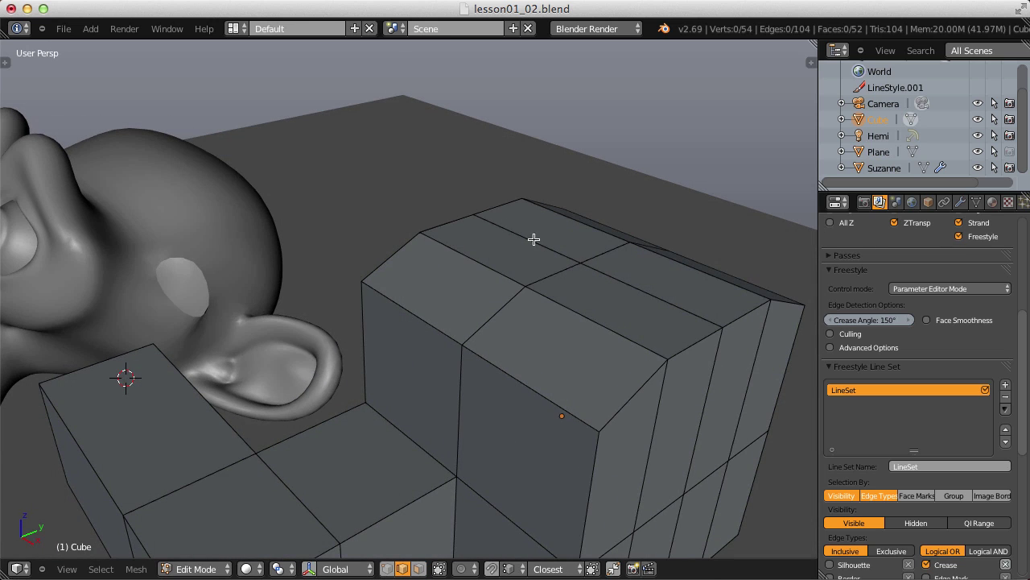
{"action": "right_click", "coordinate": [485, 265]}
{"action": "middle_click_drag", "start_coordinate": [485, 265], "coordinate": [560, 257]}
{"action": "scroll", "coordinate": [561, 257], "scroll_direction": "up", "scroll_amount": 2}
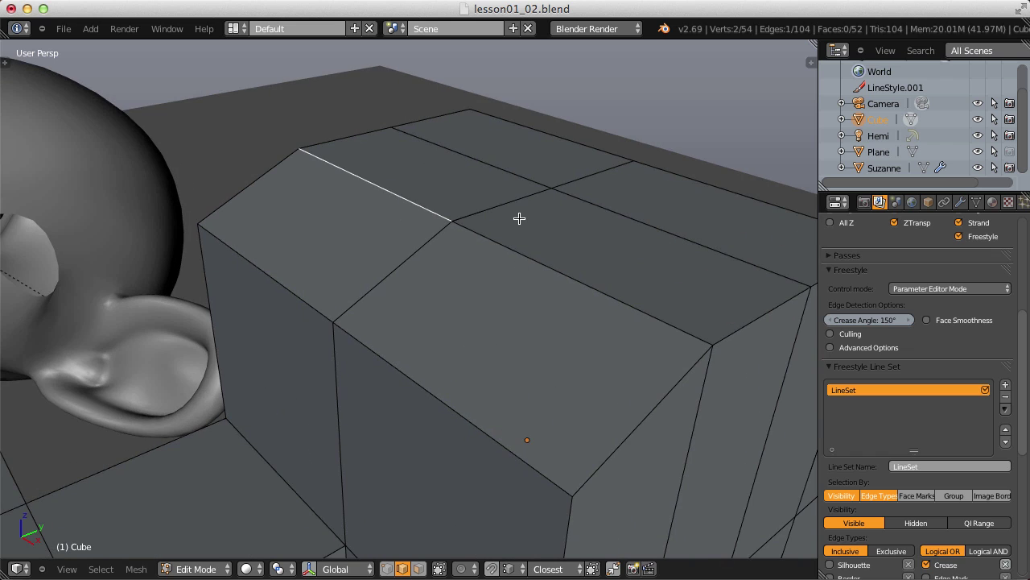
Turn on the edge angle overlay for the mesh and read the angle at the selected upper bevel edge.
{"action": "key", "text": "n"}
{"action": "left_click_drag", "start_coordinate": [807, 167], "coordinate": [806, 260]}
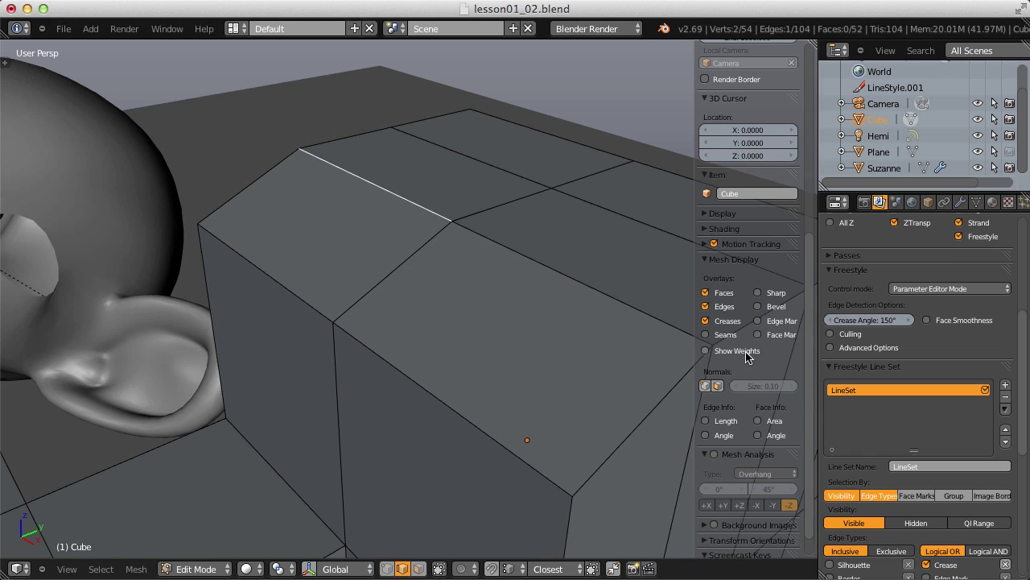
{"action": "left_click", "coordinate": [706, 435]}
{"action": "scroll", "coordinate": [363, 170], "scroll_direction": "up", "scroll_amount": 6}
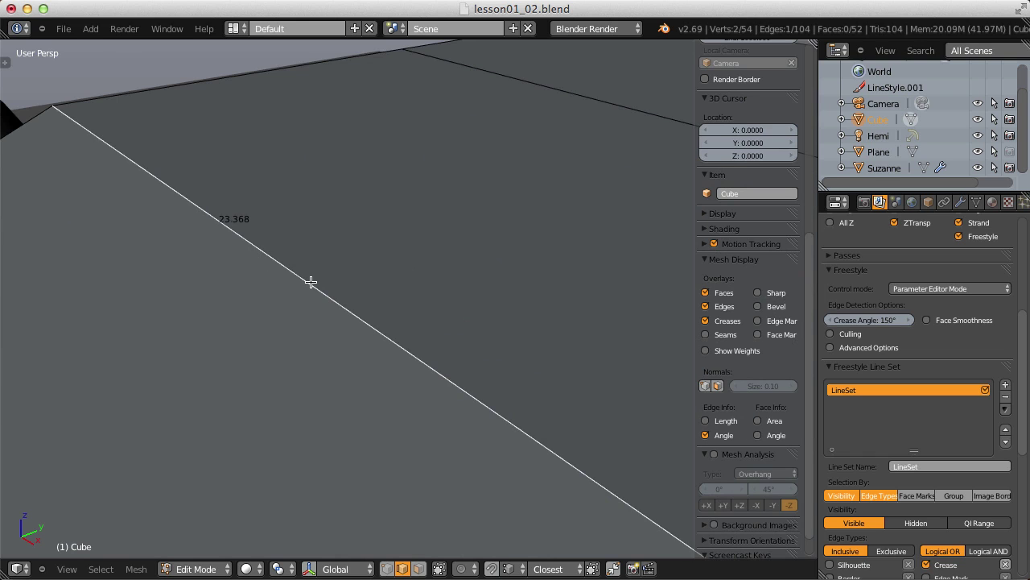
{"action": "scroll", "coordinate": [311, 281], "scroll_direction": "down", "scroll_amount": 6}
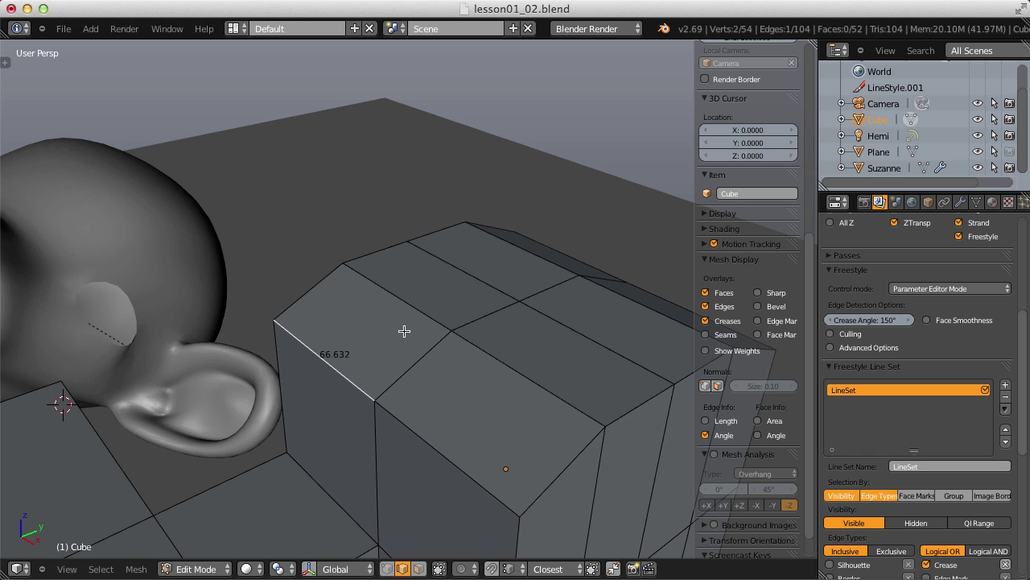
Check the angles of the tall box's lower bevel edge and the top edges of the low L-shaped block.
{"action": "middle_click_drag", "start_coordinate": [298, 392], "coordinate": [345, 329]}
{"action": "right_click", "coordinate": [338, 337]}
{"action": "right_click", "coordinate": [389, 449]}
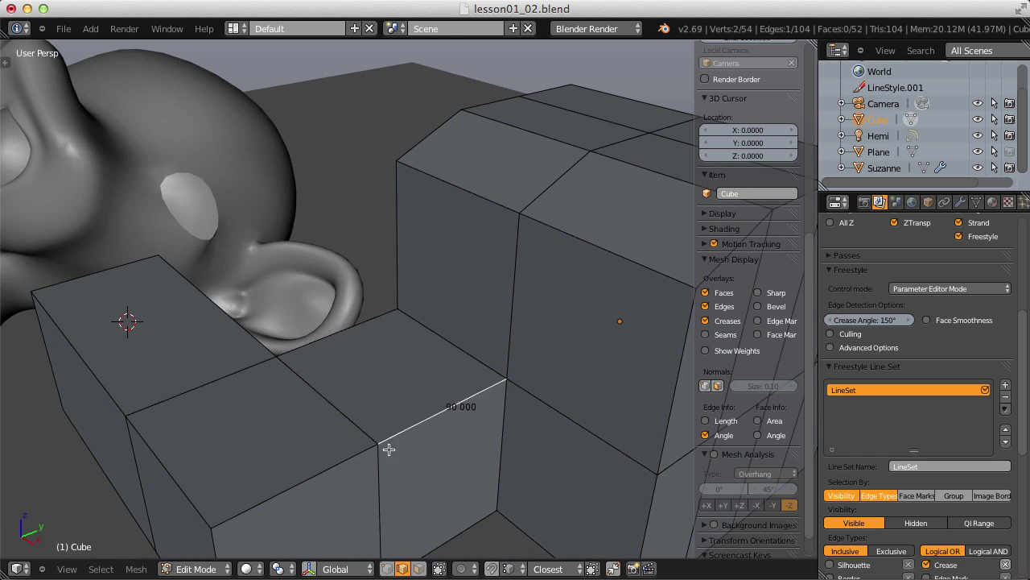
{"action": "right_click", "coordinate": [299, 493]}
{"action": "middle_click_drag", "start_coordinate": [478, 340], "coordinate": [473, 345], "text": "shift"}
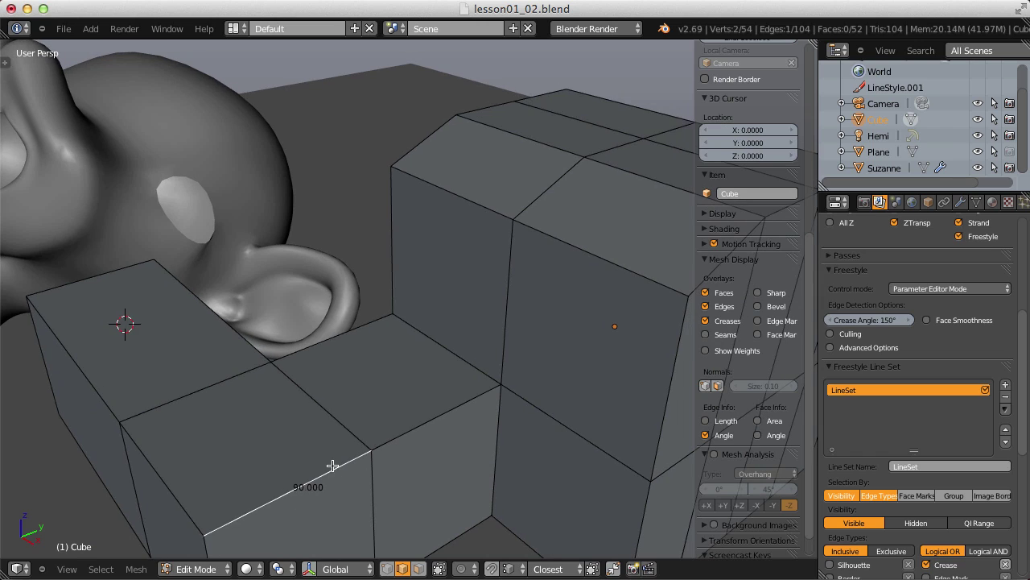
Show the last render result to inspect the crease lines on the boxes, and return to the 3D view.
{"action": "left_click", "coordinate": [15, 570]}
{"action": "left_click", "coordinate": [49, 428]}
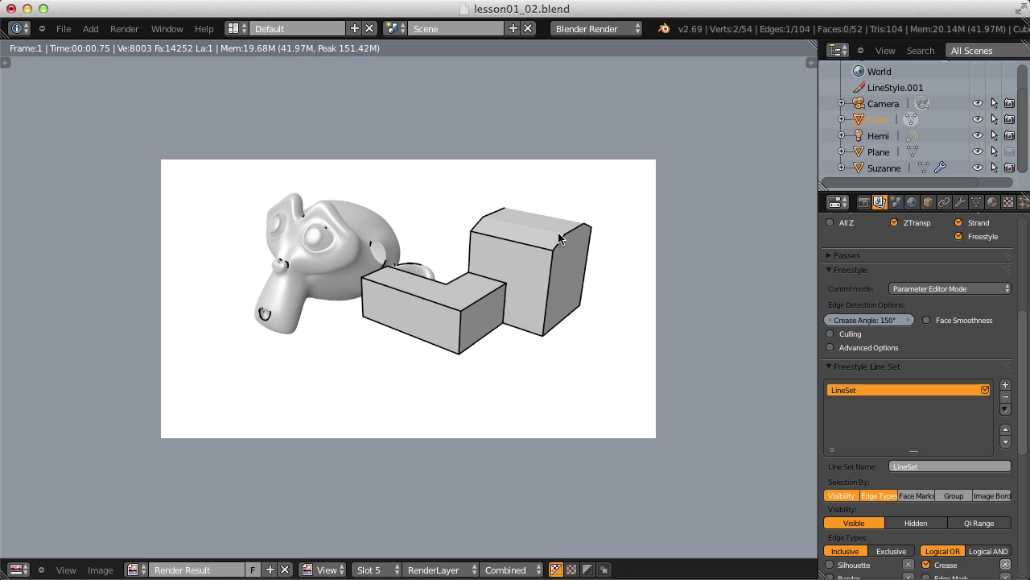
{"action": "left_click", "coordinate": [14, 570]}
{"action": "left_click", "coordinate": [33, 554]}
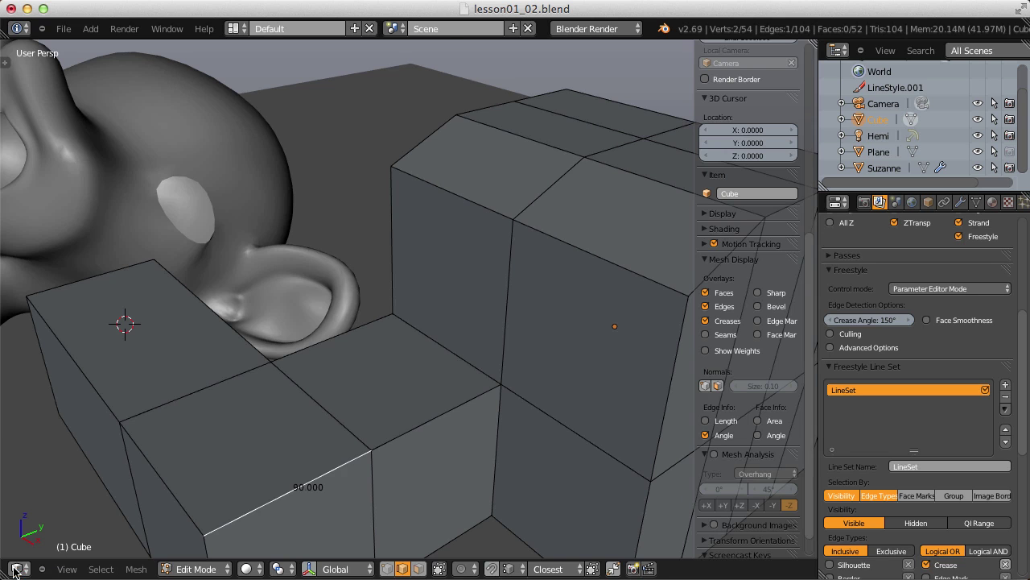
Check the angle of the tall box's upper bevel edge and compare it with the crease diagram in the browser.
{"action": "right_click", "coordinate": [507, 132]}
{"action": "middle_click_drag", "start_coordinate": [529, 138], "coordinate": [374, 308]}
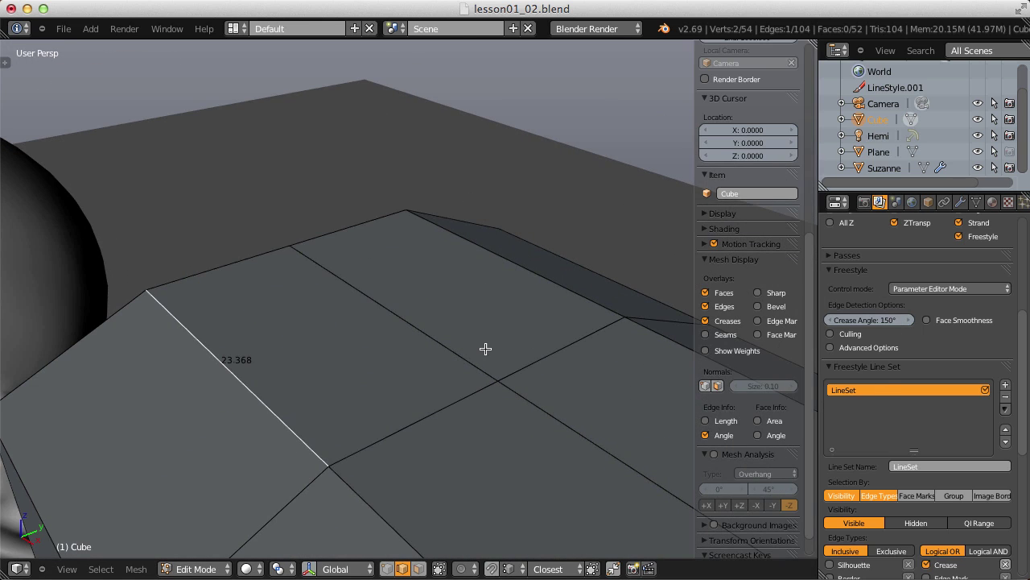
{"action": "middle_click_drag", "start_coordinate": [379, 359], "coordinate": [416, 334]}
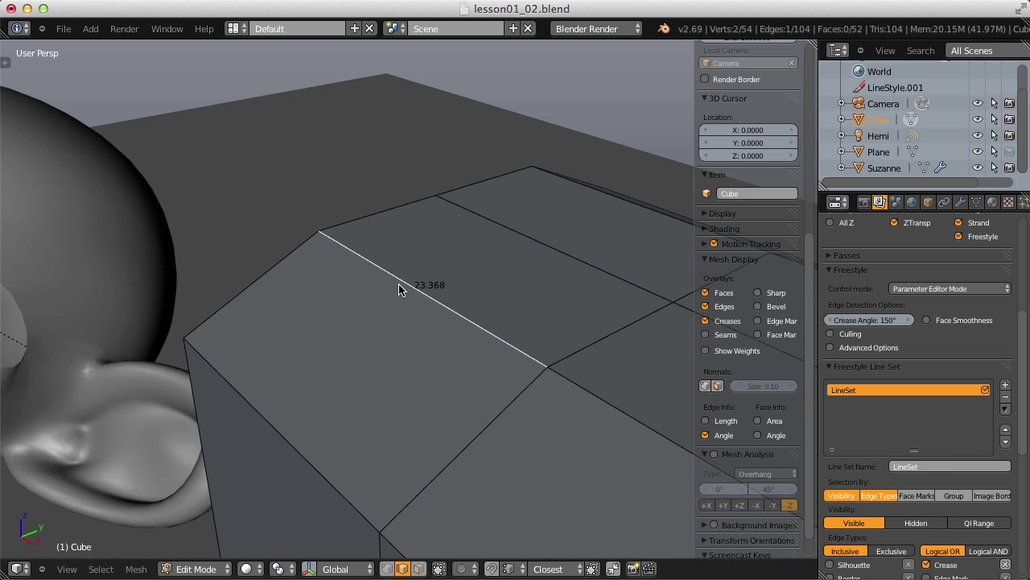
{"action": "key", "text": "super+Tab"}
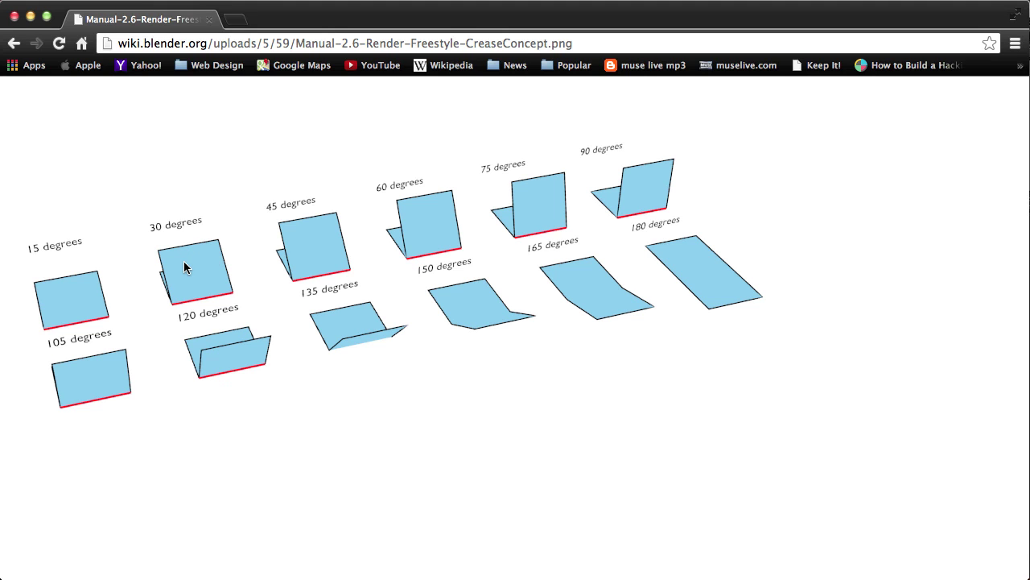
{"action": "key", "text": "super+Tab"}
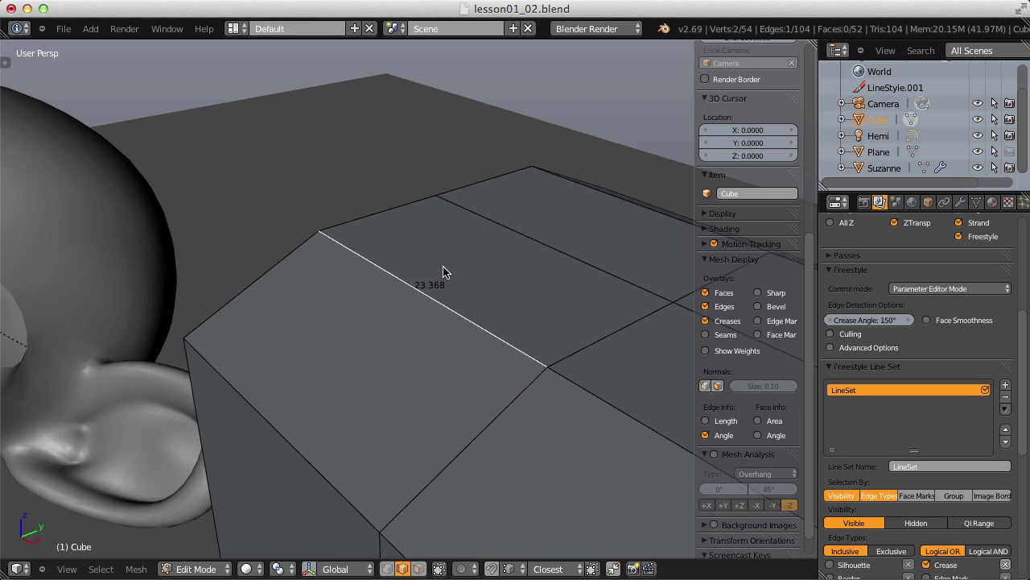
Leave Edit Mode, set the Freestyle Crease Angle to 160°, and render the scene.
{"action": "key", "text": "Tab"}
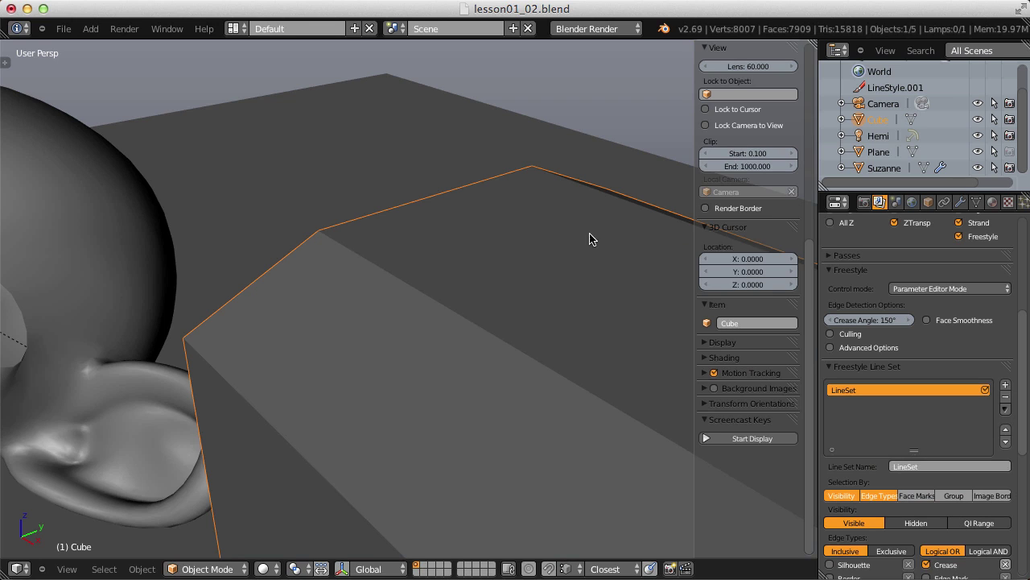
{"action": "left_click", "coordinate": [865, 314]}
{"action": "type", "text": "160"}
{"action": "key", "text": "Return"}
{"action": "left_click", "coordinate": [124, 28]}
{"action": "left_click", "coordinate": [116, 40]}
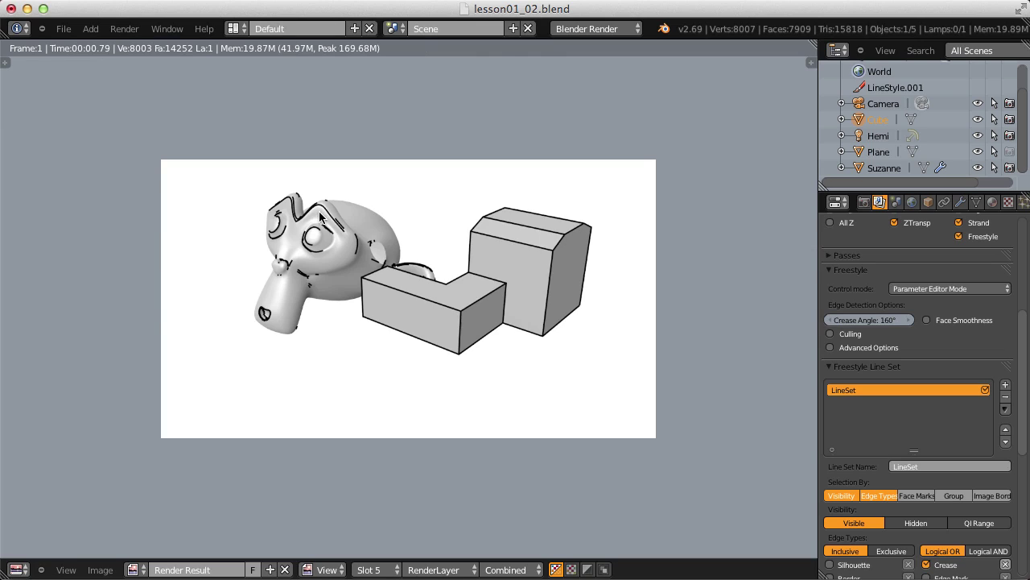
Raise the Freestyle Crease Angle to 175° and render the image again.
{"action": "left_click", "coordinate": [868, 319]}
{"action": "type", "text": "17"}
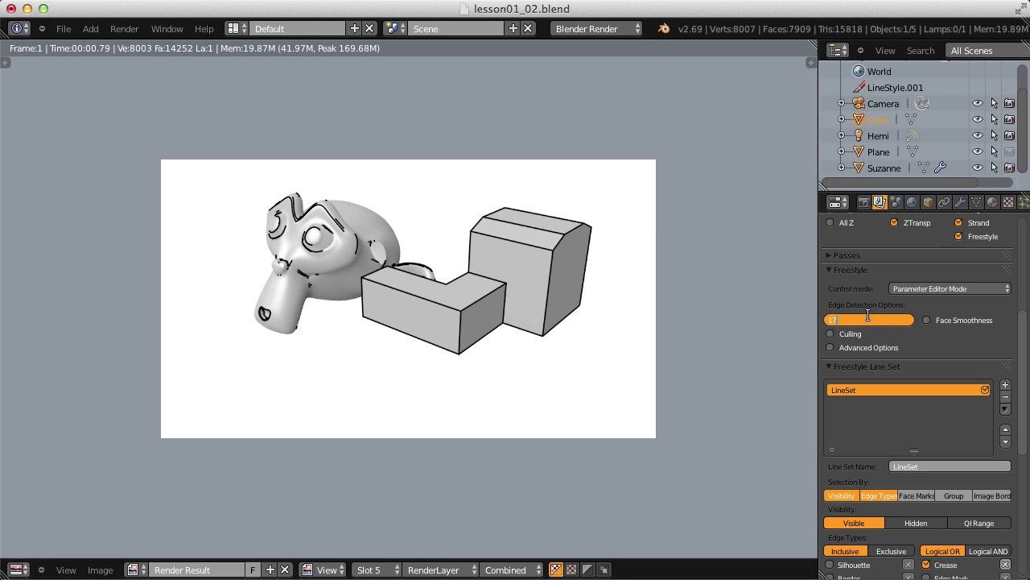
{"action": "type", "text": "5"}
{"action": "key", "text": "Return"}
{"action": "left_click", "coordinate": [124, 28]}
{"action": "left_click", "coordinate": [138, 44]}
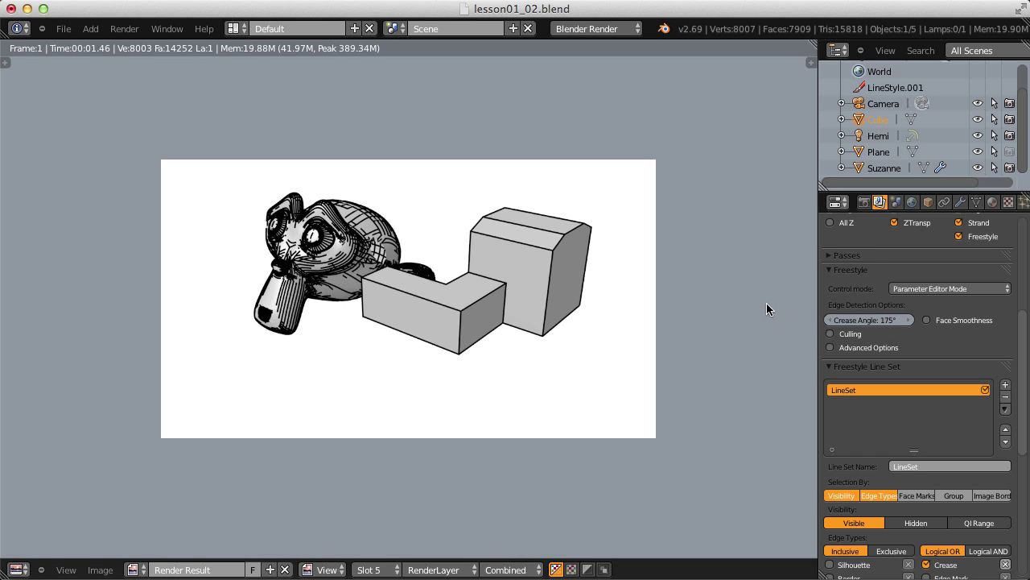
Change the line set's edge type from Crease to Edge Mark only and render the image.
{"action": "scroll", "coordinate": [897, 322], "scroll_direction": "down", "scroll_amount": 3}
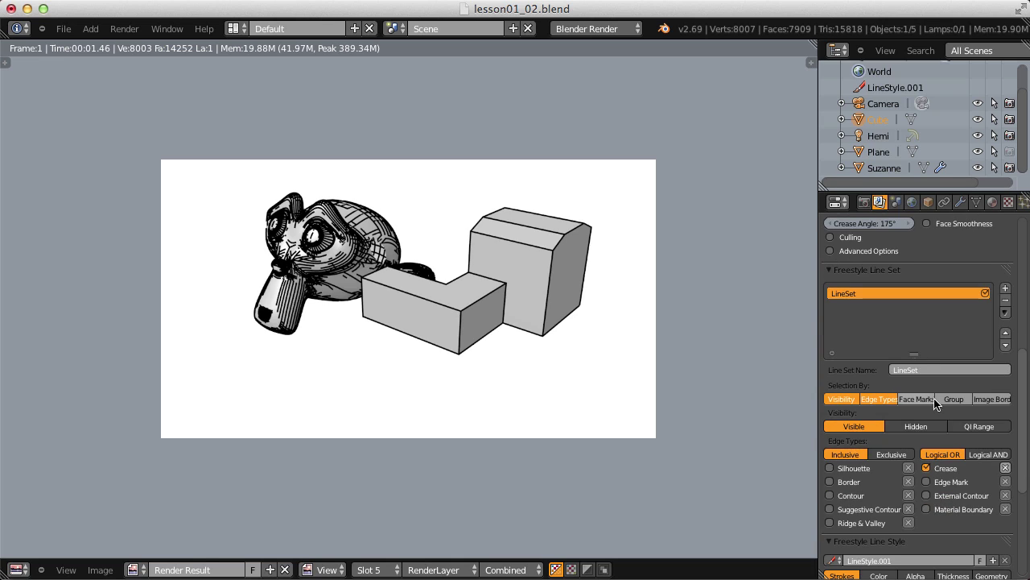
{"action": "left_click", "coordinate": [925, 482]}
{"action": "left_click", "coordinate": [924, 469]}
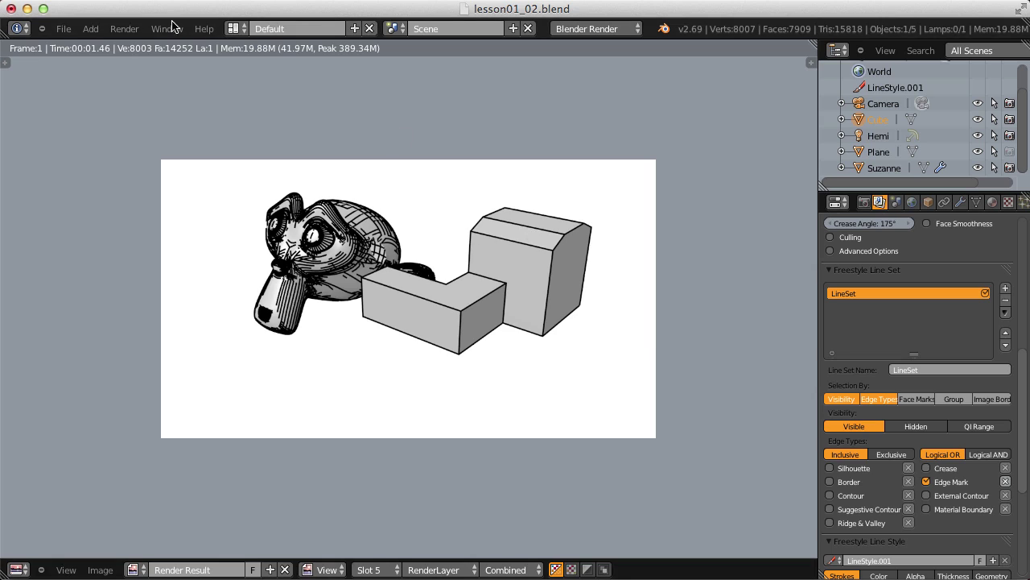
{"action": "left_click", "coordinate": [125, 29]}
{"action": "left_click", "coordinate": [153, 41]}
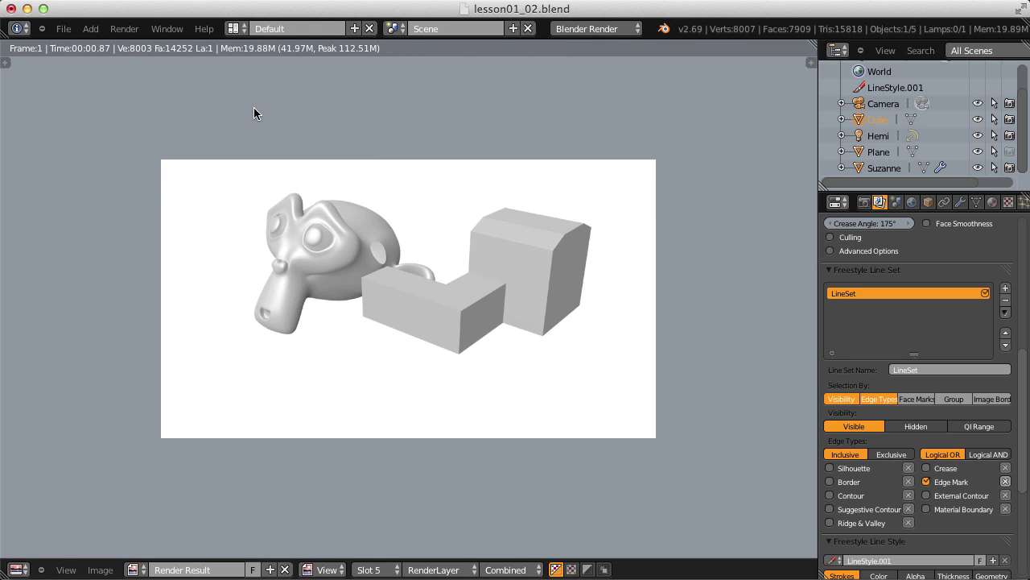
Close the render, enter Edit Mode on Suzanne, and mark the edge loop around the snout as a Freestyle edge.
{"action": "key", "text": "Escape"}
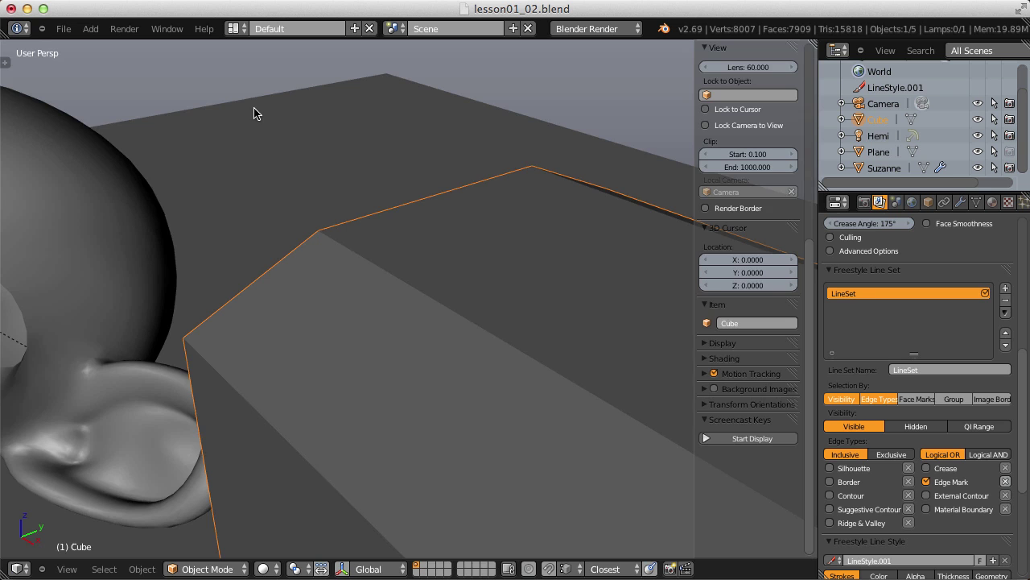
{"action": "middle_click_drag", "start_coordinate": [317, 285], "coordinate": [481, 219]}
{"action": "right_click", "coordinate": [481, 218]}
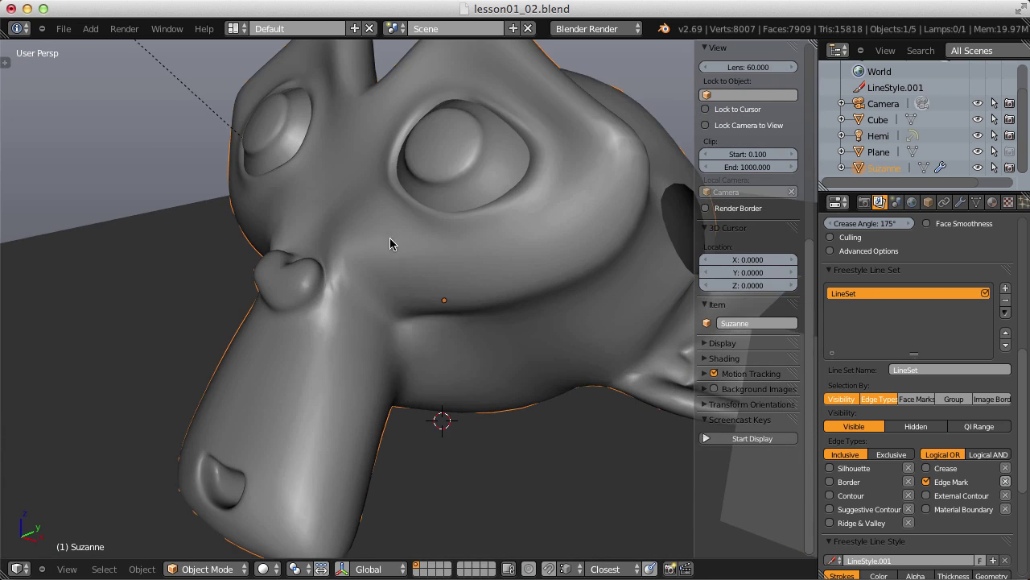
{"action": "key", "text": "Tab"}
{"action": "scroll", "coordinate": [317, 356], "scroll_direction": "up", "scroll_amount": 4}
{"action": "right_click", "coordinate": [266, 415], "text": "alt"}
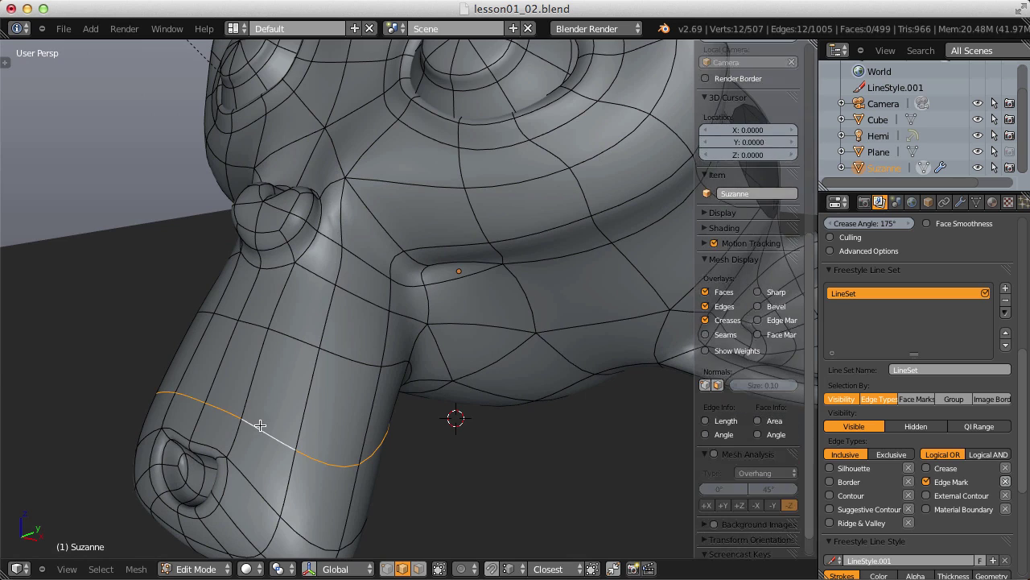
{"action": "key", "text": "ctrl+e"}
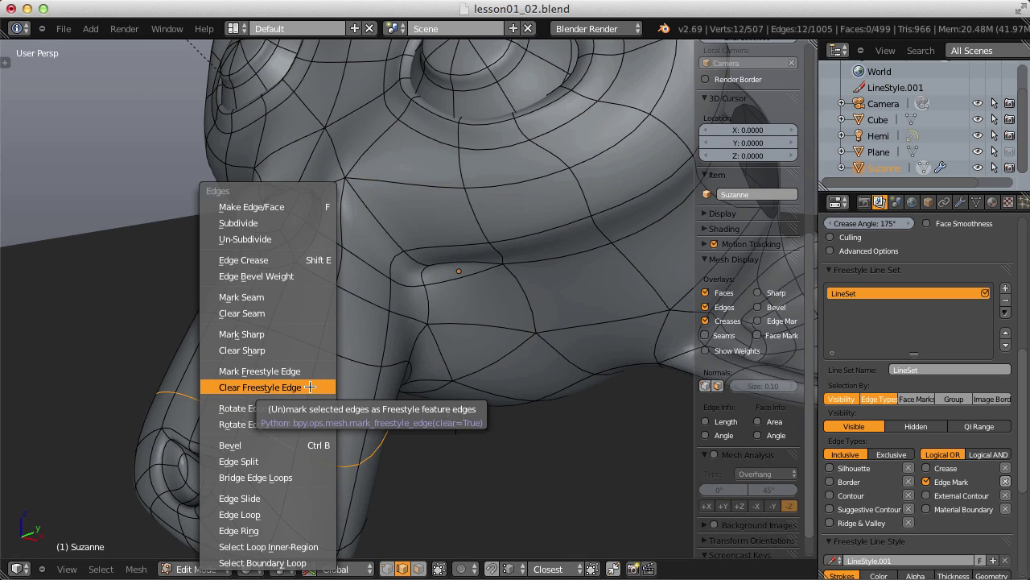
{"action": "left_click", "coordinate": [254, 371]}
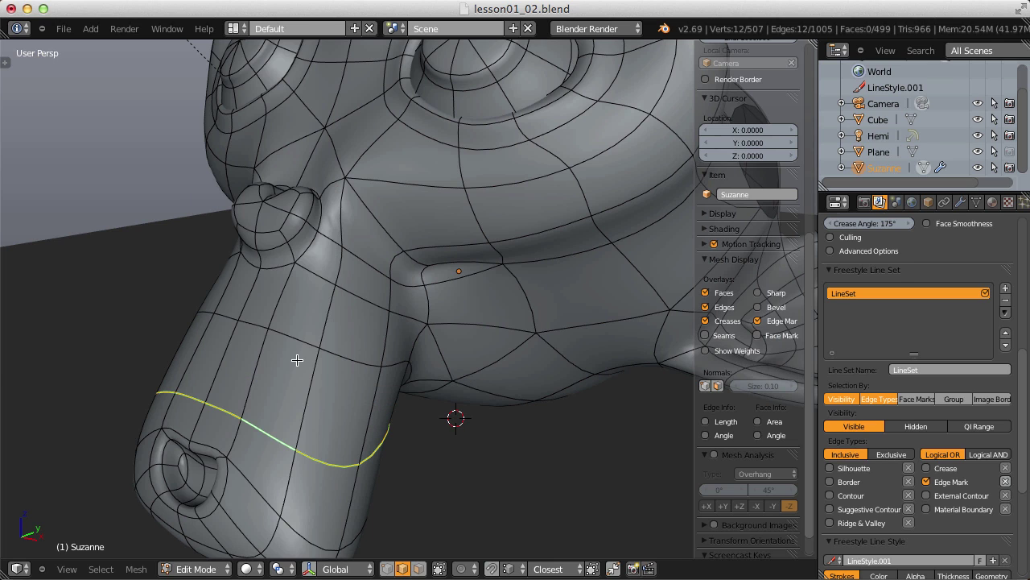
Deselect everything on Suzanne and render the image with the marked snout loop.
{"action": "key", "text": "a"}
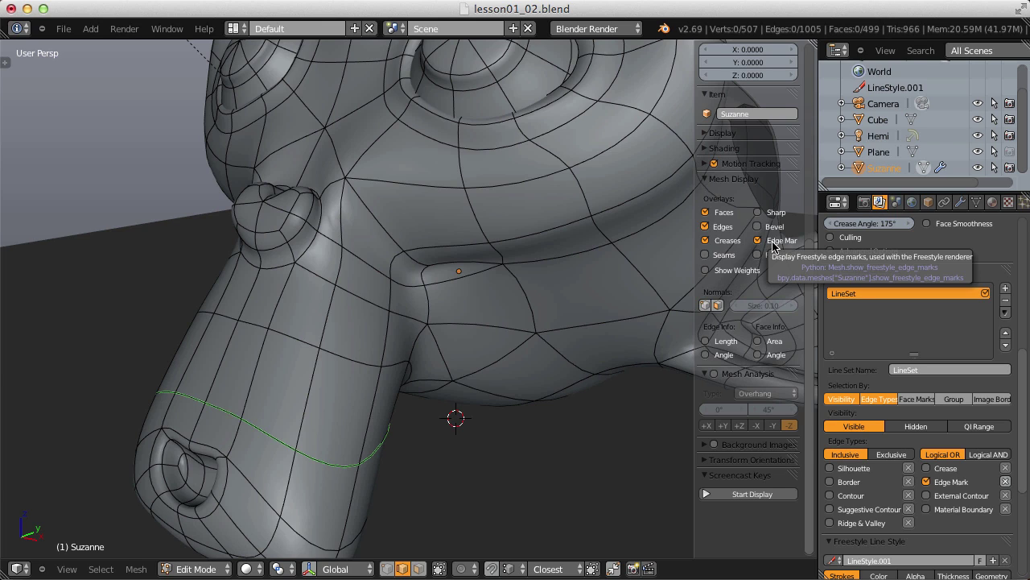
{"action": "left_click", "coordinate": [124, 28]}
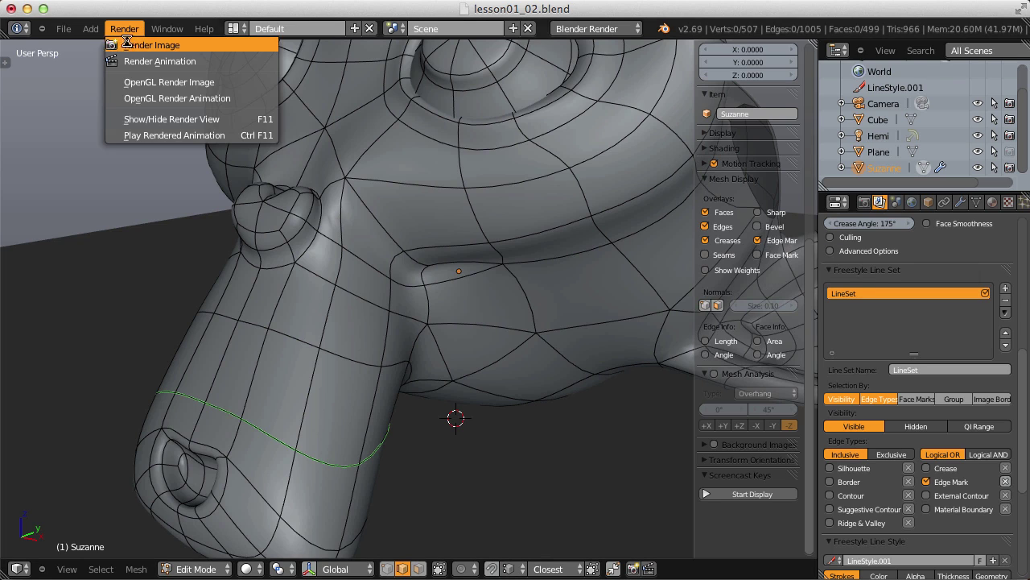
{"action": "left_click", "coordinate": [126, 42]}
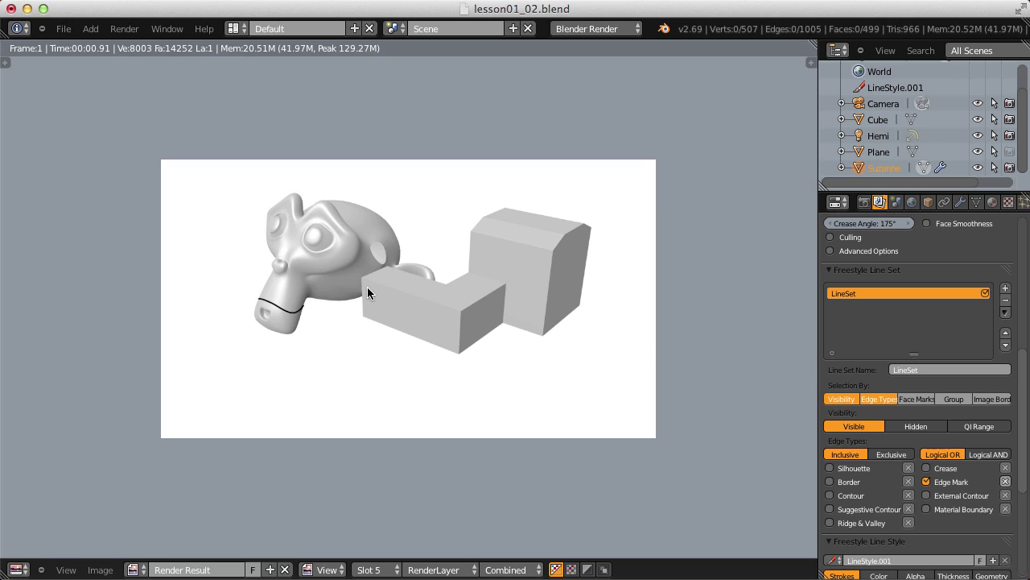
Change the line set's edge type from Edge Mark to Material Boundary and close the render.
{"action": "left_click", "coordinate": [926, 481]}
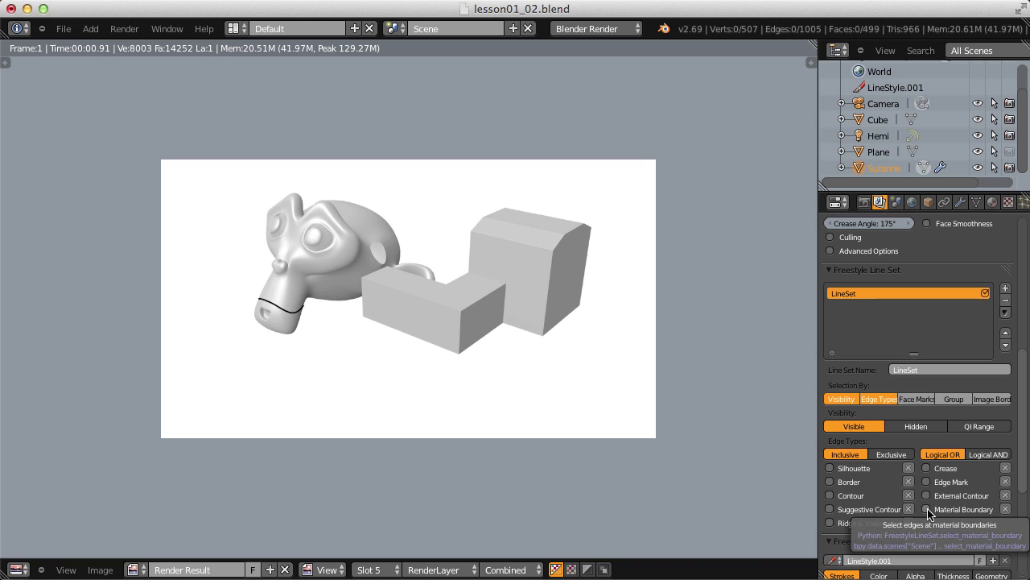
{"action": "left_click", "coordinate": [927, 508]}
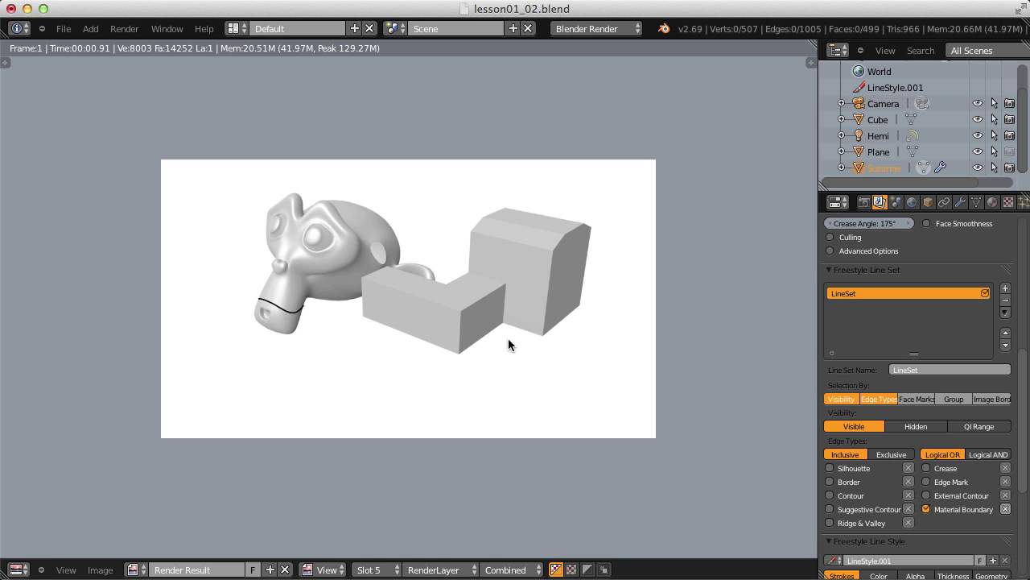
{"action": "key", "text": "Escape"}
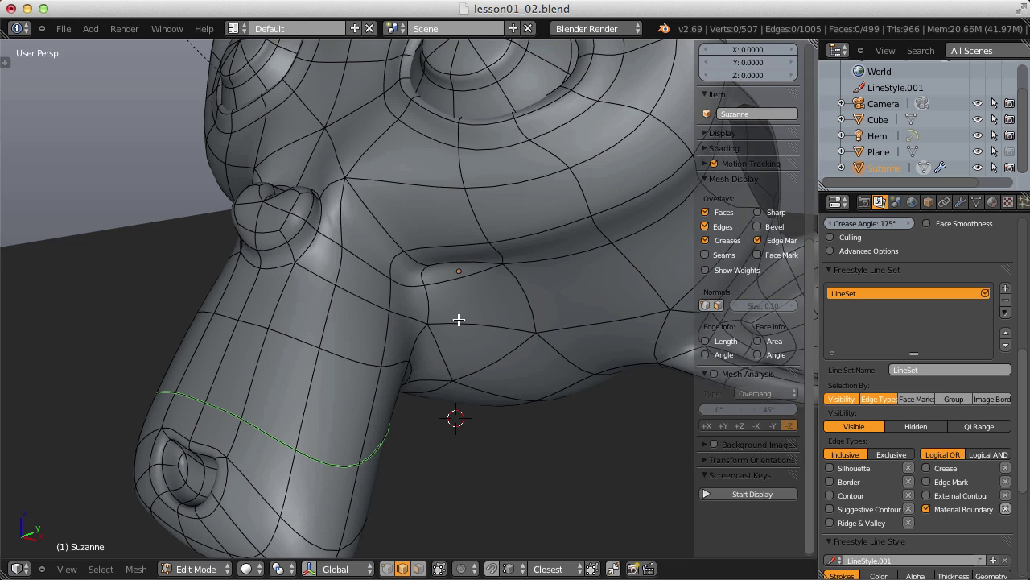
In face select mode, select a block of six faces on the side of Suzanne's snout and open her material settings.
{"action": "scroll", "coordinate": [451, 314], "scroll_direction": "down", "scroll_amount": 2}
{"action": "key", "text": "ctrl+Tab"}
{"action": "left_click", "coordinate": [403, 296]}
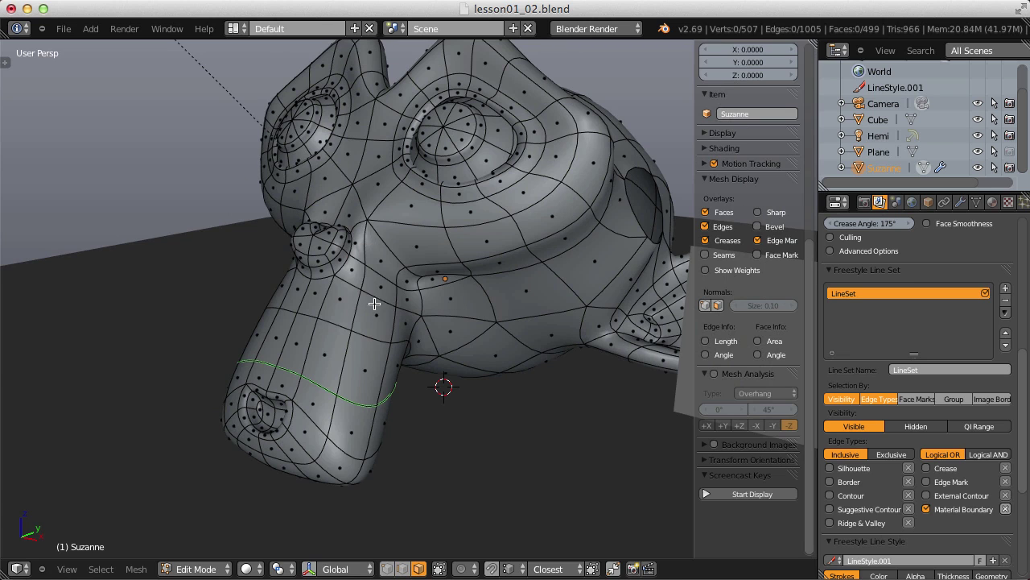
{"action": "right_click", "coordinate": [339, 300]}
{"action": "right_click", "coordinate": [324, 354], "text": "shift"}
{"action": "right_click", "coordinate": [316, 404], "text": "shift"}
{"action": "right_click", "coordinate": [348, 427], "text": "shift"}
{"action": "right_click", "coordinate": [360, 367], "text": "shift"}
{"action": "right_click", "coordinate": [367, 329], "text": "shift"}
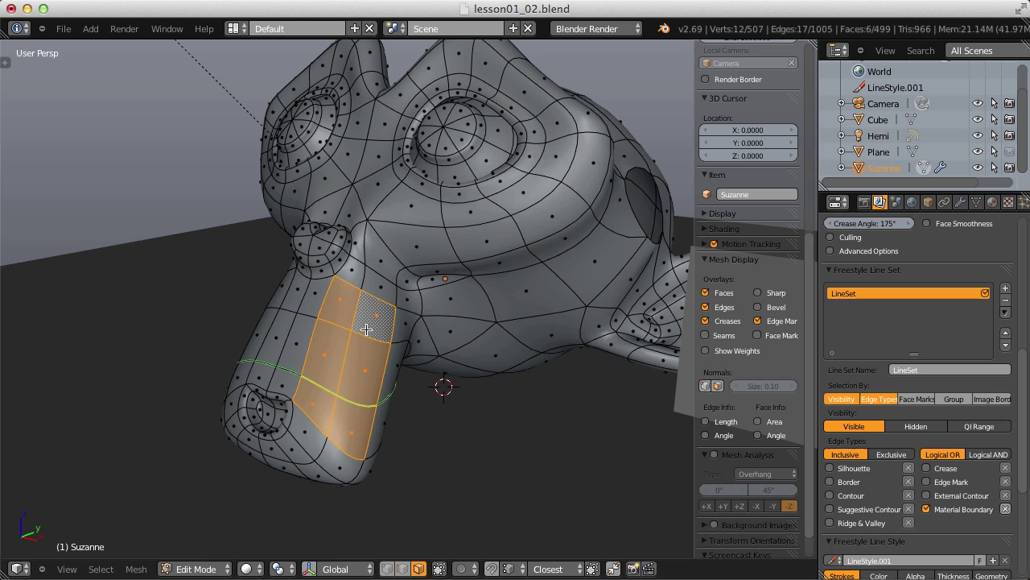
{"action": "left_click", "coordinate": [993, 202]}
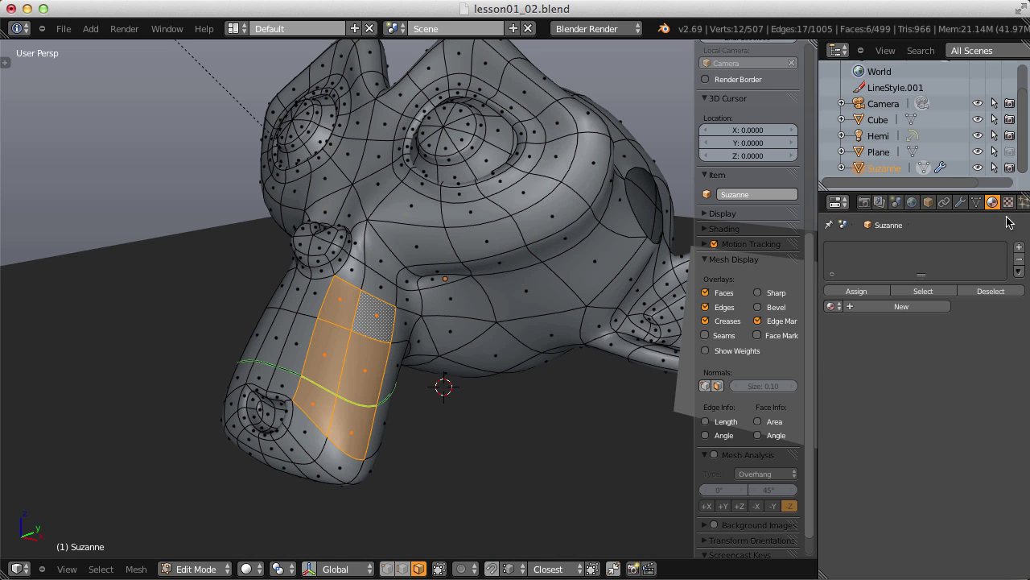
Add two material slots to Suzanne and create a material with a blue diffuse color in the first slot.
{"action": "left_click", "coordinate": [1019, 248]}
{"action": "left_click", "coordinate": [1019, 247]}
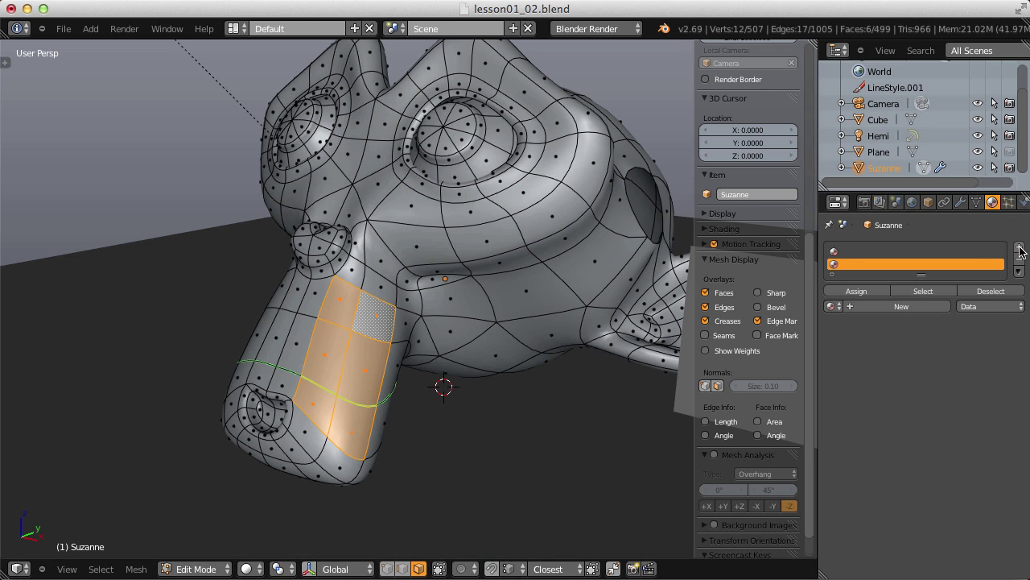
{"action": "left_click", "coordinate": [844, 252]}
{"action": "left_click", "coordinate": [870, 306]}
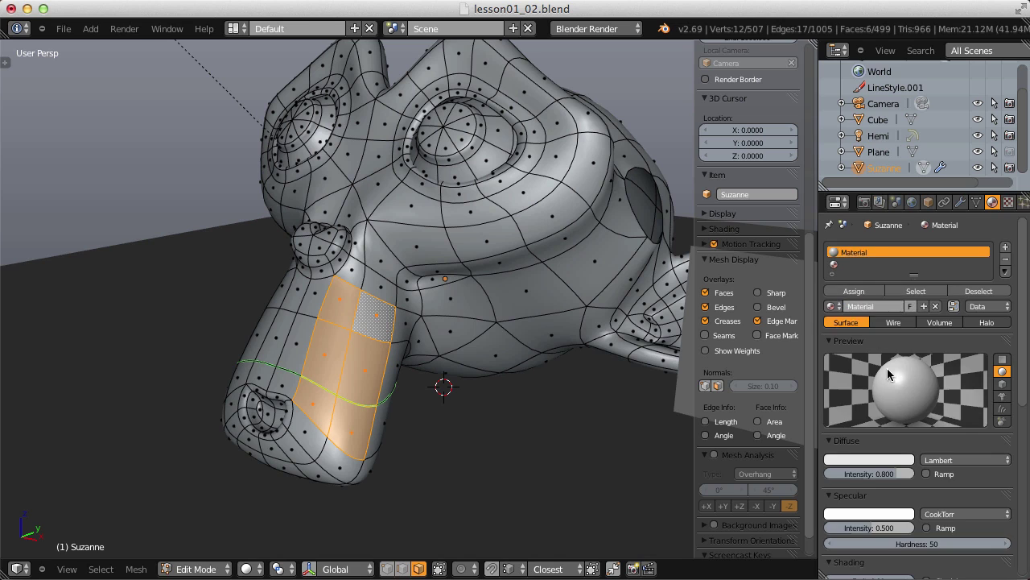
{"action": "left_click", "coordinate": [899, 464]}
{"action": "left_click", "coordinate": [884, 305]}
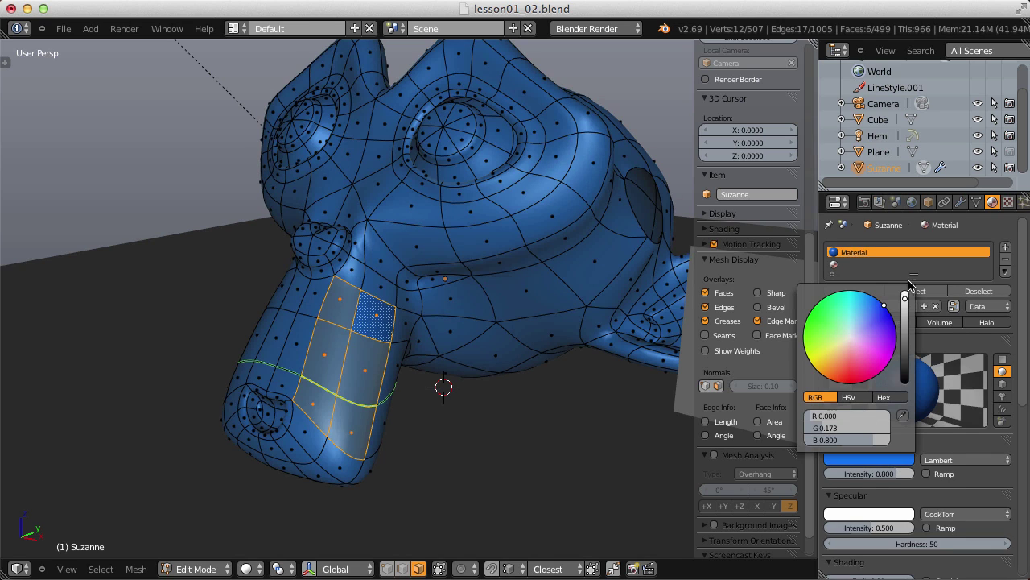
Create a material with a magenta diffuse color in the second slot and assign it to the selected snout faces.
{"action": "left_click", "coordinate": [845, 264]}
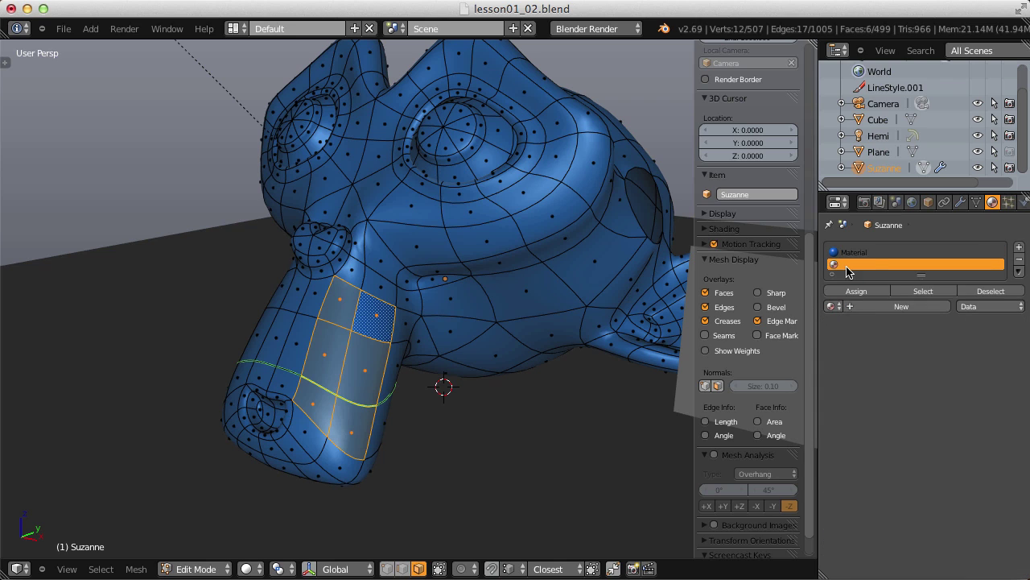
{"action": "left_click", "coordinate": [870, 305]}
{"action": "left_click", "coordinate": [884, 460]}
{"action": "left_click", "coordinate": [863, 381]}
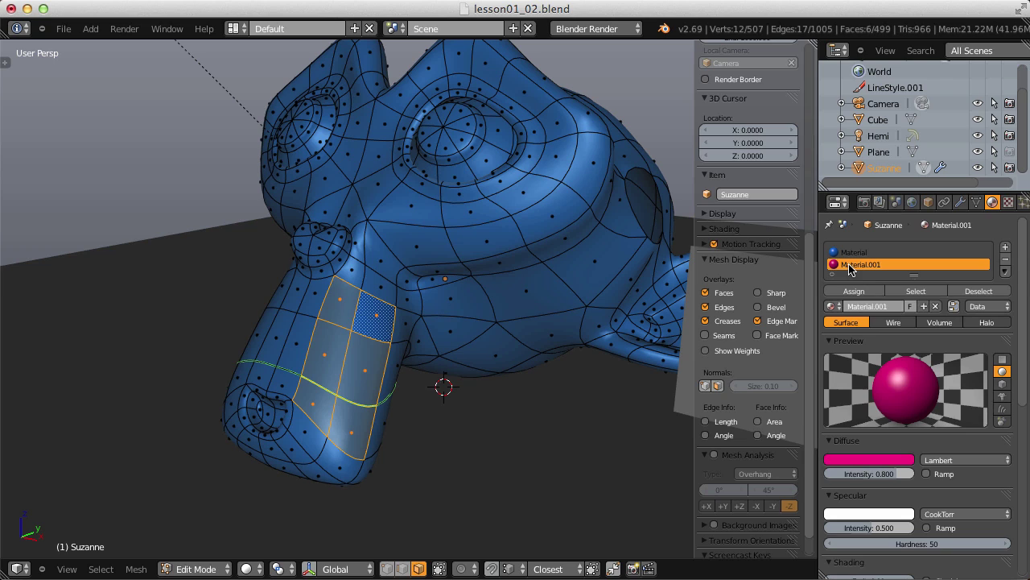
{"action": "left_click", "coordinate": [854, 291]}
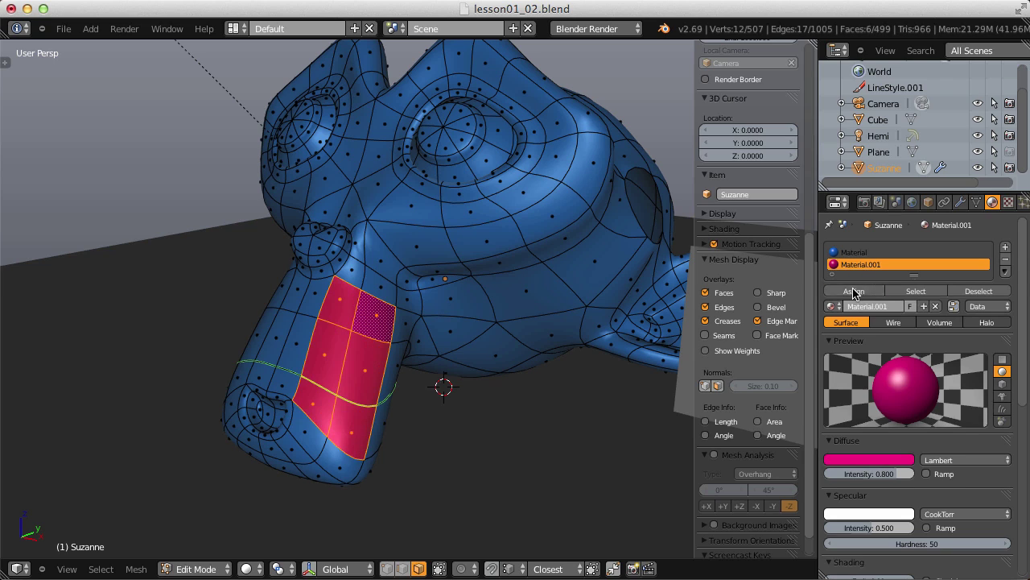
Leave Edit Mode and render the image with the two-material Suzanne.
{"action": "key", "text": "Tab"}
{"action": "left_click", "coordinate": [124, 28]}
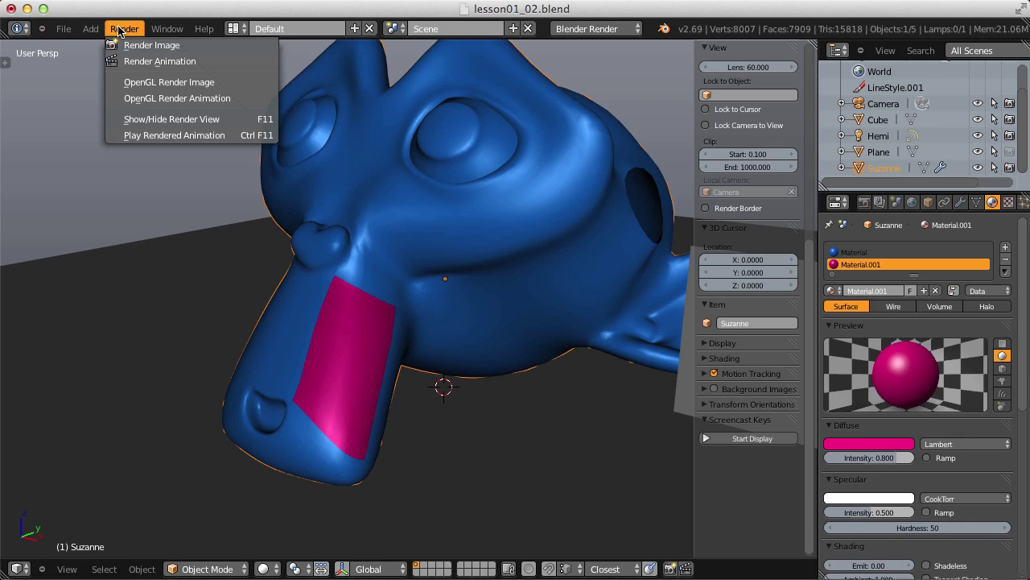
{"action": "left_click", "coordinate": [128, 42]}
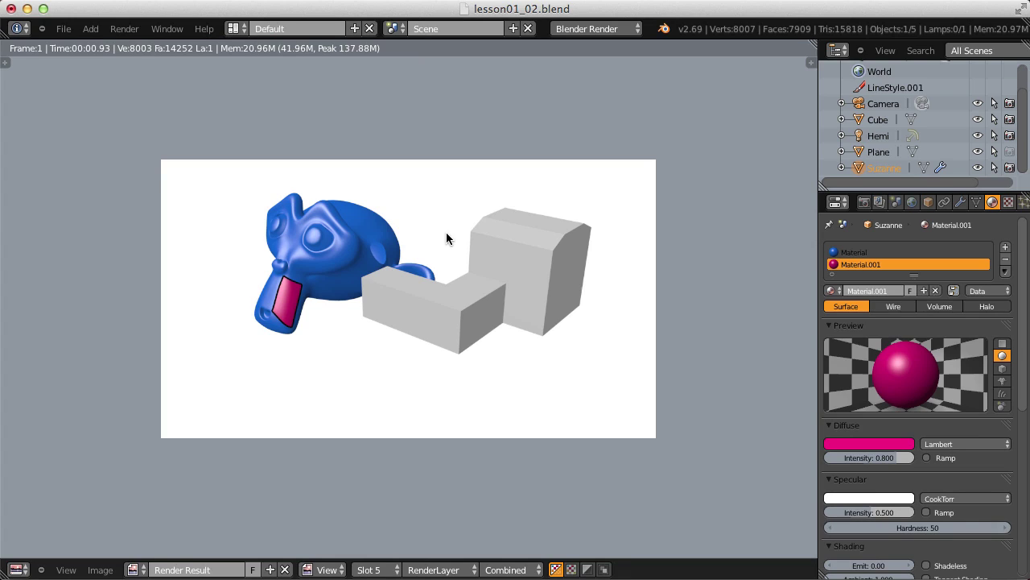
Close the render, apply the existing Material.001 to the cube, and render the image again.
{"action": "key", "text": "Escape"}
{"action": "scroll", "coordinate": [500, 253], "scroll_direction": "down", "scroll_amount": 4}
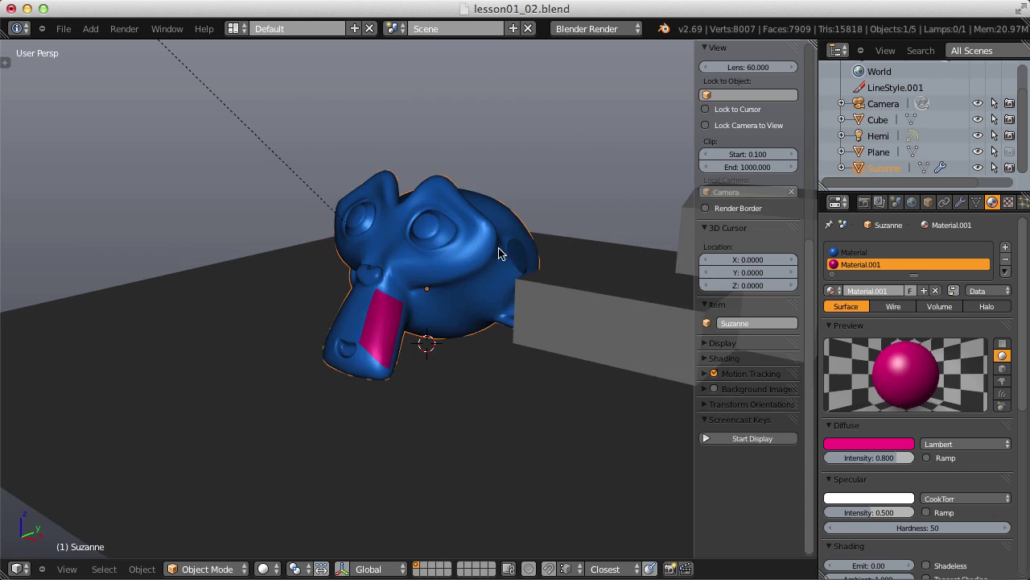
{"action": "scroll", "coordinate": [416, 276], "scroll_direction": "up", "scroll_amount": 2}
{"action": "scroll", "coordinate": [415, 280], "scroll_direction": "up", "scroll_amount": 1}
{"action": "right_click", "coordinate": [512, 253]}
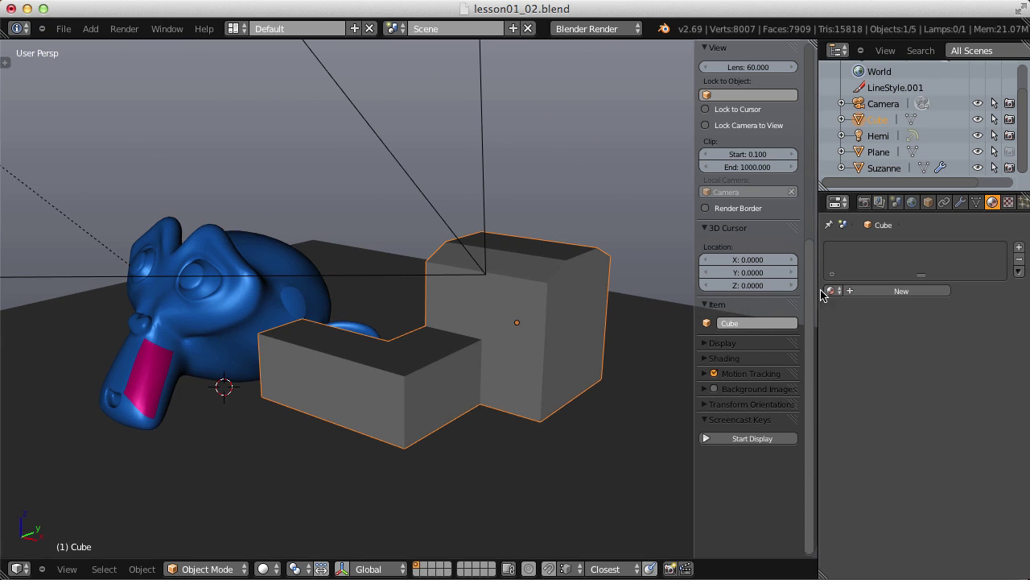
{"action": "left_click", "coordinate": [844, 290]}
{"action": "left_click", "coordinate": [853, 326]}
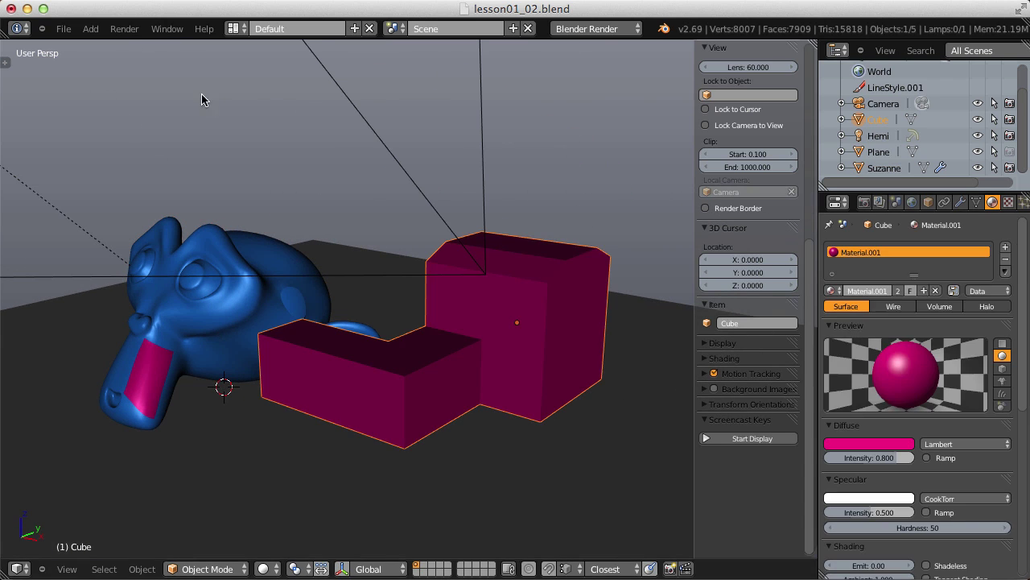
{"action": "left_click", "coordinate": [122, 29]}
{"action": "left_click", "coordinate": [125, 45]}
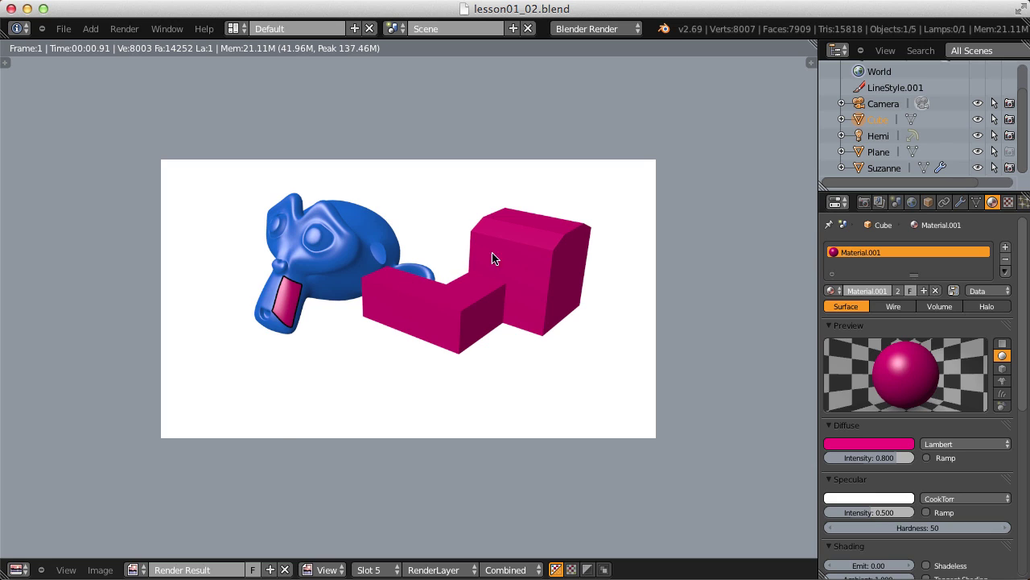
Switch the Freestyle line set's selection criterion from Edge Types to Face Marks, keeping Visibility on.
{"action": "left_click", "coordinate": [880, 202]}
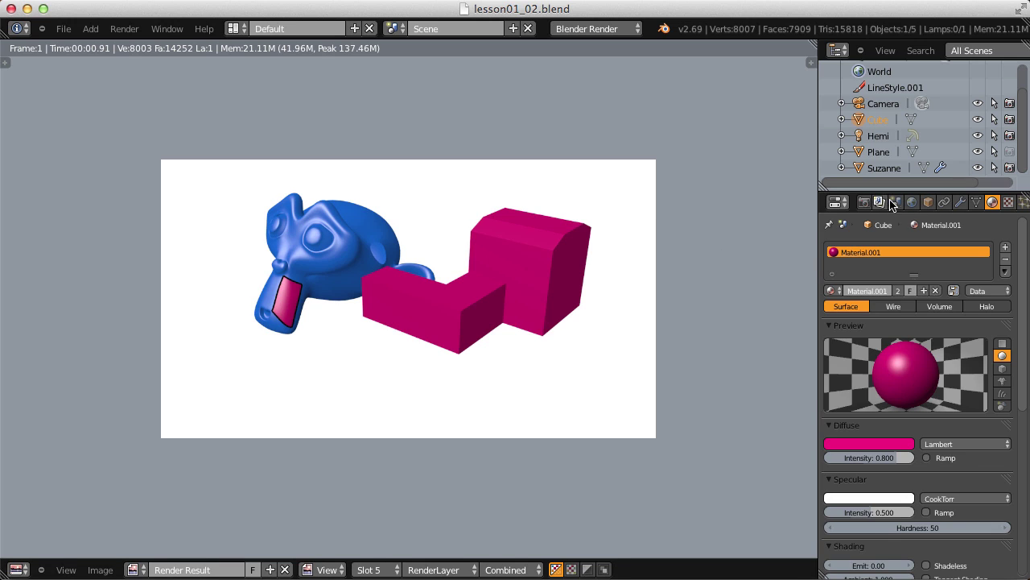
{"action": "scroll", "coordinate": [1016, 368], "scroll_direction": "down", "scroll_amount": 3}
{"action": "scroll", "coordinate": [908, 395], "scroll_direction": "up", "scroll_amount": 3}
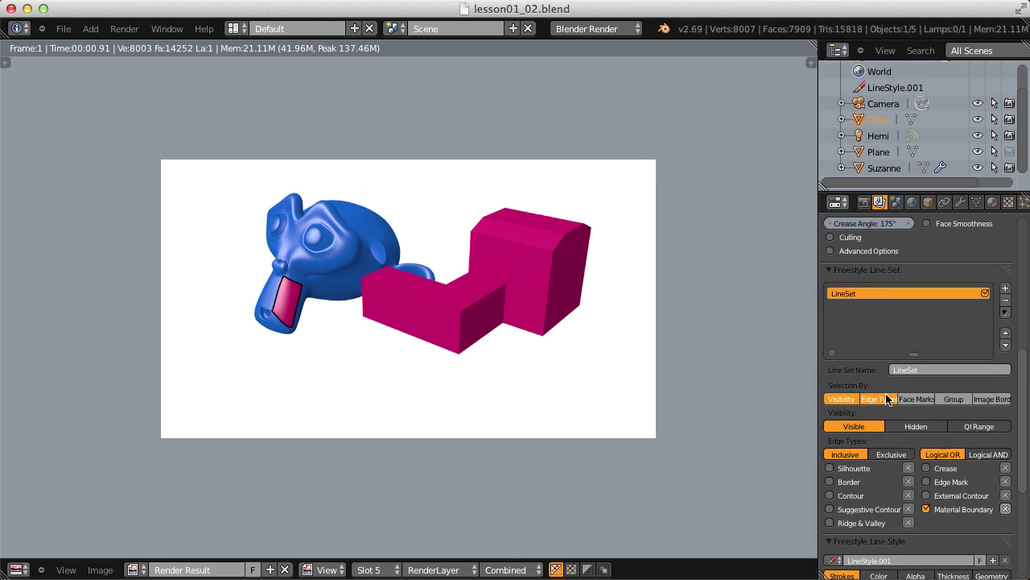
{"action": "left_click", "coordinate": [886, 399]}
{"action": "left_click", "coordinate": [913, 401]}
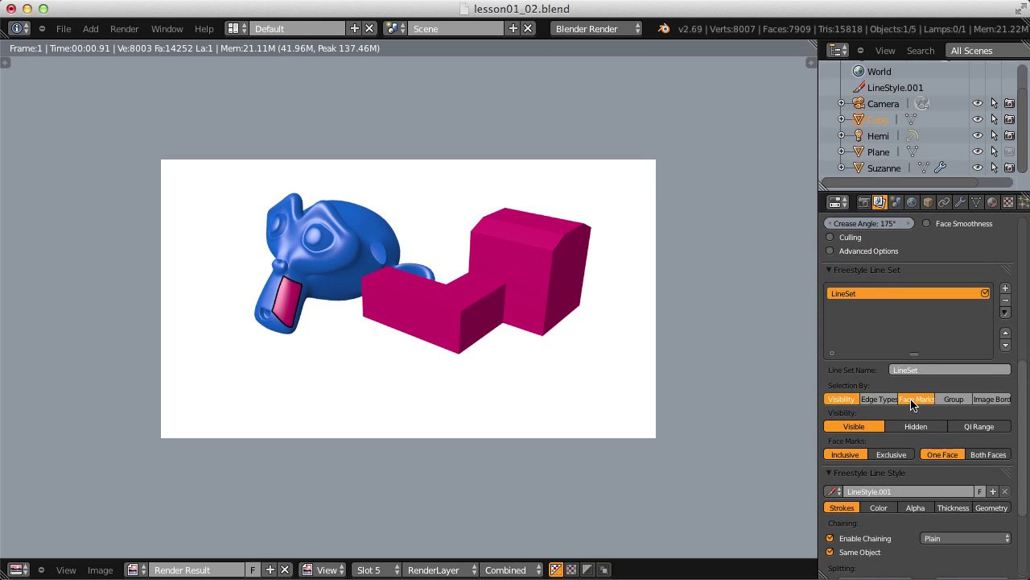
Close the render and remove the materials from both Suzanne and the cube.
{"action": "key", "text": "Escape"}
{"action": "right_click", "coordinate": [269, 294]}
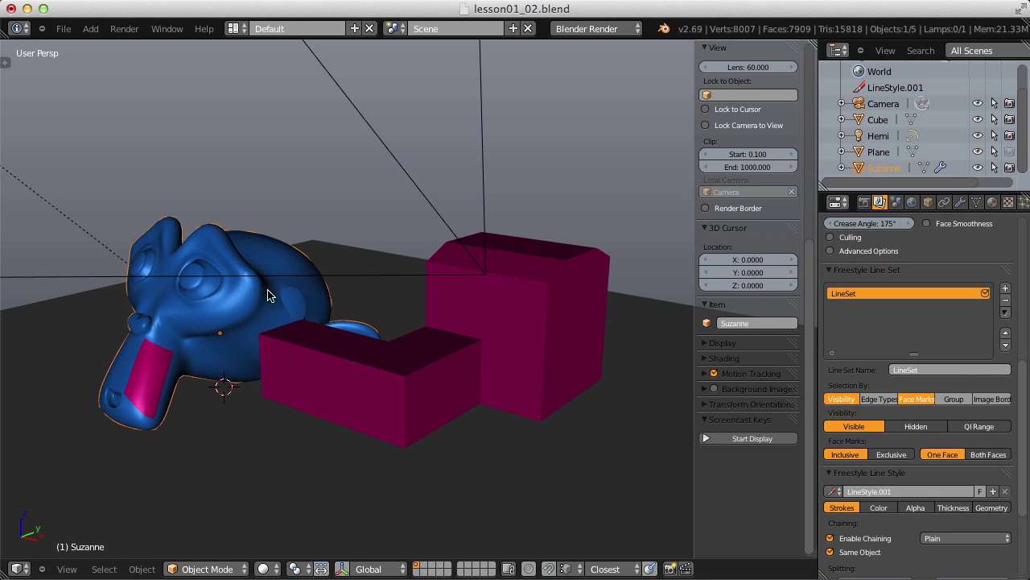
{"action": "left_click", "coordinate": [992, 202]}
{"action": "right_click", "coordinate": [520, 294]}
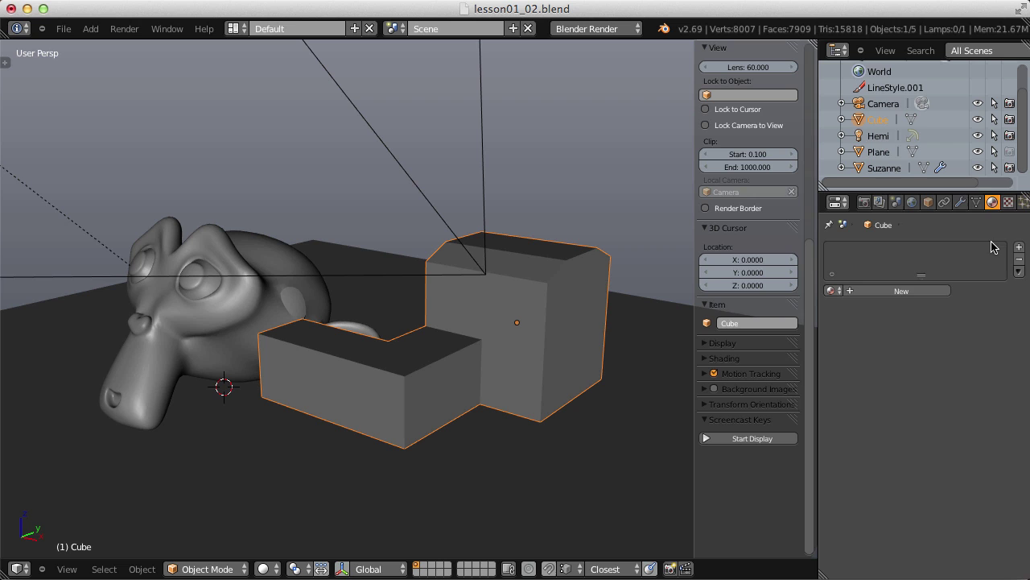
Return to the line set options, render the image with Face Marks selection, and close the render.
{"action": "left_click", "coordinate": [880, 202]}
{"action": "left_click", "coordinate": [124, 28]}
{"action": "left_click", "coordinate": [128, 42]}
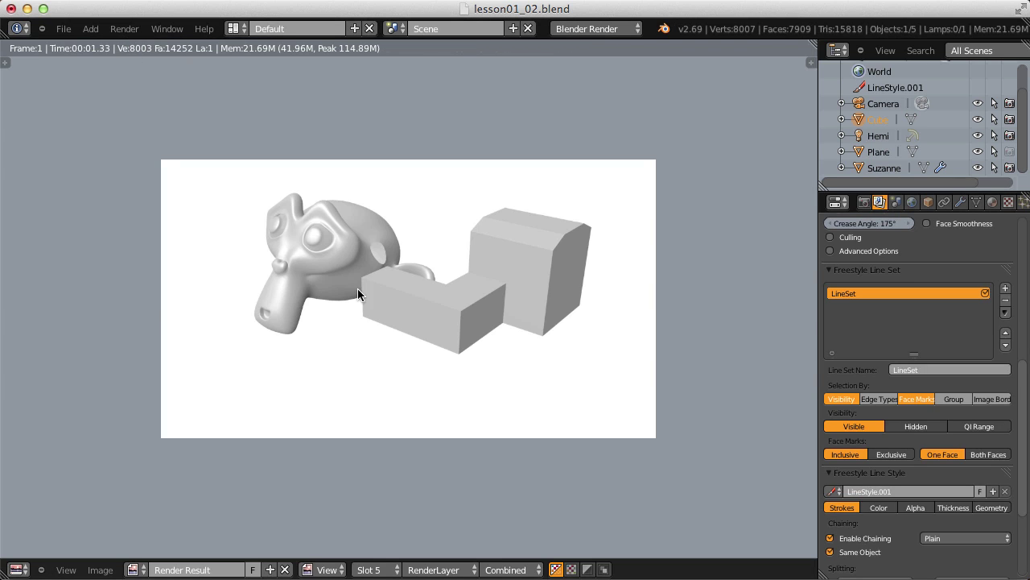
{"action": "key", "text": "Escape"}
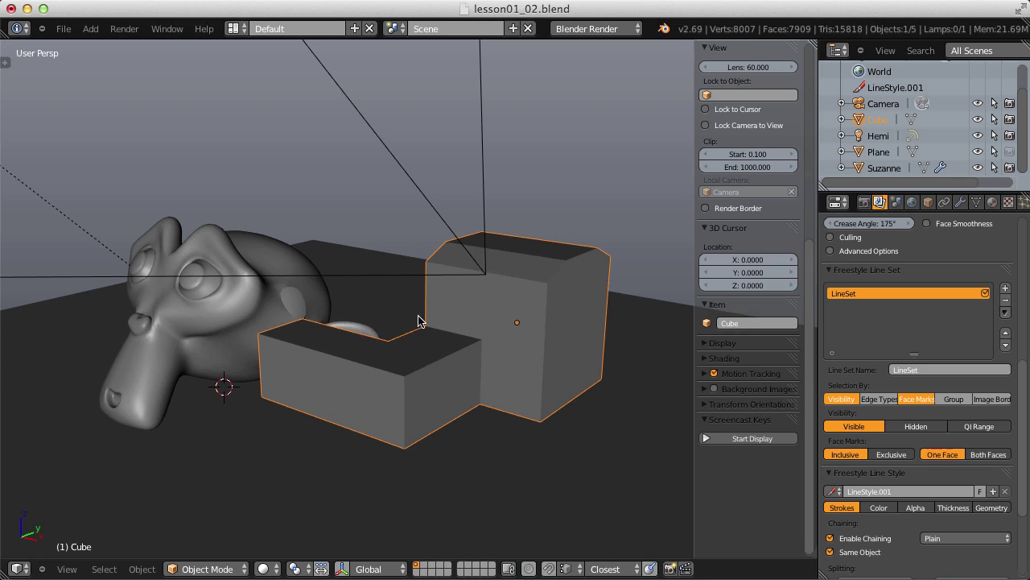
In Edit Mode, mark the six selected faces on the side of Suzanne's snout as Freestyle faces.
{"action": "right_click", "coordinate": [243, 349]}
{"action": "key", "text": "Tab"}
{"action": "scroll", "coordinate": [194, 337], "scroll_direction": "up", "scroll_amount": 6}
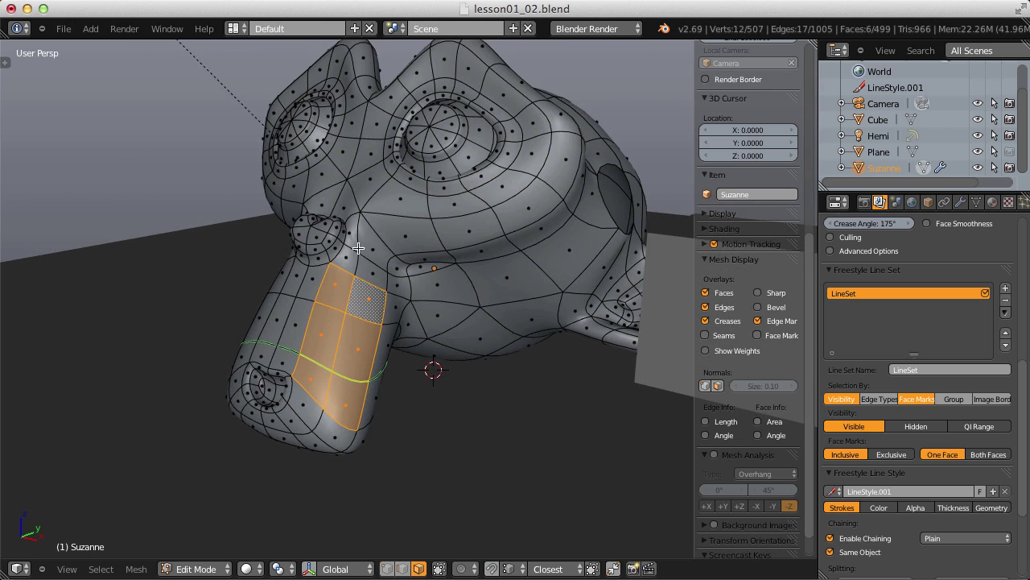
{"action": "middle_click_drag", "start_coordinate": [358, 248], "coordinate": [364, 252]}
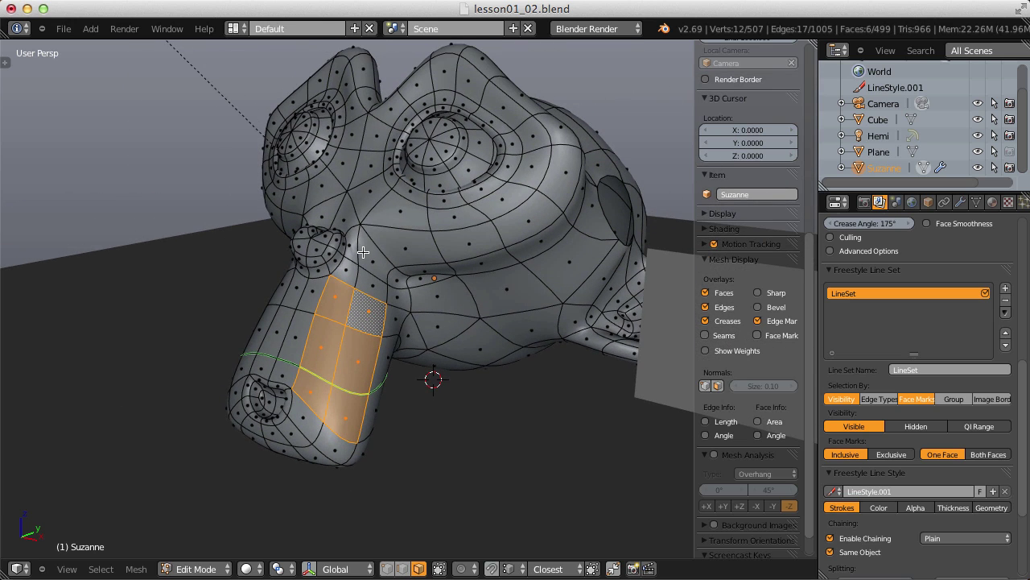
{"action": "key", "text": "ctrl+f"}
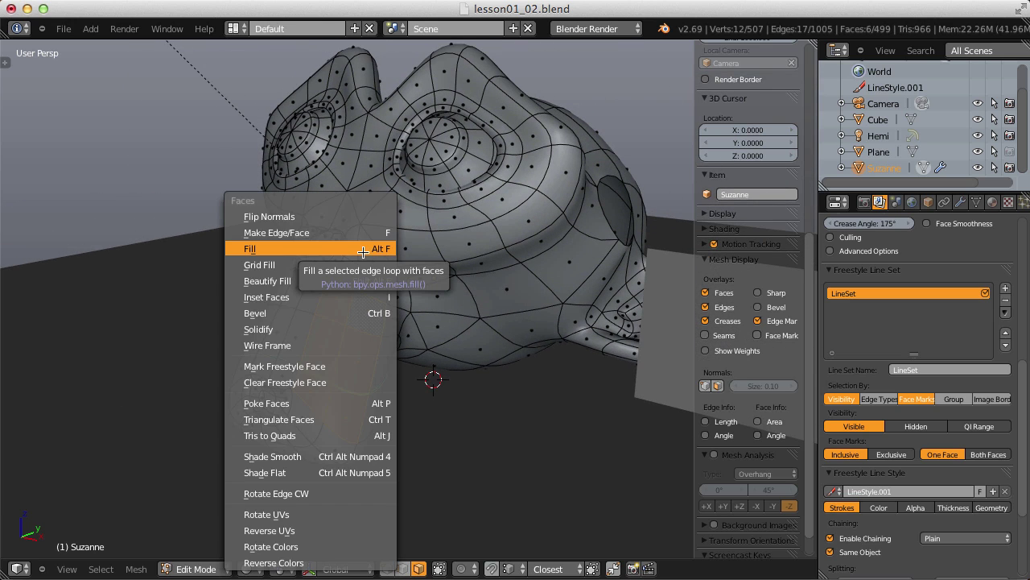
{"action": "left_click", "coordinate": [323, 369]}
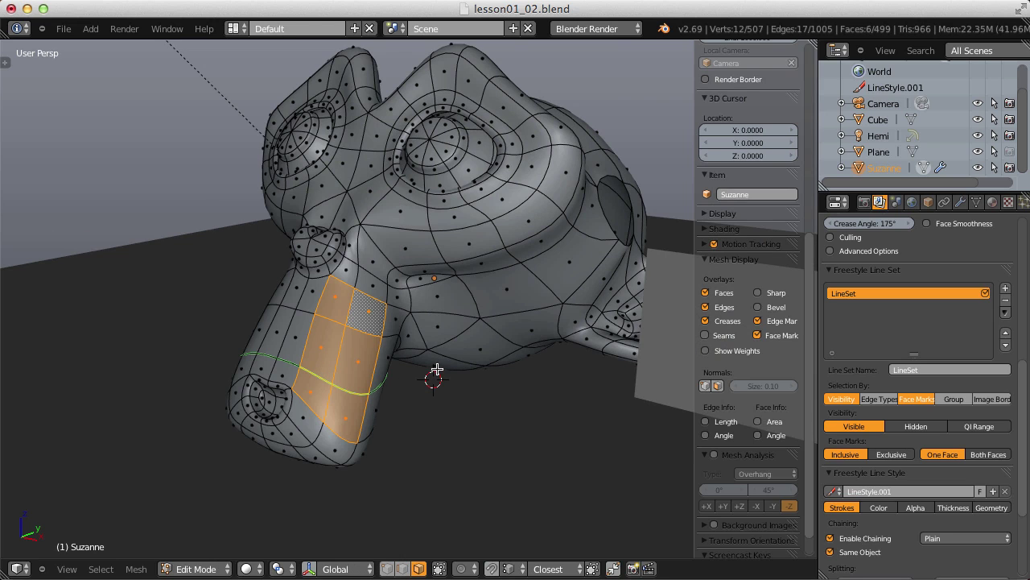
Deselect all of Suzanne's faces and render the image with the marked snout faces.
{"action": "key", "text": "a"}
{"action": "middle_click_drag", "start_coordinate": [422, 352], "coordinate": [425, 322]}
{"action": "left_click", "coordinate": [124, 28]}
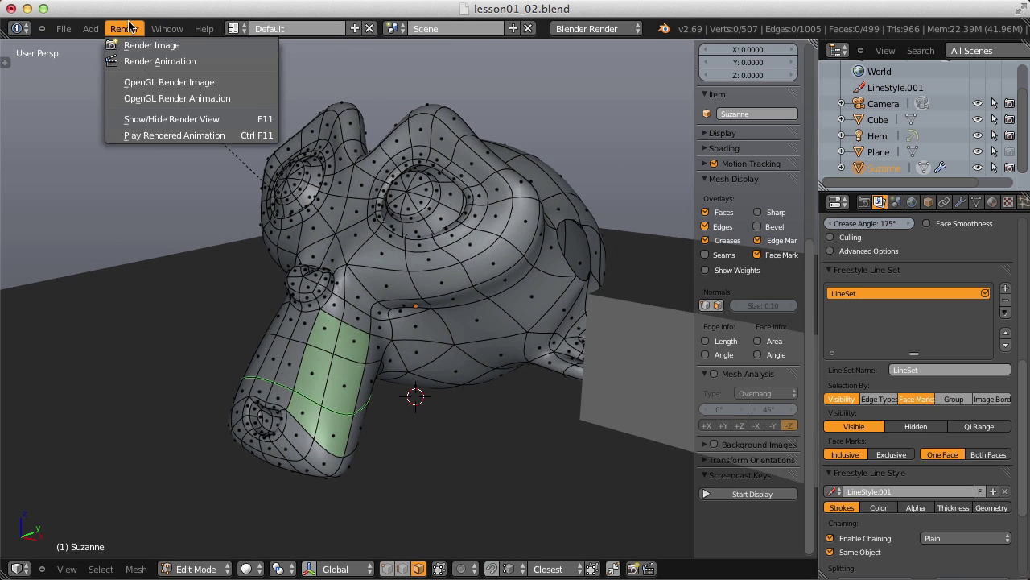
{"action": "left_click", "coordinate": [132, 44]}
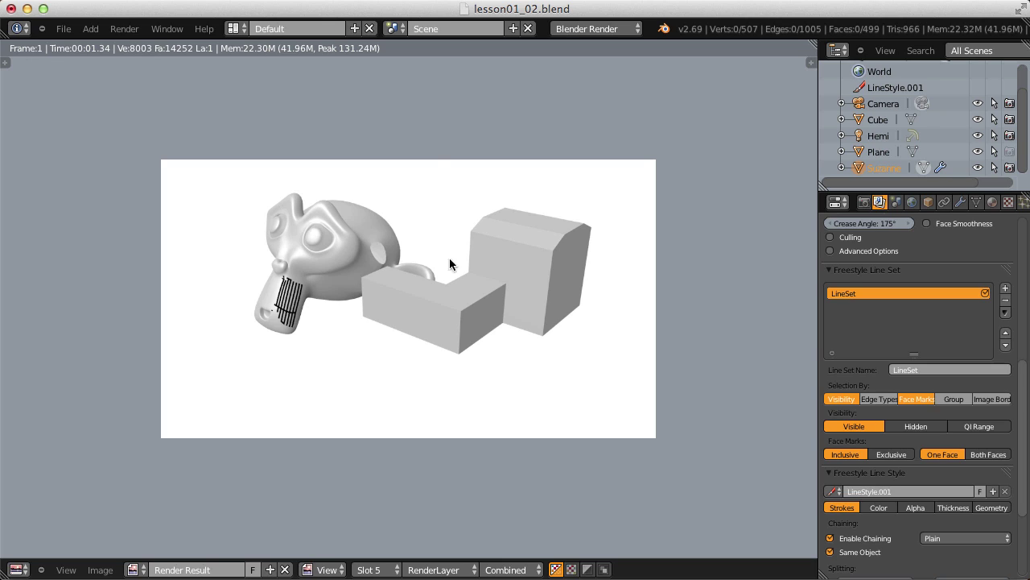
Set the line set's Face Marks option to Exclusive and render the image.
{"action": "left_click", "coordinate": [894, 456]}
{"action": "left_click", "coordinate": [117, 30]}
{"action": "left_click", "coordinate": [124, 45]}
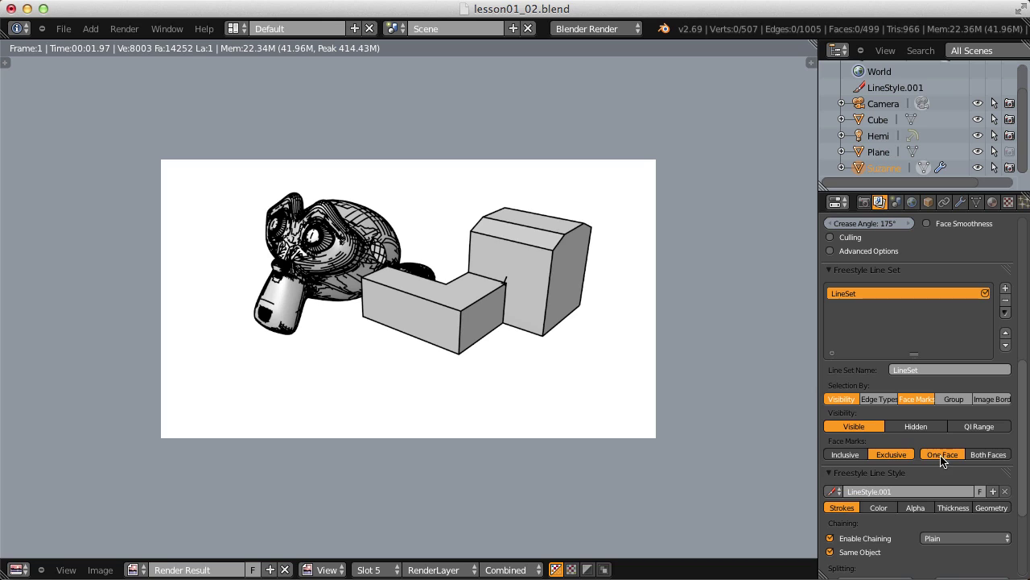
Set the Face Marks condition to Both Faces and render the image into Slot 6.
{"action": "left_click", "coordinate": [989, 454]}
{"action": "left_click", "coordinate": [390, 569]}
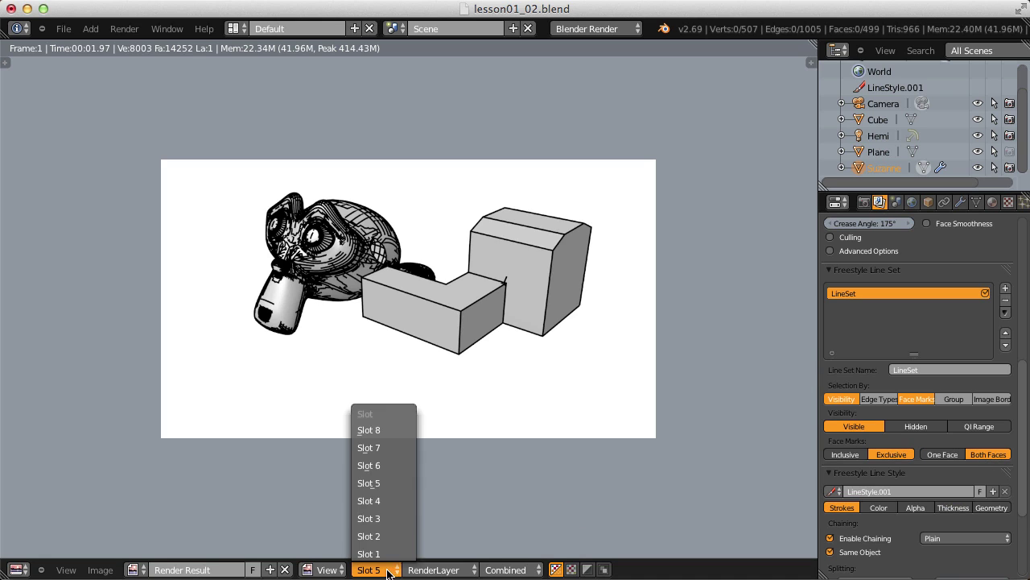
{"action": "left_click", "coordinate": [398, 465]}
{"action": "left_click", "coordinate": [124, 28]}
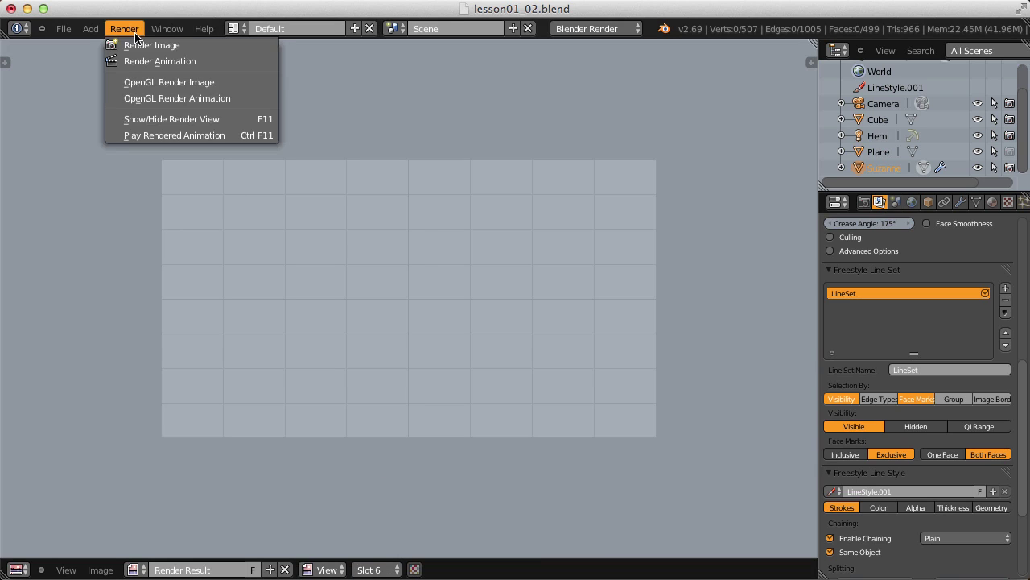
{"action": "left_click", "coordinate": [139, 46]}
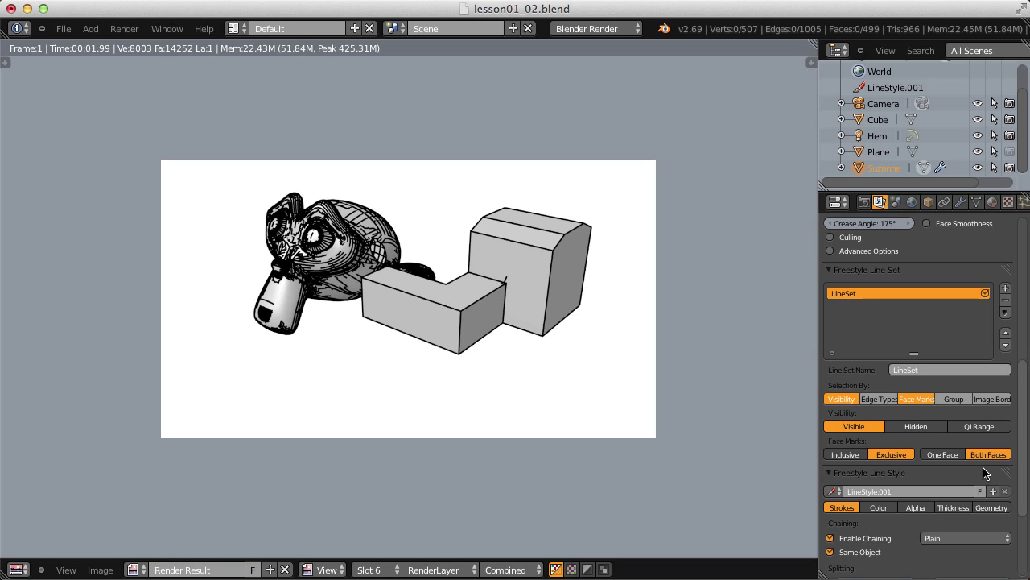
Set Face Marks back to One Face and Inclusive, and switch the selection criterion from Face Marks to Group.
{"action": "left_click", "coordinate": [942, 455]}
{"action": "left_click", "coordinate": [846, 454]}
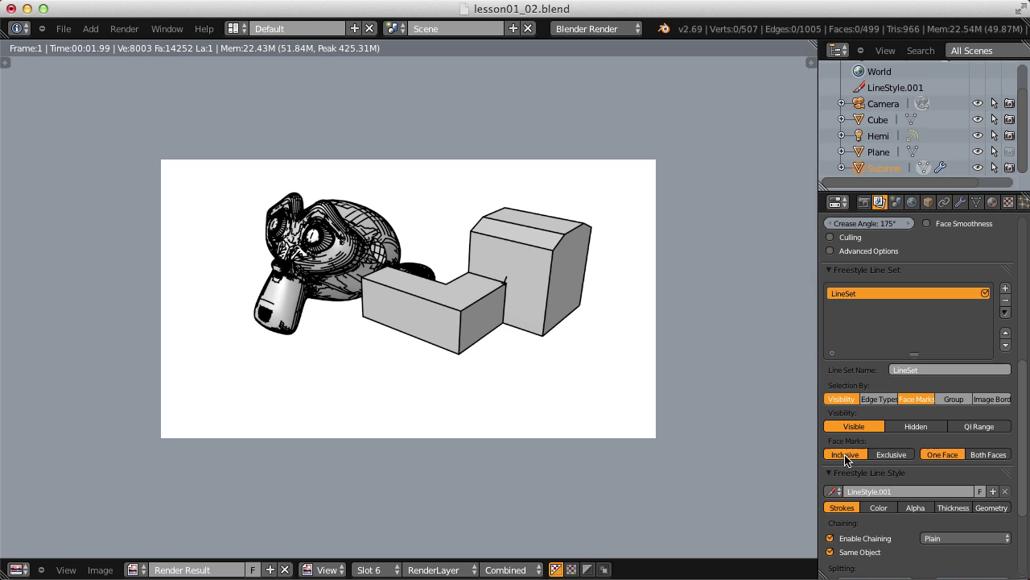
{"action": "left_click", "coordinate": [954, 399]}
{"action": "left_click", "coordinate": [919, 399]}
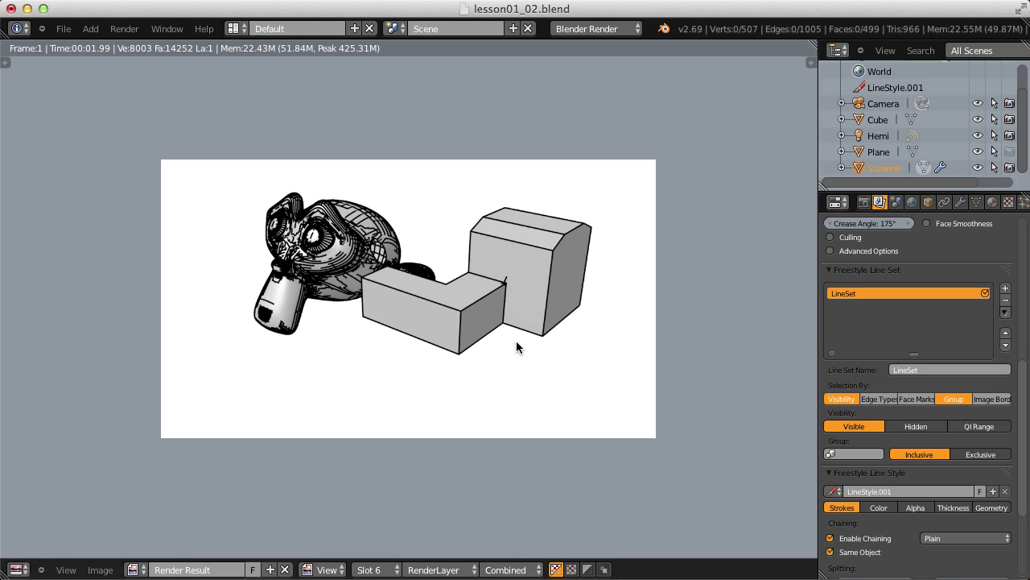
Close the render, leave Edit Mode, and create a new group named "monkey" containing Suzanne.
{"action": "key", "text": "Escape"}
{"action": "key", "text": "Tab"}
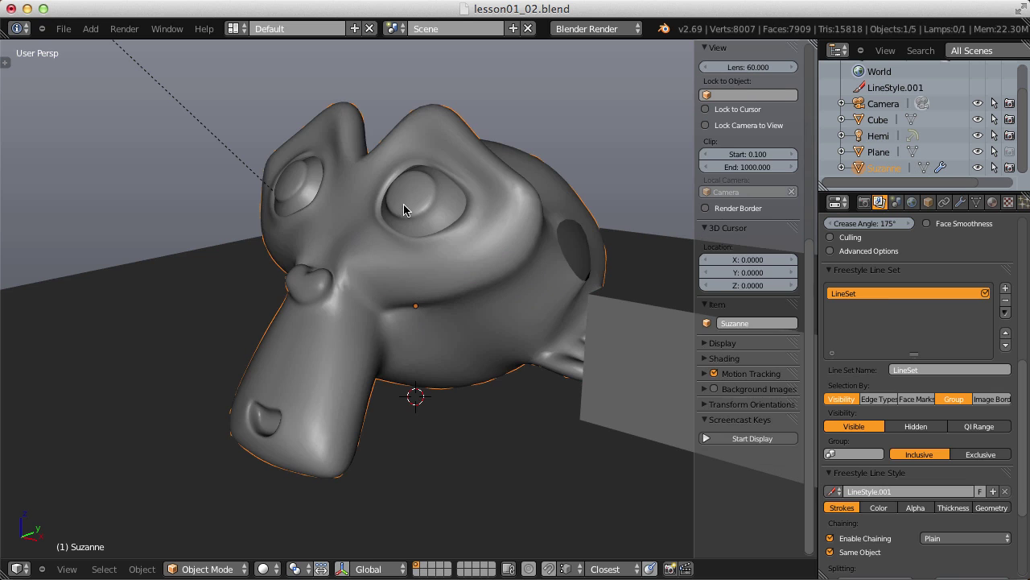
{"action": "middle_click_drag", "start_coordinate": [403, 203], "coordinate": [450, 226]}
{"action": "scroll", "coordinate": [450, 226], "scroll_direction": "down", "scroll_amount": 6}
{"action": "scroll", "coordinate": [421, 223], "scroll_direction": "up", "scroll_amount": 4}
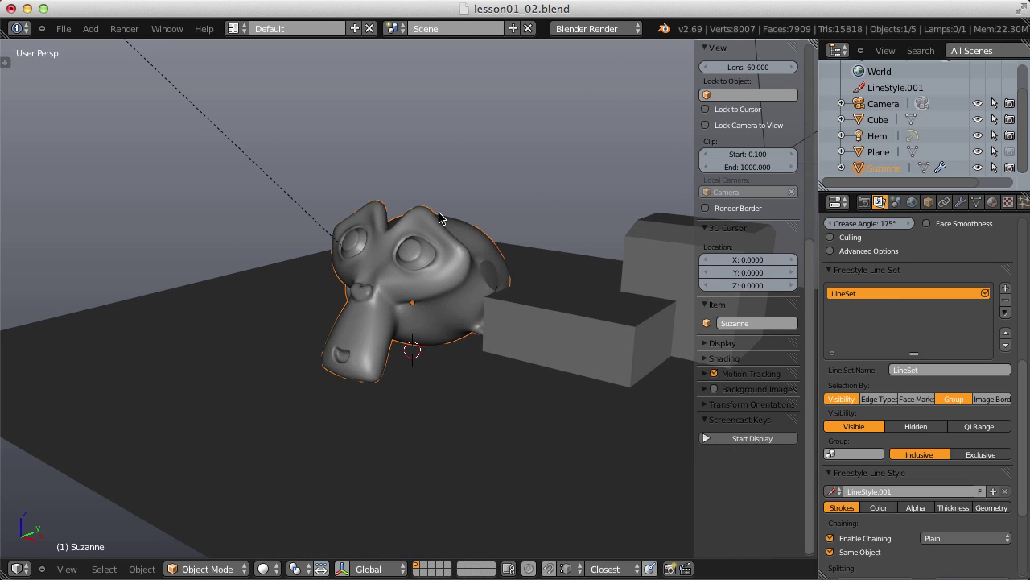
{"action": "key", "text": "t"}
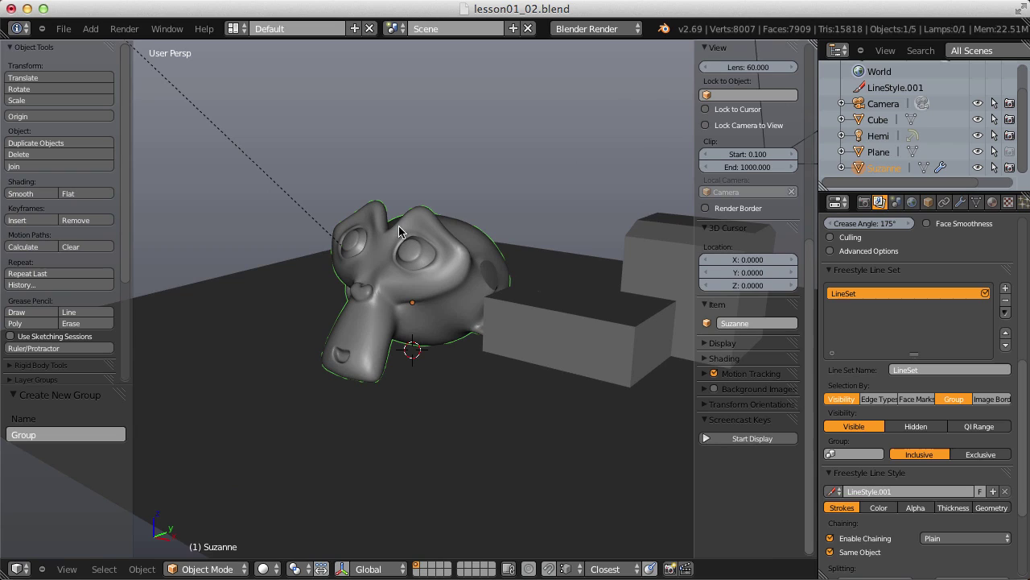
{"action": "left_click", "coordinate": [37, 439]}
{"action": "type", "text": "monkey"}
{"action": "key", "text": "Return"}
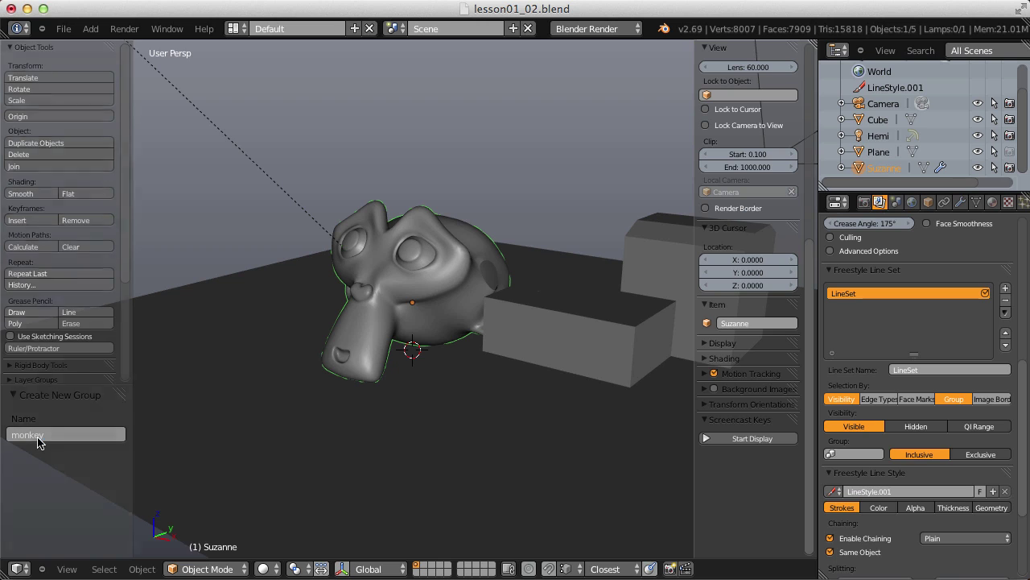
Assign the "monkey" group to the line set's Group selection, keeping it Inclusive, and render the image.
{"action": "key", "text": "t"}
{"action": "left_click", "coordinate": [842, 454]}
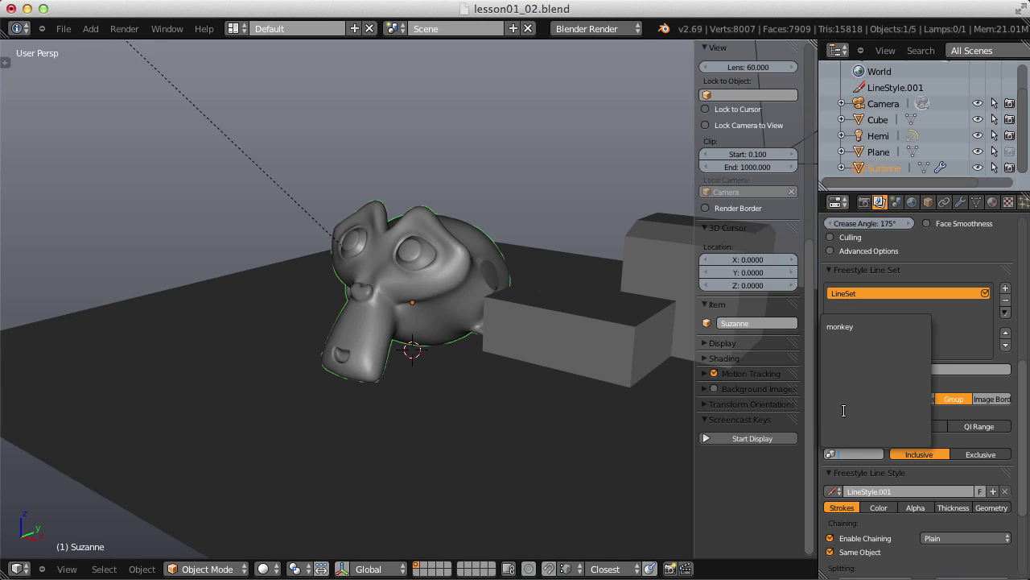
{"action": "left_click", "coordinate": [841, 326]}
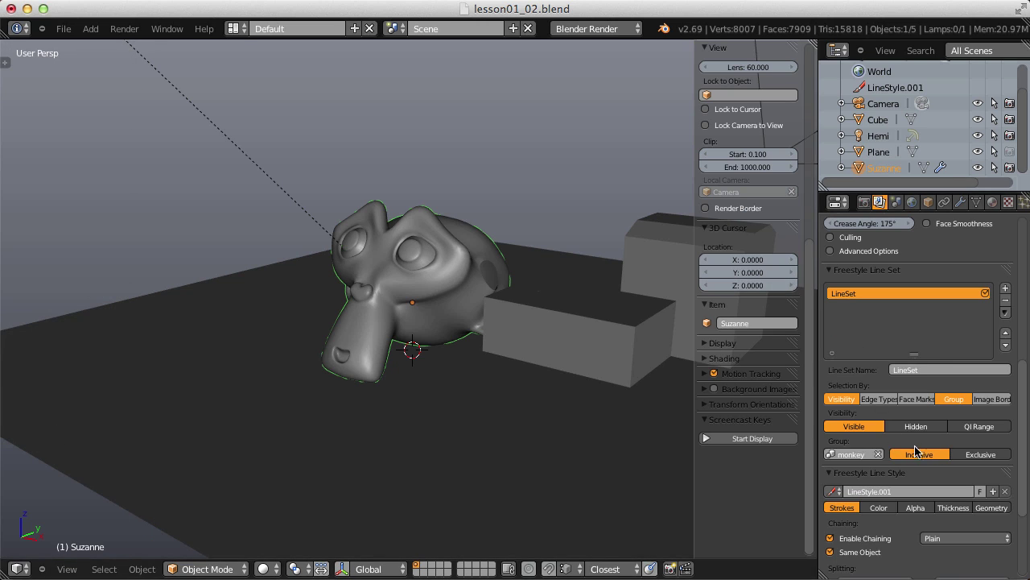
{"action": "left_click", "coordinate": [124, 28]}
{"action": "left_click", "coordinate": [161, 42]}
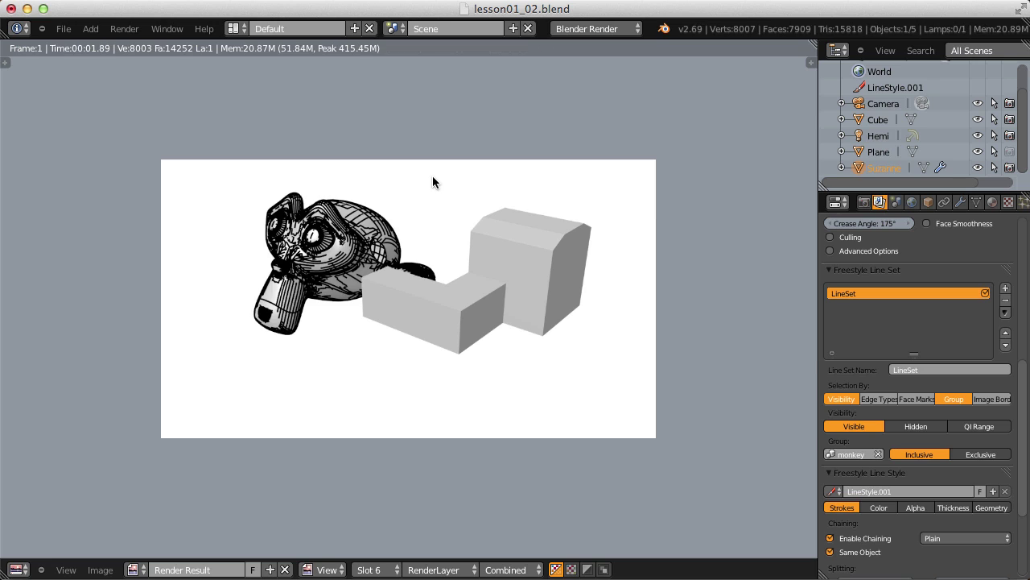
Set the line set's Group option to Exclusive and render the image.
{"action": "left_click", "coordinate": [979, 454]}
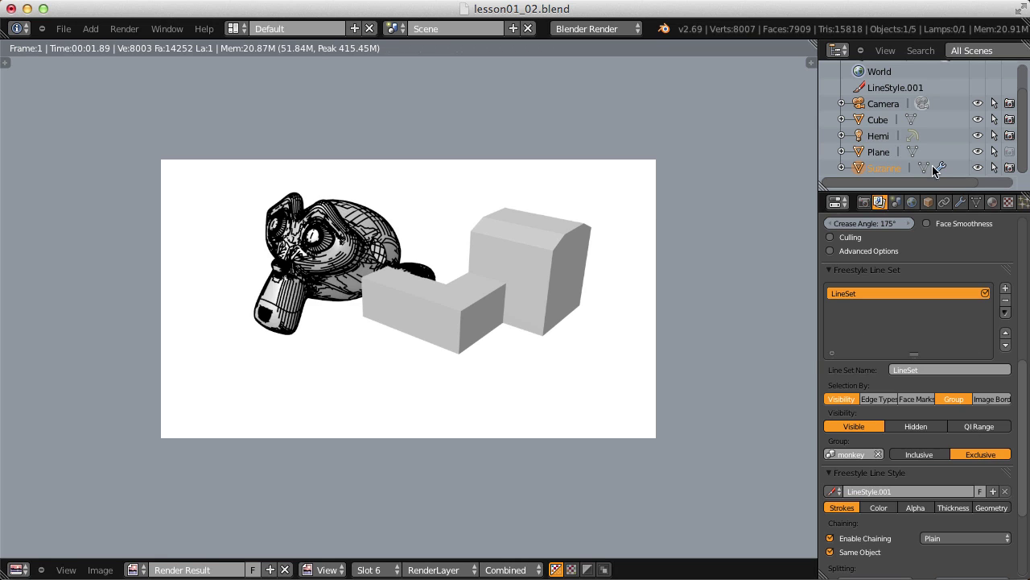
{"action": "left_click", "coordinate": [120, 29]}
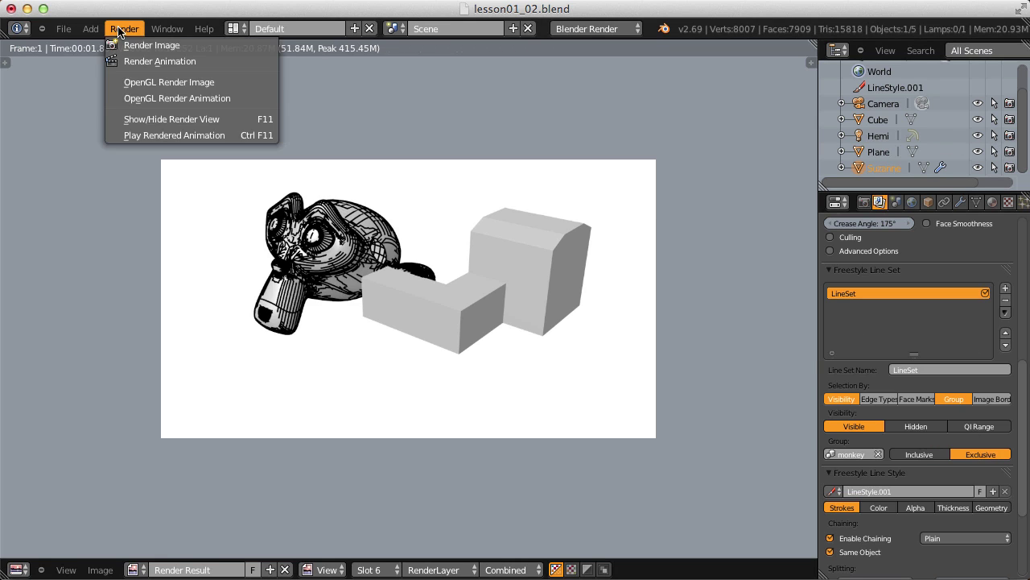
{"action": "left_click", "coordinate": [127, 45]}
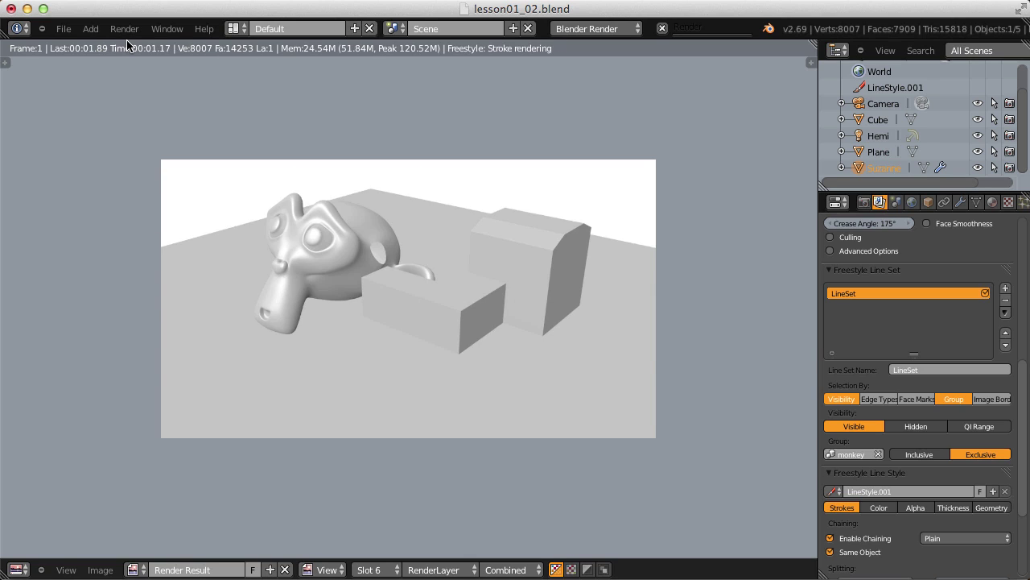
Turn off selection by Group for the line set and enable selection by Image Border and Edge Types.
{"action": "left_click", "coordinate": [956, 400]}
{"action": "left_click", "coordinate": [995, 400]}
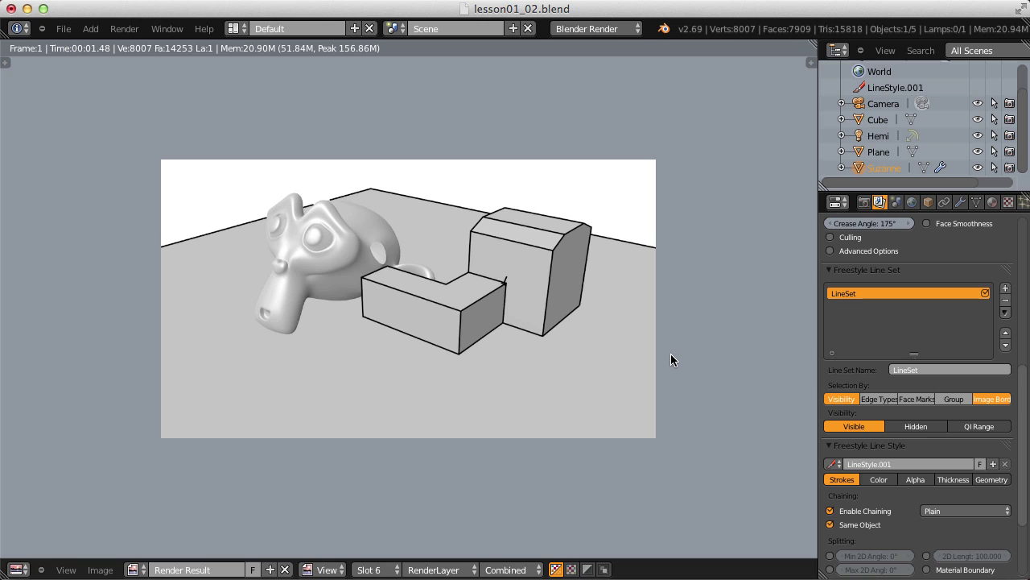
{"action": "left_click", "coordinate": [880, 399]}
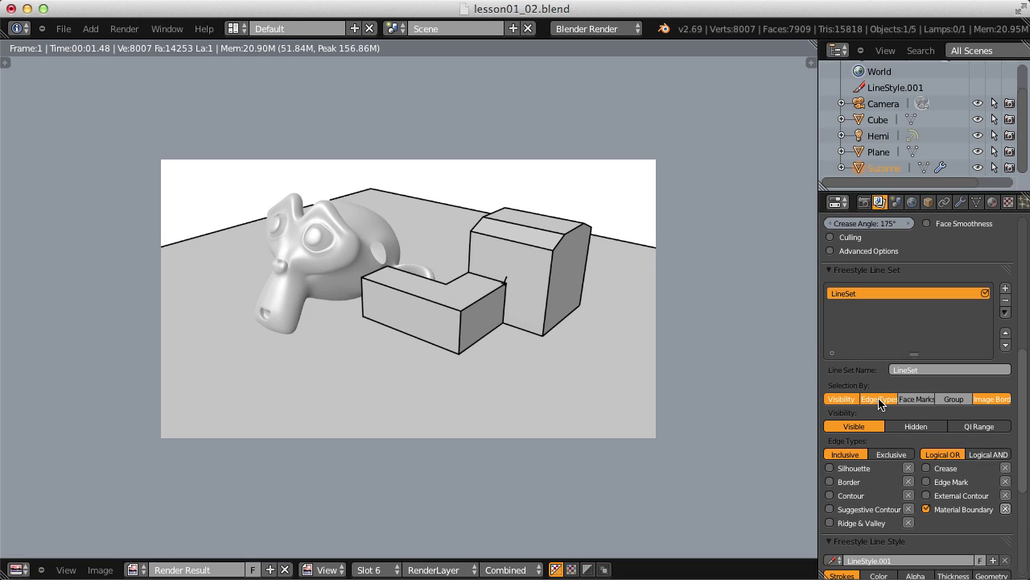
Replace the Material Boundary edge type with Crease and set the Freestyle crease angle to 160°.
{"action": "left_click", "coordinate": [927, 509]}
{"action": "left_click", "coordinate": [927, 468]}
{"action": "left_click", "coordinate": [869, 223]}
{"action": "type", "text": "160"}
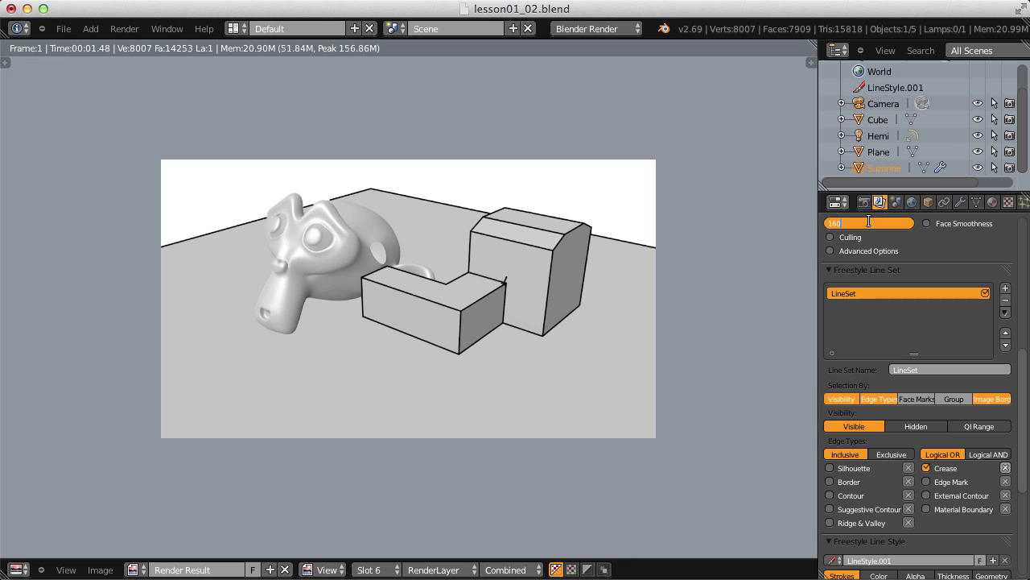
{"action": "key", "text": "Return"}
Enable the Silhouette and Contour edge types in addition to Crease and render the image.
{"action": "left_click", "coordinate": [830, 469]}
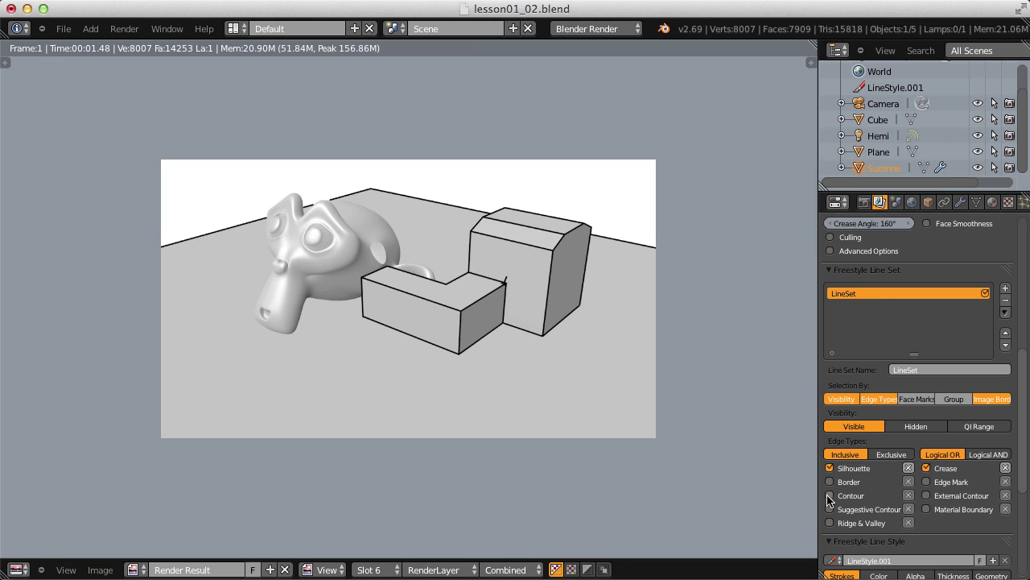
{"action": "left_click", "coordinate": [830, 495]}
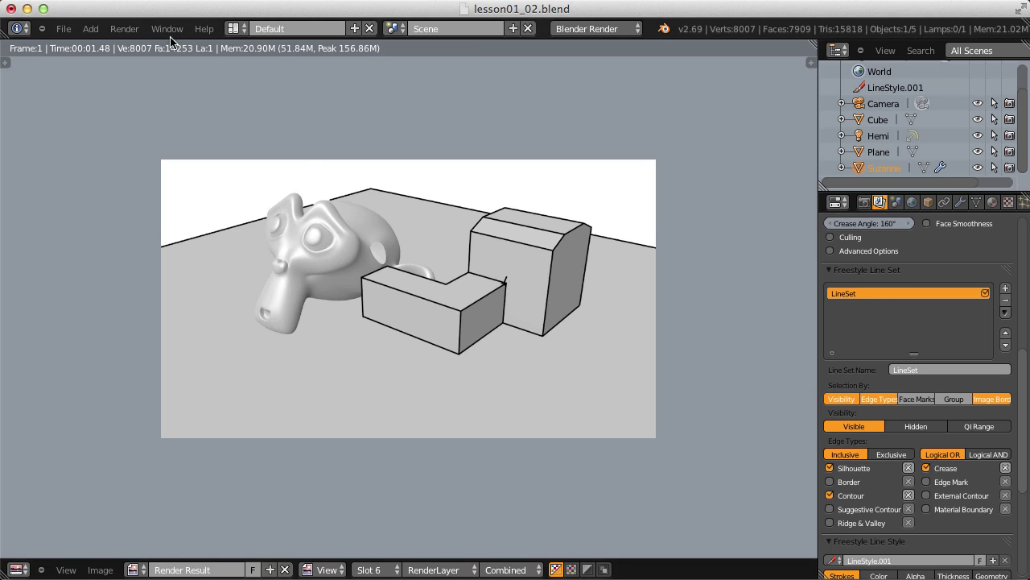
{"action": "left_click", "coordinate": [124, 28]}
{"action": "left_click", "coordinate": [148, 45]}
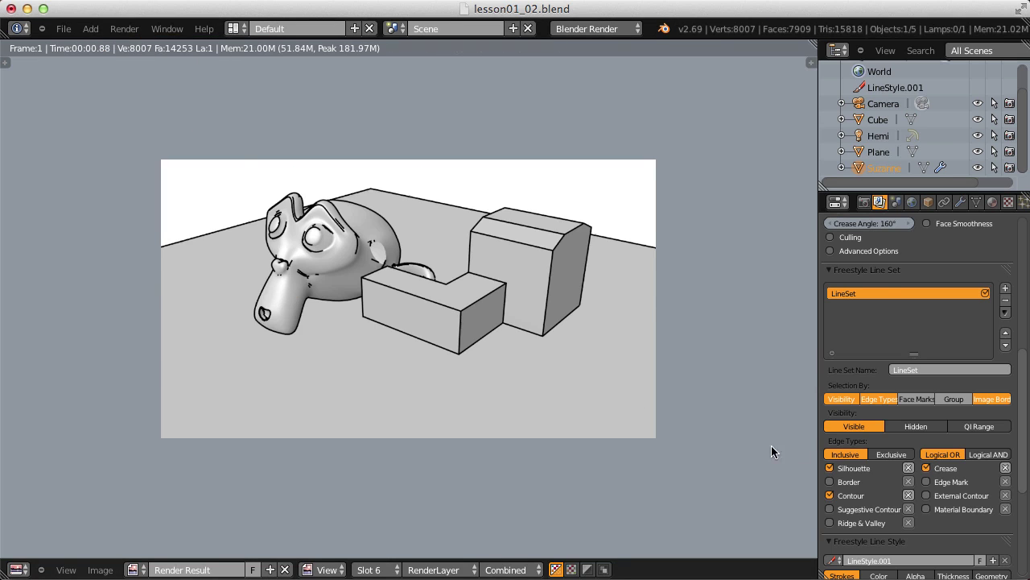
Look through the Strokes, Color, Alpha, Thickness and Geometry settings of the Freestyle line style.
{"action": "scroll", "coordinate": [866, 414], "scroll_direction": "down", "scroll_amount": 4}
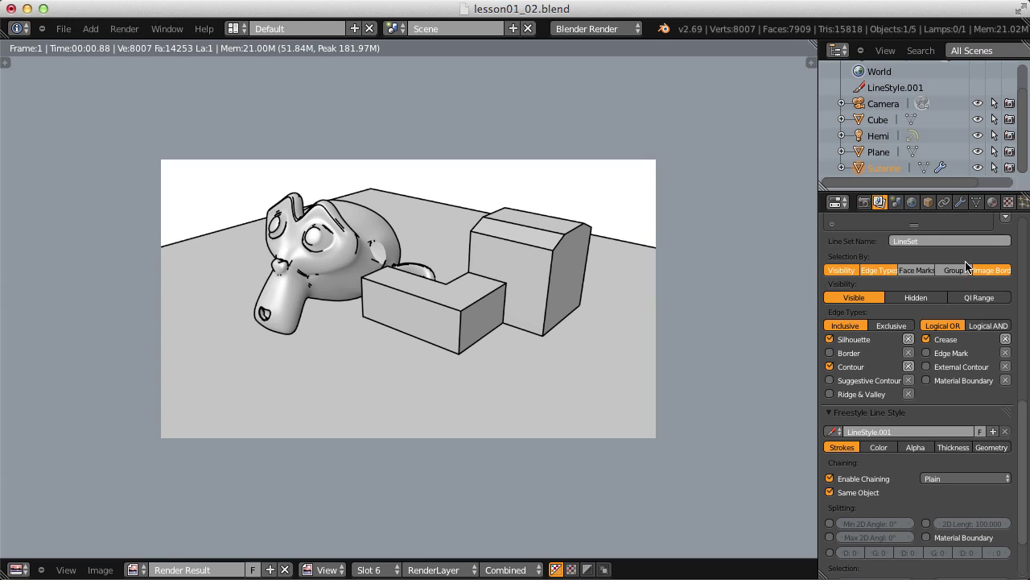
{"action": "left_click", "coordinate": [879, 447]}
{"action": "left_click", "coordinate": [924, 447]}
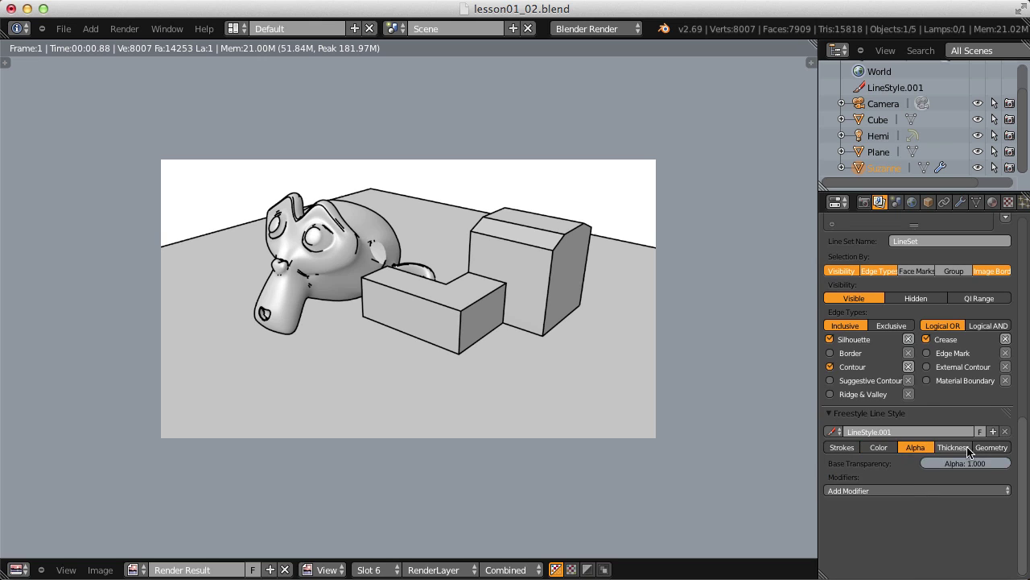
{"action": "left_click", "coordinate": [953, 447]}
{"action": "left_click", "coordinate": [991, 447]}
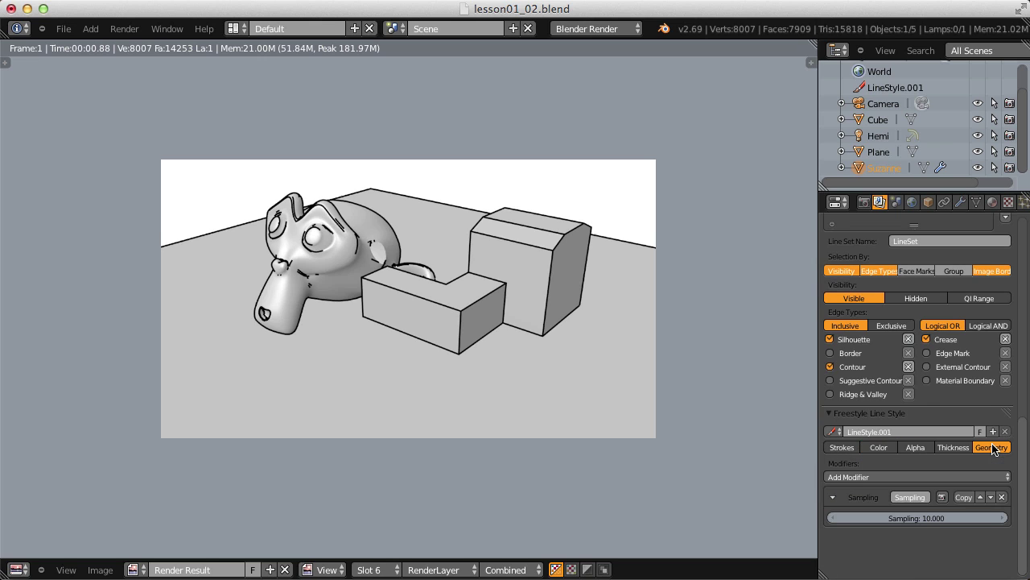
{"action": "left_click", "coordinate": [842, 447]}
{"action": "left_click", "coordinate": [878, 447]}
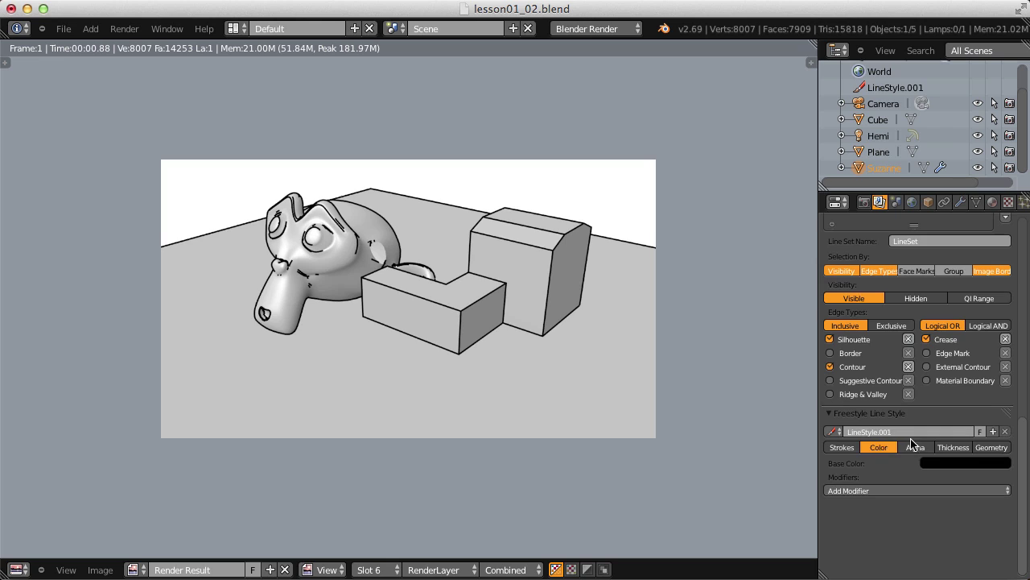
{"action": "left_click", "coordinate": [915, 446]}
{"action": "left_click", "coordinate": [953, 447]}
{"action": "left_click", "coordinate": [991, 447]}
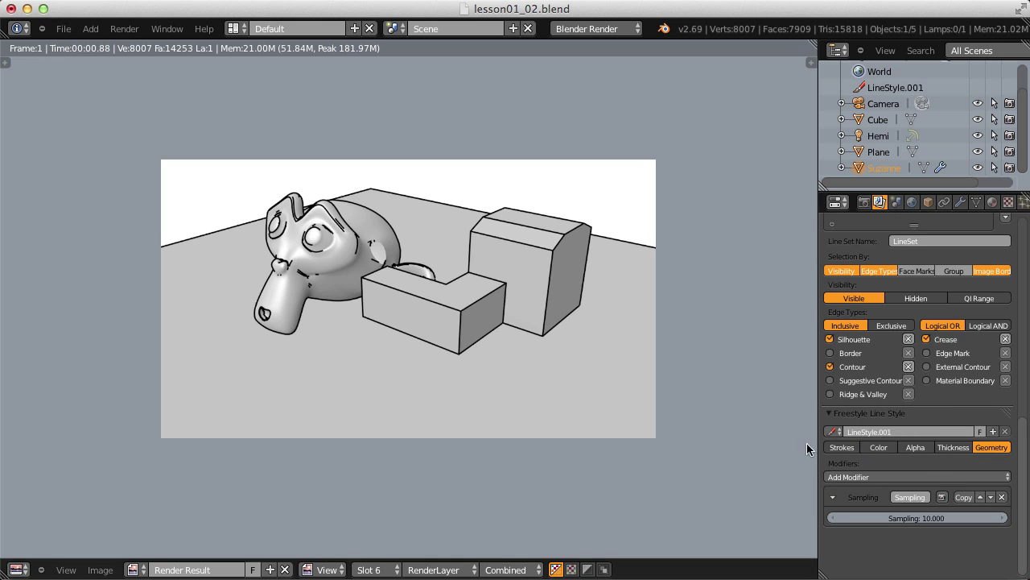
{"action": "left_click", "coordinate": [842, 447]}
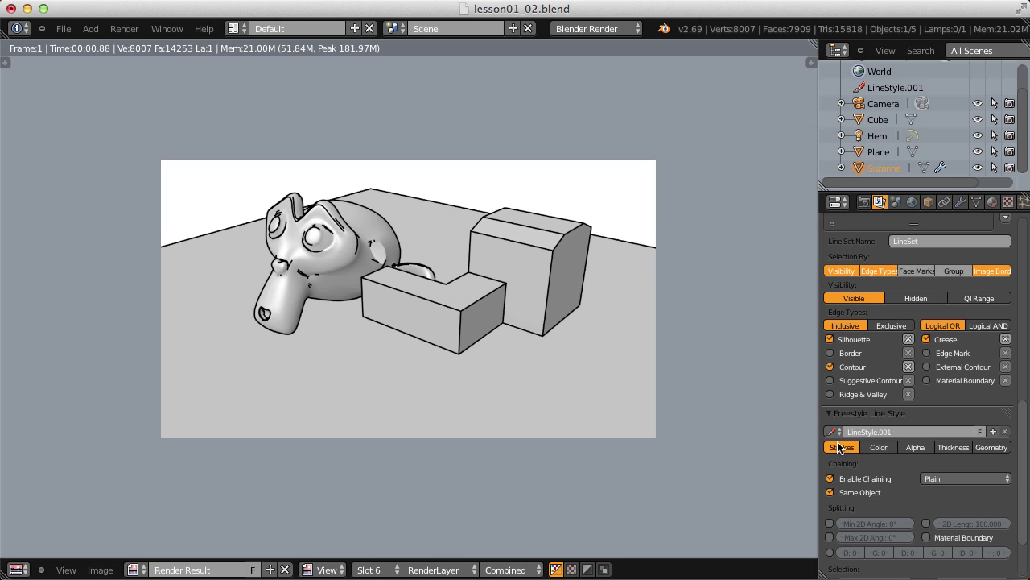
{"action": "left_click", "coordinate": [878, 446]}
{"action": "left_click", "coordinate": [915, 448]}
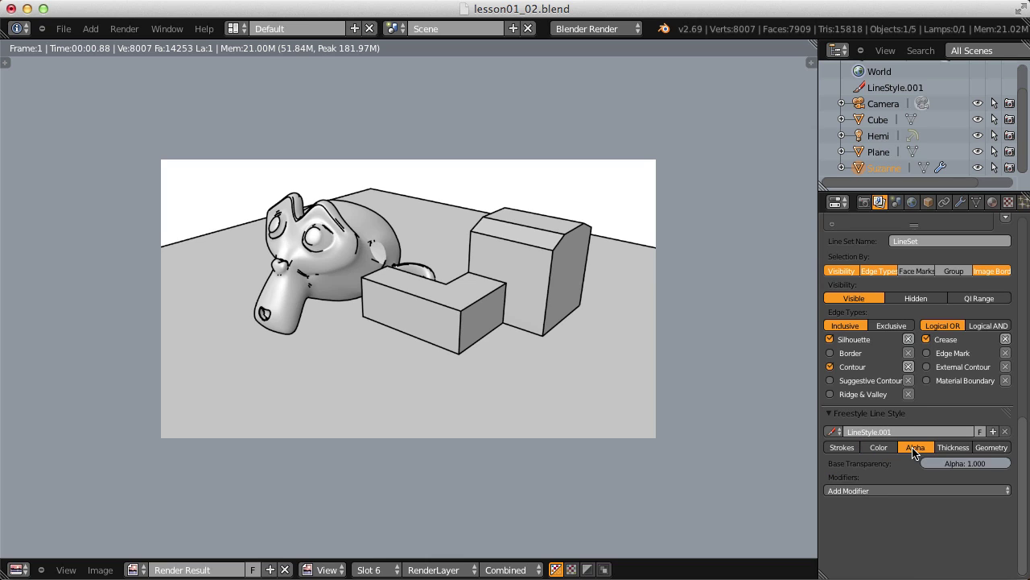
{"action": "left_click", "coordinate": [954, 448]}
{"action": "left_click", "coordinate": [993, 447]}
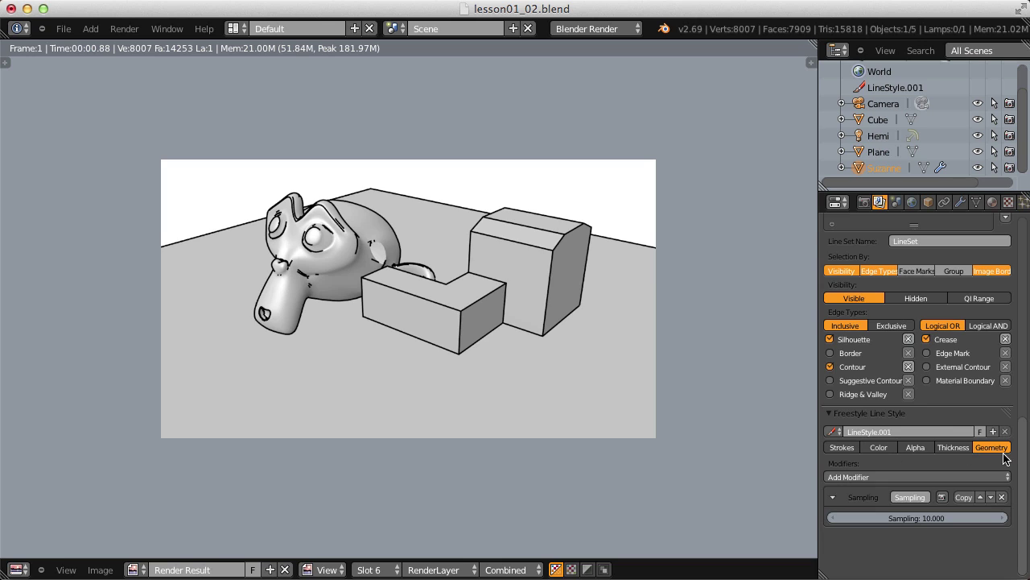
{"action": "left_click", "coordinate": [842, 448]}
Disable chaining for the Freestyle line style and render the image at 100% resolution scale.
{"action": "left_click_drag", "start_coordinate": [1023, 423], "coordinate": [1024, 457]}
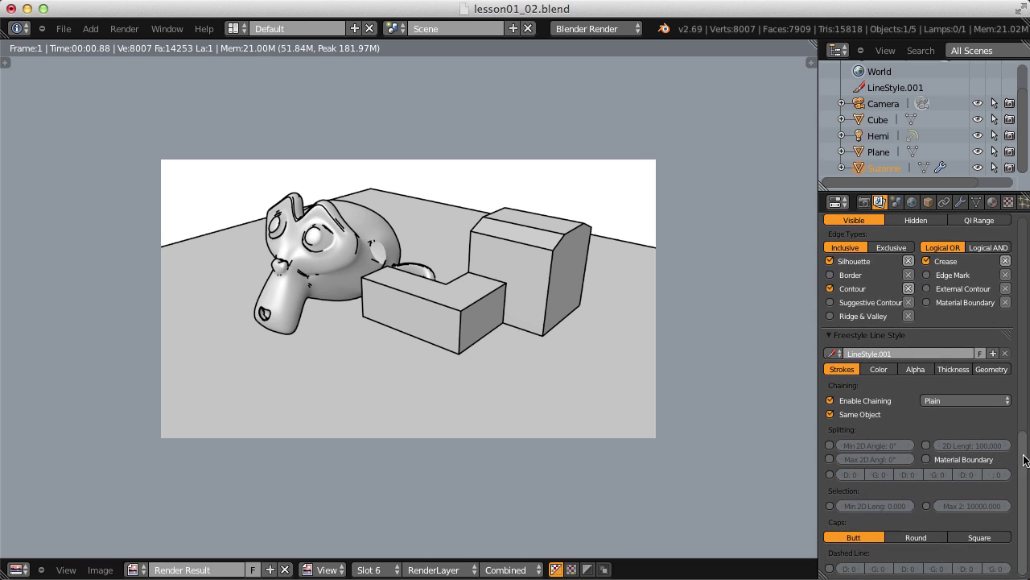
{"action": "left_click", "coordinate": [831, 401]}
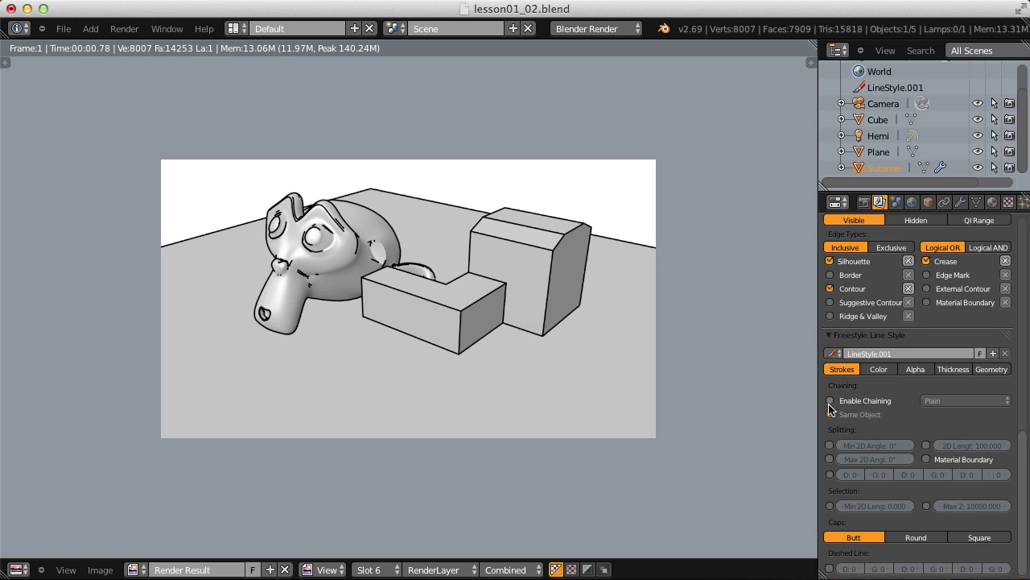
{"action": "left_click_drag", "start_coordinate": [1026, 447], "coordinate": [1026, 440]}
{"action": "scroll", "coordinate": [1026, 440], "scroll_direction": "up", "scroll_amount": 10}
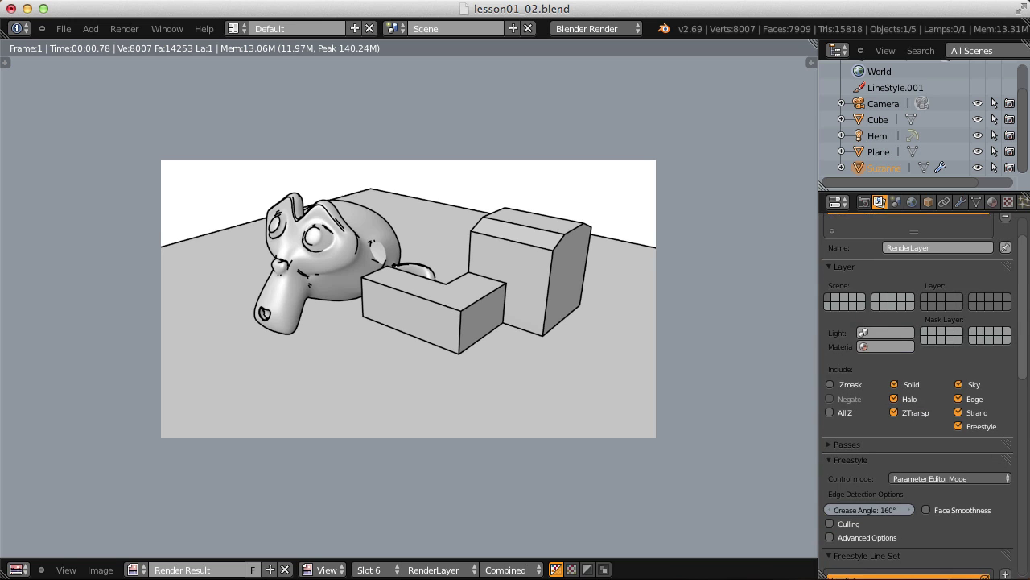
{"action": "left_click", "coordinate": [866, 202]}
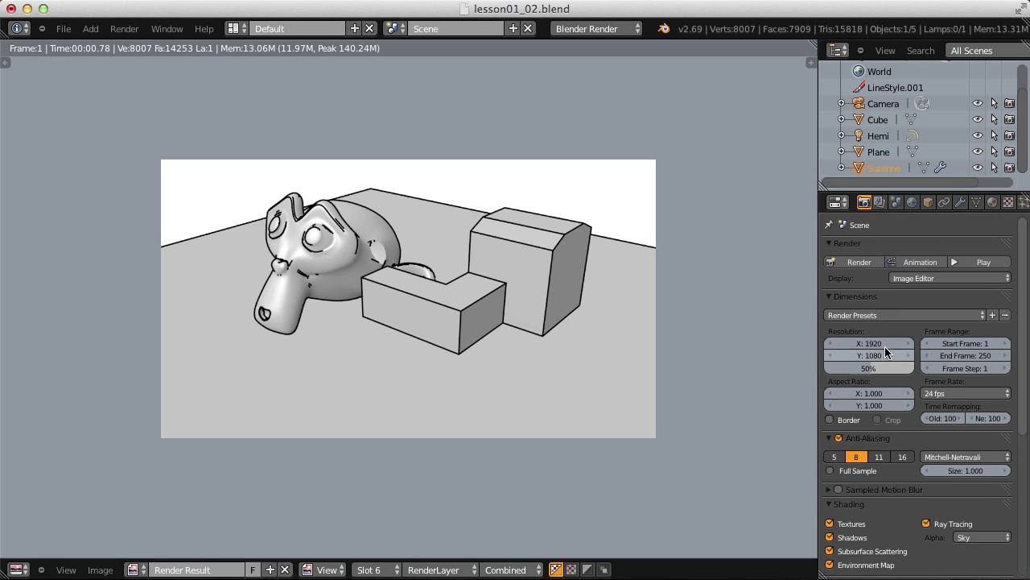
{"action": "left_click", "coordinate": [858, 367]}
{"action": "type", "text": "100"}
{"action": "key", "text": "Return"}
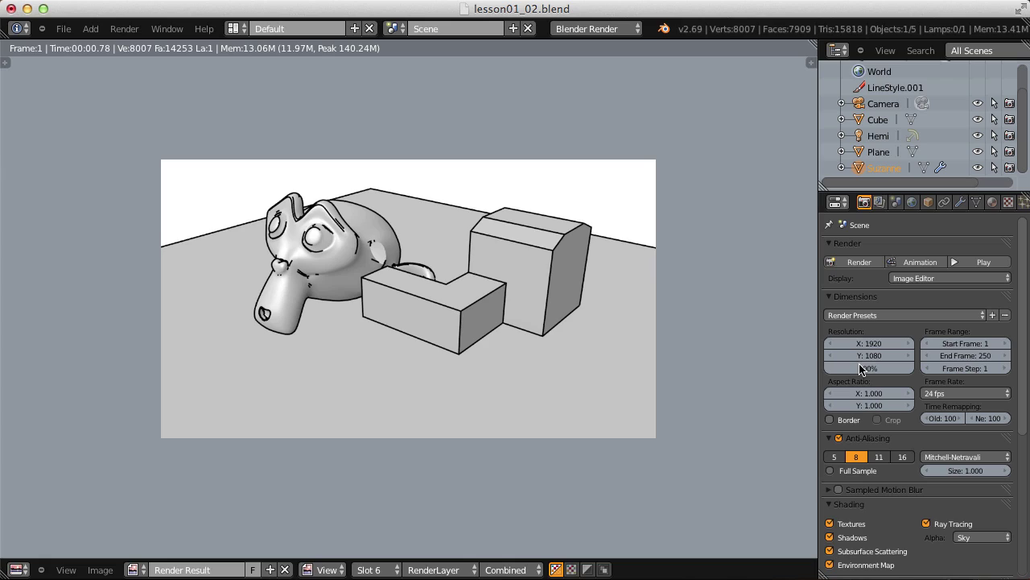
{"action": "key", "text": "F12"}
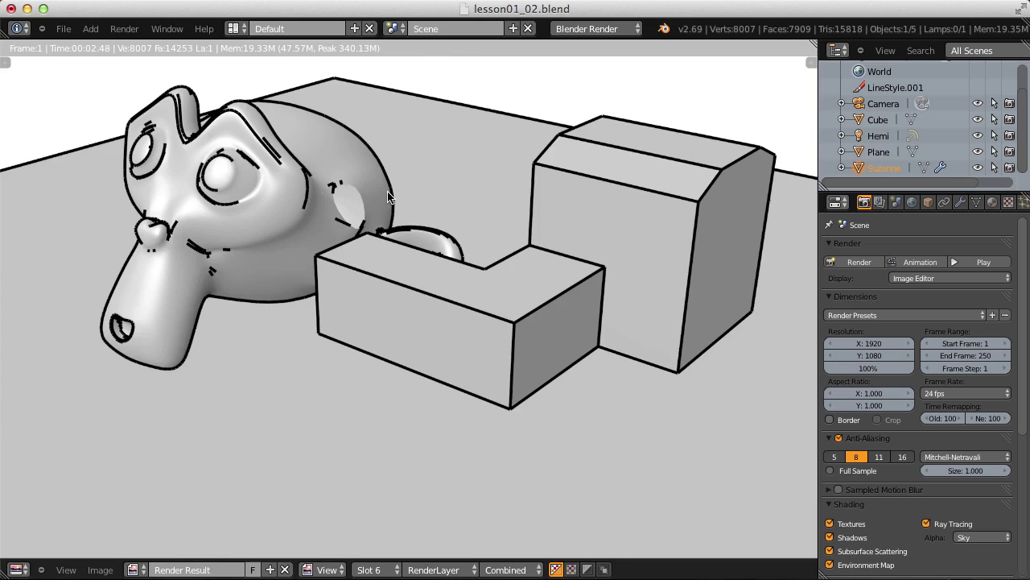
Examine the unchained strokes around Suzanne's eye up close in the render.
{"action": "scroll", "coordinate": [480, 286], "scroll_direction": "up", "scroll_amount": 8}
{"action": "scroll", "coordinate": [393, 294], "scroll_direction": "up", "scroll_amount": 2}
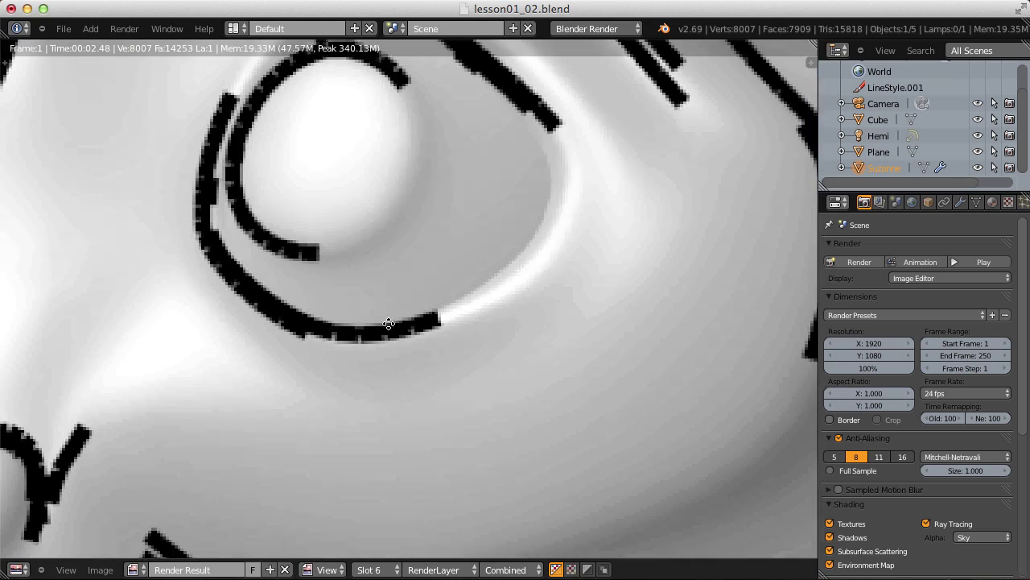
{"action": "scroll", "coordinate": [395, 282], "scroll_direction": "down", "scroll_amount": 4}
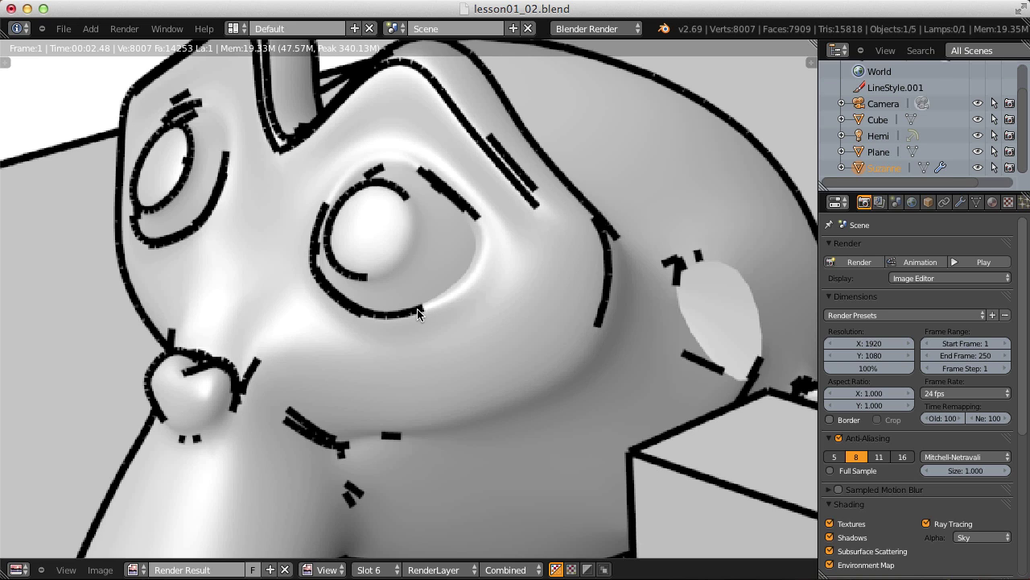
{"action": "scroll", "coordinate": [418, 266], "scroll_direction": "up", "scroll_amount": 1}
{"action": "left_click", "coordinate": [879, 202]}
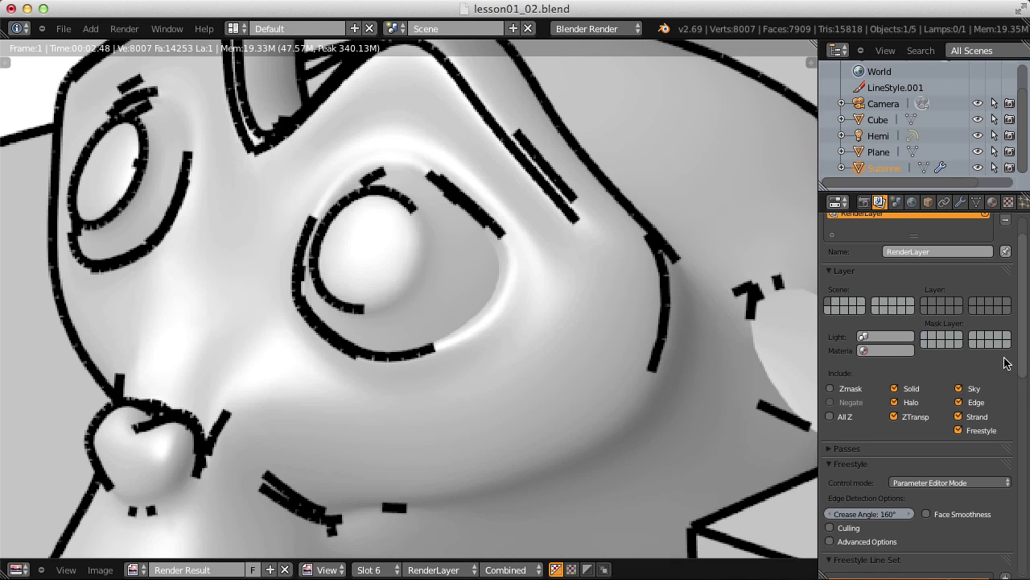
{"action": "scroll", "coordinate": [1005, 363], "scroll_direction": "down", "scroll_amount": 10}
{"action": "scroll", "coordinate": [393, 315], "scroll_direction": "up", "scroll_amount": 2}
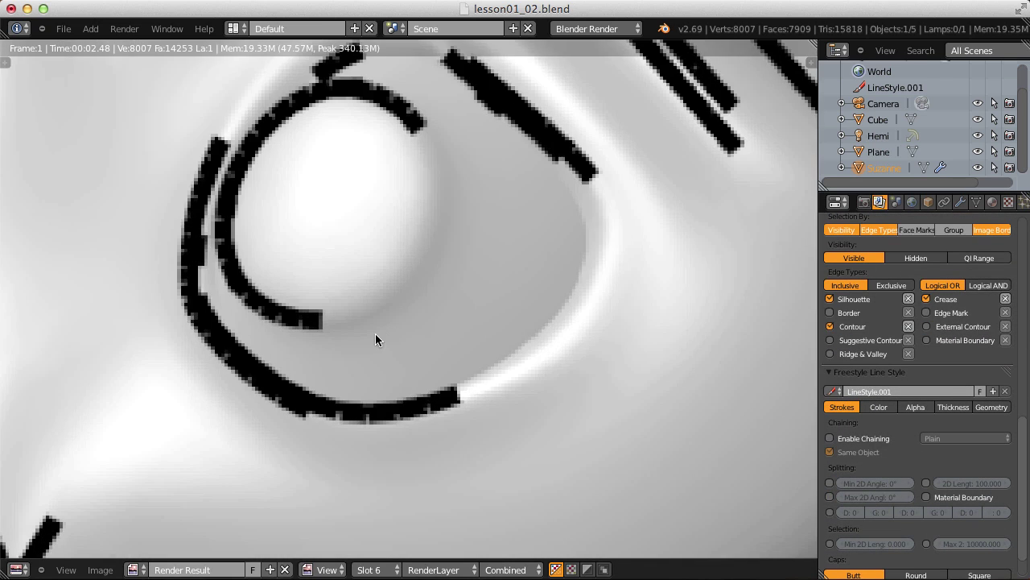
{"action": "scroll", "coordinate": [375, 339], "scroll_direction": "down", "scroll_amount": 3}
{"action": "scroll", "coordinate": [427, 354], "scroll_direction": "left", "scroll_amount": 3}
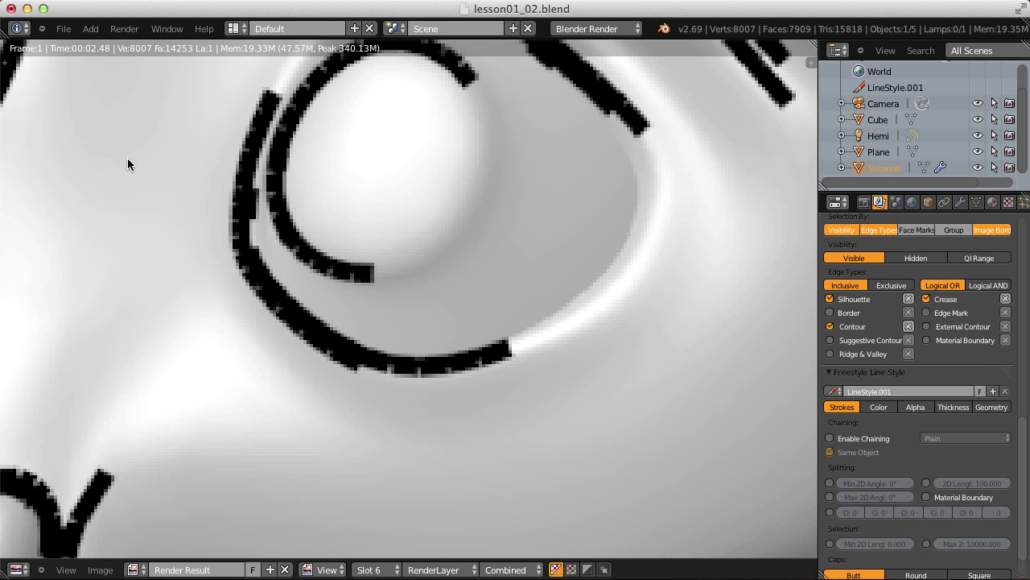
Enable chaining for the line style again and render the image into Slot 5.
{"action": "left_click", "coordinate": [830, 438]}
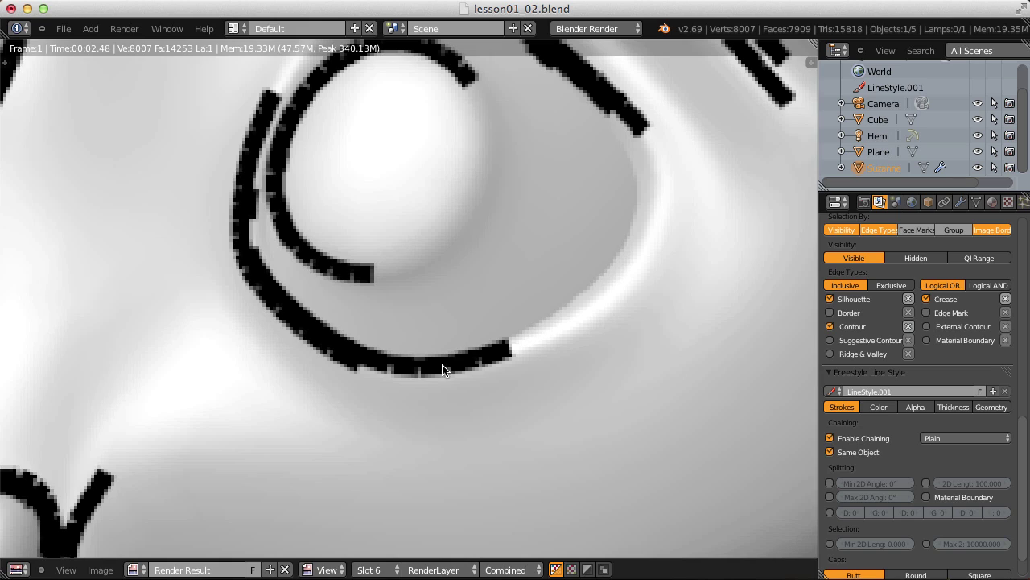
{"action": "left_click", "coordinate": [375, 570]}
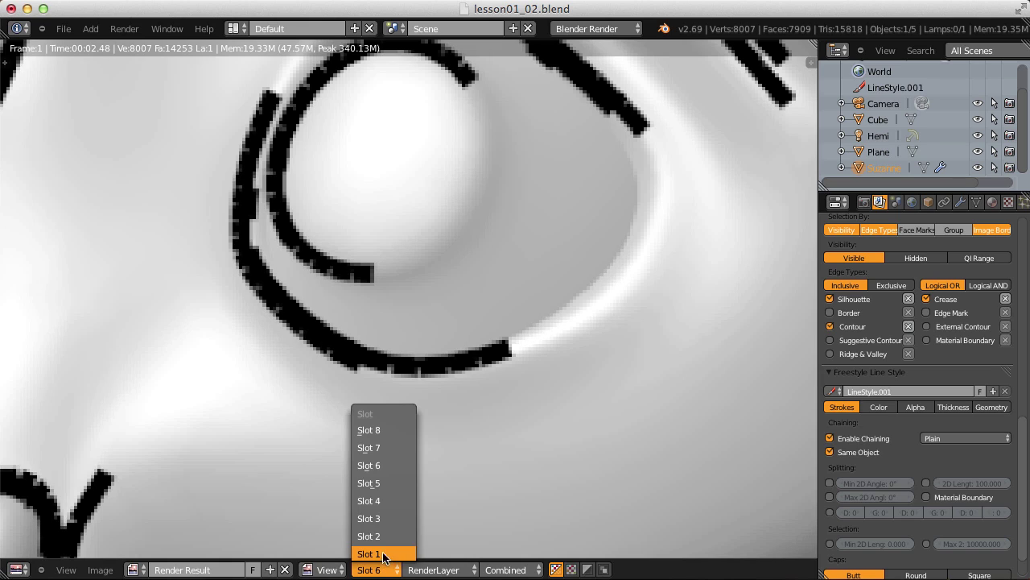
{"action": "left_click", "coordinate": [381, 483]}
{"action": "left_click", "coordinate": [124, 29]}
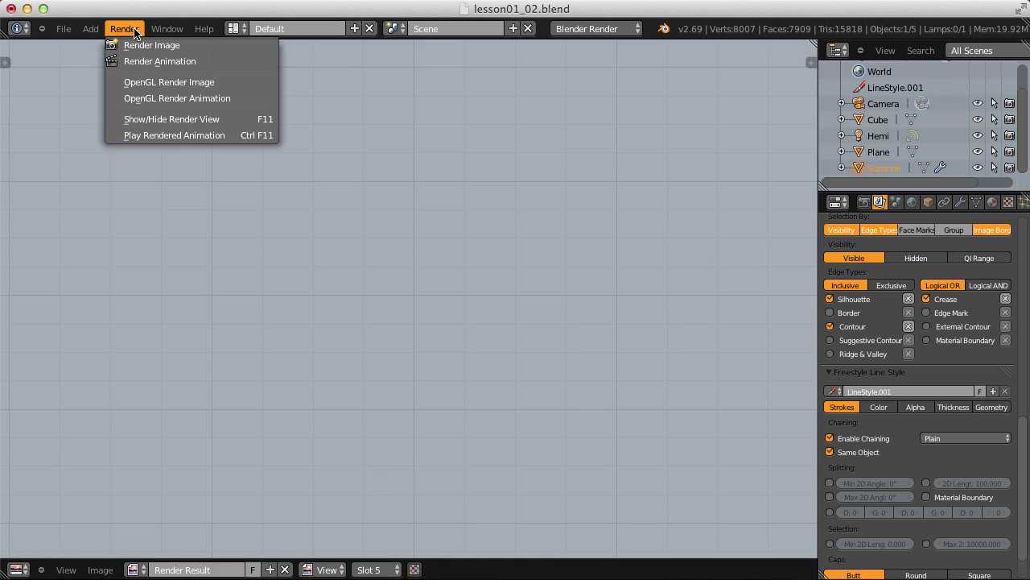
{"action": "left_click", "coordinate": [139, 44]}
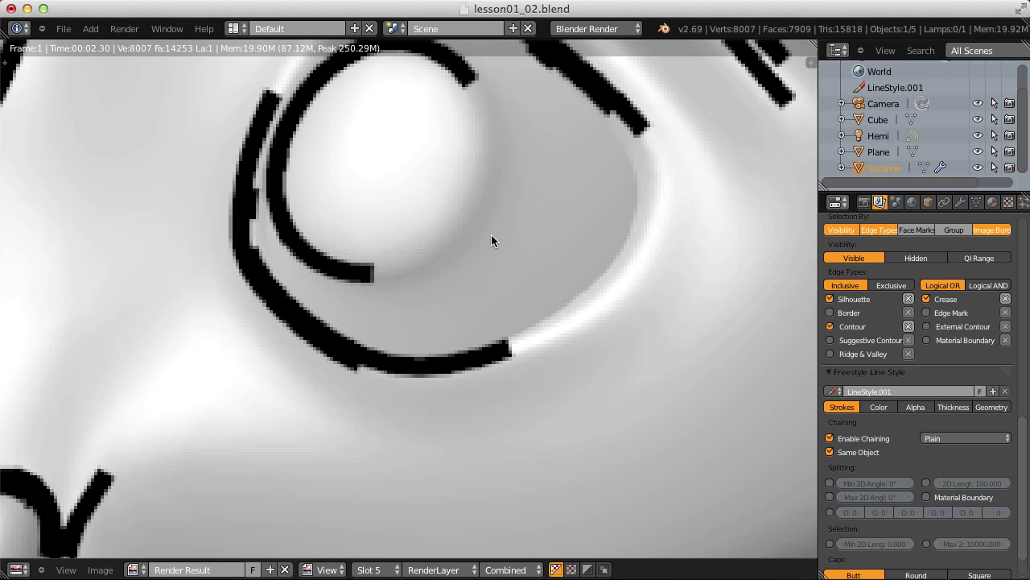
Set the line style's chaining method to Sketchy and render the image into Slot 6.
{"action": "left_click", "coordinate": [930, 438]}
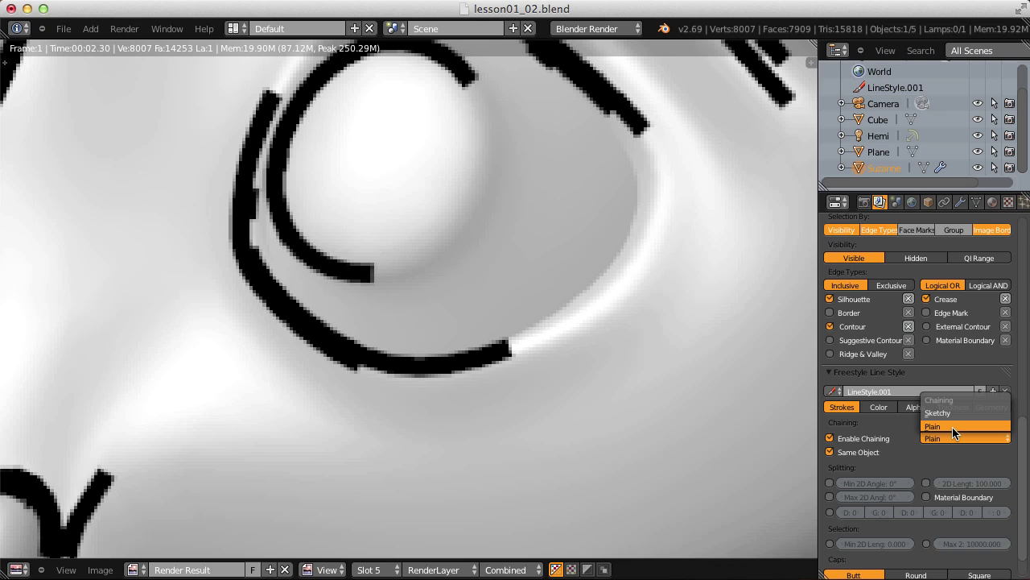
{"action": "left_click", "coordinate": [954, 413]}
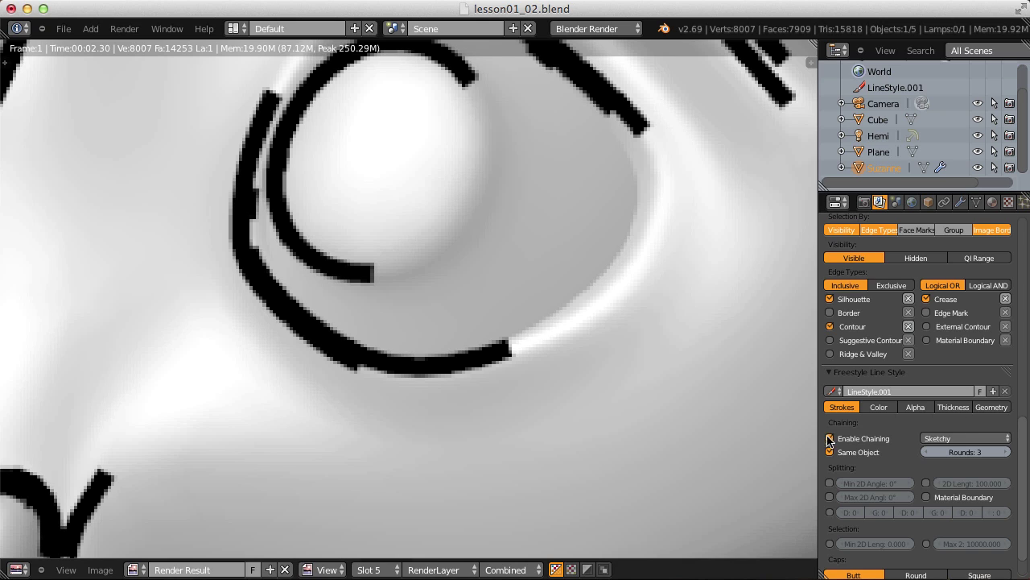
{"action": "left_click", "coordinate": [378, 568]}
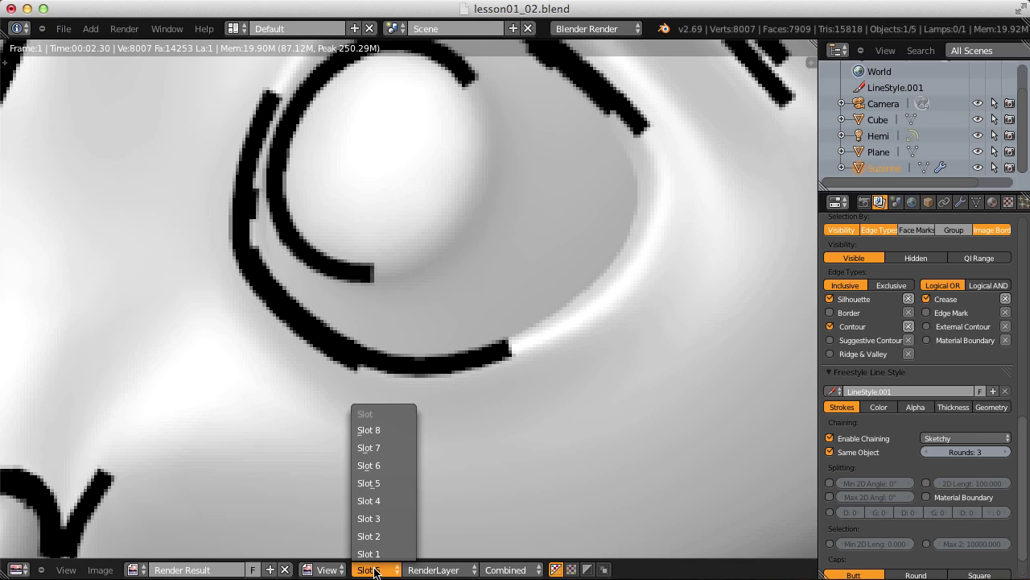
{"action": "left_click", "coordinate": [385, 483]}
{"action": "left_click", "coordinate": [124, 28]}
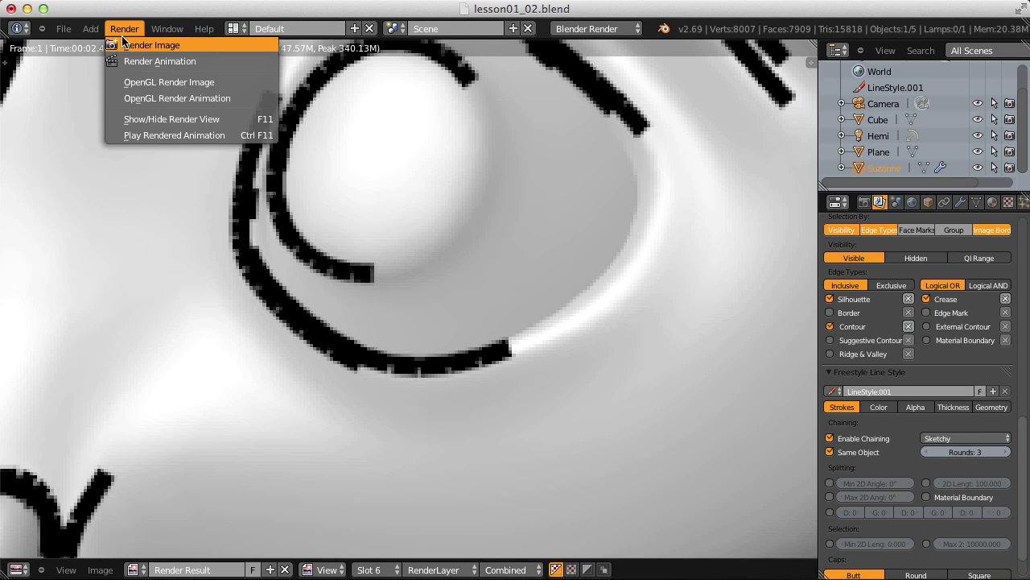
{"action": "left_click", "coordinate": [161, 42]}
Compare the Plain and Sketchy chaining renders around Suzanne's eye by alternating between Slot 5 and Slot 6.
{"action": "key", "text": "j"}
{"action": "key", "text": "j"}
{"action": "key", "text": "j"}
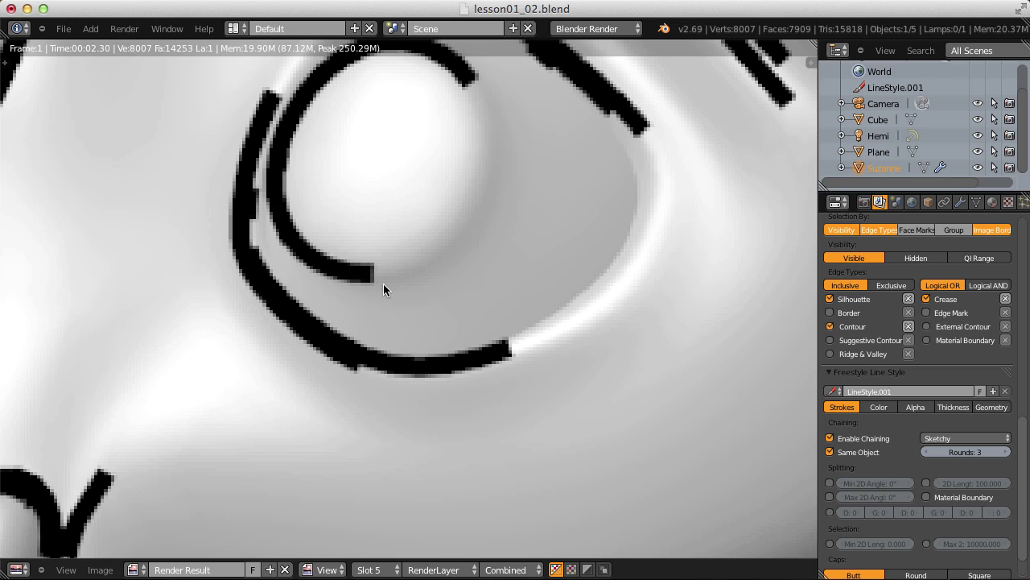
{"action": "key", "text": "j"}
{"action": "key", "text": "j"}
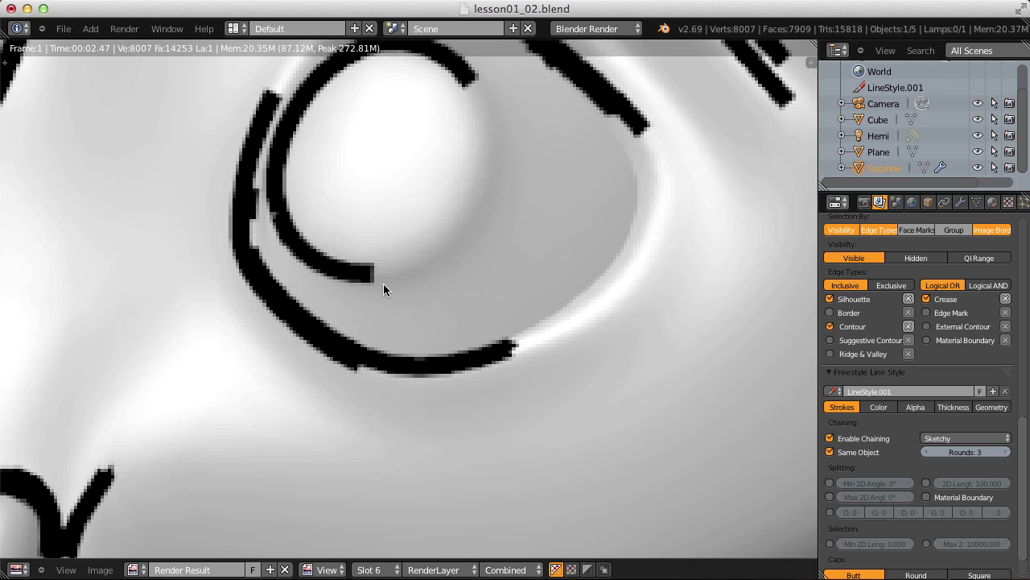
{"action": "key", "text": "j"}
{"action": "key", "text": "j"}
{"action": "key", "text": "j"}
{"action": "scroll", "coordinate": [409, 309], "scroll_direction": "down", "scroll_amount": 3}
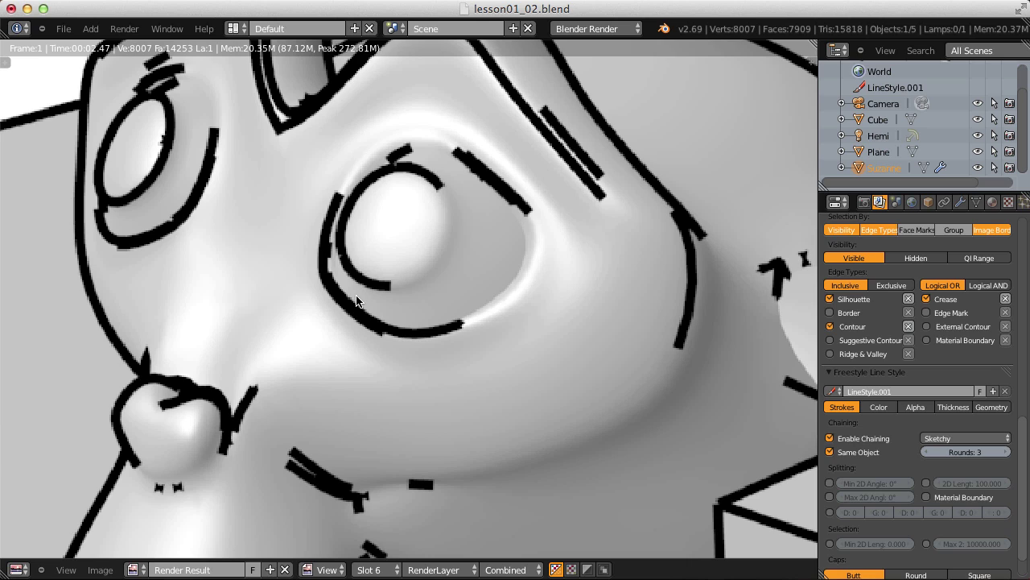
{"action": "key", "text": "j"}
{"action": "key", "text": "j"}
{"action": "key", "text": "j"}
{"action": "key", "text": "j"}
Set the Sketchy chaining rounds to 9 and render the image into Slot 5.
{"action": "left_click", "coordinate": [970, 451]}
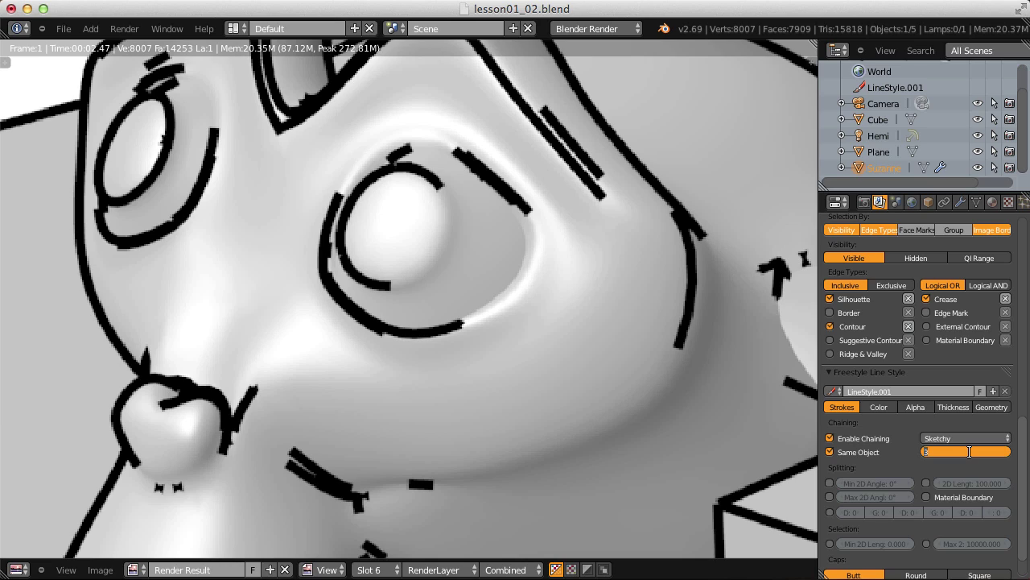
{"action": "type", "text": "9"}
{"action": "key", "text": "Return"}
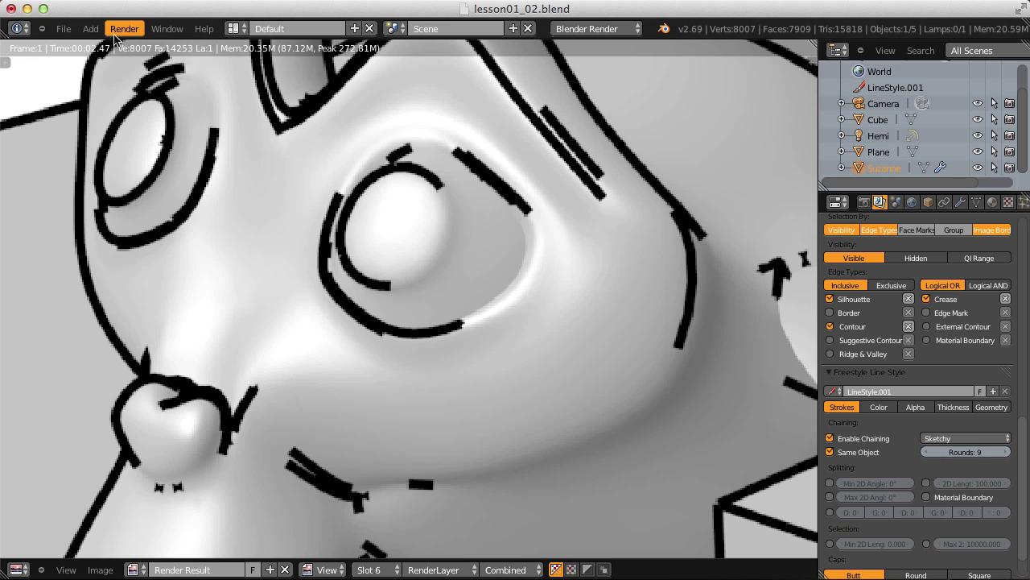
{"action": "left_click", "coordinate": [112, 32]}
{"action": "left_click", "coordinate": [141, 46]}
{"action": "left_click", "coordinate": [368, 569]}
{"action": "left_click", "coordinate": [387, 486]}
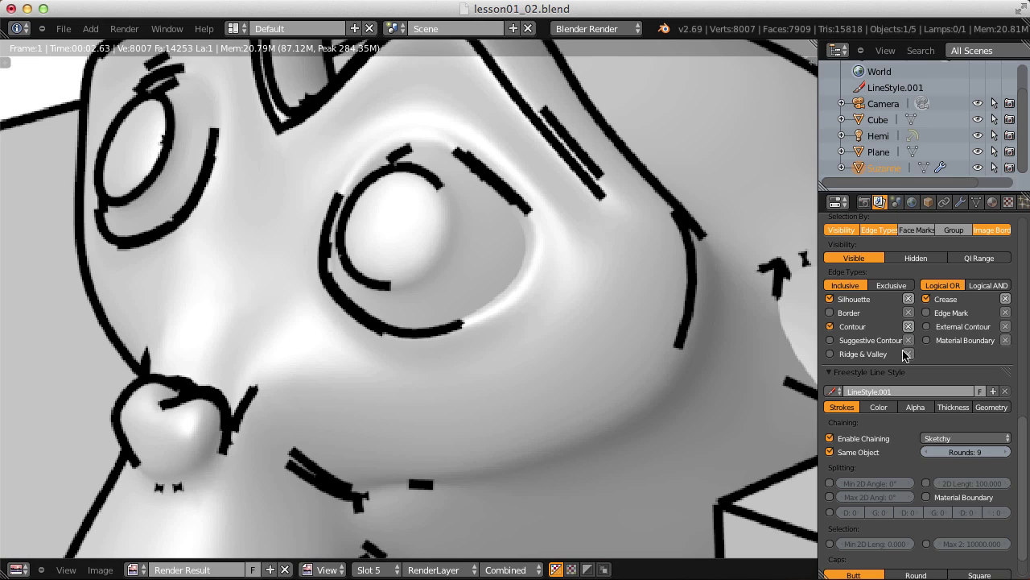
Set the line style's chaining method back to Plain and check the strokes across Suzanne's head.
{"action": "left_click", "coordinate": [958, 438]}
{"action": "left_click", "coordinate": [950, 427]}
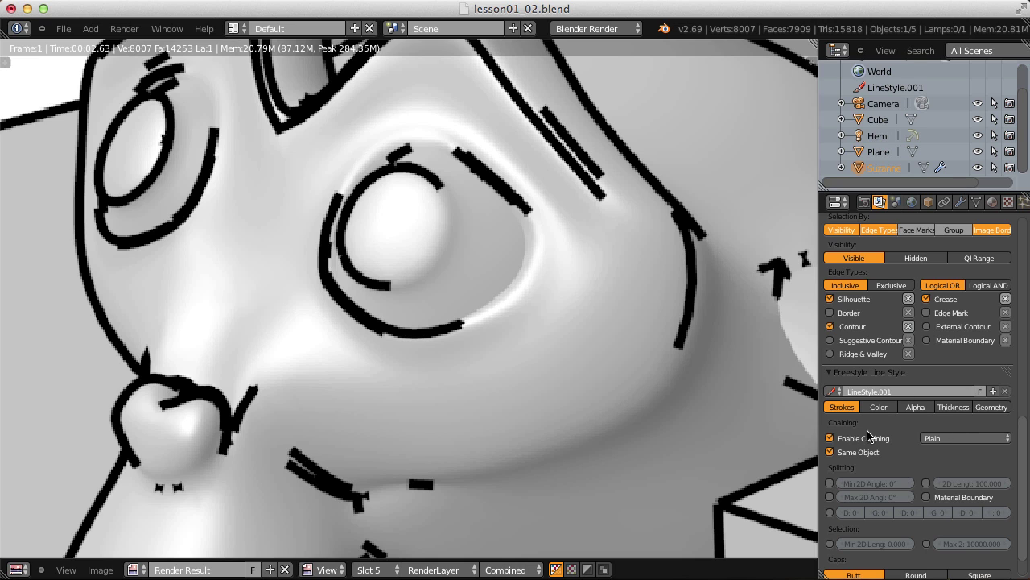
{"action": "scroll", "coordinate": [577, 367], "scroll_direction": "down", "scroll_amount": 3}
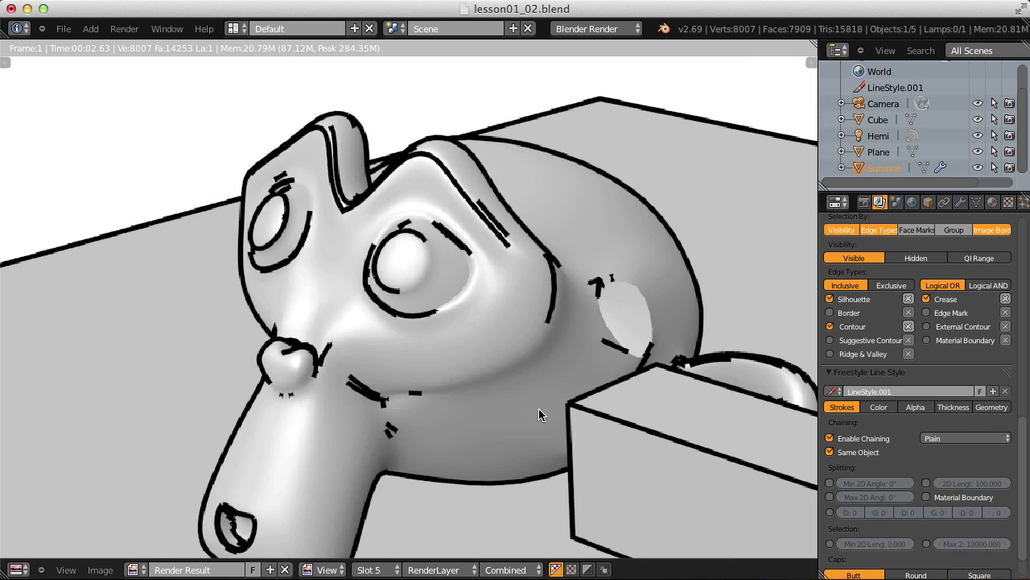
Examine the strokes on the box beside Suzanne and switch the Same Object chaining option off and on again.
{"action": "middle_click_drag", "start_coordinate": [539, 408], "coordinate": [423, 306]}
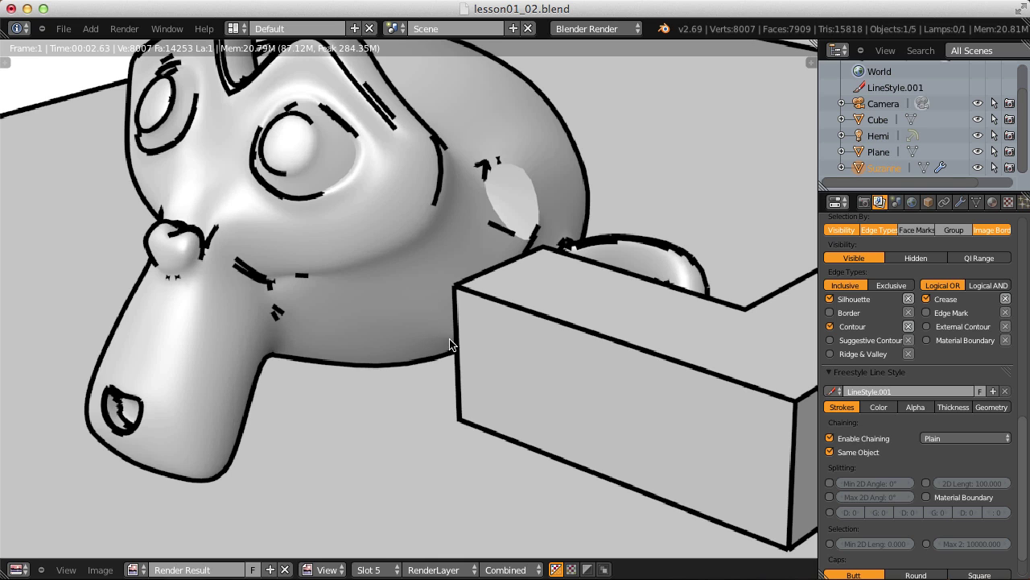
{"action": "middle_click_drag", "start_coordinate": [644, 325], "coordinate": [547, 352]}
{"action": "left_click", "coordinate": [830, 451]}
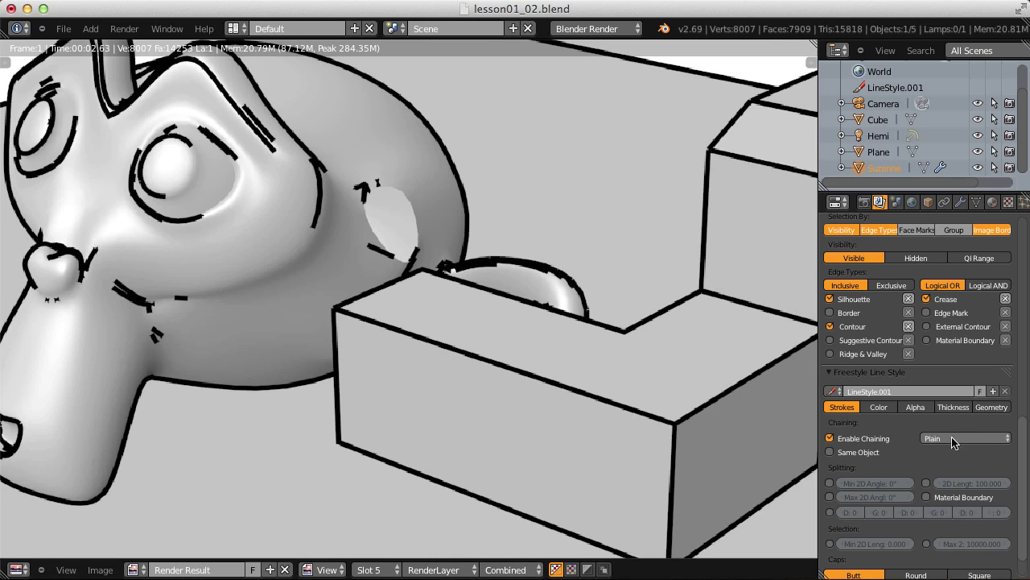
{"action": "left_click", "coordinate": [831, 452]}
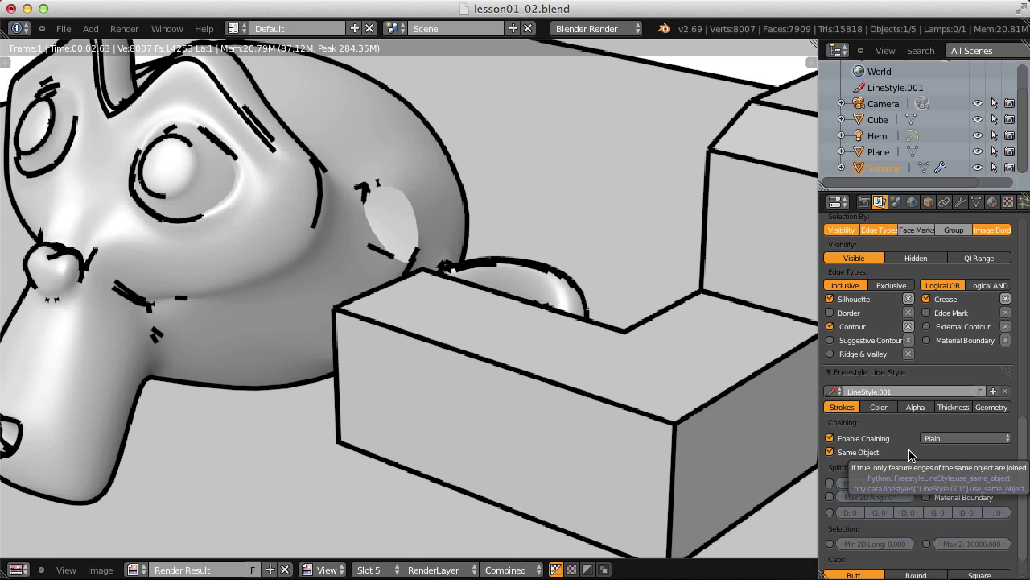
Examine the rendered strokes along Suzanne's snout and across the whole head.
{"action": "scroll", "coordinate": [903, 507], "scroll_direction": "down", "scroll_amount": 2}
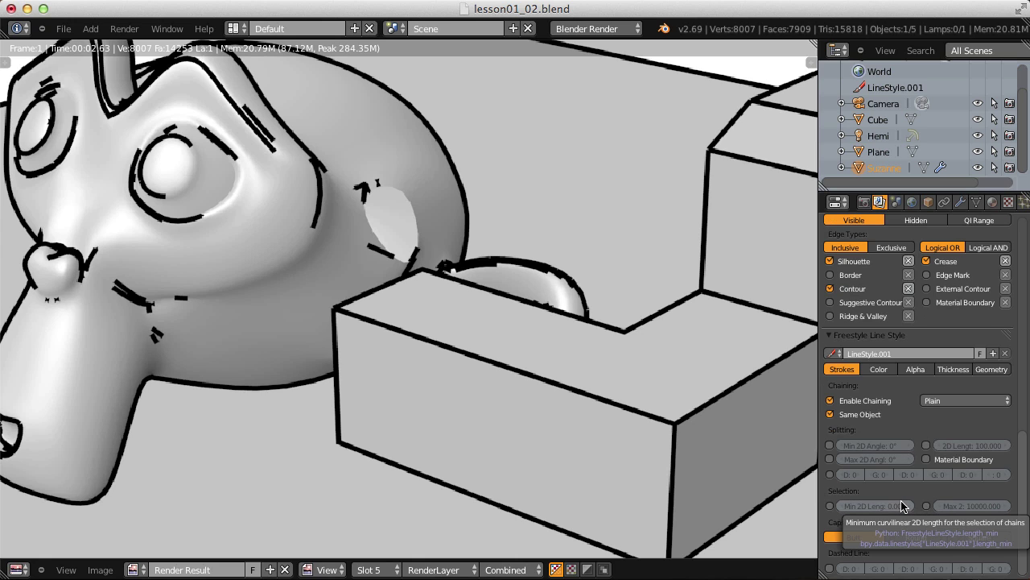
{"action": "middle_click_drag", "start_coordinate": [179, 257], "coordinate": [376, 276]}
{"action": "scroll", "coordinate": [312, 286], "scroll_direction": "up", "scroll_amount": 2}
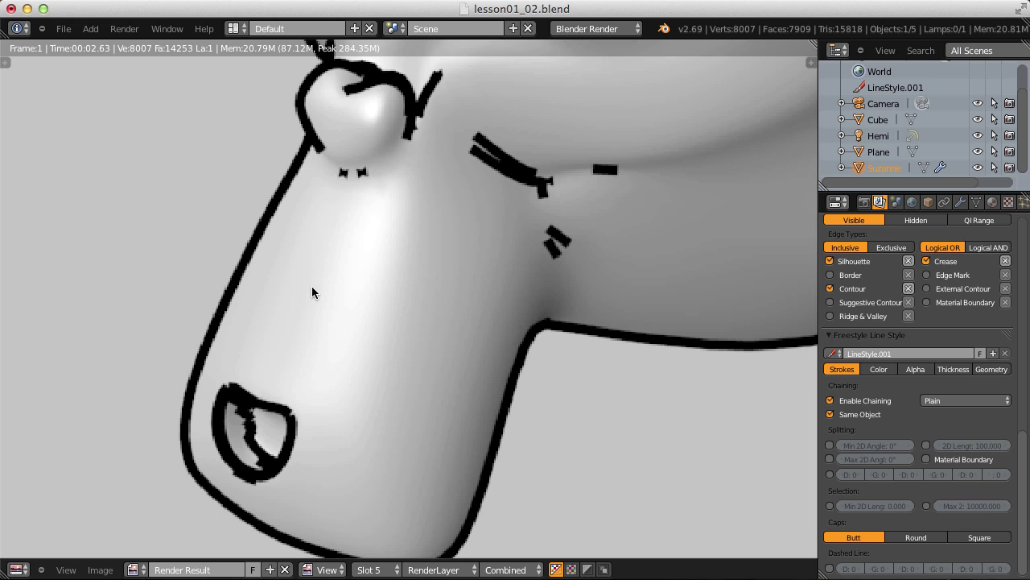
{"action": "scroll", "coordinate": [264, 349], "scroll_direction": "down", "scroll_amount": 2}
{"action": "middle_click_drag", "start_coordinate": [312, 299], "coordinate": [310, 274]}
{"action": "scroll", "coordinate": [314, 258], "scroll_direction": "down", "scroll_amount": 2}
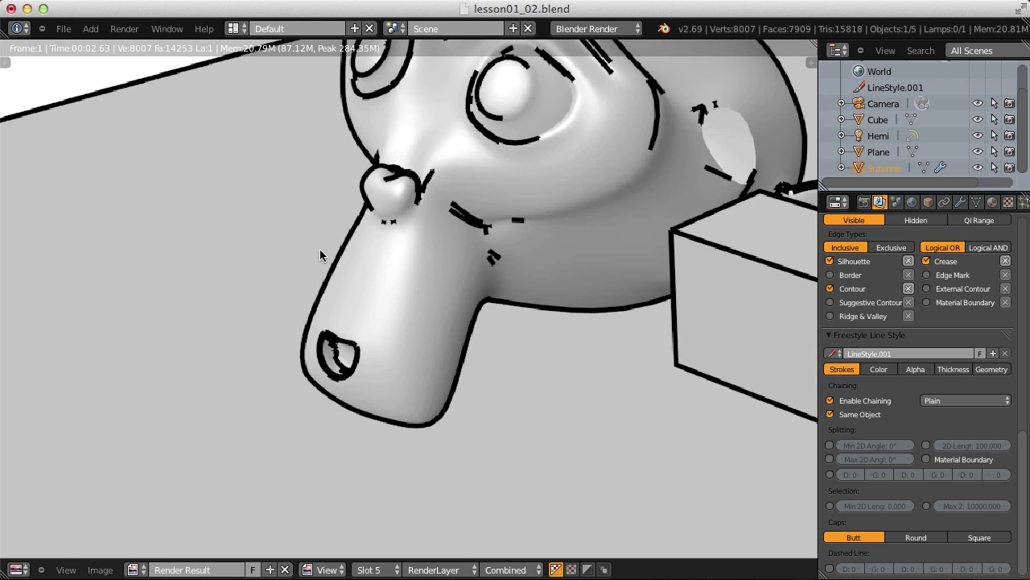
{"action": "middle_click_drag", "start_coordinate": [516, 233], "coordinate": [445, 343]}
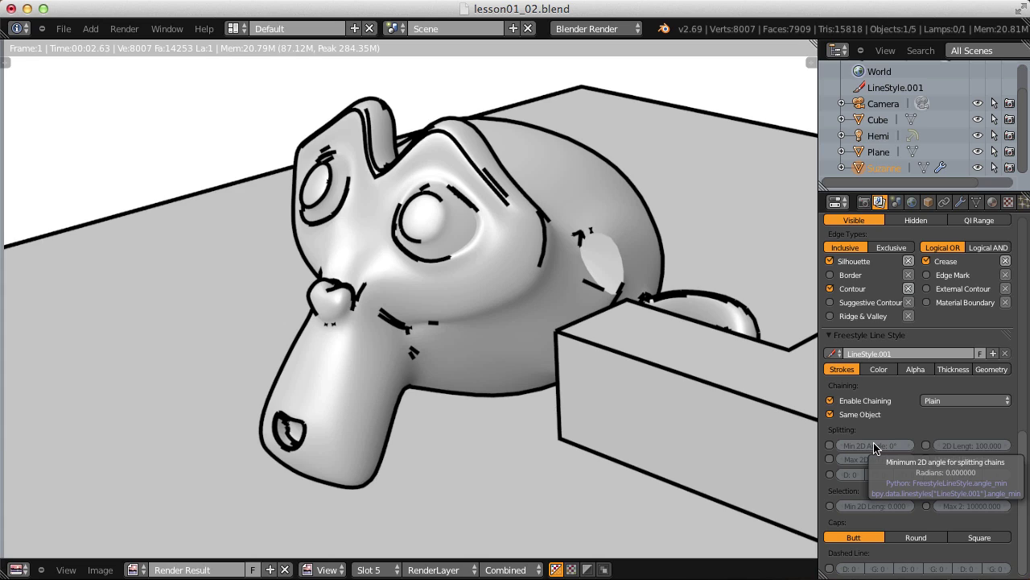
Enable stroke splitting by minimum 2D angle, trying 180° first and then setting the angle to 90°.
{"action": "left_click", "coordinate": [830, 445]}
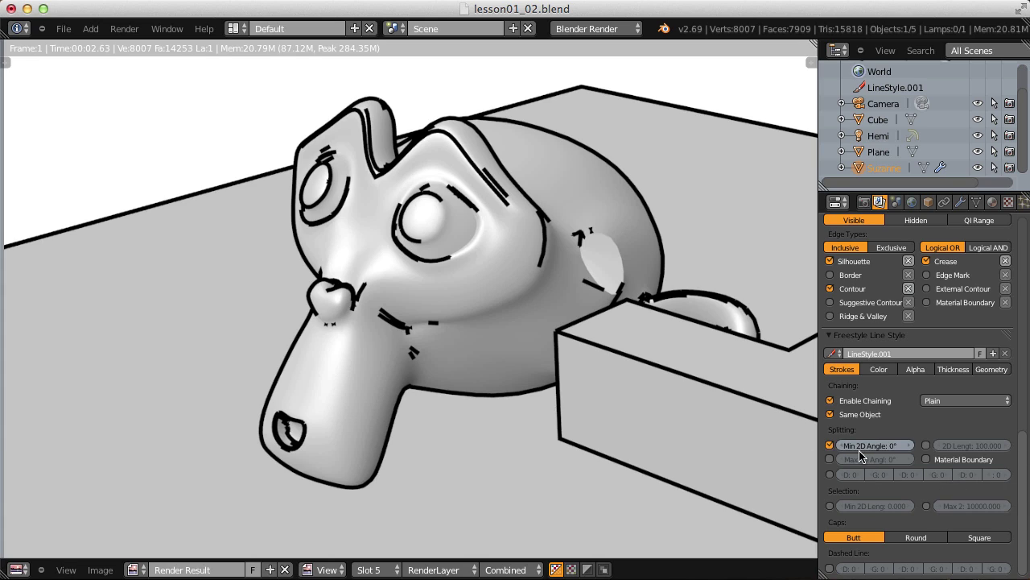
{"action": "left_click", "coordinate": [874, 445]}
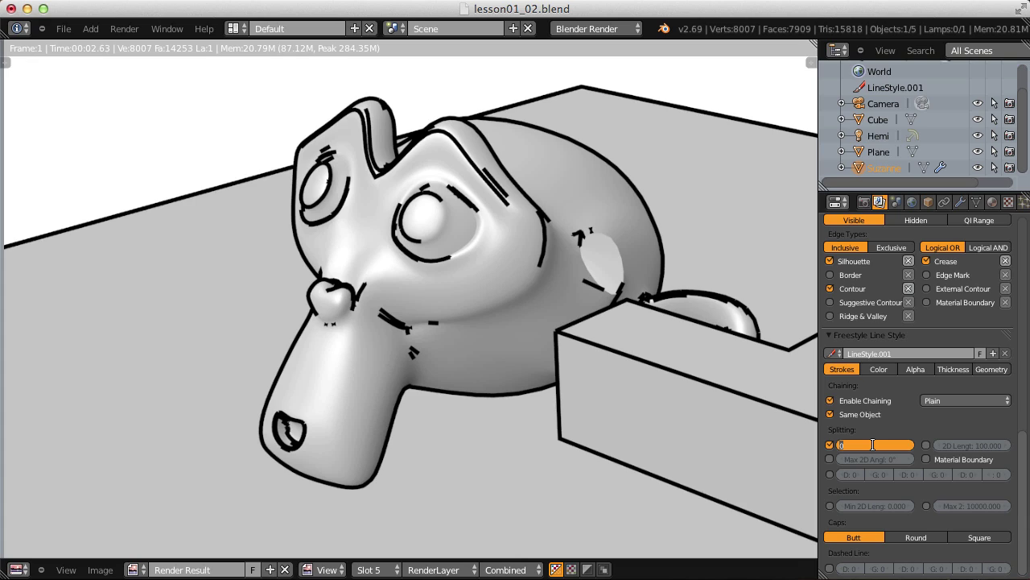
{"action": "type", "text": "180"}
{"action": "key", "text": "Return"}
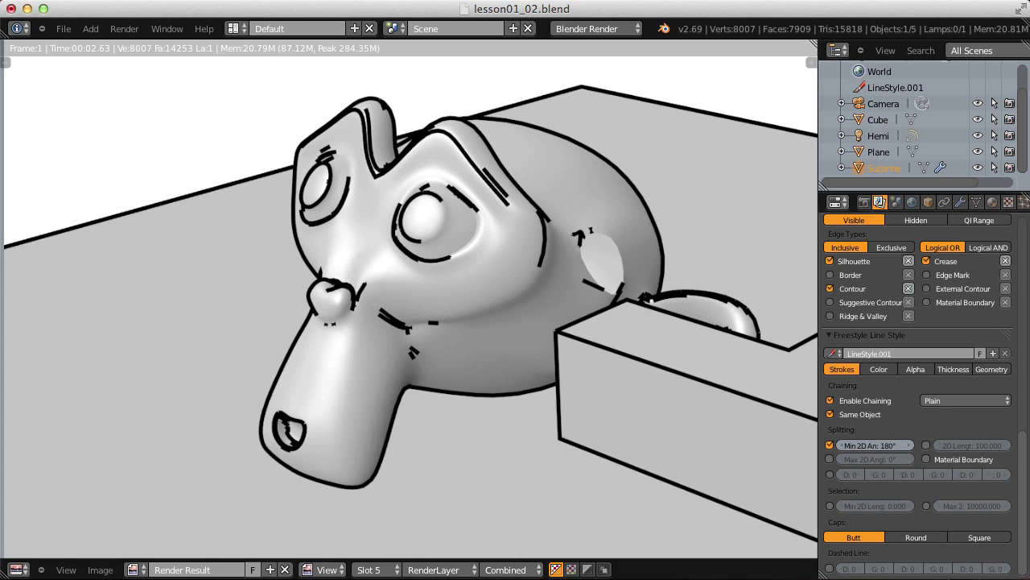
{"action": "left_click", "coordinate": [868, 445]}
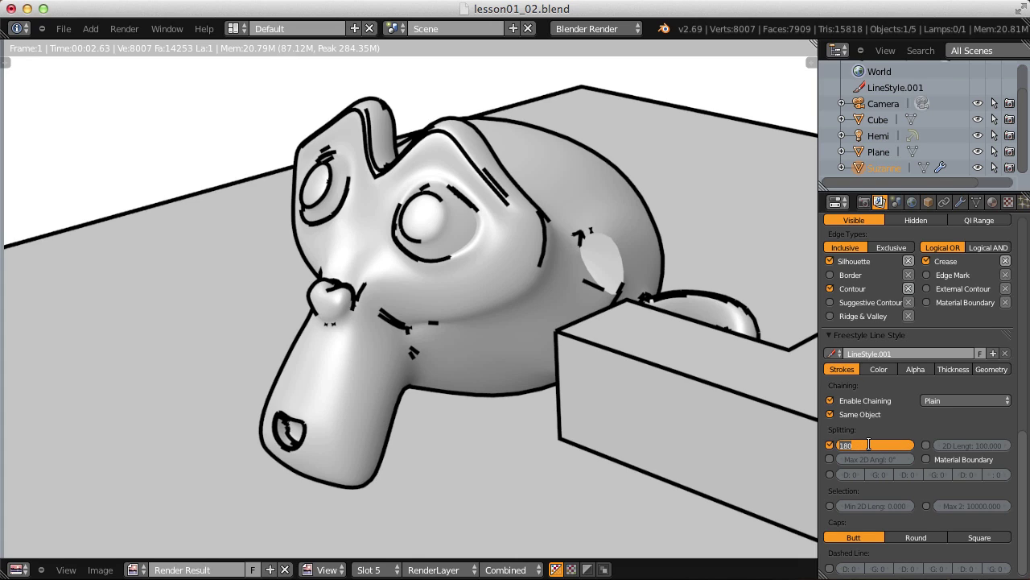
{"action": "type", "text": "90"}
{"action": "key", "text": "Return"}
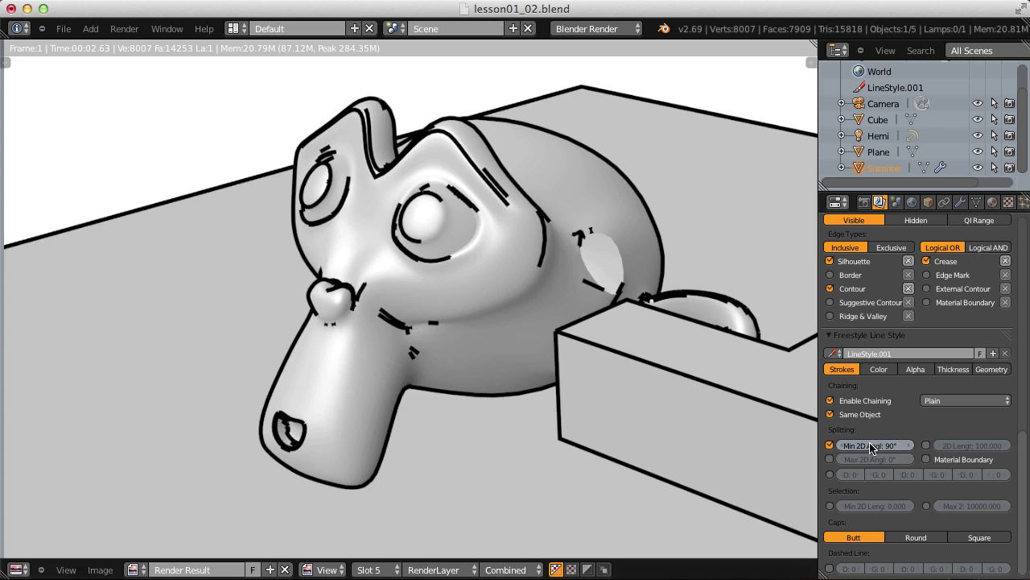
Render the image with the 90° splitting angle into Slot 6.
{"action": "left_click", "coordinate": [372, 569]}
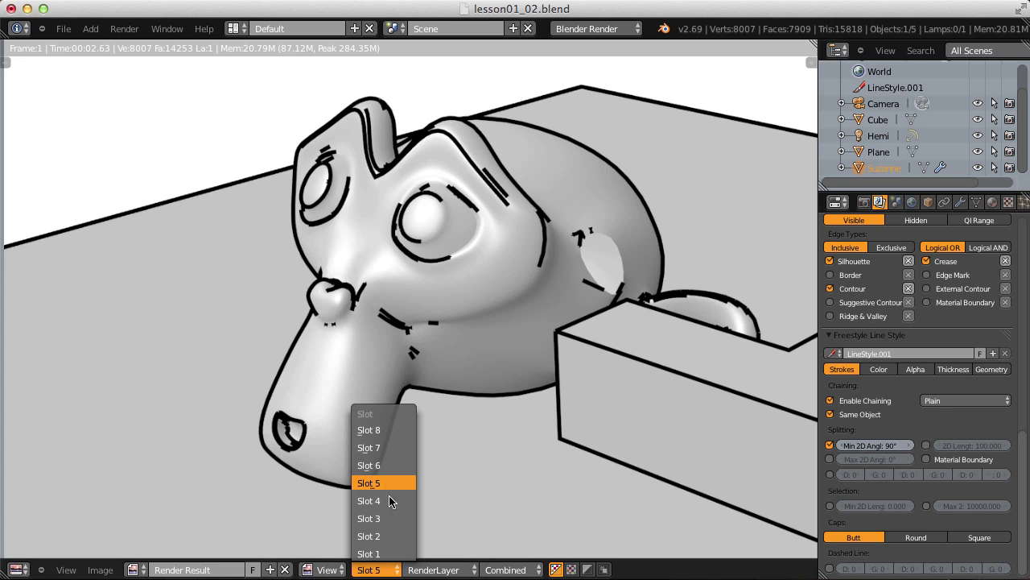
{"action": "left_click", "coordinate": [378, 464]}
{"action": "key", "text": "F12"}
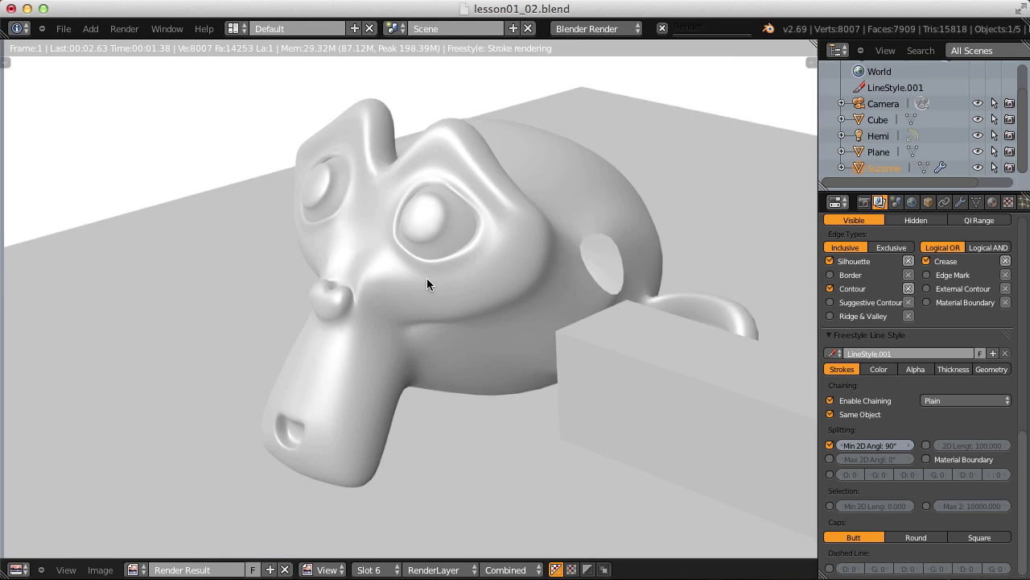
Compare the strokes around Suzanne's eye and nose by alternating between the Slot 5 and Slot 6 renders.
{"action": "scroll", "coordinate": [426, 278], "scroll_direction": "up", "scroll_amount": 3}
{"action": "middle_click_drag", "start_coordinate": [413, 274], "coordinate": [392, 310]}
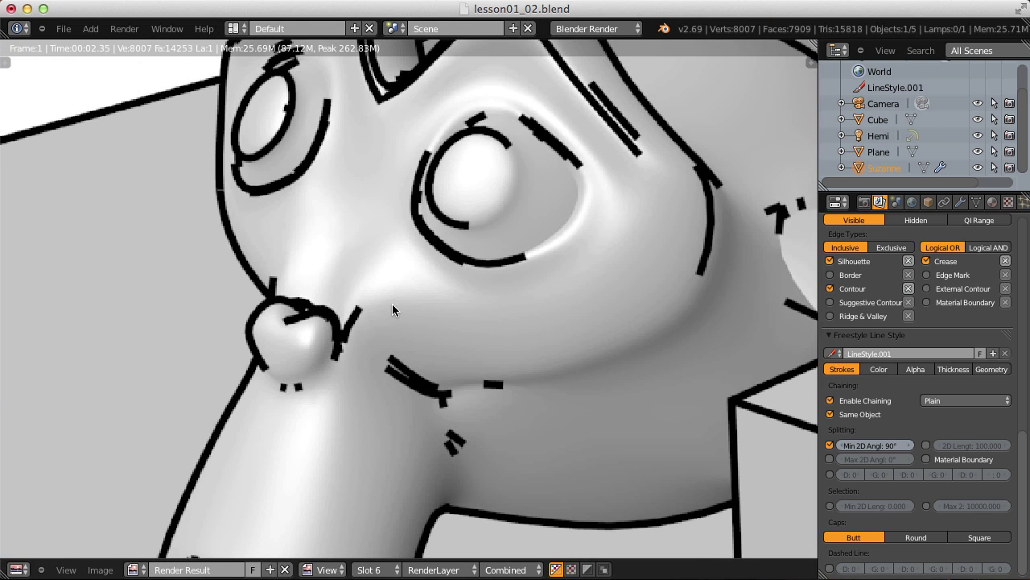
{"action": "key", "text": "j"}
{"action": "key", "text": "j"}
{"action": "key", "text": "j"}
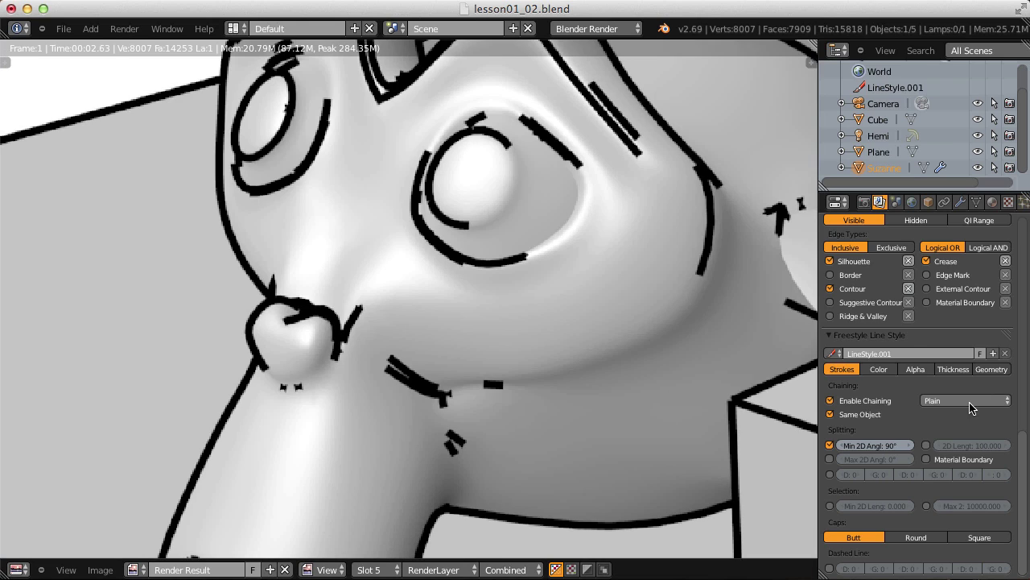
{"action": "key", "text": "j"}
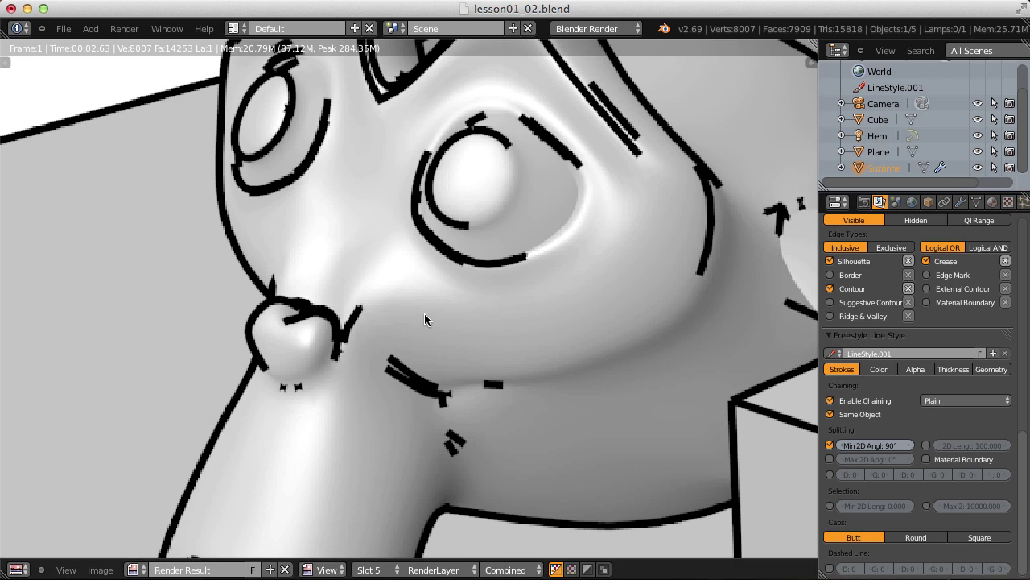
{"action": "scroll", "coordinate": [424, 313], "scroll_direction": "down", "scroll_amount": 2}
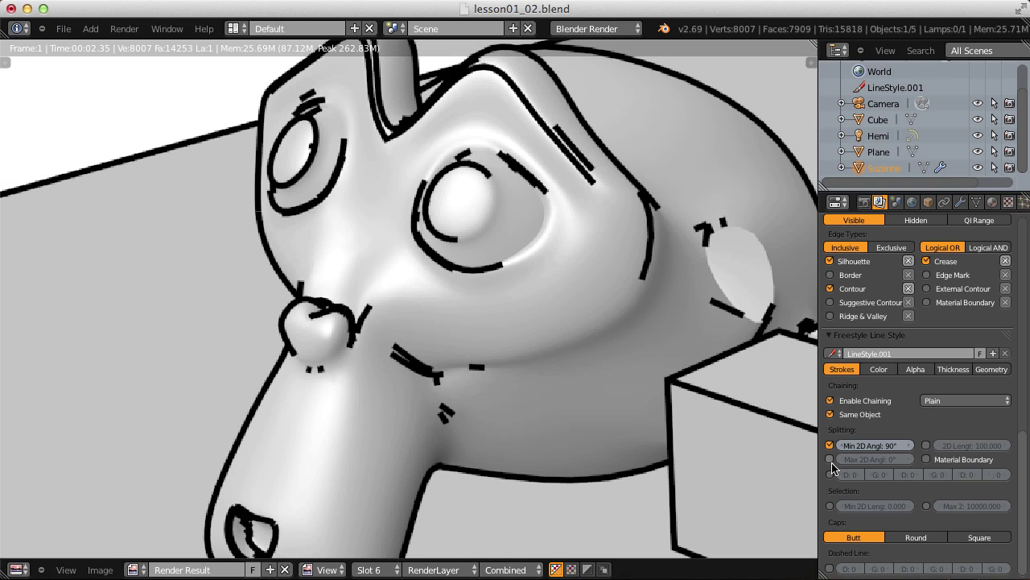
Set the minimum 2D splitting angle to 180° and render the image into Slot 5.
{"action": "left_click", "coordinate": [867, 446]}
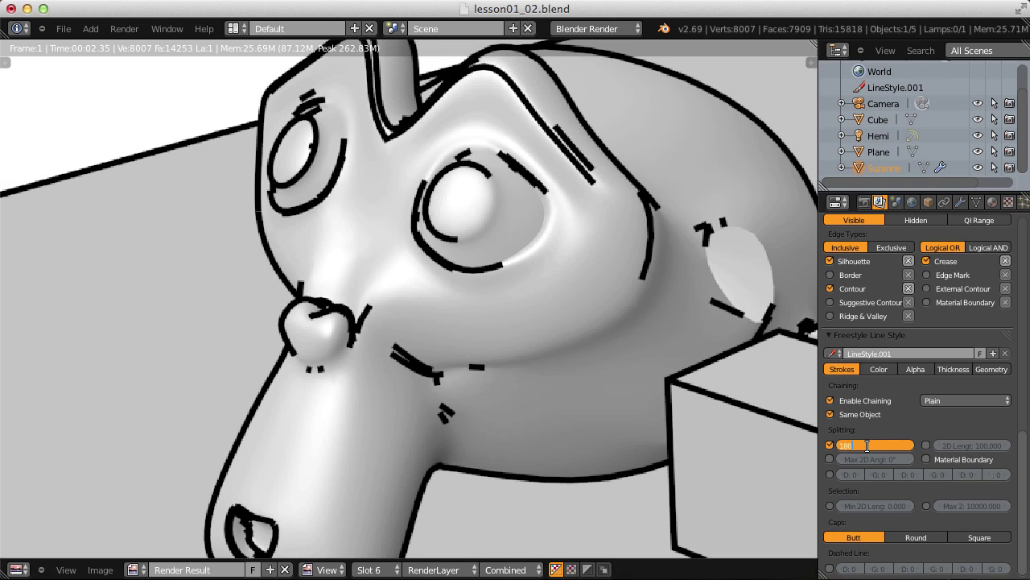
{"action": "type", "text": "180"}
{"action": "key", "text": "Return"}
{"action": "left_click", "coordinate": [375, 569]}
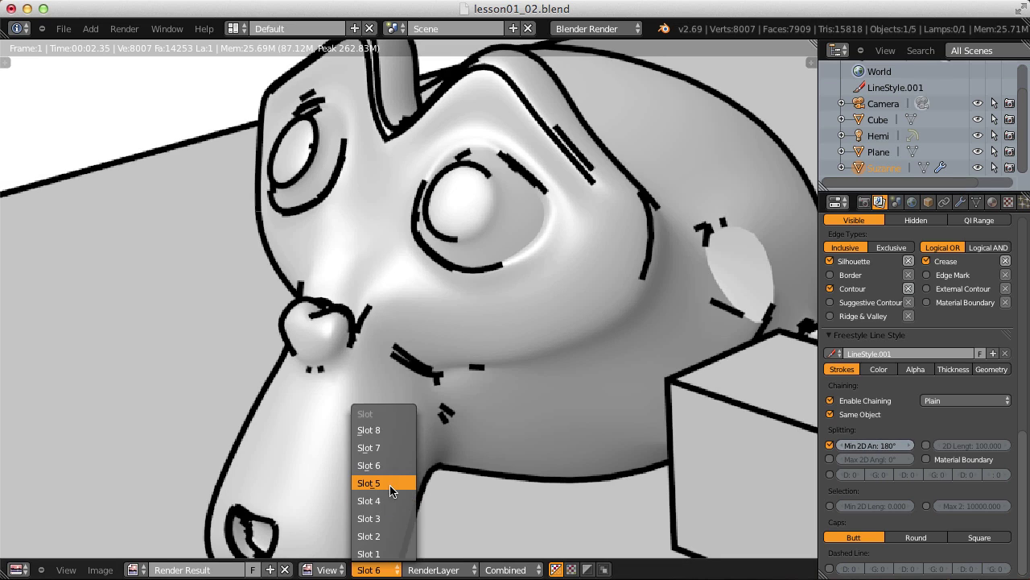
{"action": "left_click", "coordinate": [391, 483]}
{"action": "key", "text": "F12"}
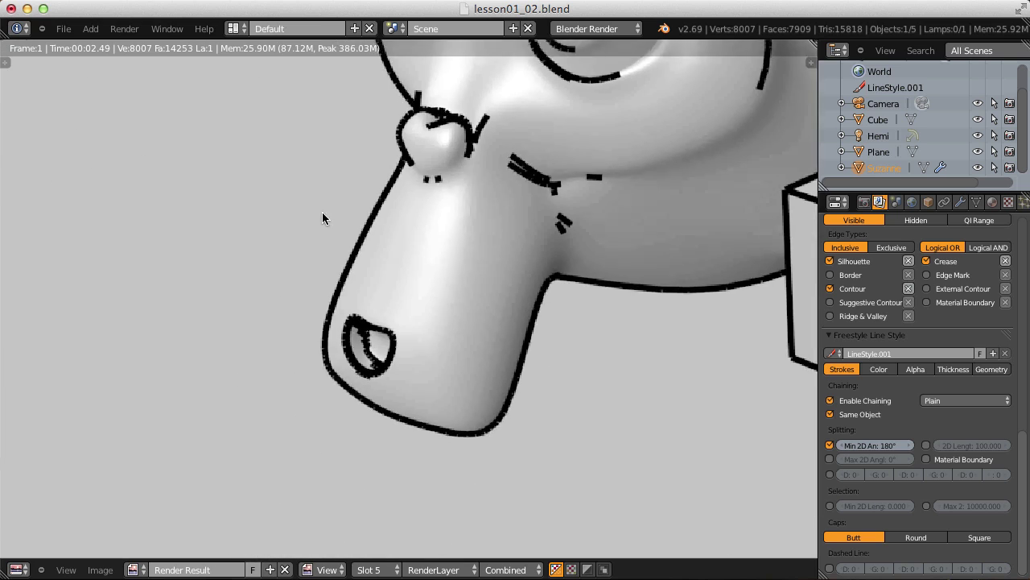
Examine the split strokes around Suzanne's mouth, snout and head in the 180° render.
{"action": "scroll", "coordinate": [326, 233], "scroll_direction": "up", "scroll_amount": 2}
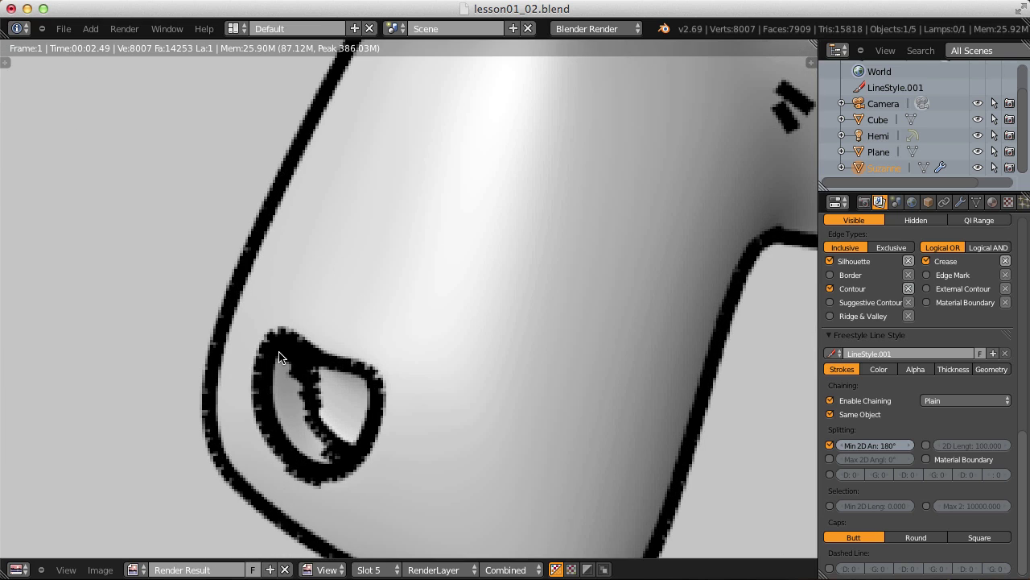
{"action": "scroll", "coordinate": [279, 358], "scroll_direction": "down", "scroll_amount": 2}
{"action": "middle_click_drag", "start_coordinate": [281, 357], "coordinate": [251, 415]}
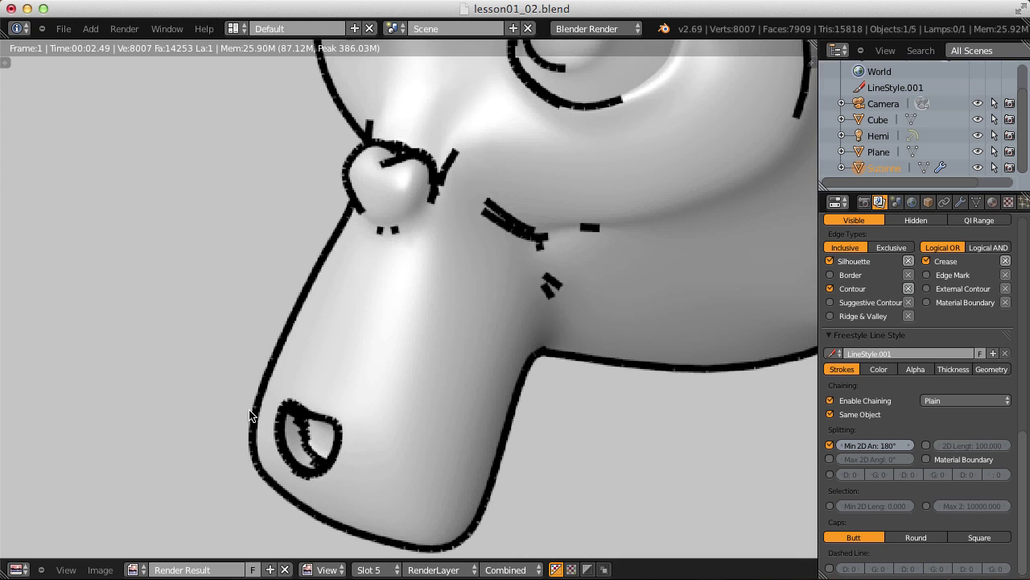
{"action": "scroll", "coordinate": [249, 414], "scroll_direction": "down", "scroll_amount": 2}
{"action": "middle_click_drag", "start_coordinate": [357, 249], "coordinate": [293, 382]}
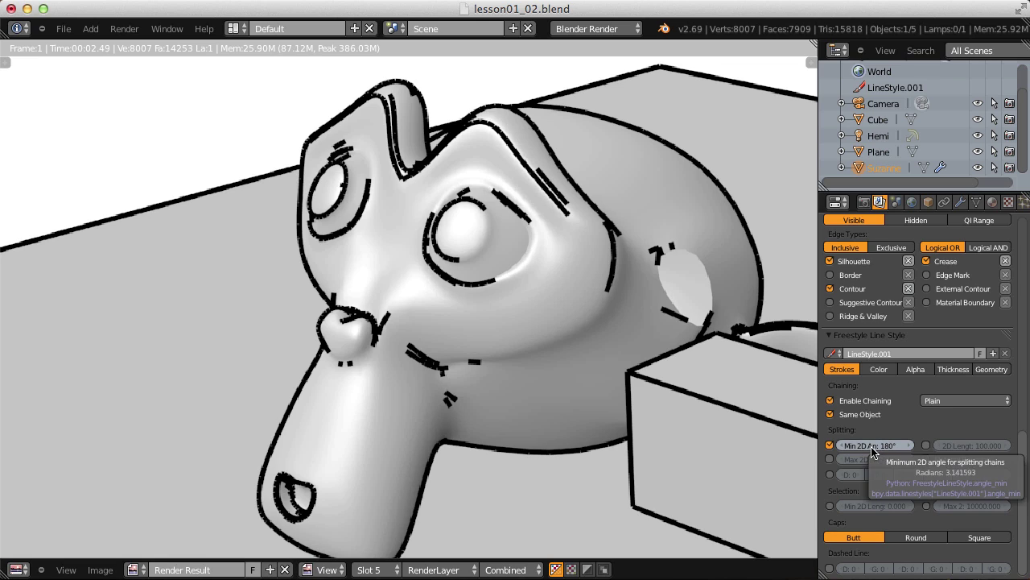
Turn off minimum 2D angle splitting and enable splitting by 2D length with a length of 10.
{"action": "left_click", "coordinate": [830, 445]}
{"action": "left_click", "coordinate": [830, 459]}
{"action": "left_click", "coordinate": [830, 458]}
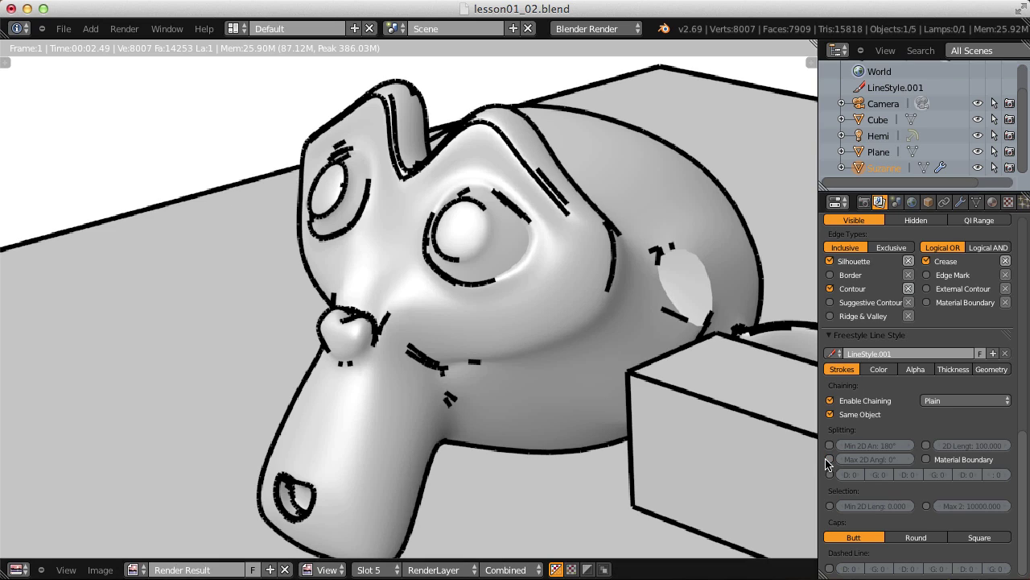
{"action": "left_click", "coordinate": [926, 445]}
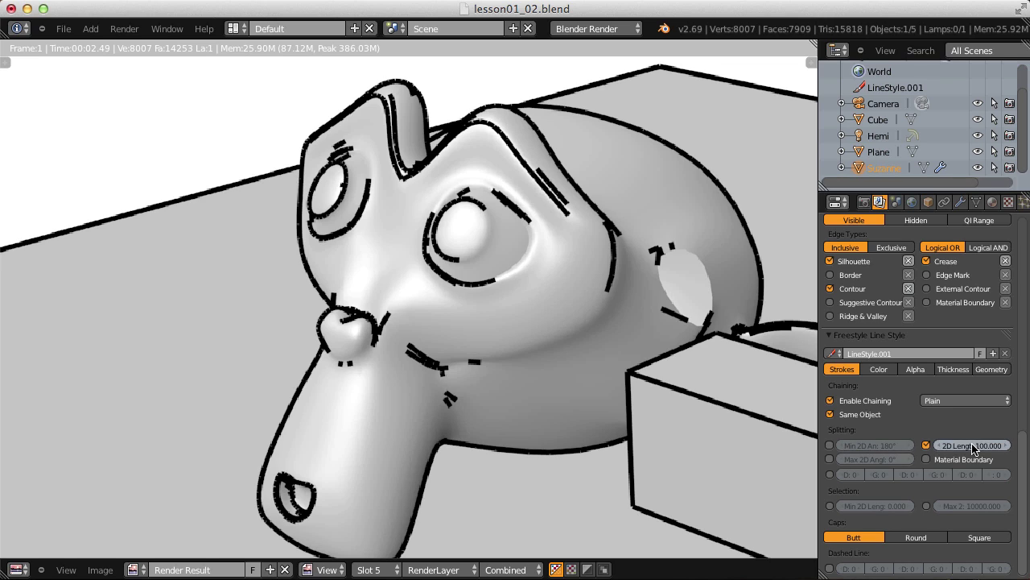
{"action": "left_click", "coordinate": [966, 444]}
{"action": "type", "text": "10"}
{"action": "key", "text": "Return"}
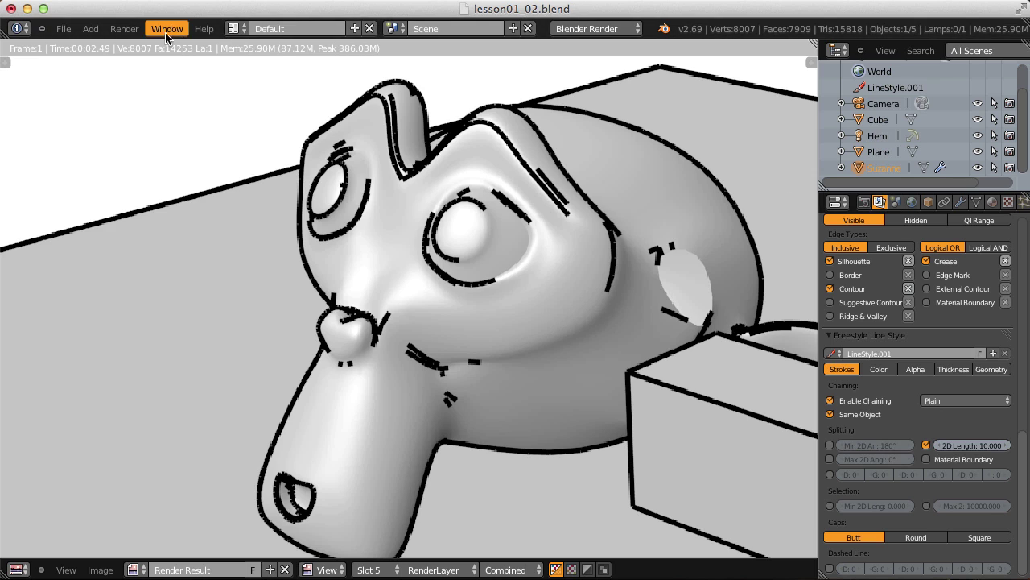
Render the image with the 2D length splitting and check the strokes on Suzanne's face.
{"action": "left_click", "coordinate": [124, 28]}
{"action": "left_click", "coordinate": [153, 47]}
{"action": "scroll", "coordinate": [384, 294], "scroll_direction": "up", "scroll_amount": 4}
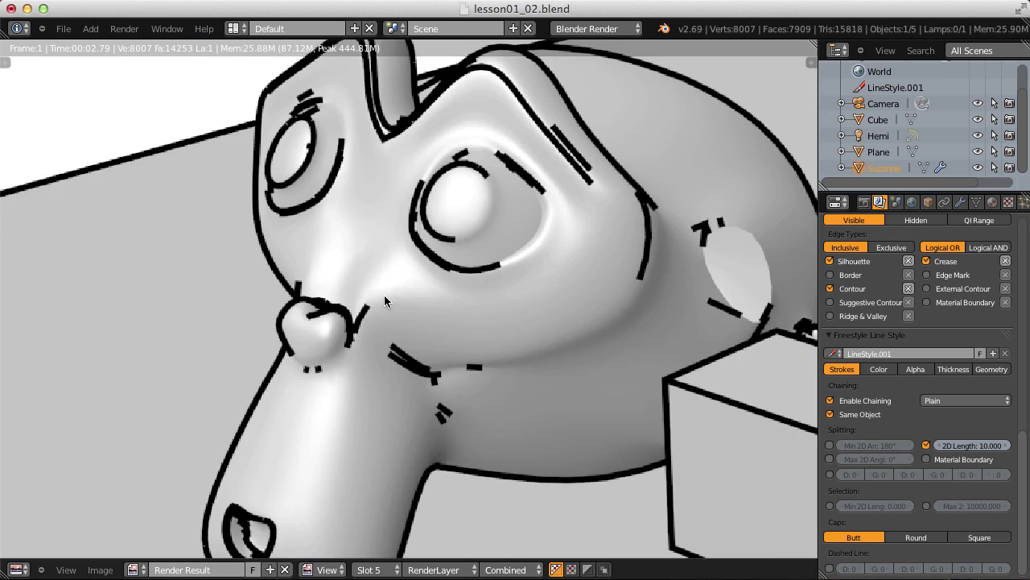
{"action": "scroll", "coordinate": [408, 317], "scroll_direction": "down", "scroll_amount": 1}
{"action": "middle_click_drag", "start_coordinate": [430, 356], "coordinate": [430, 314]}
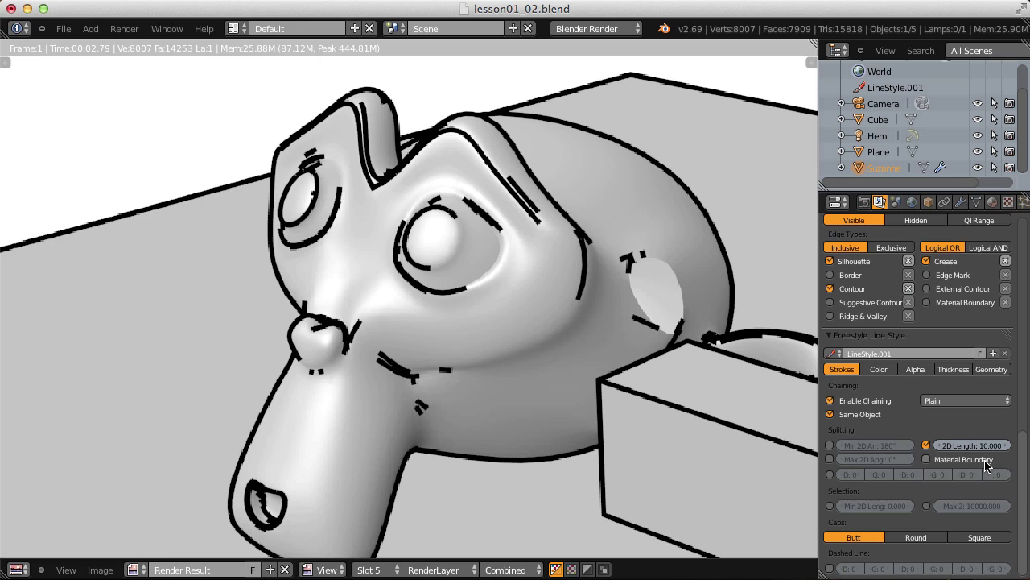
Enable the split pattern and set its dash and gap lengths to 10, 10, 20, 20, 30 and 30.
{"action": "left_click", "coordinate": [830, 475]}
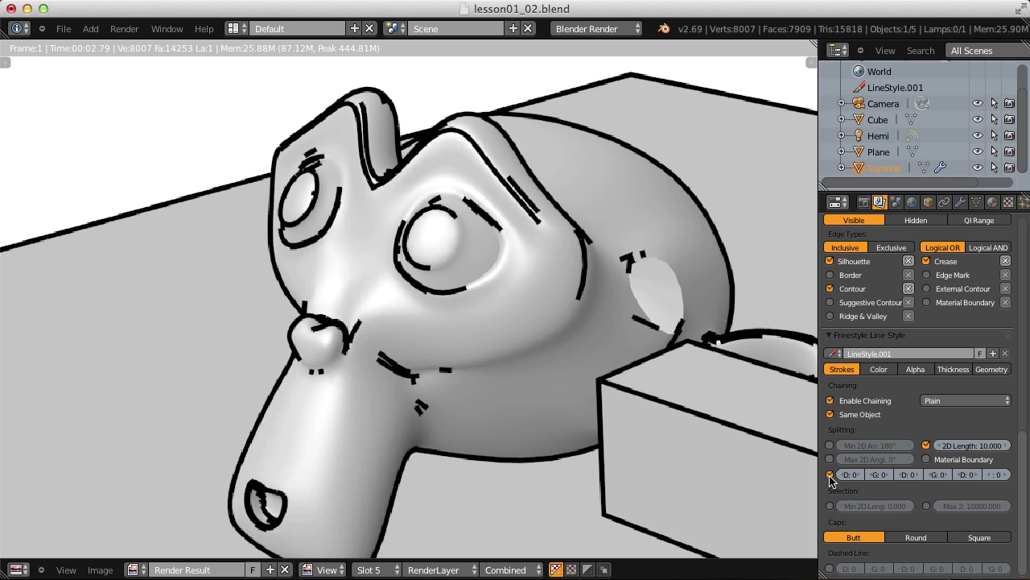
{"action": "scroll", "coordinate": [604, 249], "scroll_direction": "down", "scroll_amount": 5}
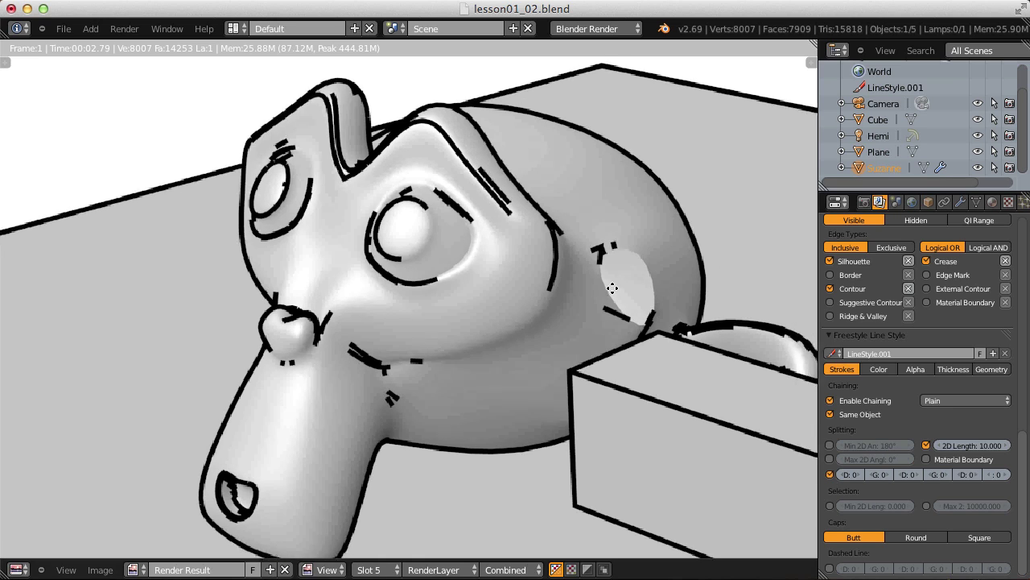
{"action": "left_click", "coordinate": [851, 475]}
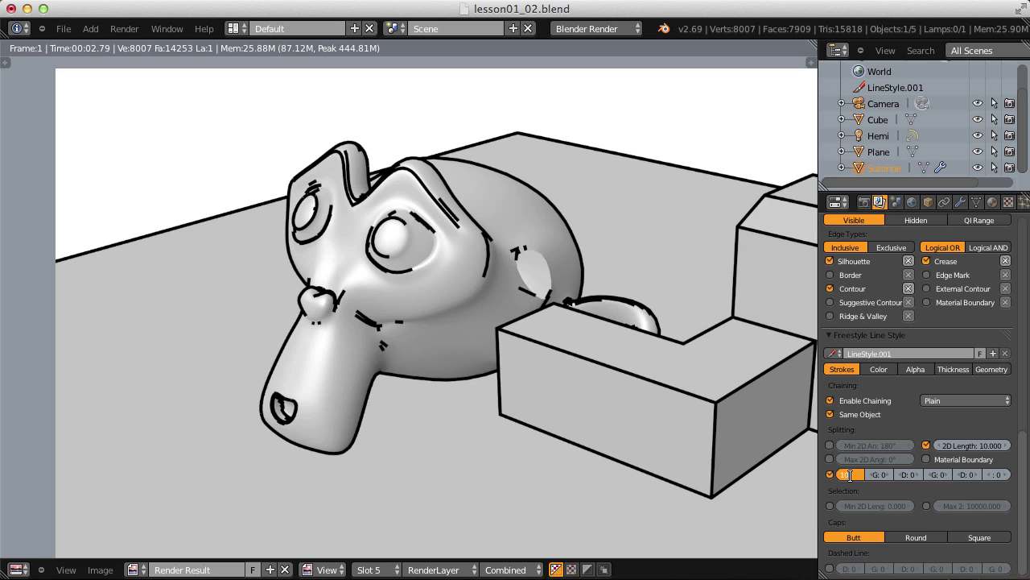
{"action": "key", "text": "Tab"}
{"action": "key", "text": "Tab"}
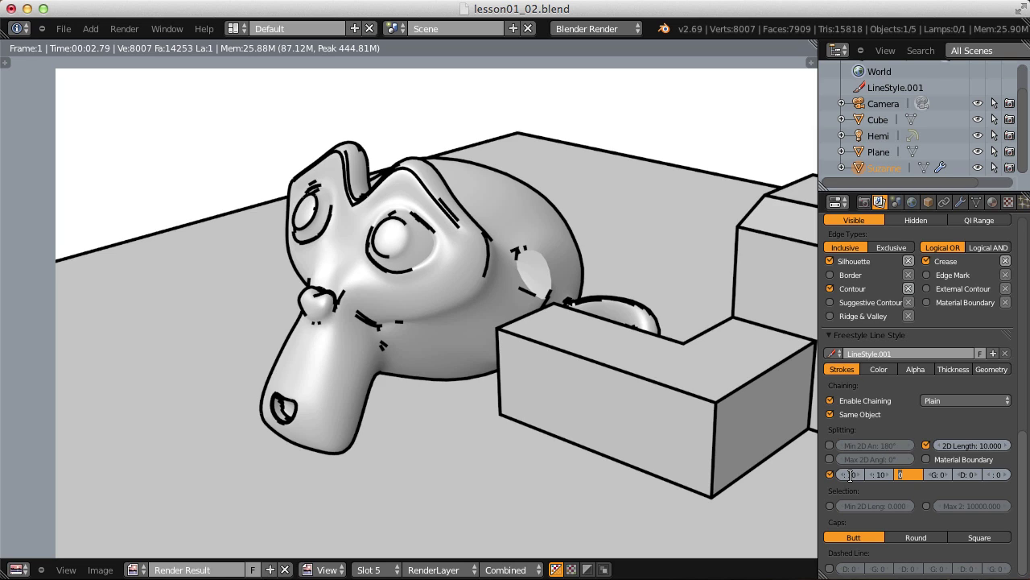
{"action": "key", "text": "Tab"}
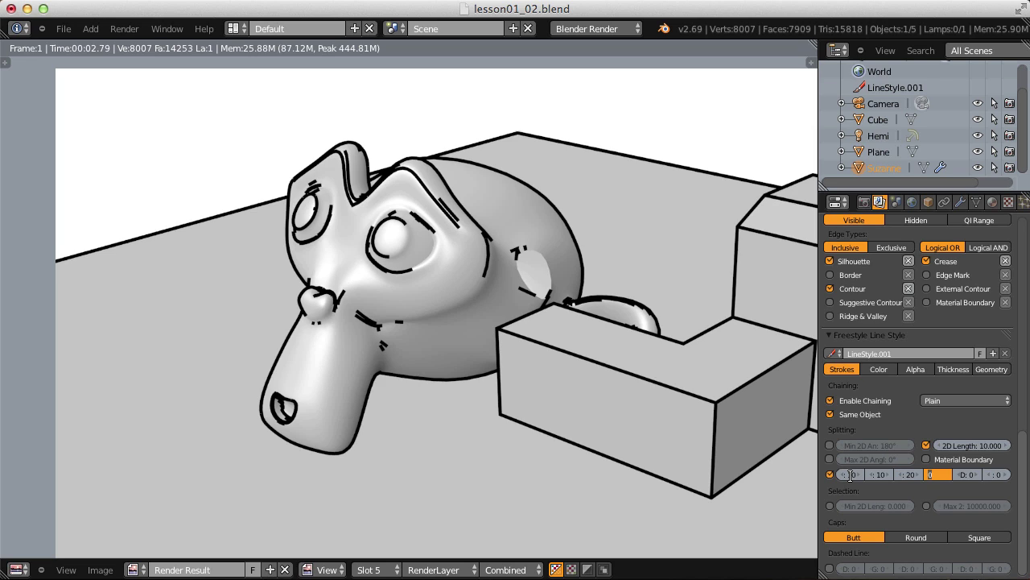
{"action": "key", "text": "Tab"}
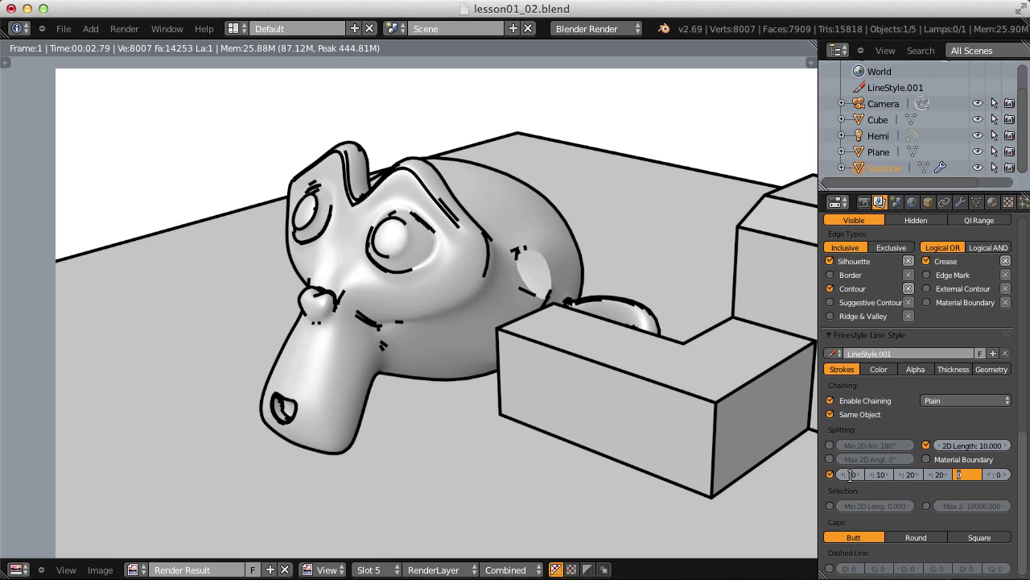
{"action": "type", "text": "30"}
{"action": "key", "text": "Tab"}
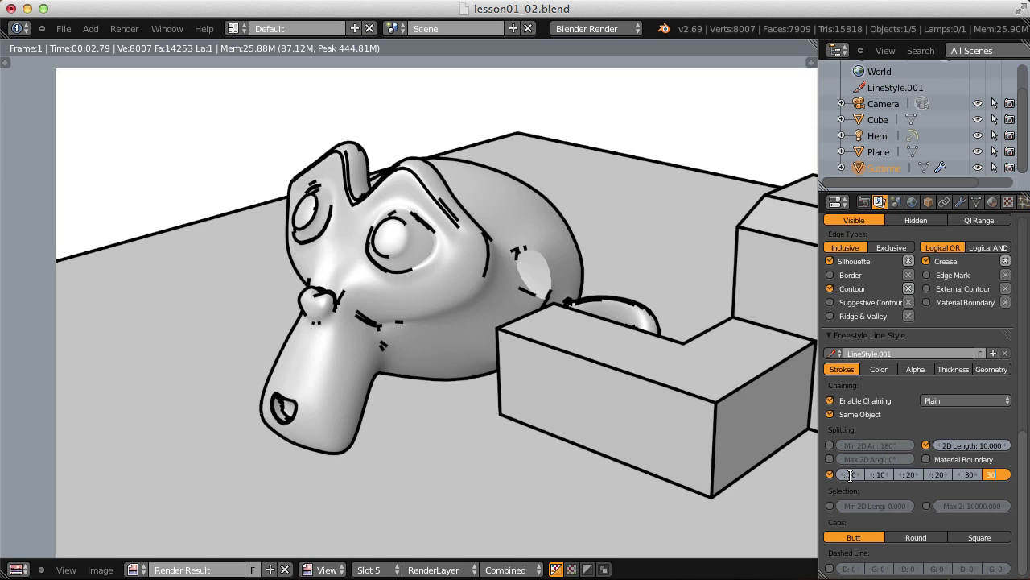
{"action": "type", "text": "30"}
{"action": "key", "text": "Return"}
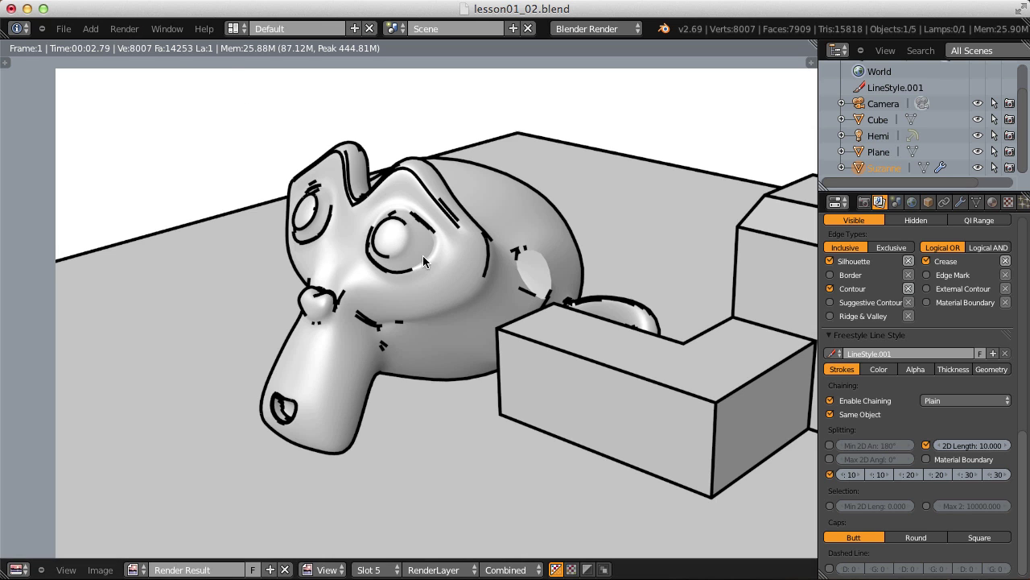
Render the image with the split pattern and 2D length splitting combined, and inspect the strokes on Suzanne's face.
{"action": "key", "text": "F12"}
{"action": "left_click", "coordinate": [124, 28]}
{"action": "left_click", "coordinate": [145, 46]}
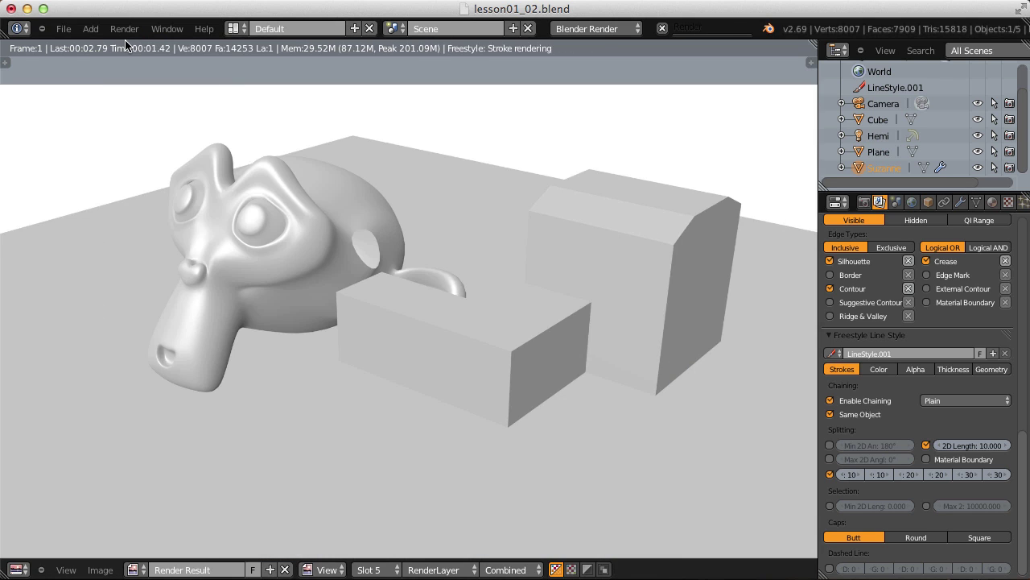
{"action": "middle_click_drag", "start_coordinate": [314, 233], "coordinate": [503, 309]}
{"action": "scroll", "coordinate": [503, 310], "scroll_direction": "up", "scroll_amount": 4}
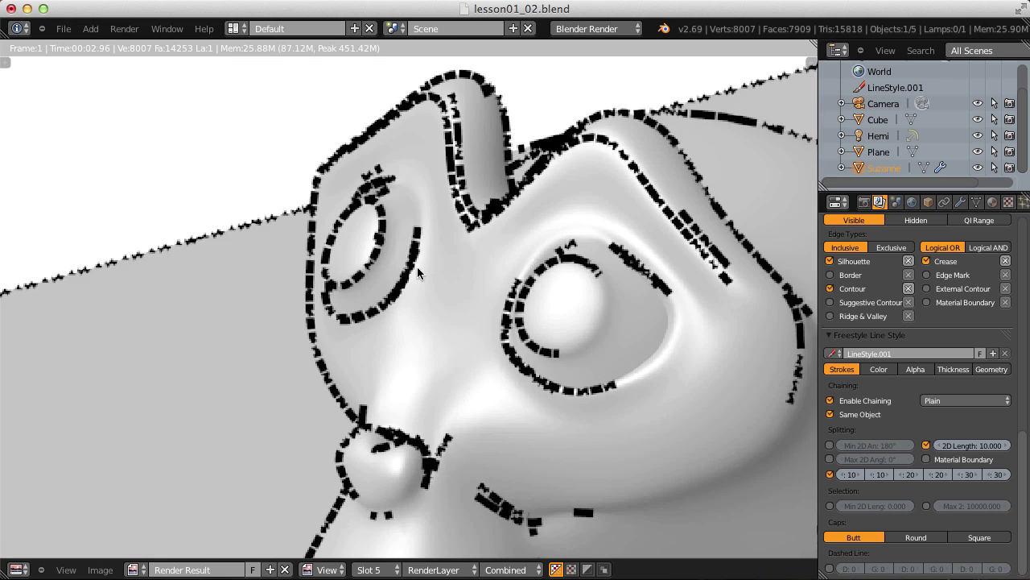
{"action": "scroll", "coordinate": [601, 377], "scroll_direction": "down", "scroll_amount": 4}
{"action": "scroll", "coordinate": [601, 376], "scroll_direction": "up", "scroll_amount": 1}
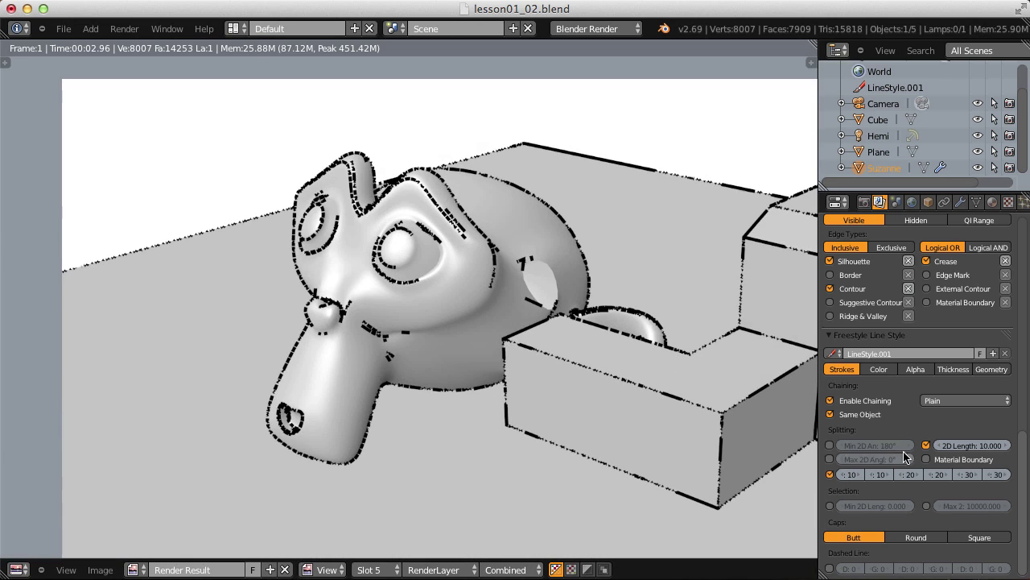
Turn off splitting by 2D length and re-render to examine the split pattern's dashes on Suzanne and the boxes.
{"action": "left_click", "coordinate": [925, 445]}
{"action": "left_click", "coordinate": [124, 28]}
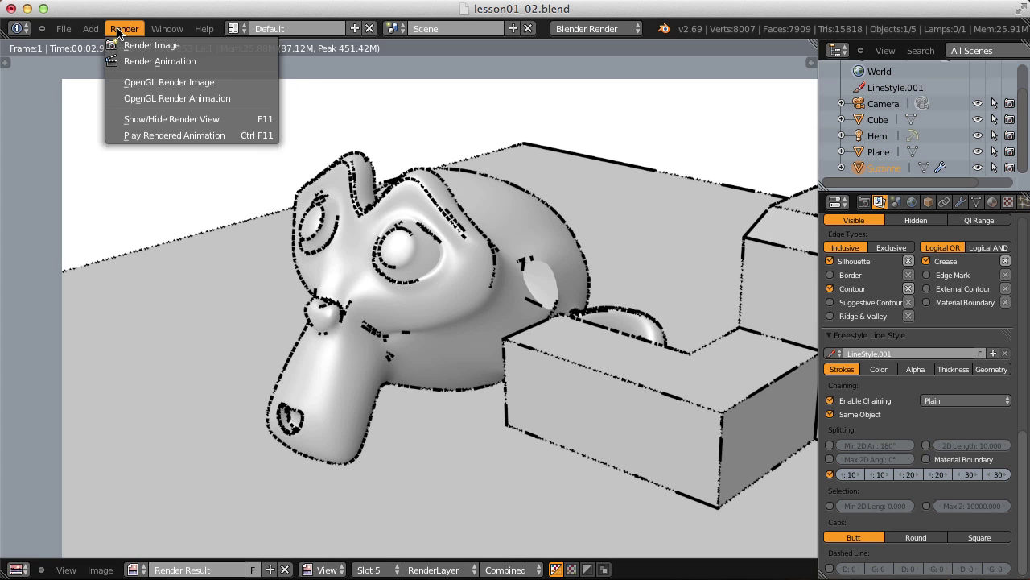
{"action": "left_click", "coordinate": [133, 42]}
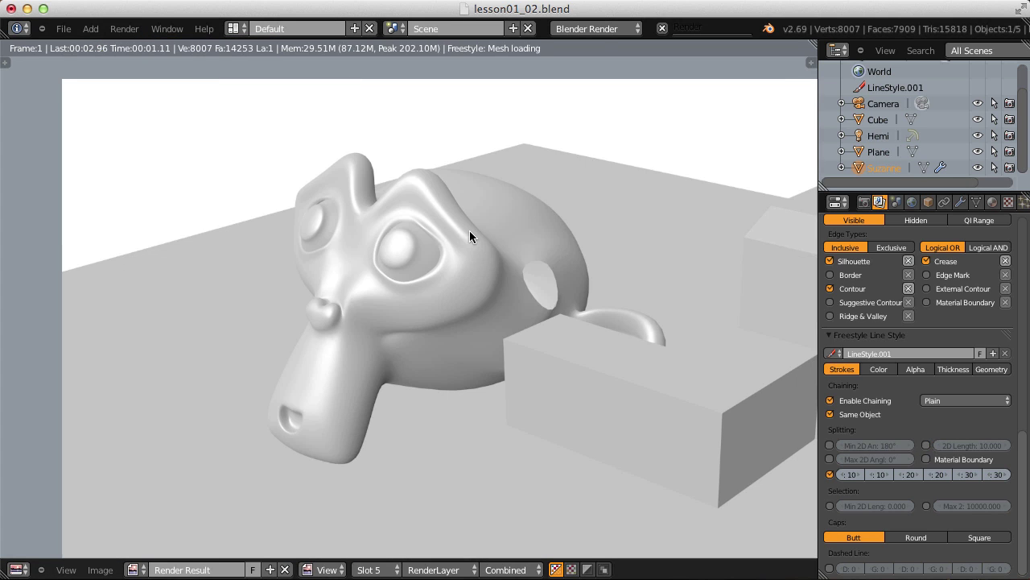
{"action": "scroll", "coordinate": [469, 230], "scroll_direction": "right", "scroll_amount": 5}
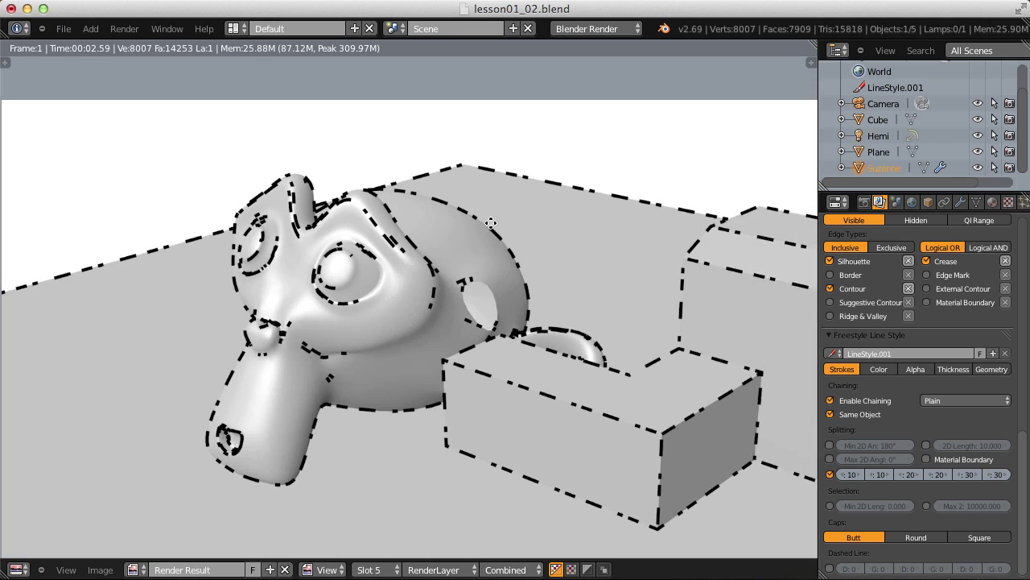
{"action": "scroll", "coordinate": [464, 233], "scroll_direction": "up", "scroll_amount": 3}
{"action": "scroll", "coordinate": [513, 197], "scroll_direction": "down", "scroll_amount": 1}
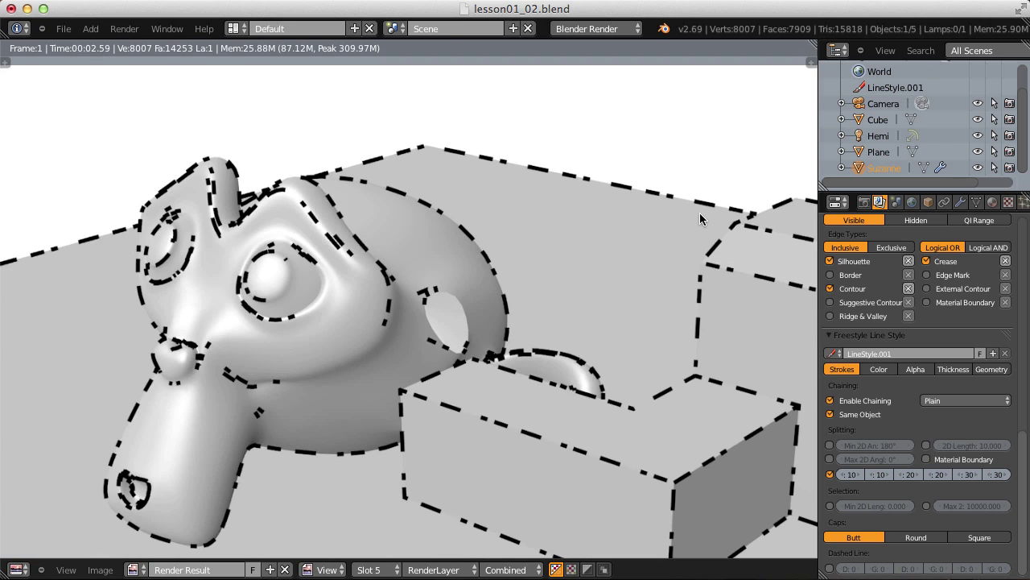
{"action": "middle_click_drag", "start_coordinate": [604, 190], "coordinate": [525, 247]}
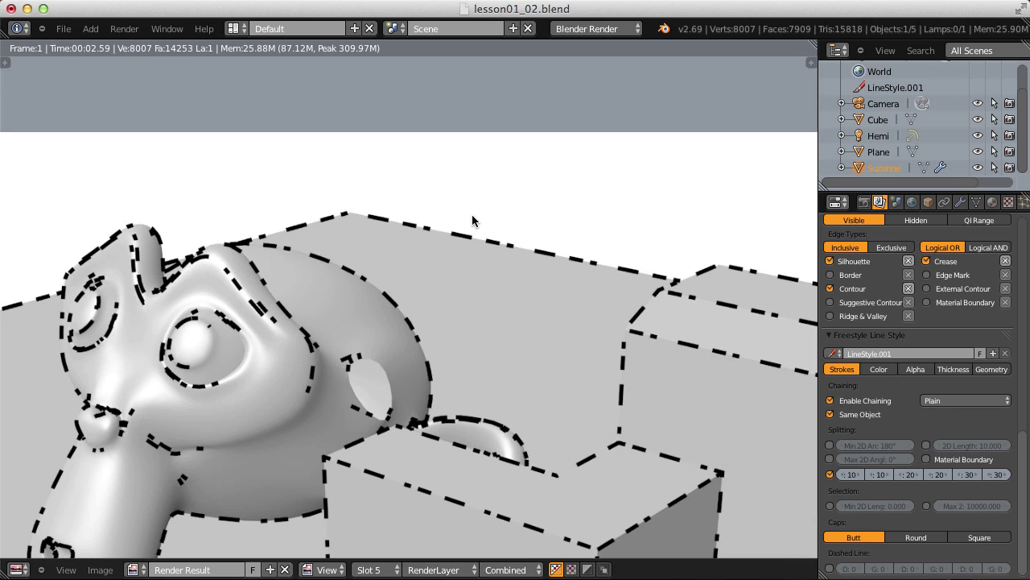
{"action": "scroll", "coordinate": [465, 254], "scroll_direction": "down", "scroll_amount": 2}
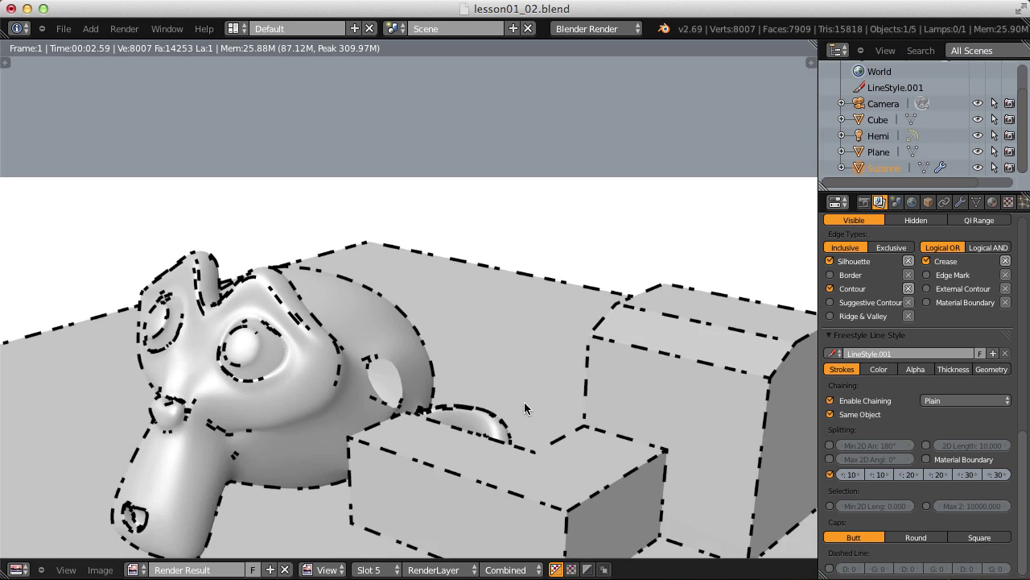
{"action": "middle_click_drag", "start_coordinate": [465, 254], "coordinate": [515, 121]}
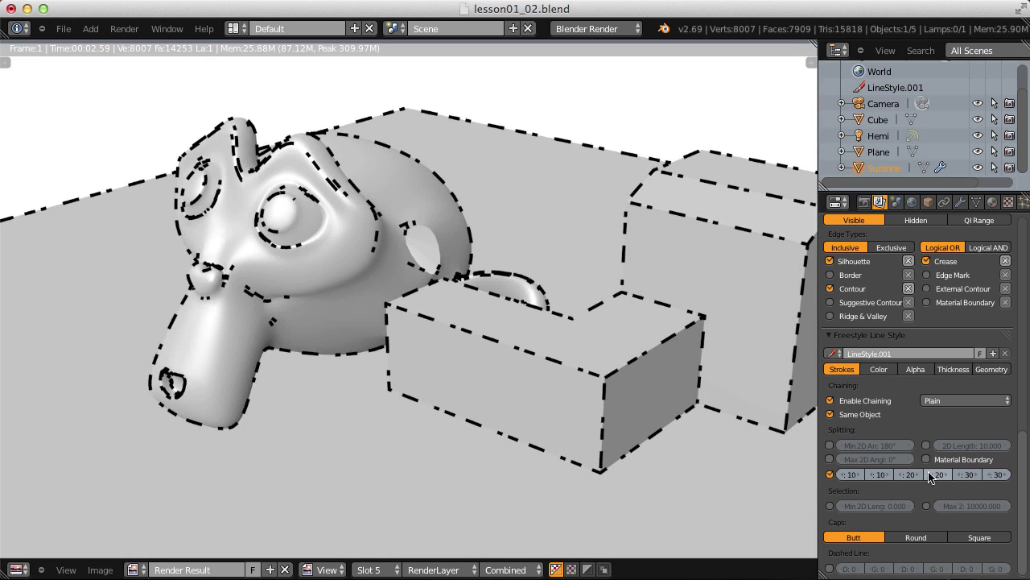
Enable selection by minimum 2D length with a value of 30 and render the image.
{"action": "left_click", "coordinate": [830, 505]}
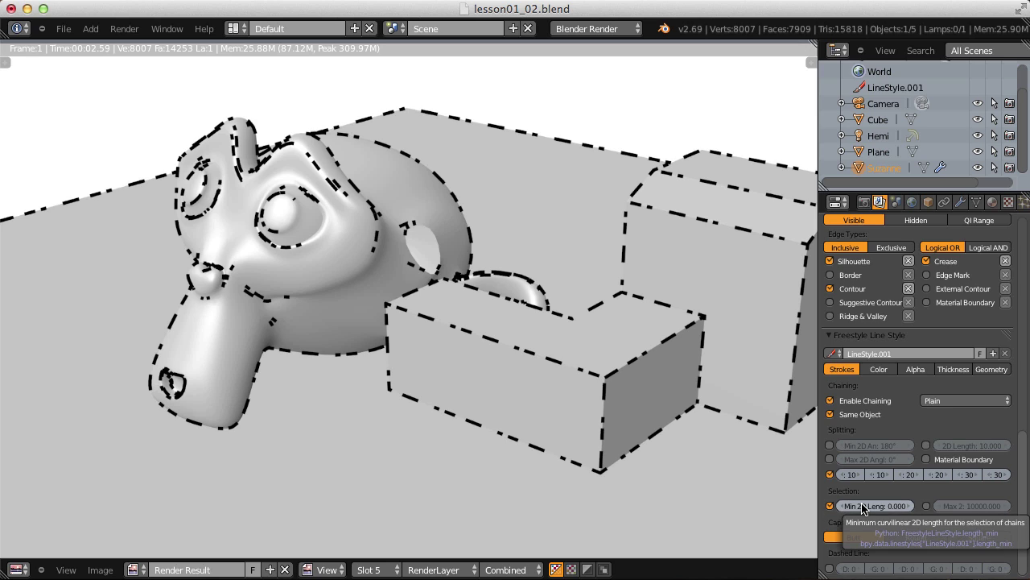
{"action": "left_click", "coordinate": [862, 505]}
{"action": "type", "text": "30"}
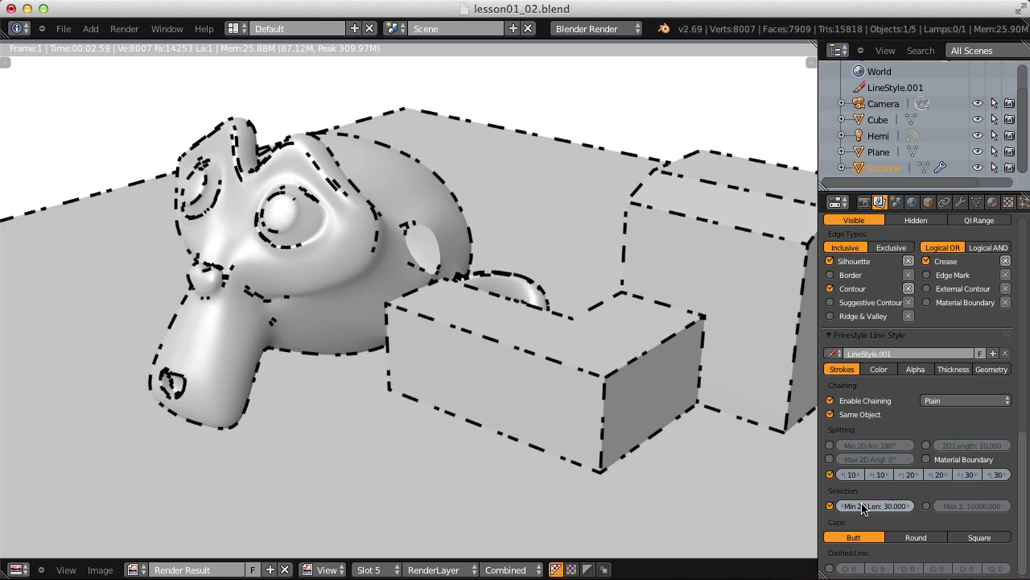
{"action": "key", "text": "Return"}
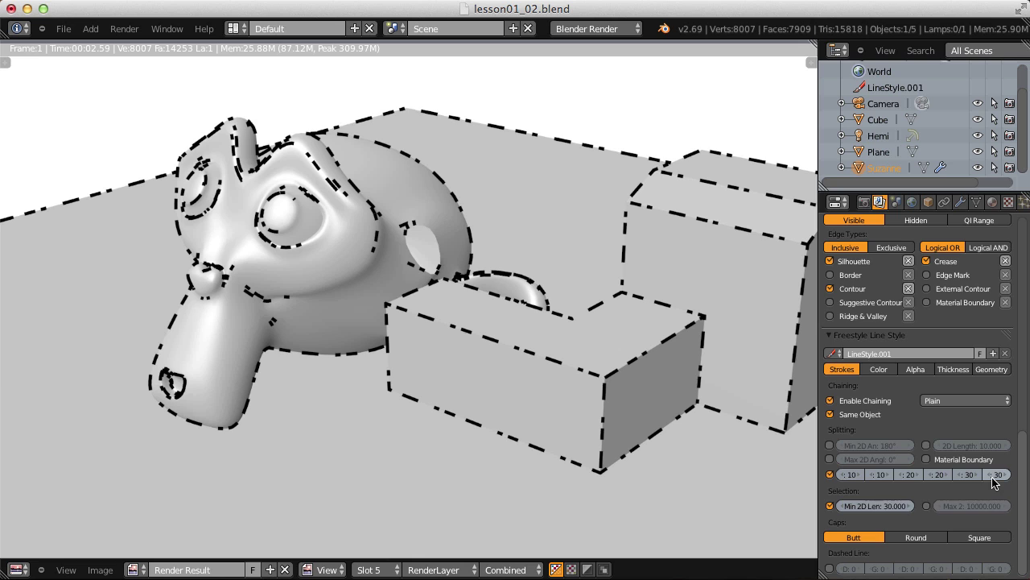
{"action": "left_click", "coordinate": [124, 28]}
{"action": "left_click", "coordinate": [141, 46]}
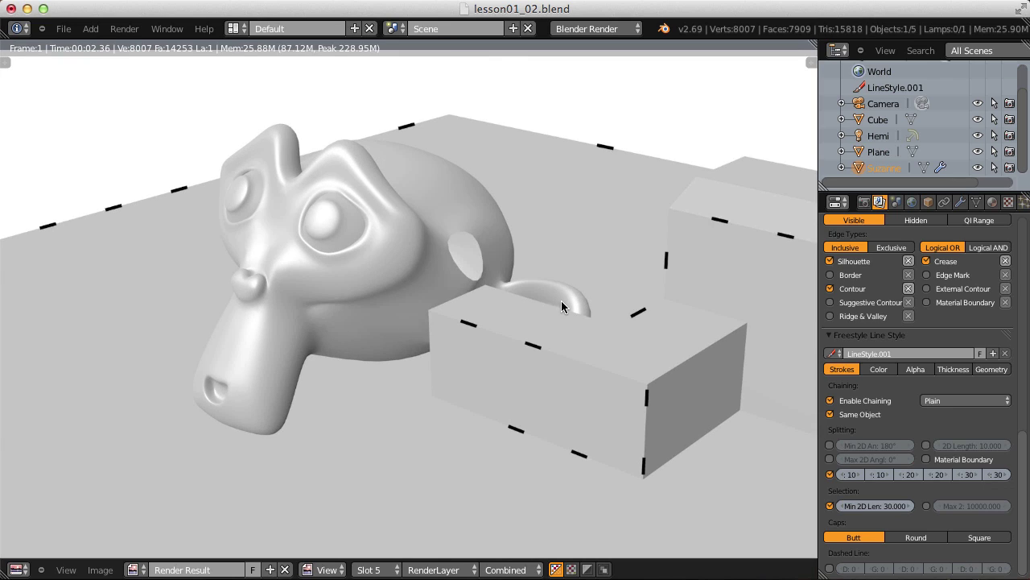
Replace the minimum 2D length selection with a maximum 2D length of 20 and render the image.
{"action": "left_click", "coordinate": [830, 506]}
{"action": "left_click", "coordinate": [927, 505]}
{"action": "left_click_drag", "start_coordinate": [929, 504], "coordinate": [974, 512]}
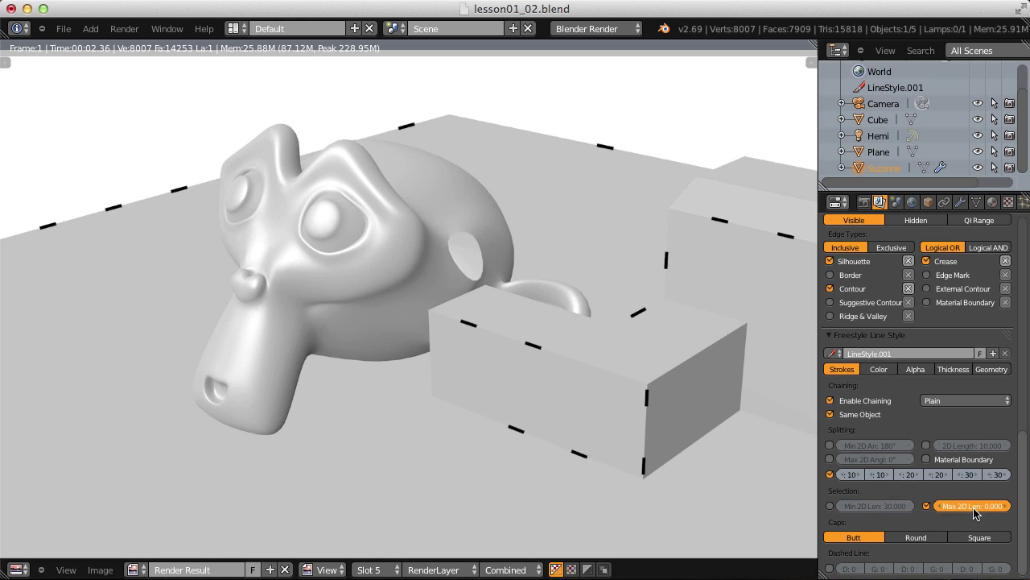
{"action": "type", "text": "20"}
{"action": "key", "text": "Return"}
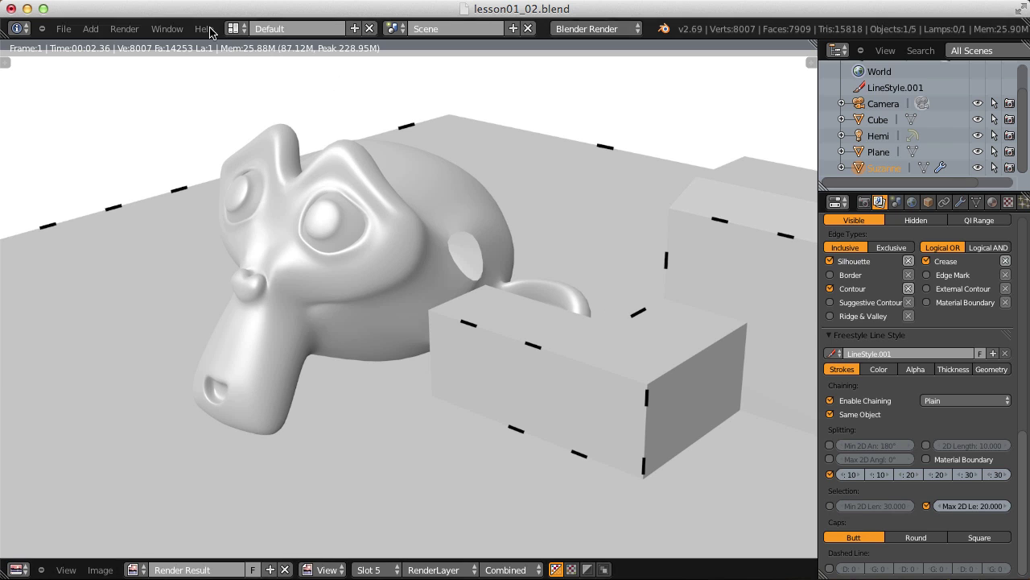
{"action": "left_click", "coordinate": [124, 28]}
{"action": "left_click", "coordinate": [141, 43]}
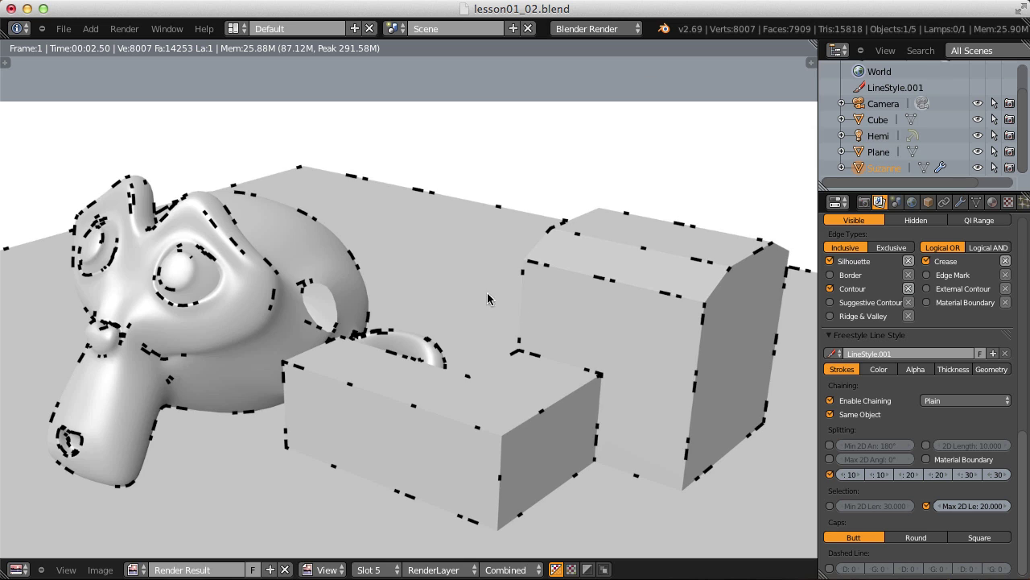
{"action": "middle_click_drag", "start_coordinate": [487, 299], "coordinate": [619, 260]}
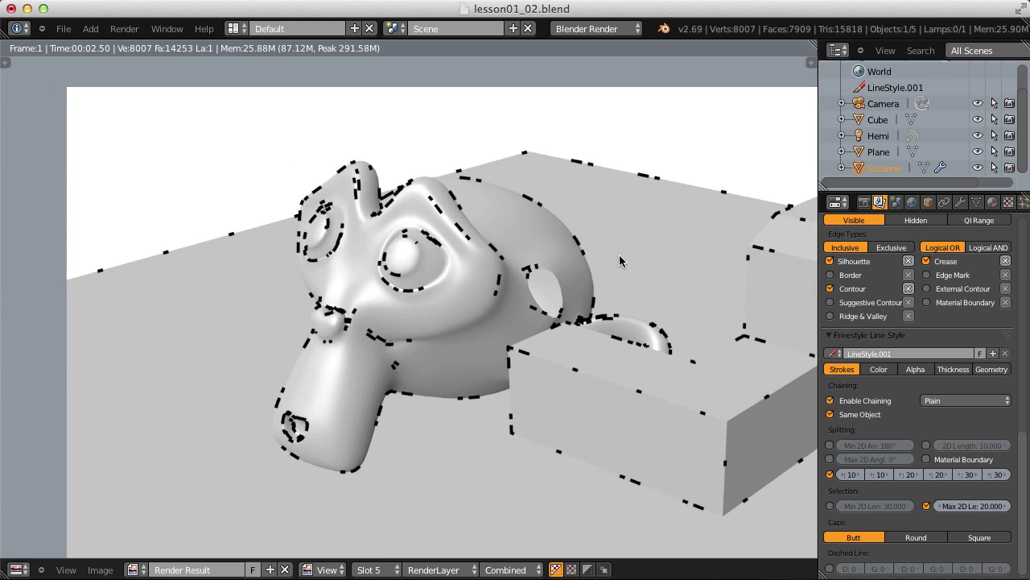
Turn off the maximum 2D length selection and re-enable the minimum 2D length selection.
{"action": "left_click", "coordinate": [927, 506]}
{"action": "left_click", "coordinate": [830, 506]}
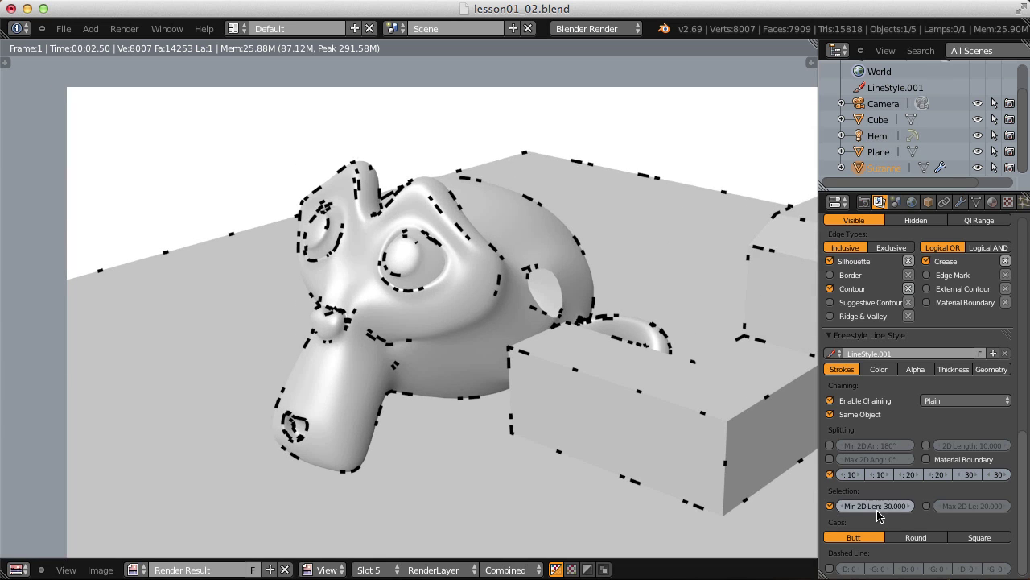
{"action": "scroll", "coordinate": [718, 427], "scroll_direction": "up", "scroll_amount": 4}
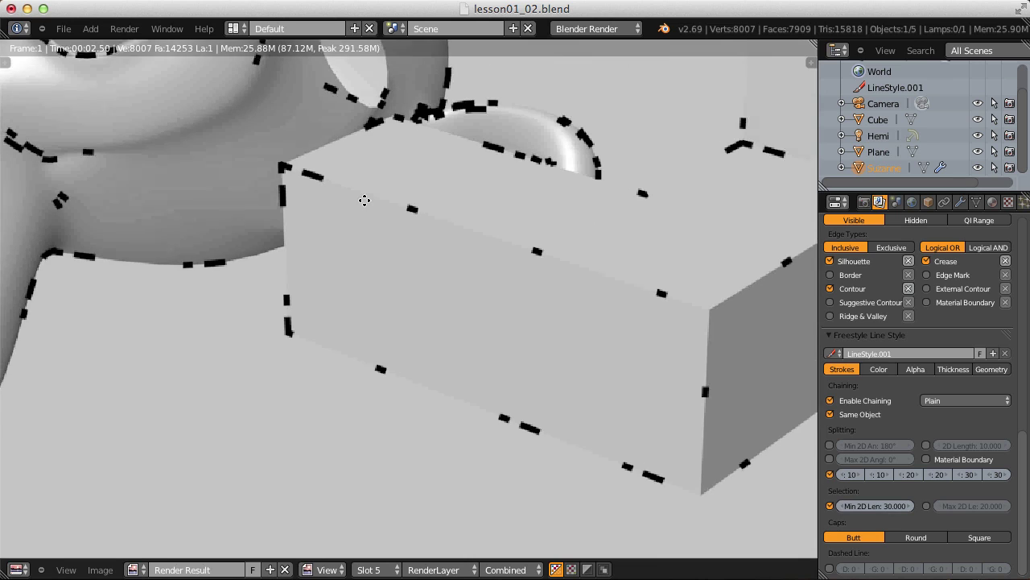
Set the stroke caps to Round and render the image into Slot 6.
{"action": "left_click", "coordinate": [977, 537]}
{"action": "left_click", "coordinate": [871, 539]}
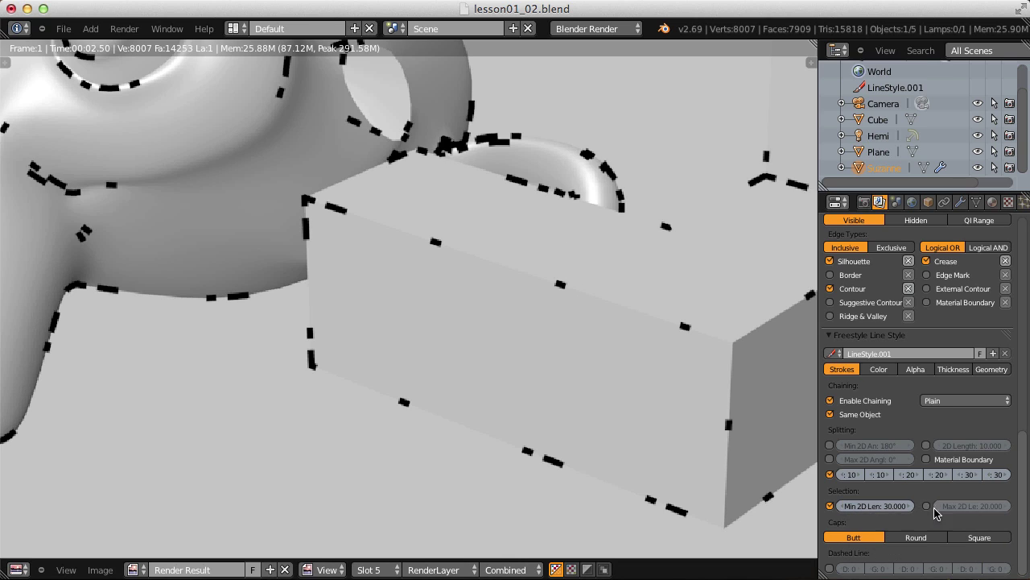
{"action": "left_click", "coordinate": [916, 535]}
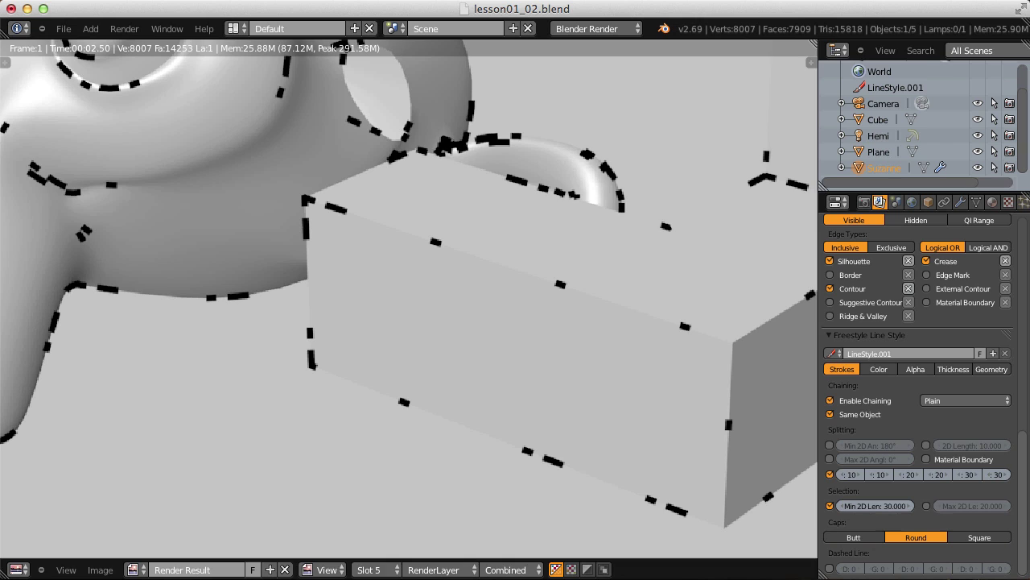
{"action": "left_click", "coordinate": [371, 569]}
{"action": "left_click", "coordinate": [382, 472]}
{"action": "key", "text": "F12"}
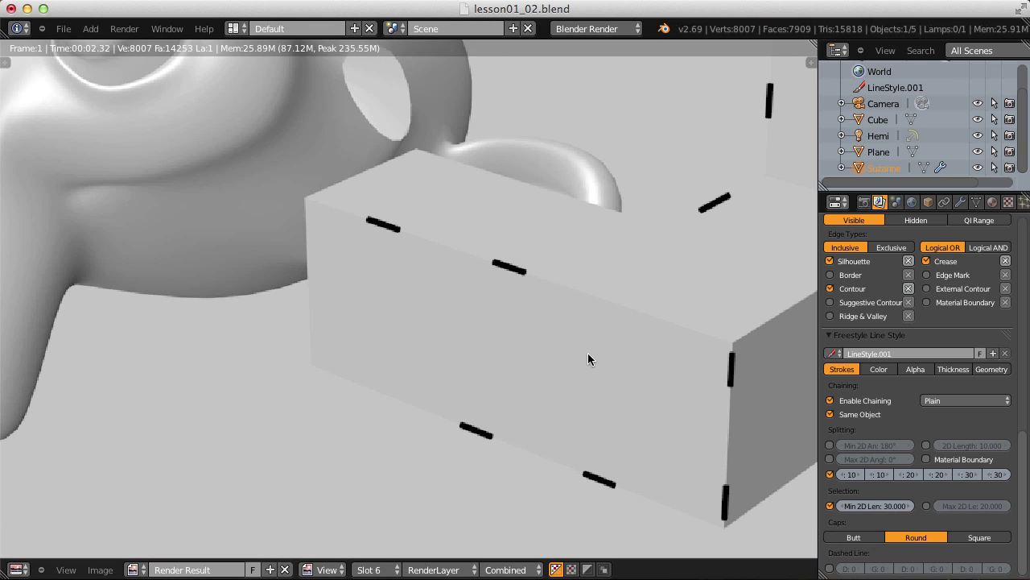
Undo the Round caps, set the caps to Square, and render the image to compare Slots 5 and 6.
{"action": "key", "text": "ctrl+z"}
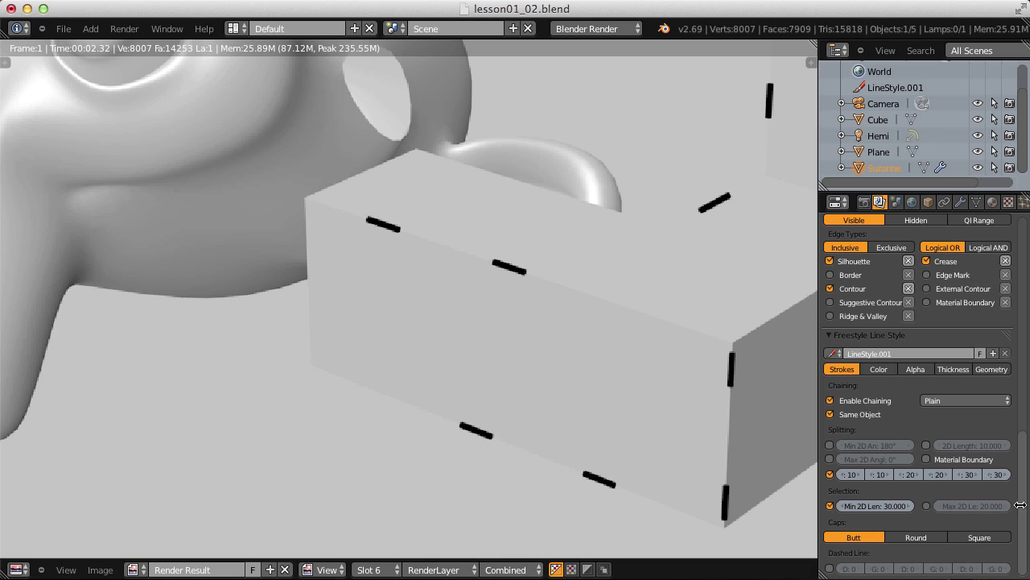
{"action": "left_click", "coordinate": [979, 537]}
{"action": "left_click", "coordinate": [149, 44]}
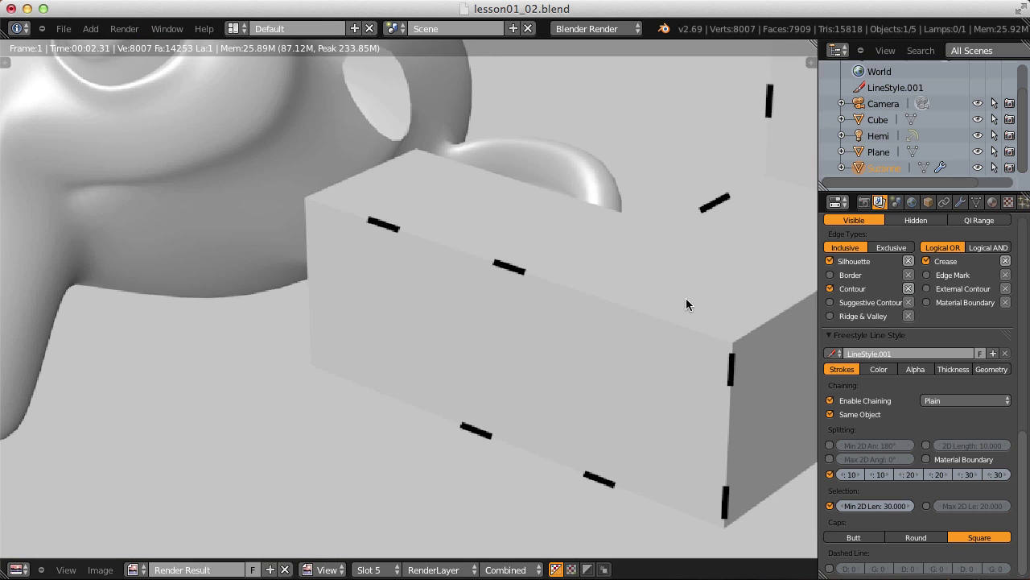
{"action": "key", "text": "j"}
{"action": "key", "text": "j"}
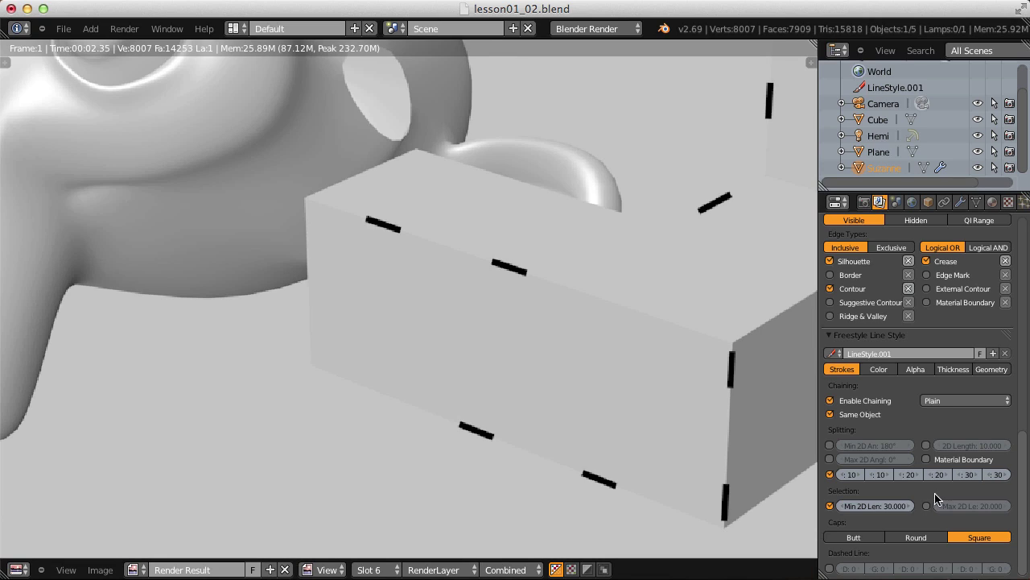
Set the stroke caps back to Round.
{"action": "left_click", "coordinate": [918, 538]}
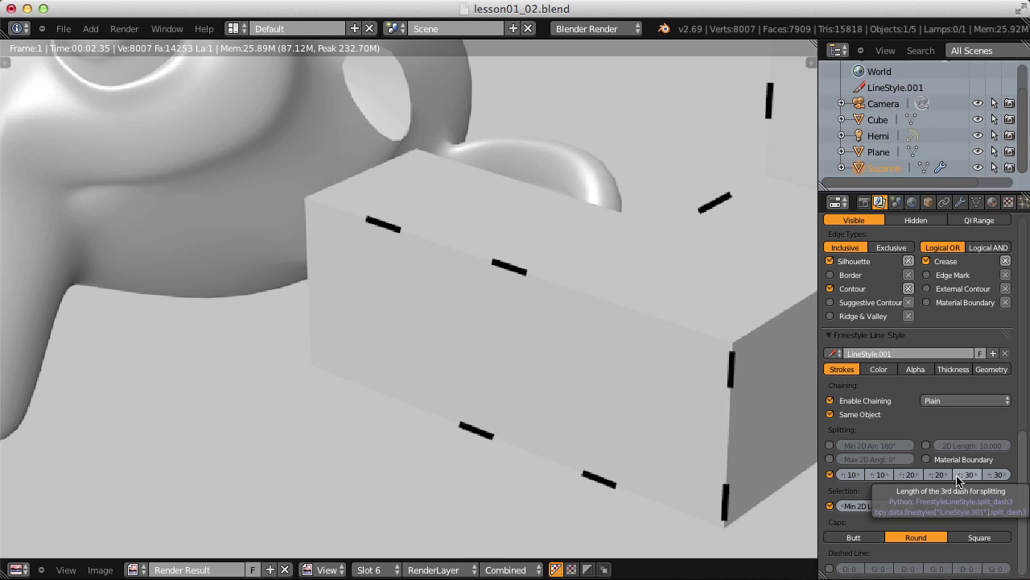
Enable the dashed line pattern and set its dash and gap lengths to 20, 10, 20, 10, 20, 10.
{"action": "left_click", "coordinate": [830, 568]}
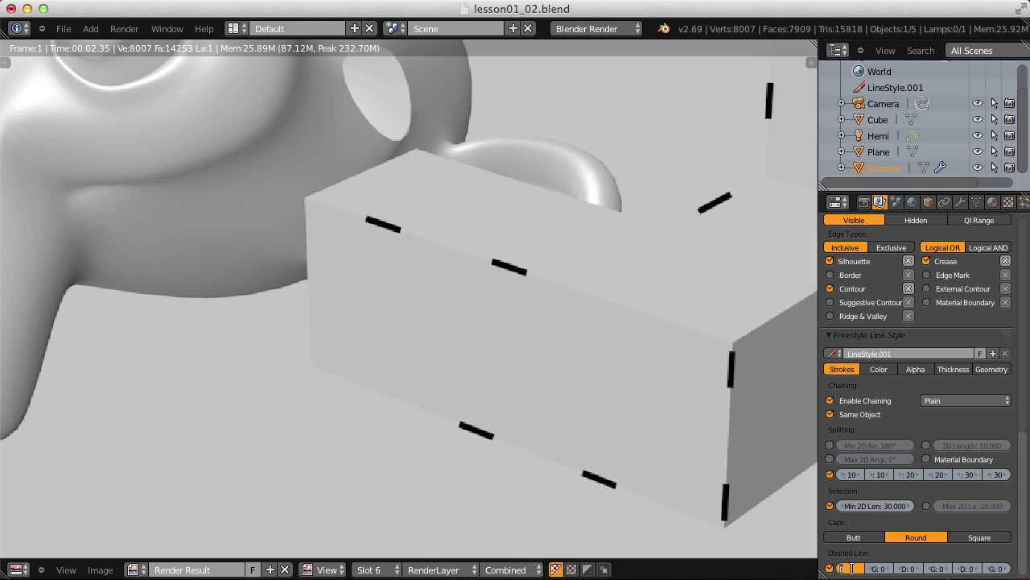
{"action": "key", "text": "Tab"}
{"action": "key", "text": "Tab"}
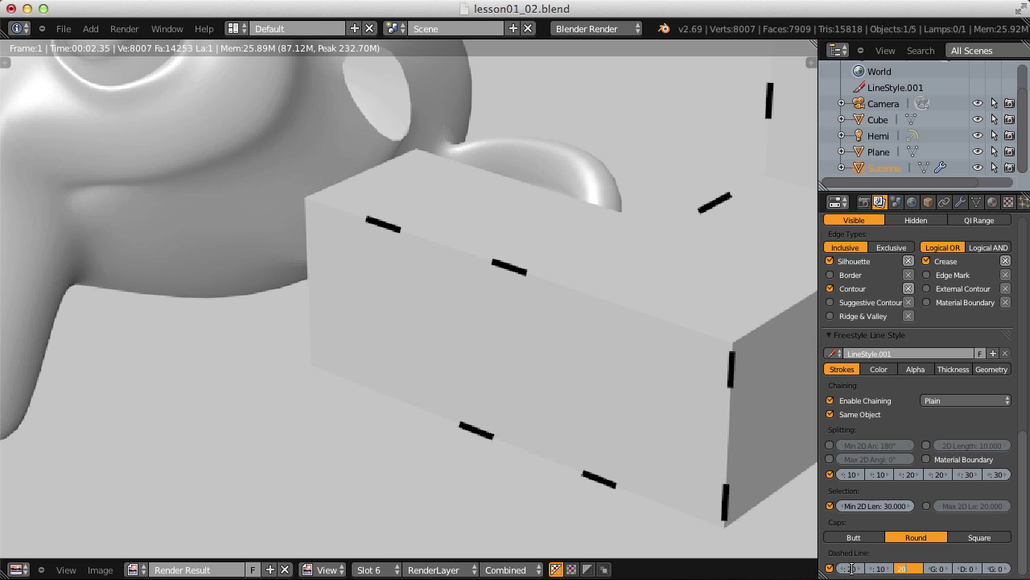
{"action": "key", "text": "Tab"}
{"action": "type", "text": "10"}
{"action": "key", "text": "Tab"}
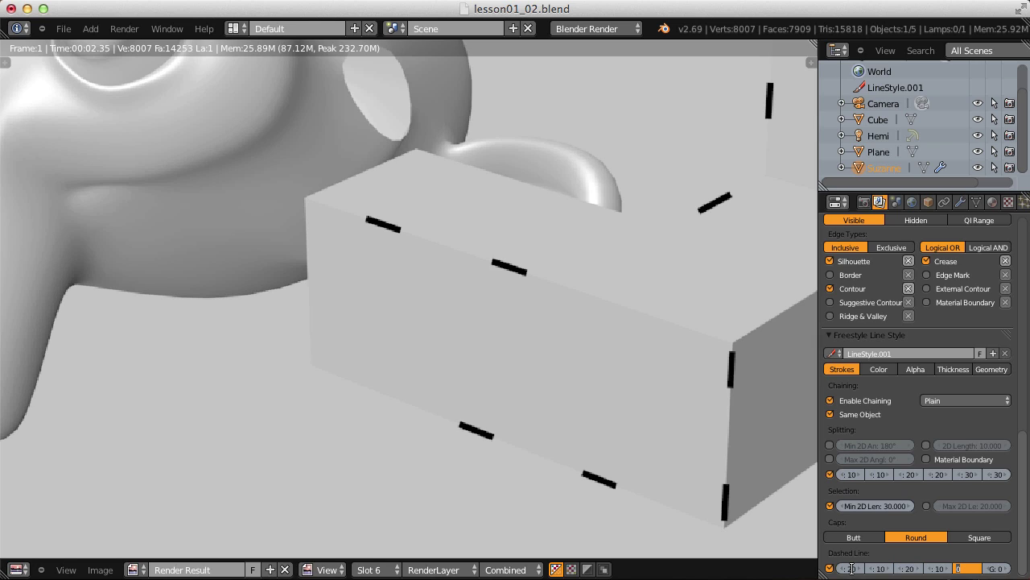
{"action": "key", "text": "Tab"}
{"action": "type", "text": "10"}
{"action": "key", "text": "Return"}
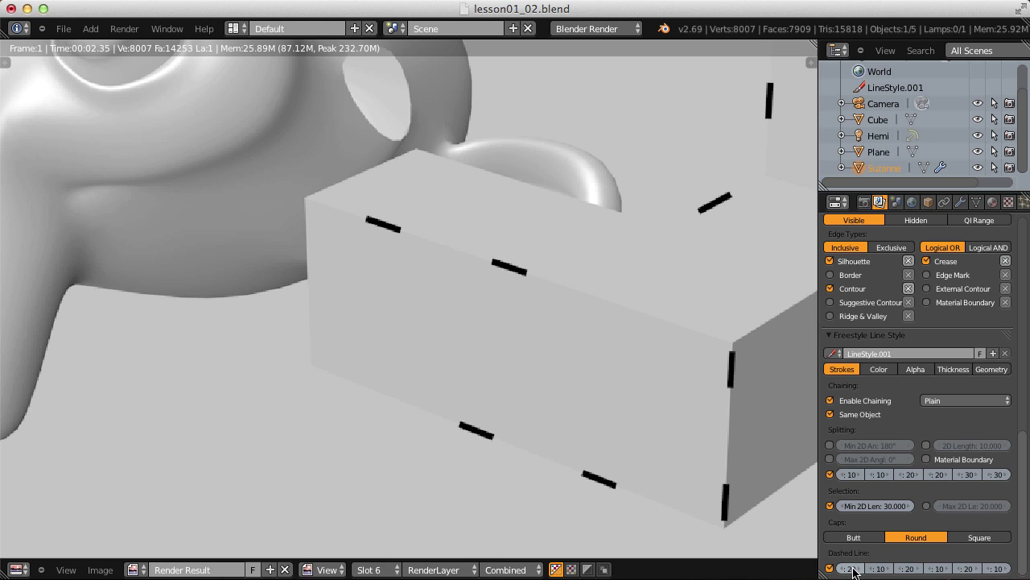
Render the image into Slot 7 to inspect the dashed strokes.
{"action": "left_click", "coordinate": [376, 569]}
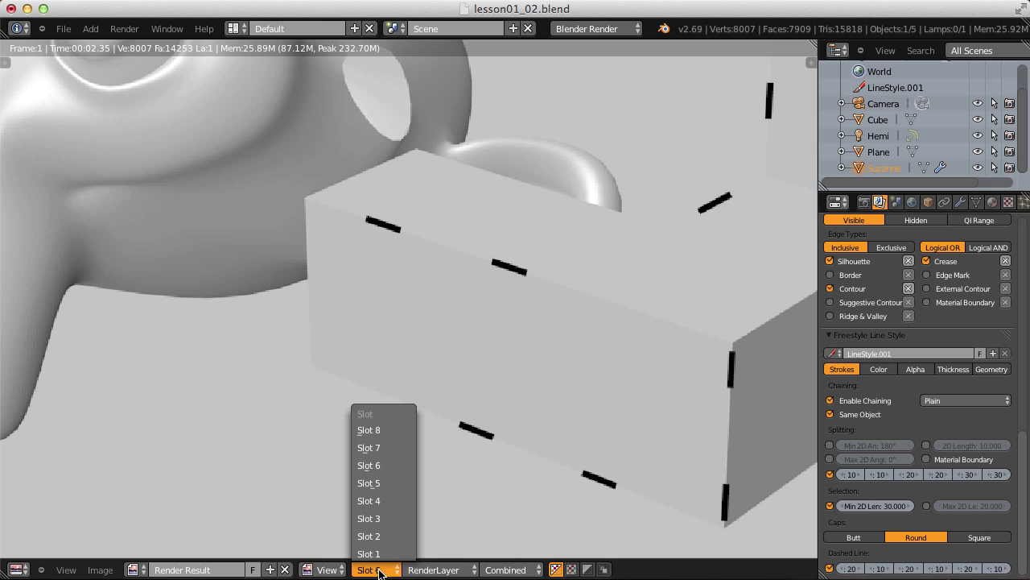
{"action": "left_click", "coordinate": [372, 447]}
{"action": "key", "text": "F12"}
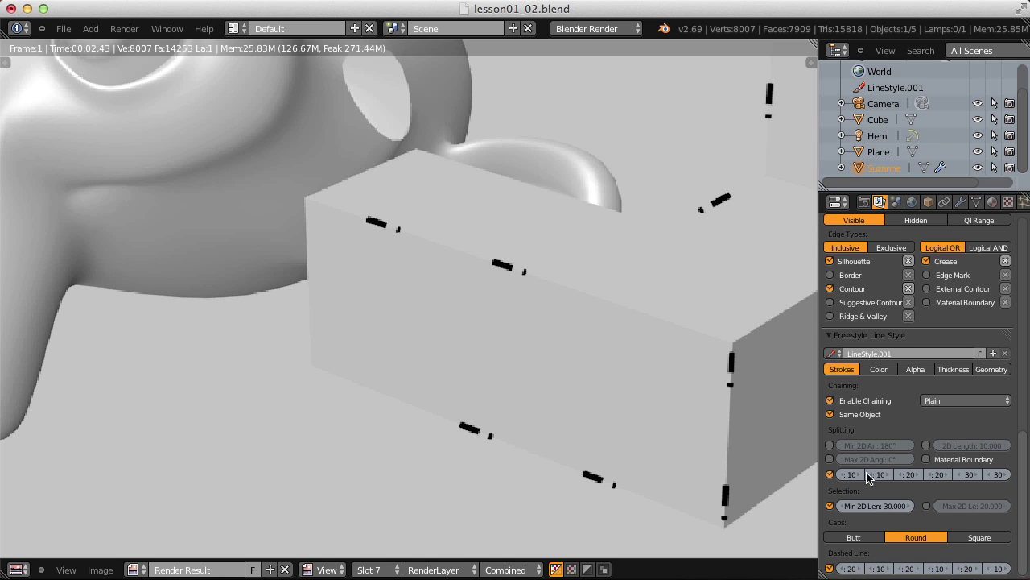
{"action": "scroll", "coordinate": [552, 323], "scroll_direction": "down", "scroll_amount": 5}
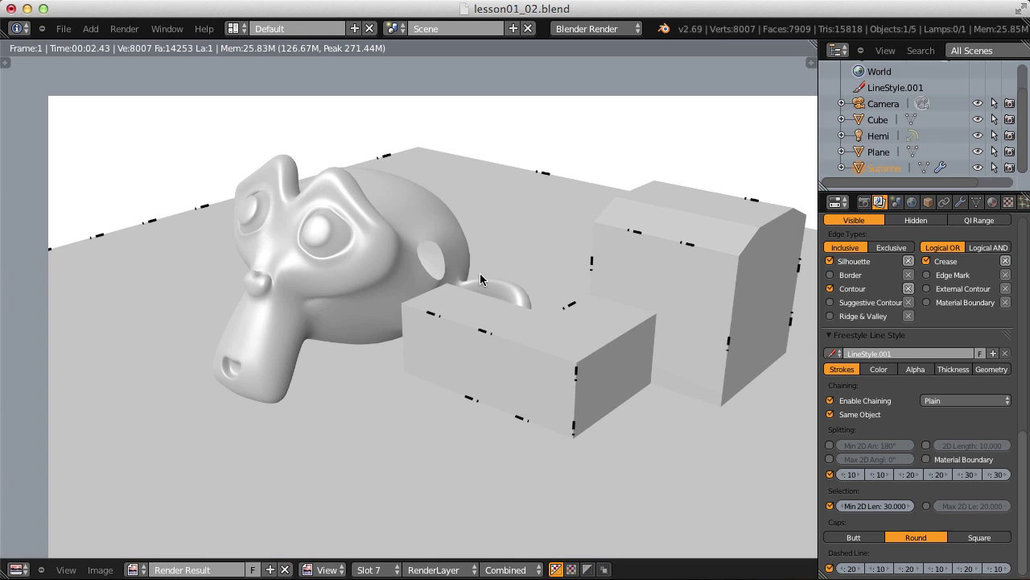
Turn off the dashed line, the minimum 2D length selection and the split pattern.
{"action": "left_click", "coordinate": [830, 569]}
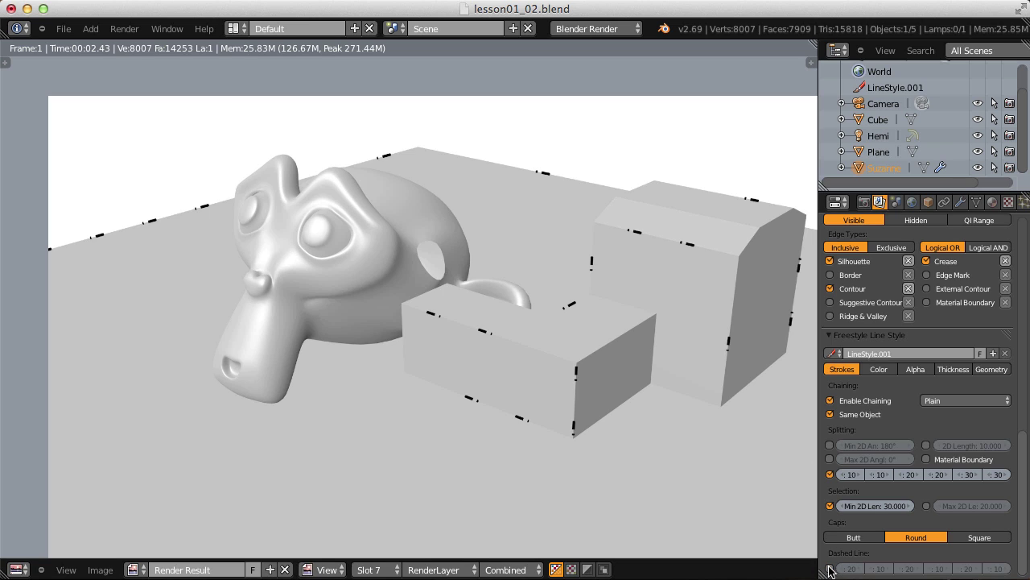
{"action": "left_click", "coordinate": [830, 506]}
{"action": "left_click", "coordinate": [830, 474]}
Set the line style's base color to a bright pinkish red and render the image.
{"action": "left_click", "coordinate": [879, 369]}
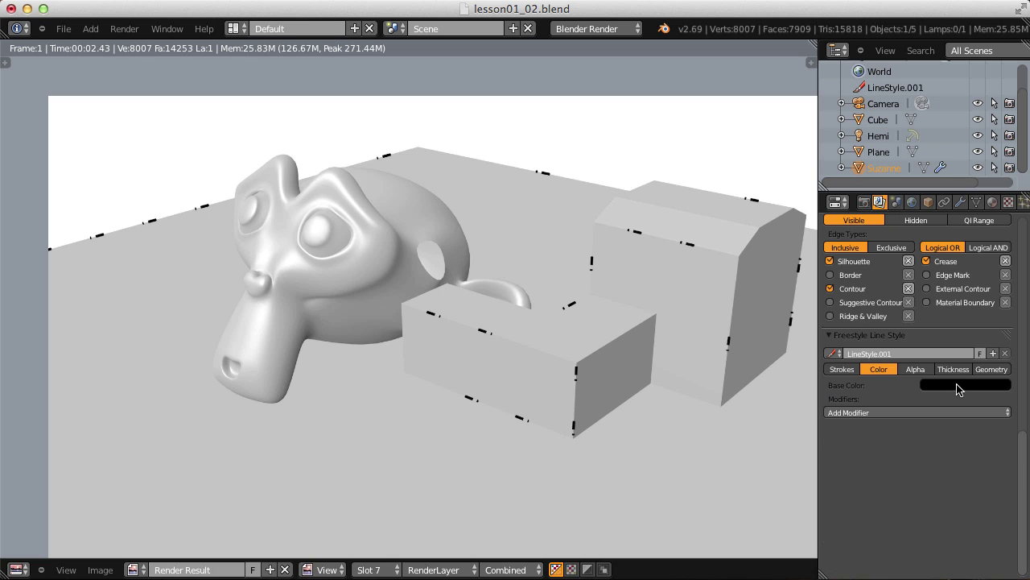
{"action": "left_click", "coordinate": [961, 388]}
{"action": "left_click", "coordinate": [984, 386]}
{"action": "left_click_drag", "start_coordinate": [1003, 304], "coordinate": [1004, 210]}
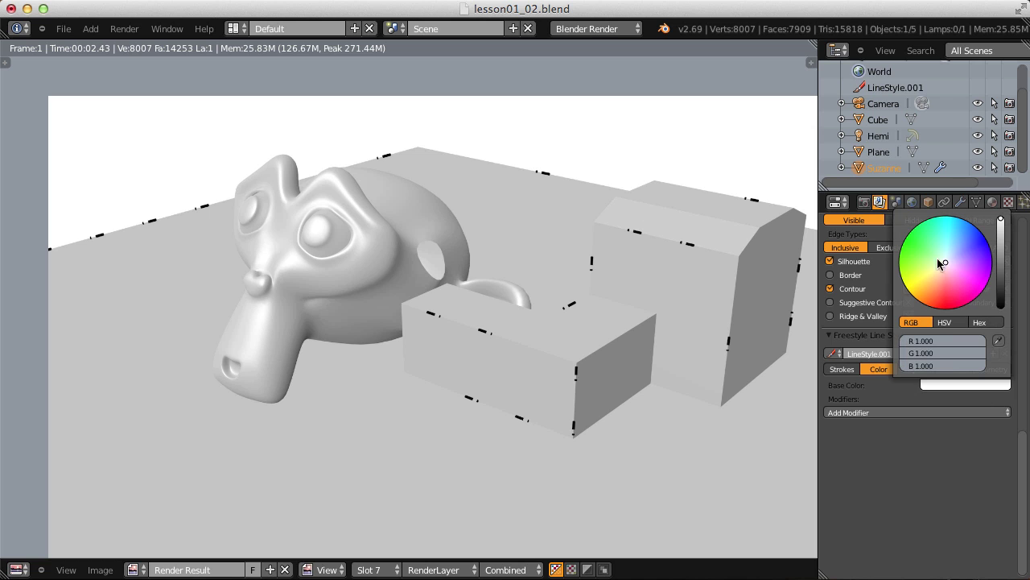
{"action": "left_click", "coordinate": [939, 295]}
{"action": "left_click", "coordinate": [124, 28]}
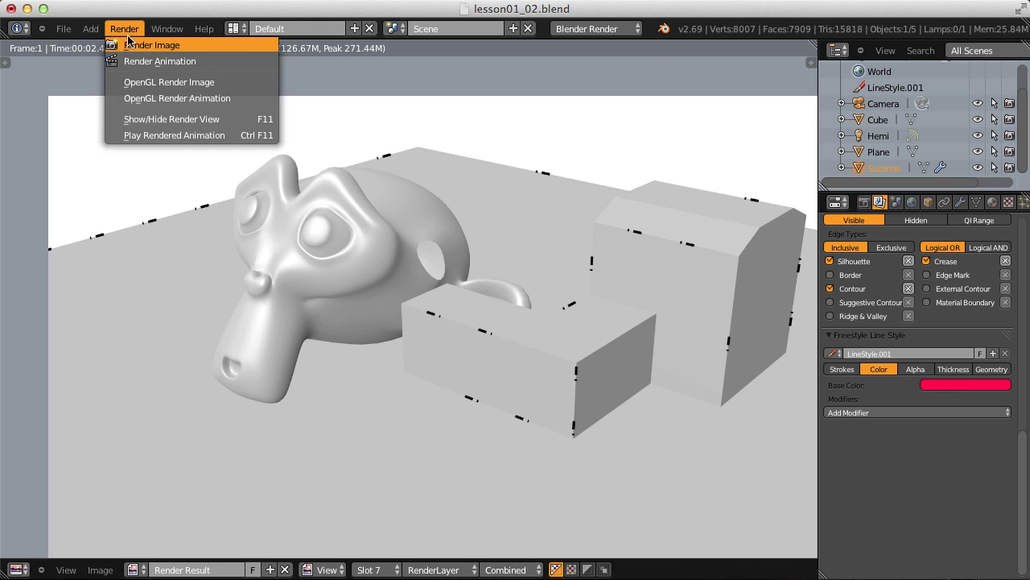
{"action": "left_click", "coordinate": [132, 40]}
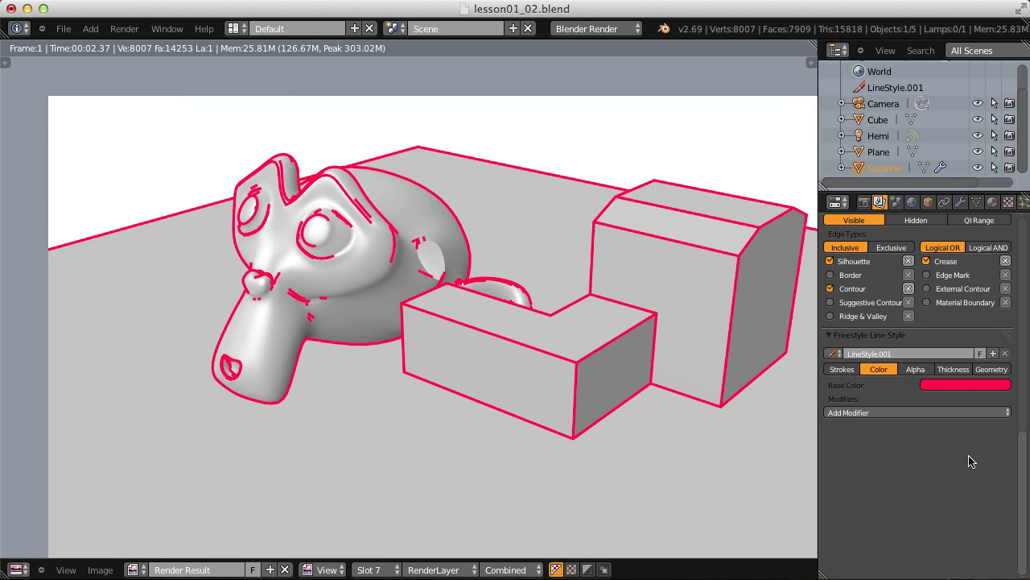
Add an Along Stroke color modifier, insert three extra stops in its color ramp and spread them along it.
{"action": "left_click", "coordinate": [884, 414]}
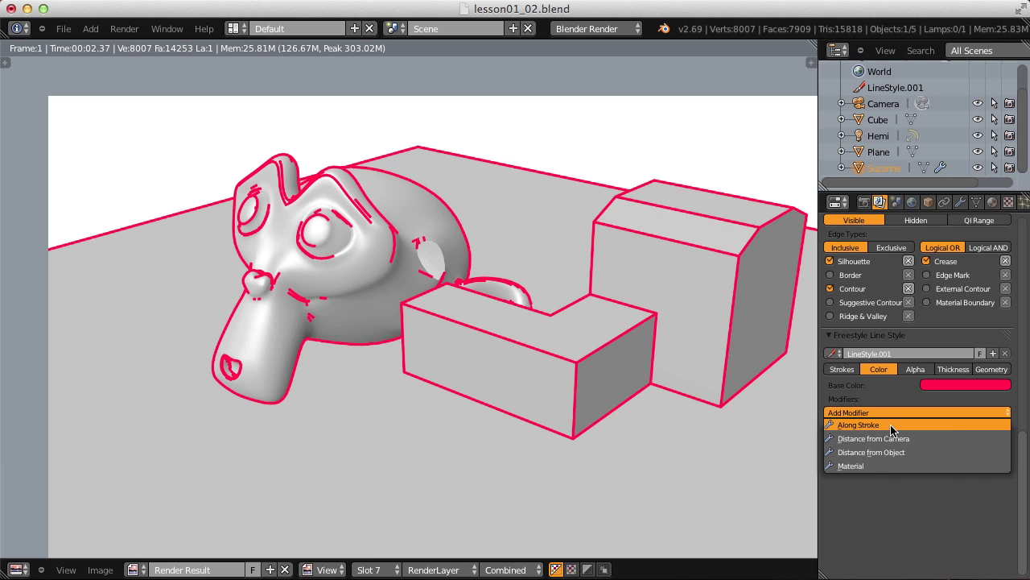
{"action": "left_click", "coordinate": [892, 426]}
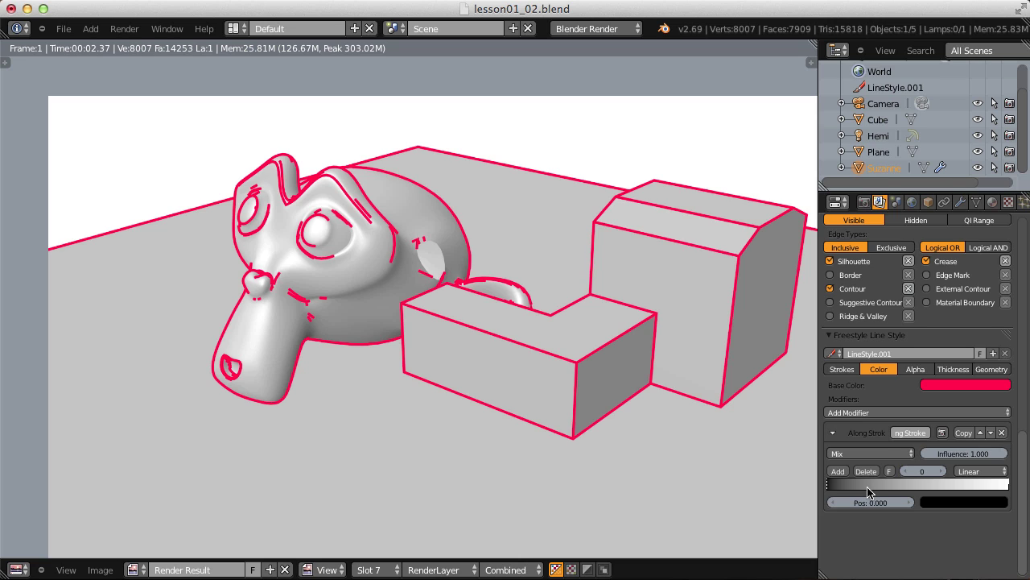
{"action": "left_click", "coordinate": [838, 471]}
{"action": "left_click", "coordinate": [838, 471]}
{"action": "left_click", "coordinate": [838, 471]}
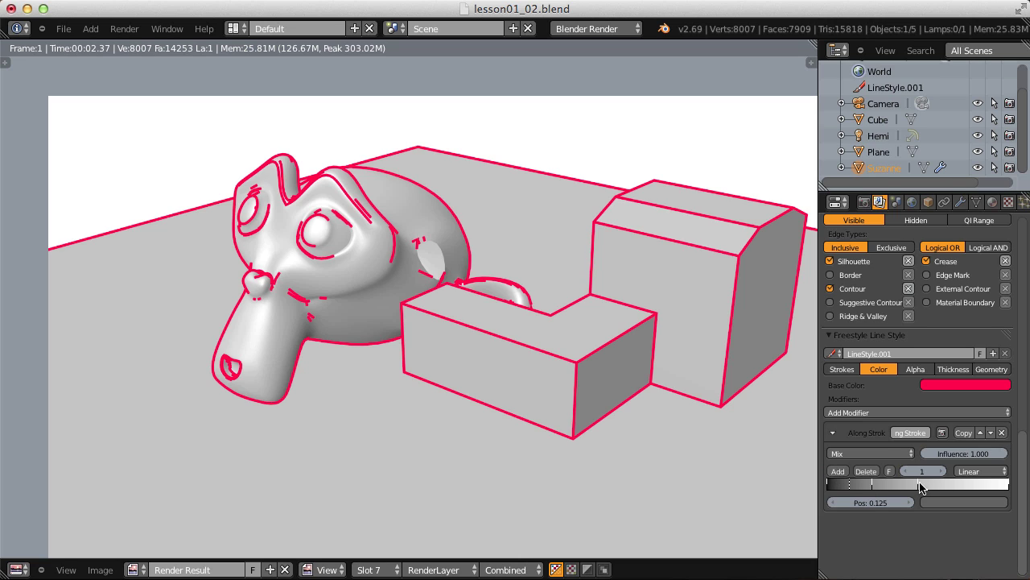
{"action": "left_click_drag", "start_coordinate": [920, 486], "coordinate": [961, 486]}
{"action": "mouse_move", "coordinate": [872, 487]}
{"action": "left_mouse_down"}
{"action": "mouse_move", "coordinate": [910, 486]}
{"action": "mouse_move", "coordinate": [868, 487]}
{"action": "left_mouse_up"}
{"action": "left_click", "coordinate": [830, 486]}
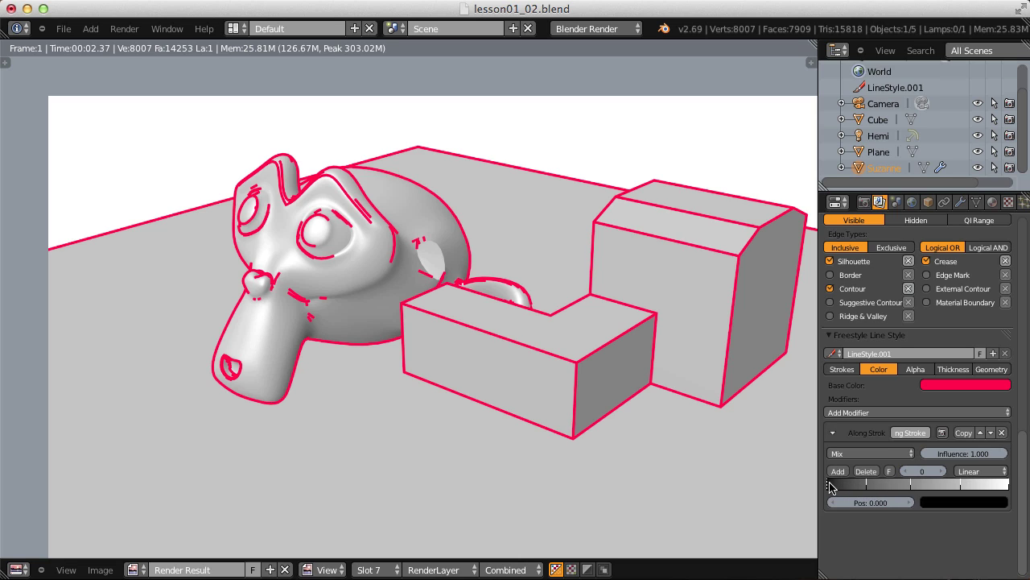
Color the first stop of the Along Stroke ramp green and the second stop yellow.
{"action": "left_click", "coordinate": [927, 503]}
{"action": "left_click", "coordinate": [913, 378]}
{"action": "left_click", "coordinate": [867, 487]}
{"action": "left_click", "coordinate": [942, 503]}
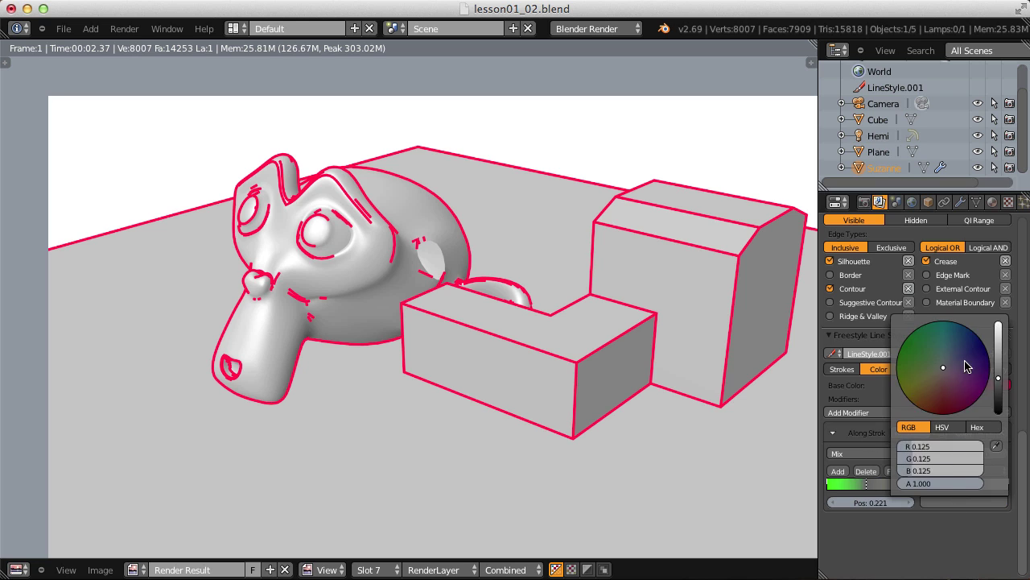
{"action": "left_click", "coordinate": [962, 347]}
Color the middle stop of the Along Stroke ramp orange and the fourth stop pink.
{"action": "left_click", "coordinate": [960, 486]}
{"action": "left_click", "coordinate": [963, 502]}
{"action": "left_click", "coordinate": [953, 412]}
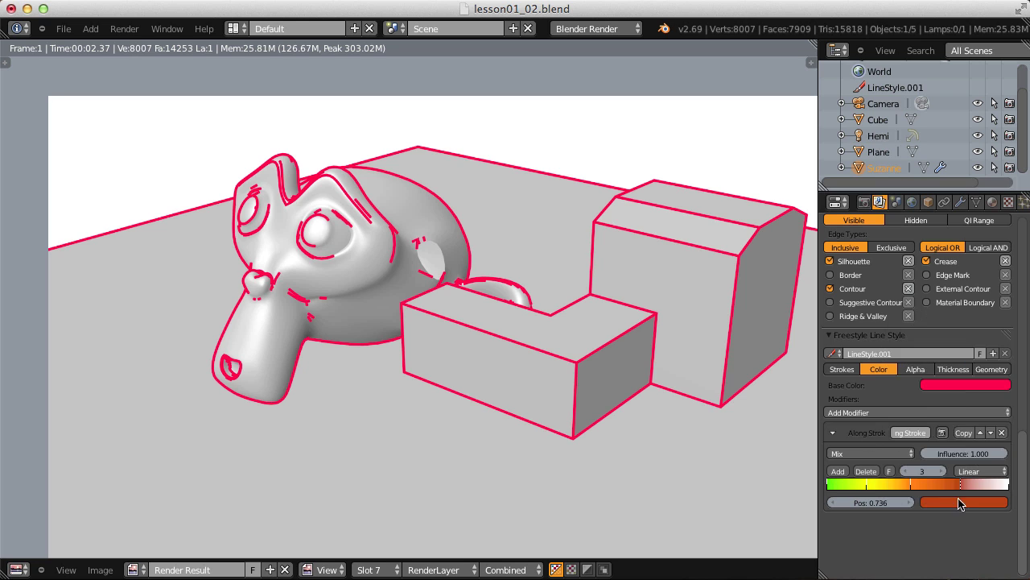
{"action": "left_click", "coordinate": [962, 501]}
{"action": "left_click", "coordinate": [963, 502]}
{"action": "left_click", "coordinate": [950, 362]}
Color the last stop of the Along Stroke ramp blue and render the image to inspect the strokes up close.
{"action": "left_click", "coordinate": [1008, 485]}
{"action": "left_click", "coordinate": [964, 502]}
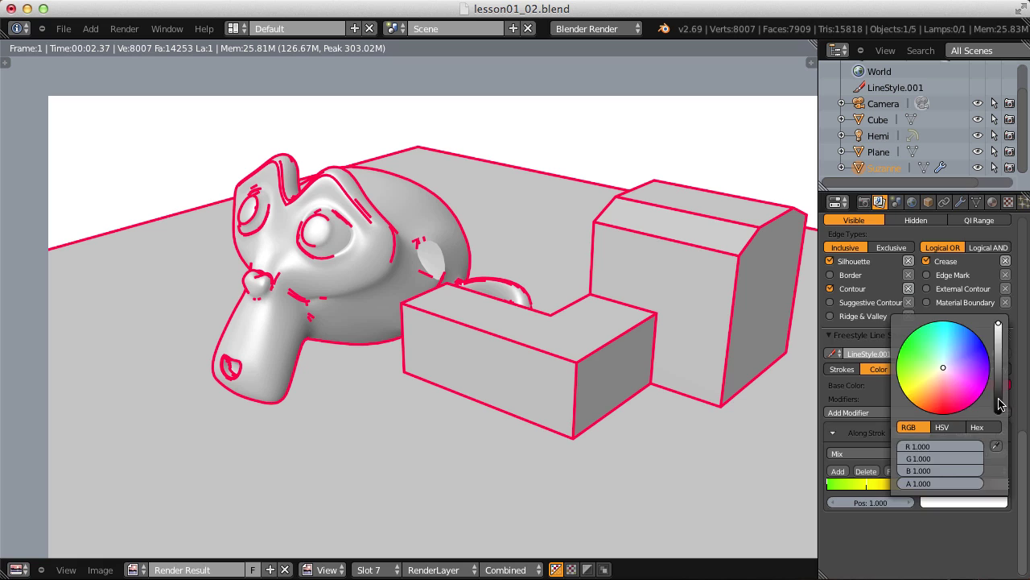
{"action": "left_click", "coordinate": [970, 343]}
{"action": "left_click", "coordinate": [124, 29]}
{"action": "left_click", "coordinate": [131, 47]}
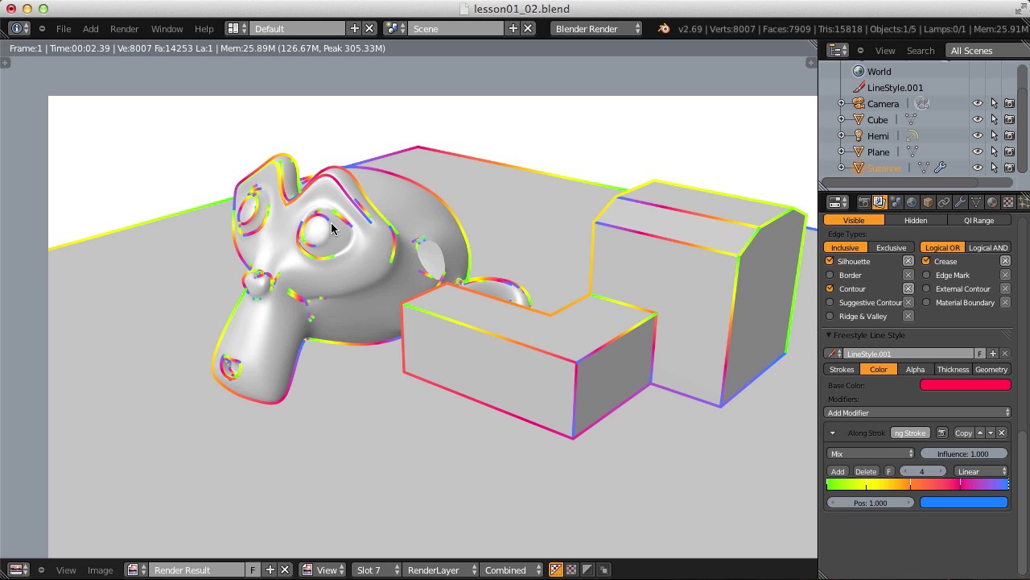
{"action": "scroll", "coordinate": [332, 228], "scroll_direction": "up", "scroll_amount": 6}
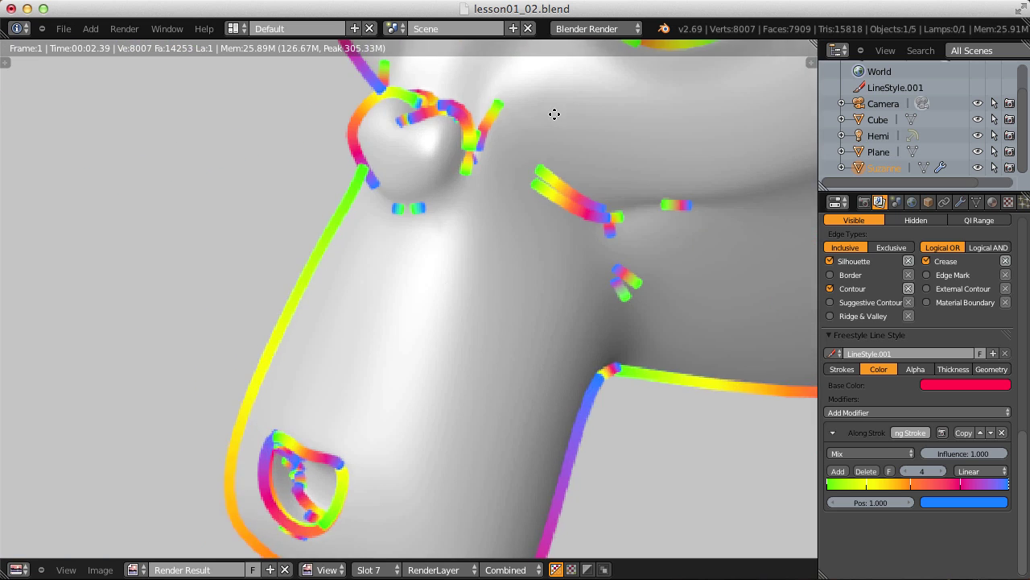
{"action": "middle_click_drag", "start_coordinate": [555, 113], "coordinate": [483, 214]}
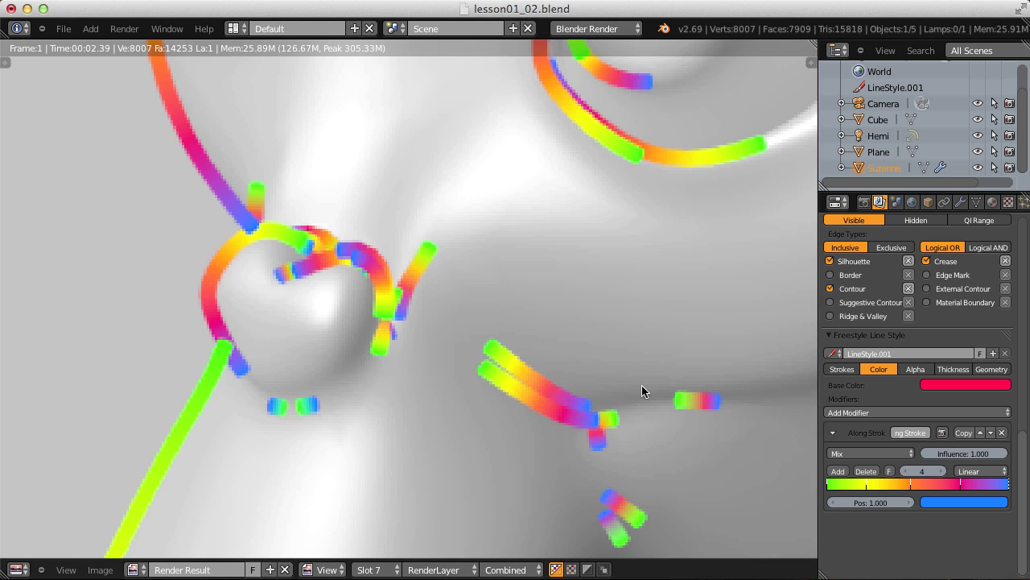
{"action": "scroll", "coordinate": [393, 215], "scroll_direction": "down", "scroll_amount": 8}
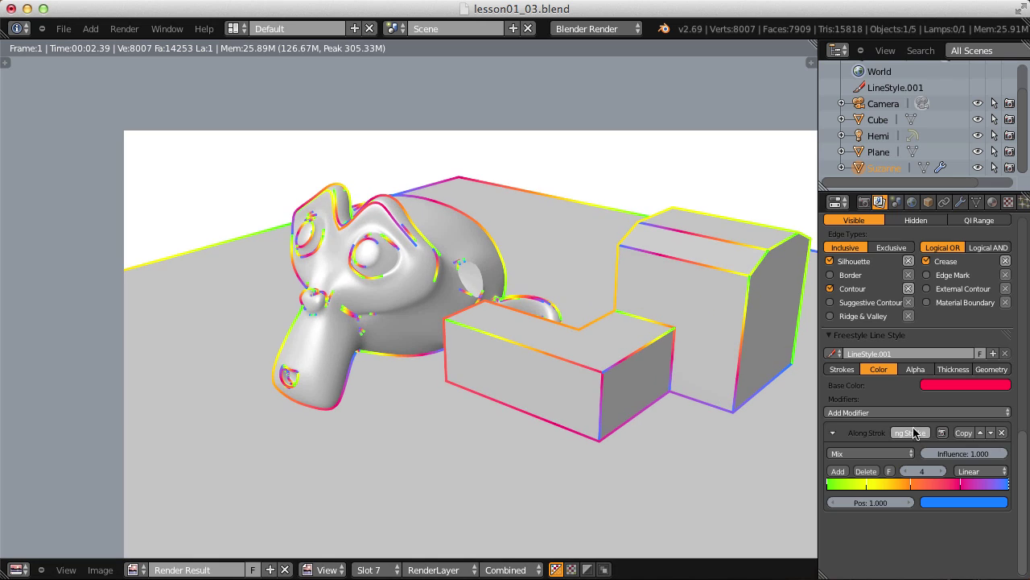
Add a Distance from Camera color modifier and set its maximum range to 10.
{"action": "left_click", "coordinate": [869, 412]}
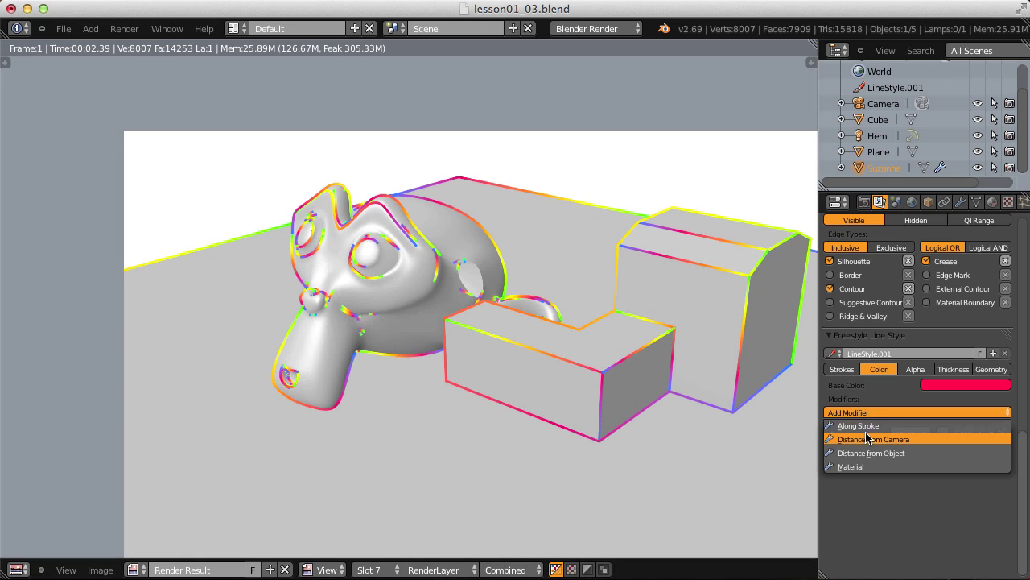
{"action": "left_click", "coordinate": [875, 440]}
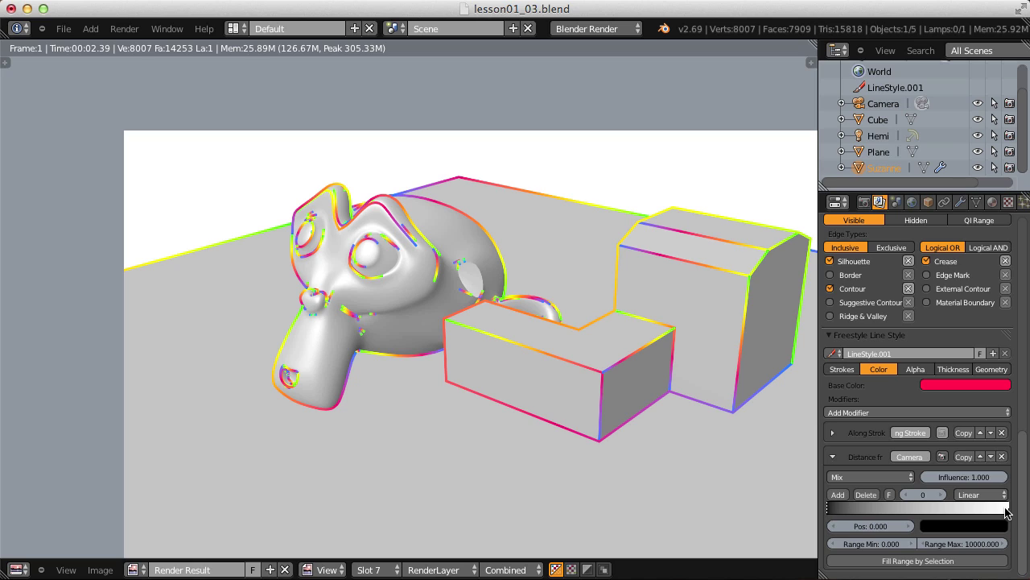
{"action": "left_click", "coordinate": [986, 545]}
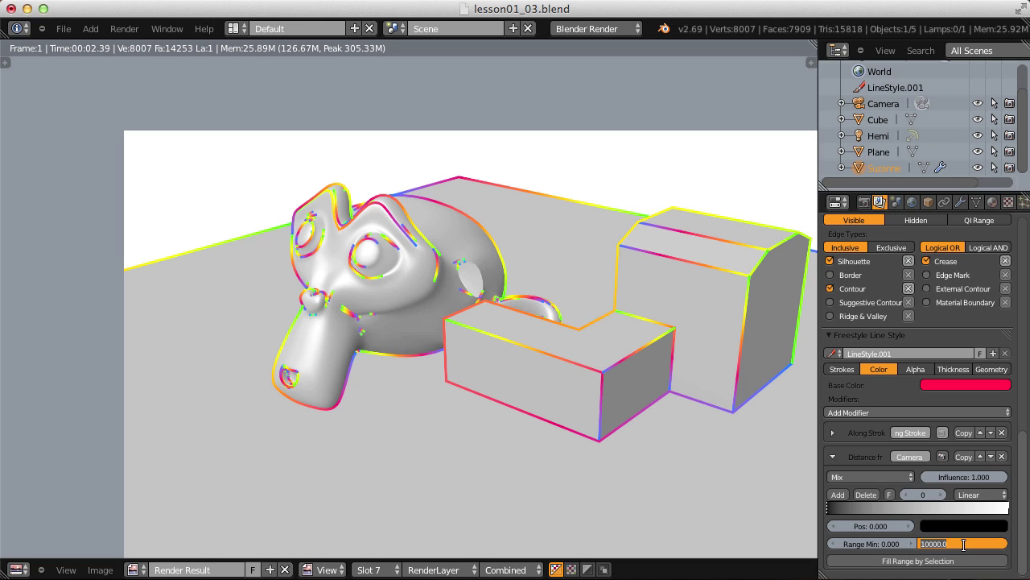
{"action": "type", "text": "10"}
{"action": "key", "text": "Return"}
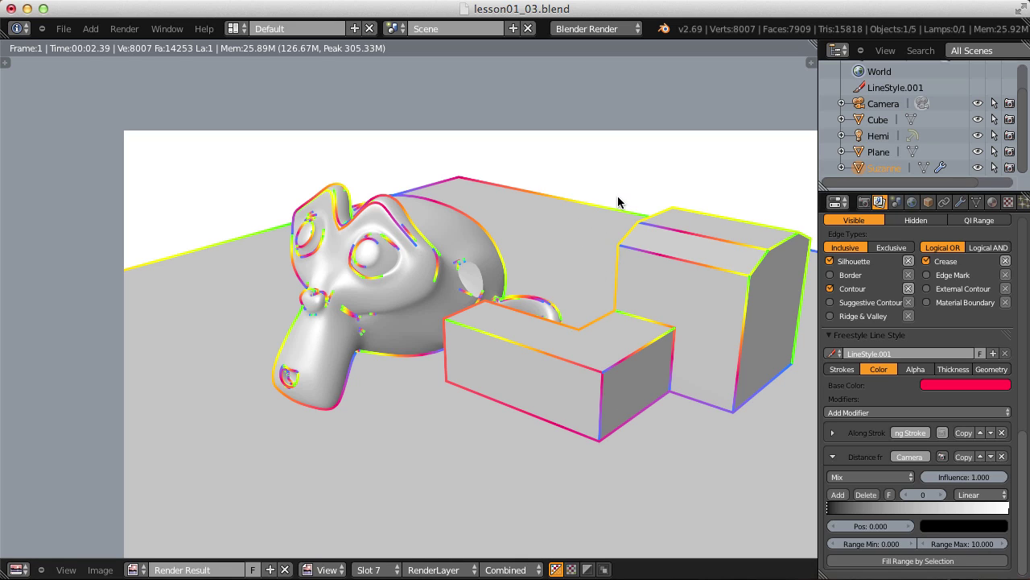
Color the Distance from Camera ramp from green at the start to pink at the end, and render the image.
{"action": "left_click", "coordinate": [934, 528]}
{"action": "left_click_drag", "start_coordinate": [999, 436], "coordinate": [999, 347]}
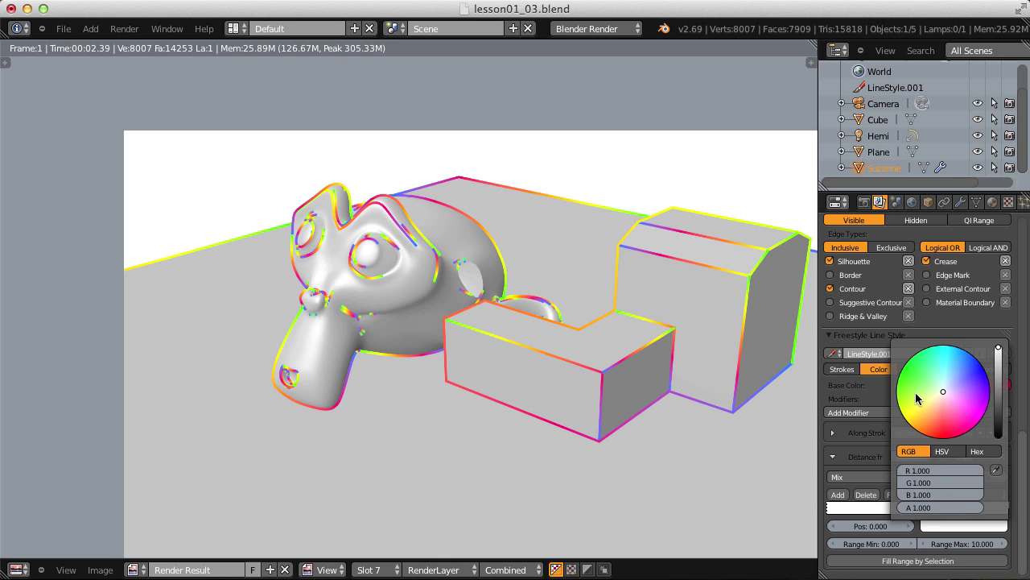
{"action": "left_click", "coordinate": [938, 400]}
{"action": "left_click", "coordinate": [1008, 508]}
{"action": "left_click", "coordinate": [994, 528]}
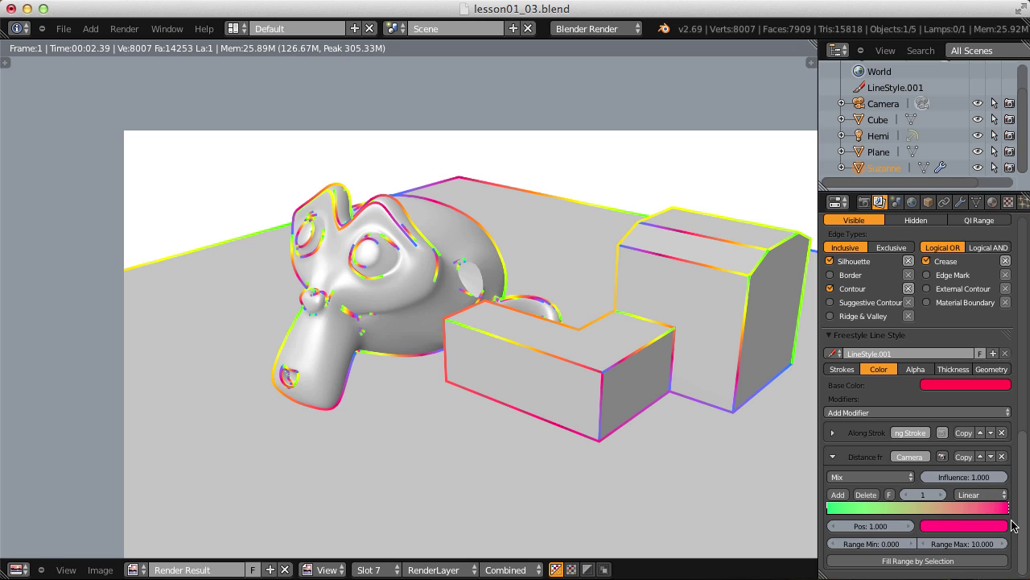
{"action": "key", "text": "F12"}
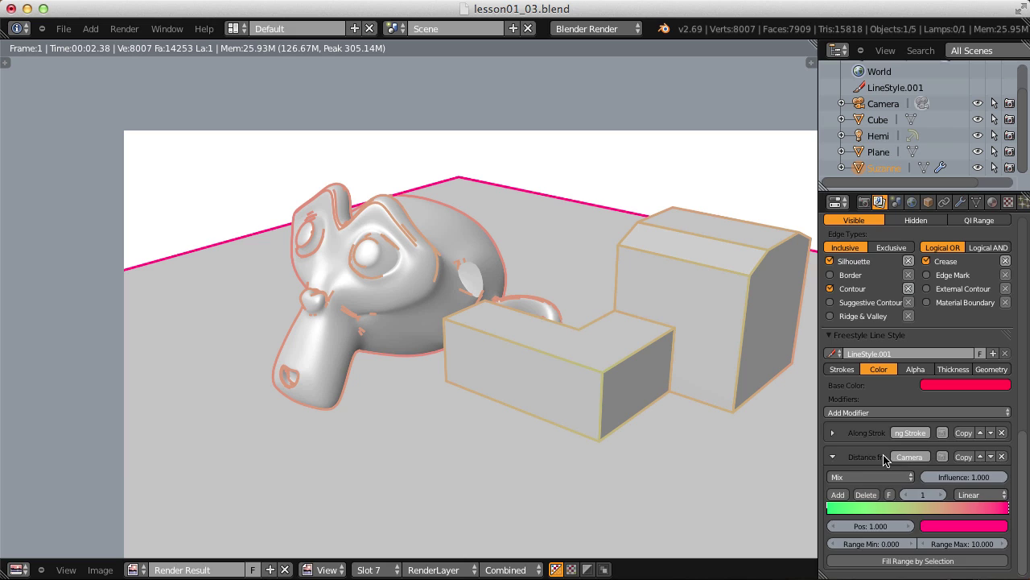
Collapse the Distance from Camera modifier and add a Distance from Object color modifier.
{"action": "left_click", "coordinate": [833, 457]}
{"action": "left_click", "coordinate": [904, 413]}
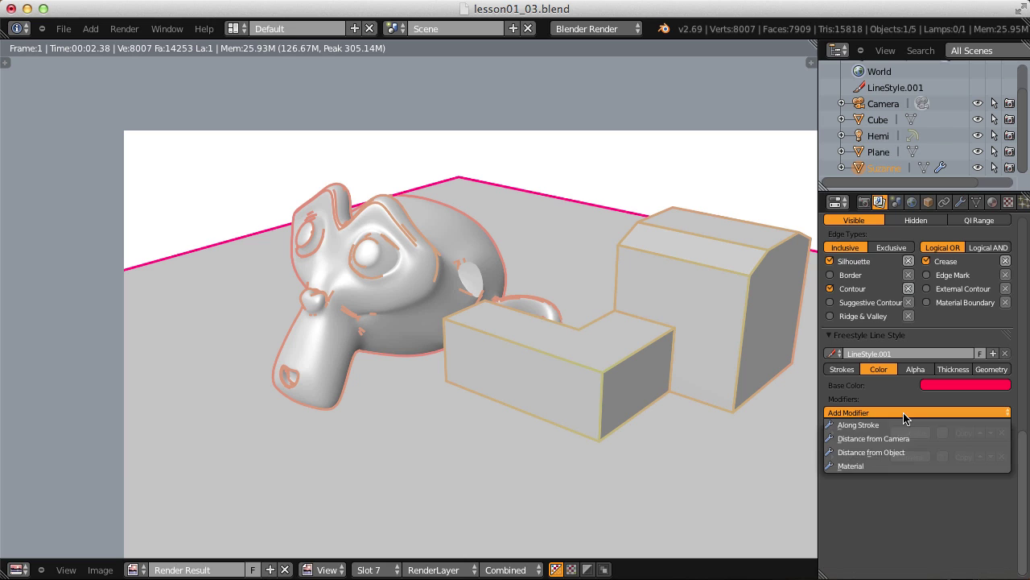
{"action": "left_click", "coordinate": [889, 452]}
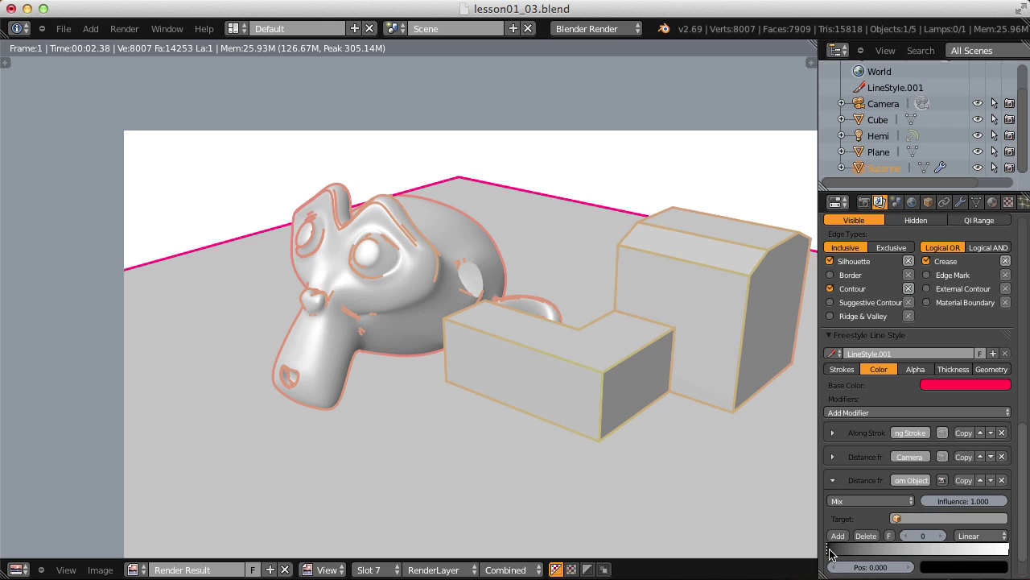
Color the Distance from Object ramp from blue at the start to yellow at the end.
{"action": "left_click", "coordinate": [947, 567]}
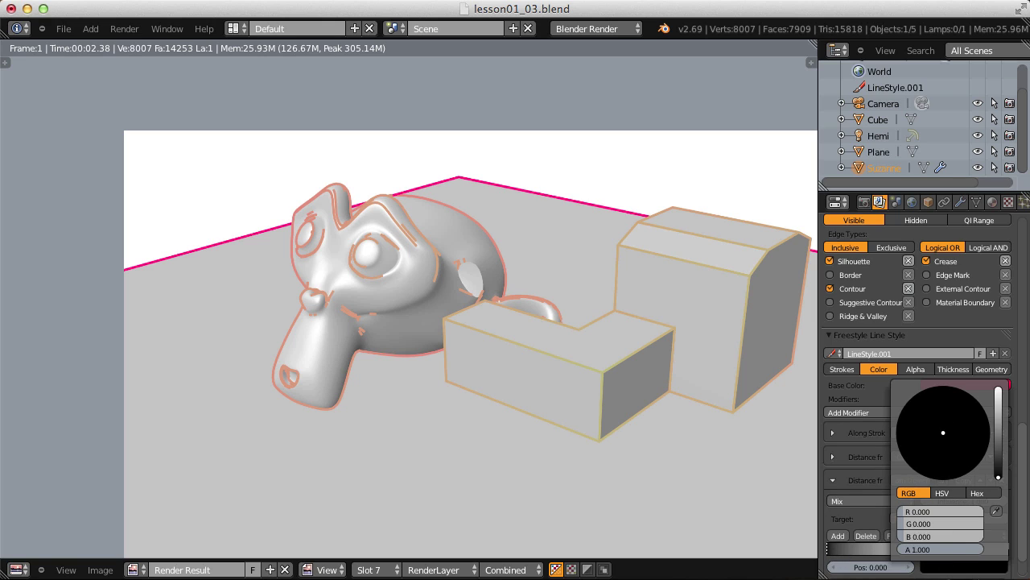
{"action": "left_click_drag", "start_coordinate": [999, 477], "coordinate": [983, 343]}
{"action": "left_click", "coordinate": [974, 398]}
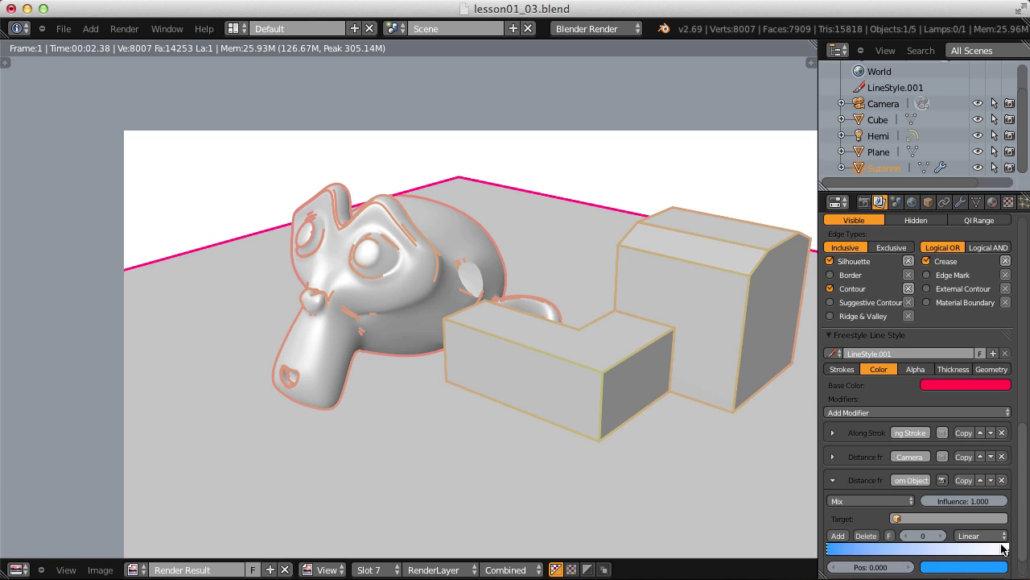
{"action": "left_click", "coordinate": [1003, 549]}
{"action": "left_click", "coordinate": [966, 567]}
{"action": "left_click", "coordinate": [956, 468]}
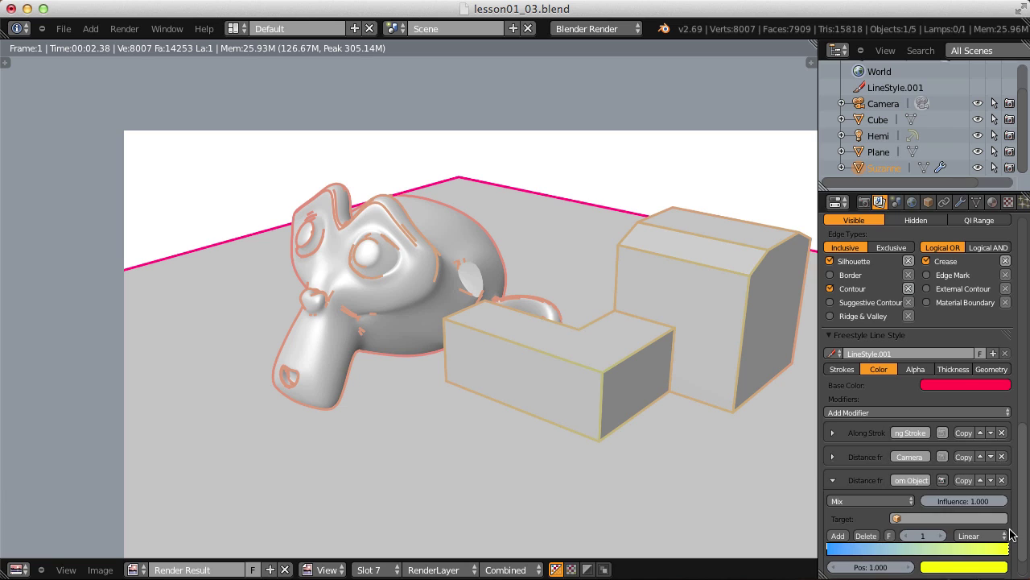
Set Suzanne as the target of the Distance from Object color modifier and render the image.
{"action": "left_click", "coordinate": [955, 519]}
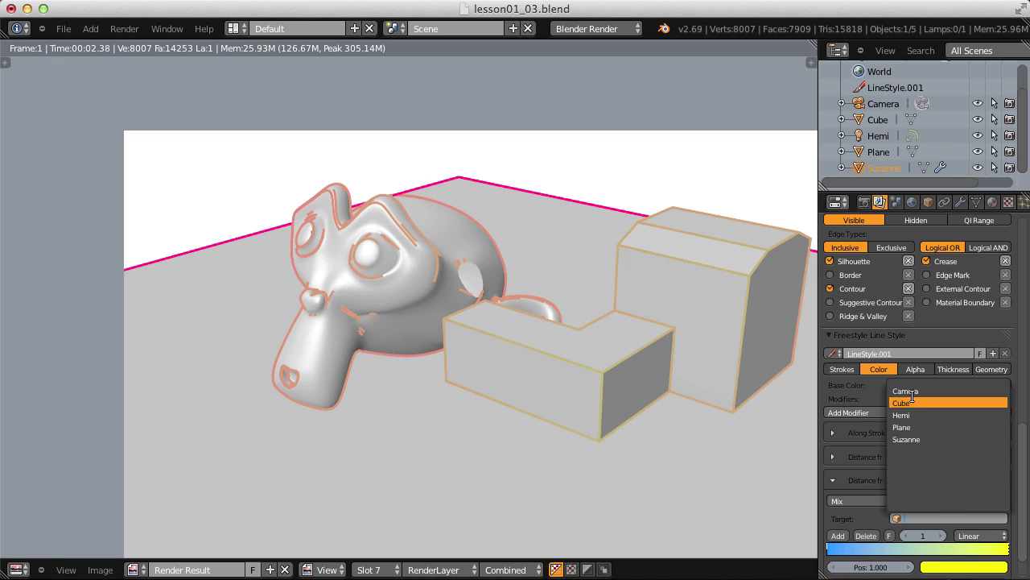
{"action": "left_click", "coordinate": [913, 440]}
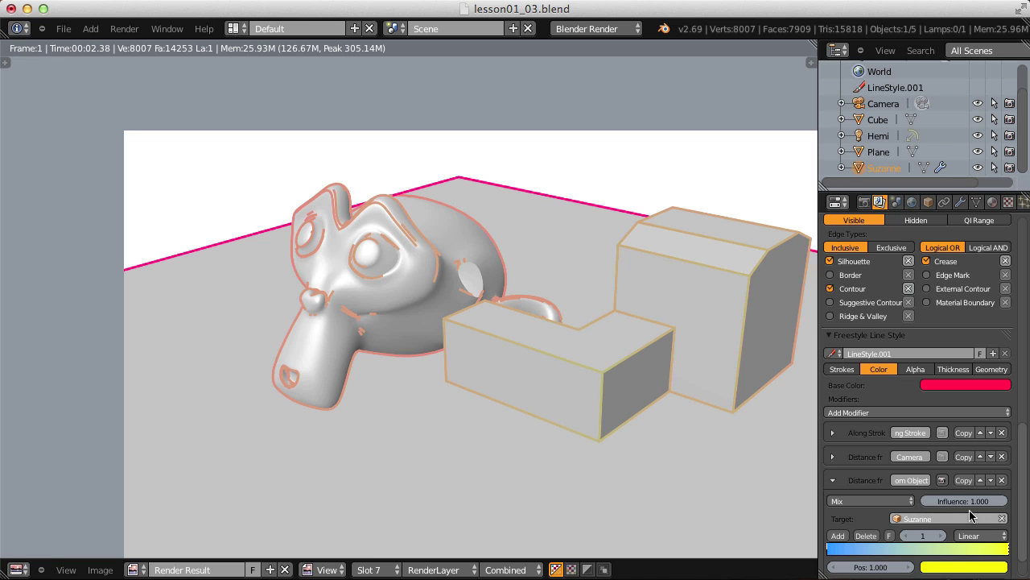
{"action": "left_click", "coordinate": [124, 28]}
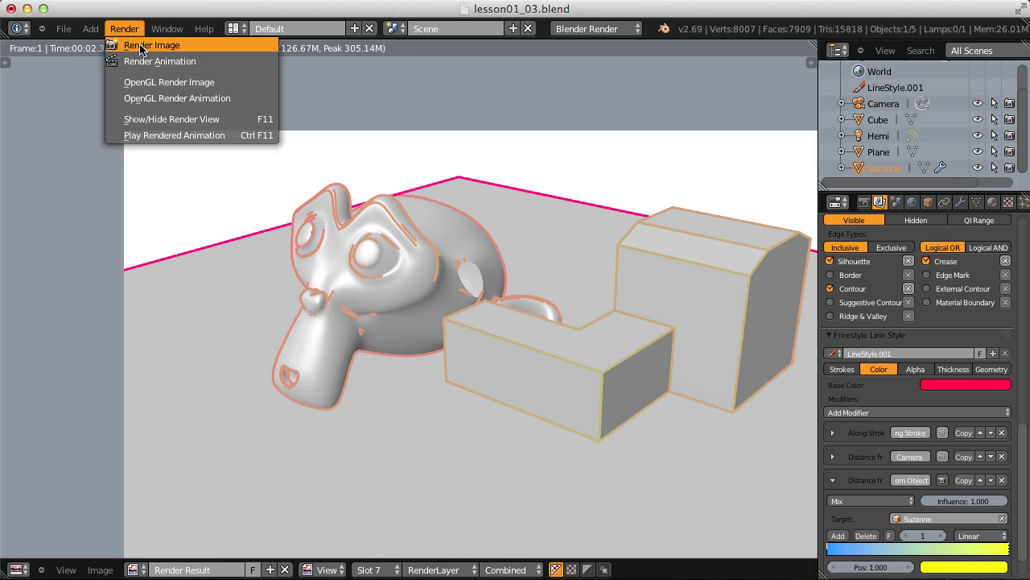
{"action": "left_click", "coordinate": [138, 39]}
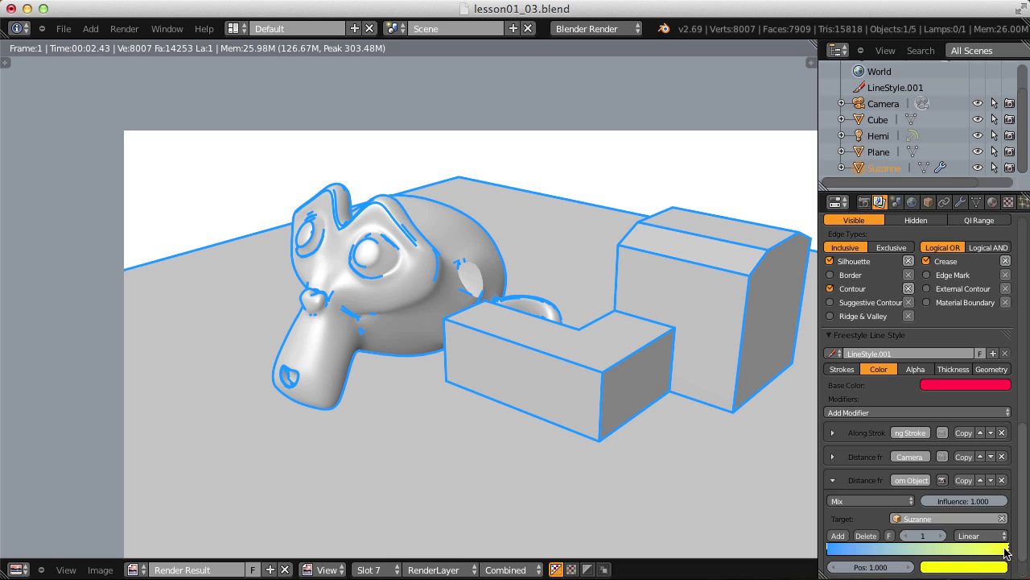
Move the yellow stop of the Distance from Object ramp to position 0.205 and render again.
{"action": "left_click_drag", "start_coordinate": [1006, 552], "coordinate": [863, 554]}
{"action": "left_click", "coordinate": [125, 28]}
{"action": "left_click", "coordinate": [132, 47]}
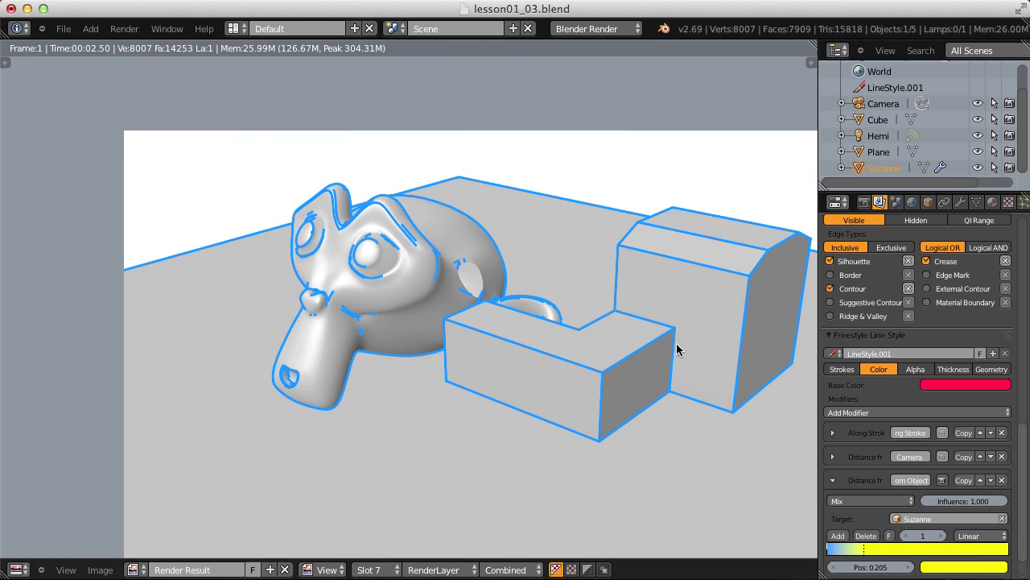
Move the Cube object far away from Suzanne, beyond the plane's far edge, and render the camera view.
{"action": "key", "text": "Escape"}
{"action": "middle_click_drag", "start_coordinate": [605, 277], "coordinate": [607, 245]}
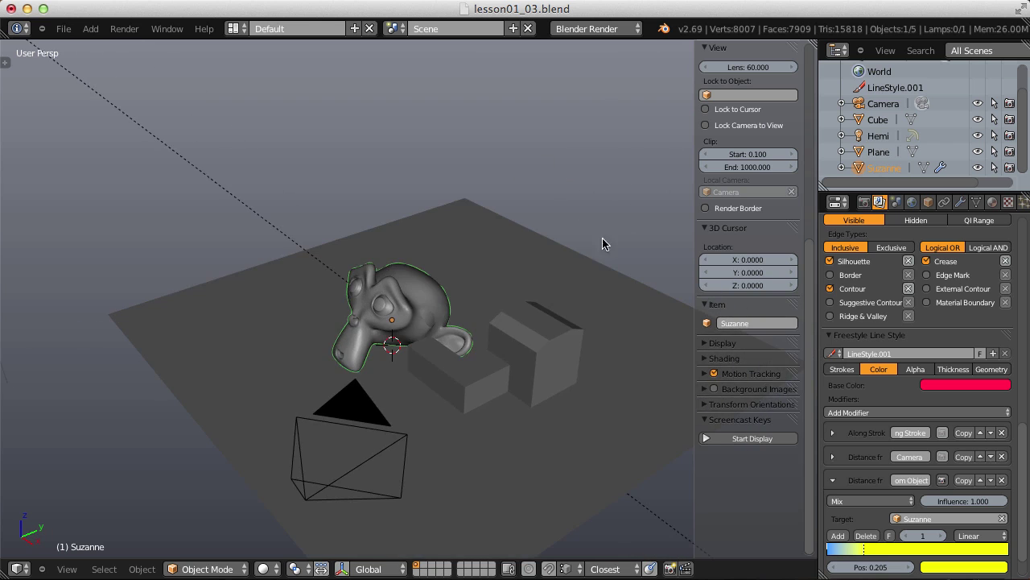
{"action": "right_click", "coordinate": [576, 339]}
{"action": "middle_click_drag", "start_coordinate": [576, 338], "coordinate": [535, 260]}
{"action": "key", "text": "KP_0"}
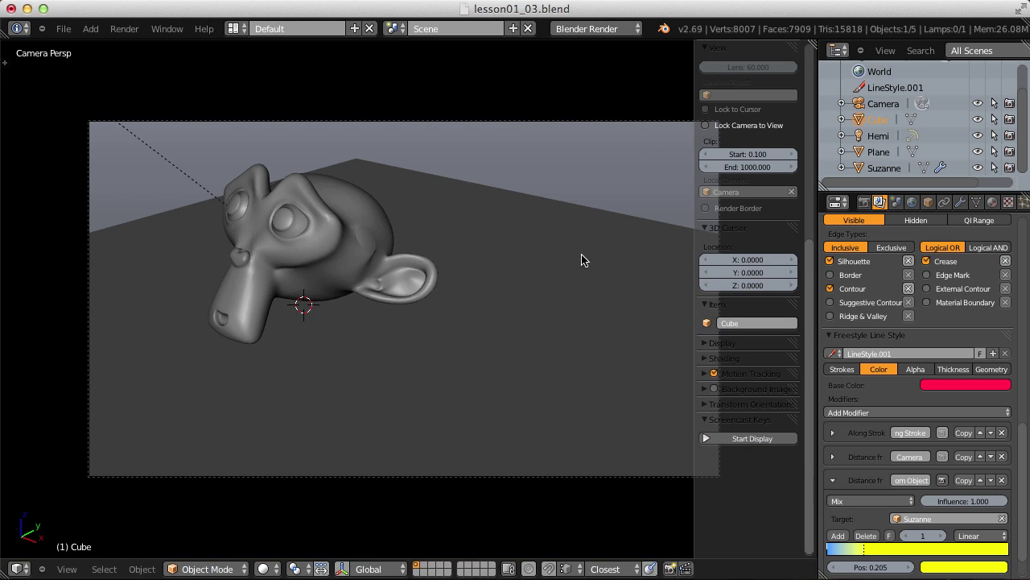
{"action": "key", "text": "F12"}
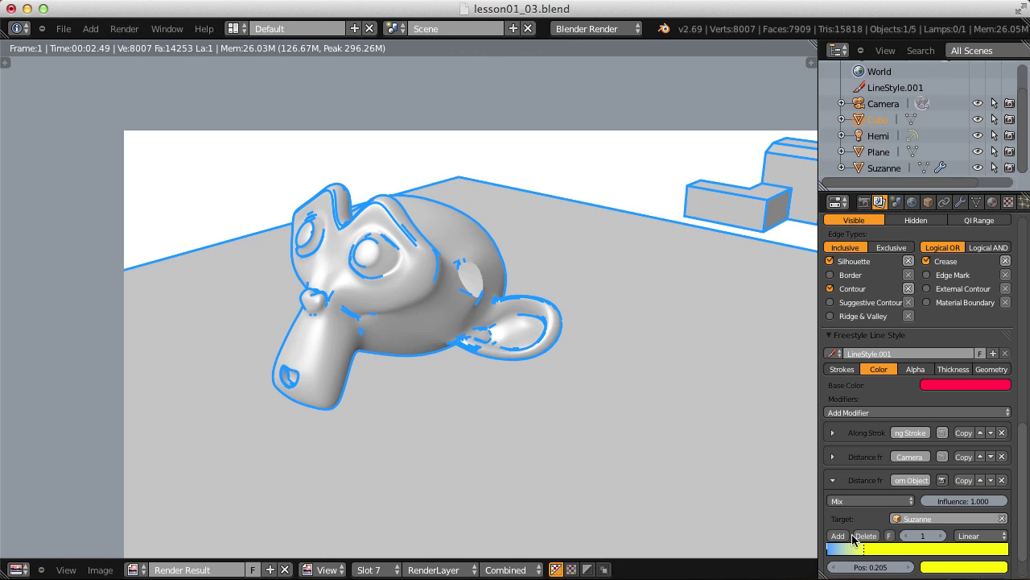
Collapse and disable the Distance from Object modifier, and add a Material color modifier.
{"action": "left_click_drag", "start_coordinate": [847, 552], "coordinate": [855, 555]}
{"action": "left_click", "coordinate": [834, 480]}
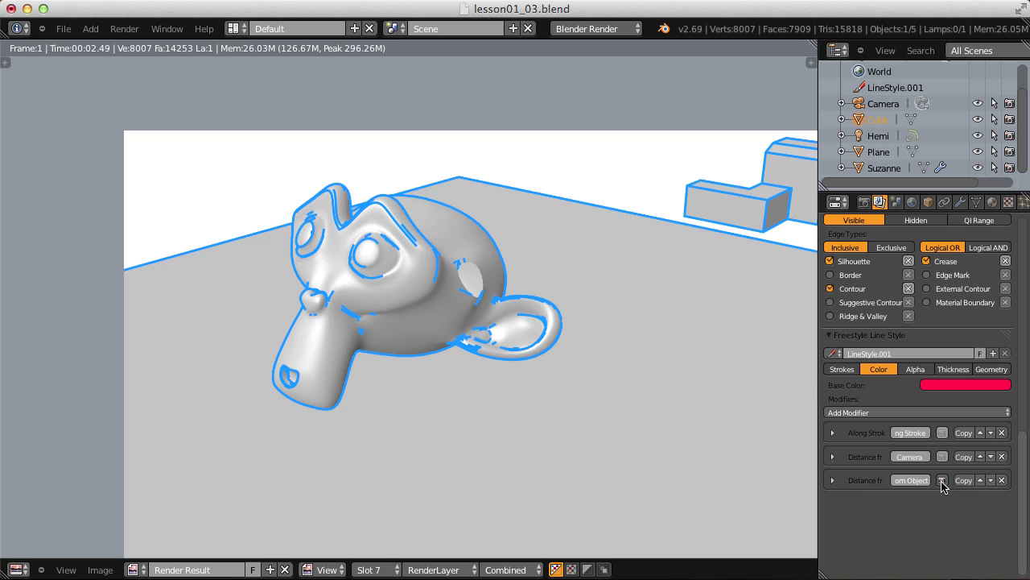
{"action": "left_click", "coordinate": [859, 412]}
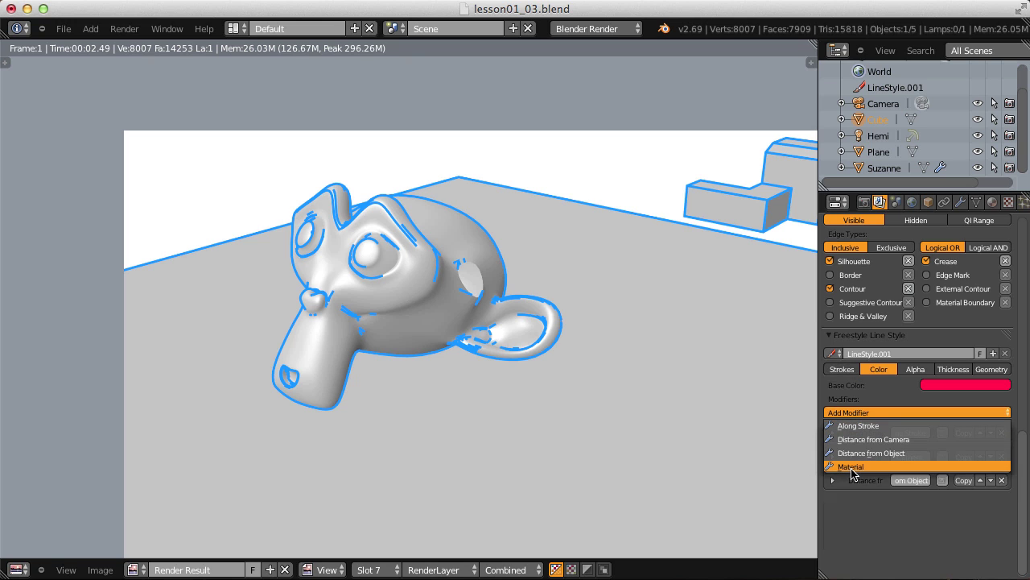
{"action": "left_click", "coordinate": [851, 468]}
Close the render and give Suzanne a new material with a blue diffuse color.
{"action": "key", "text": "Escape"}
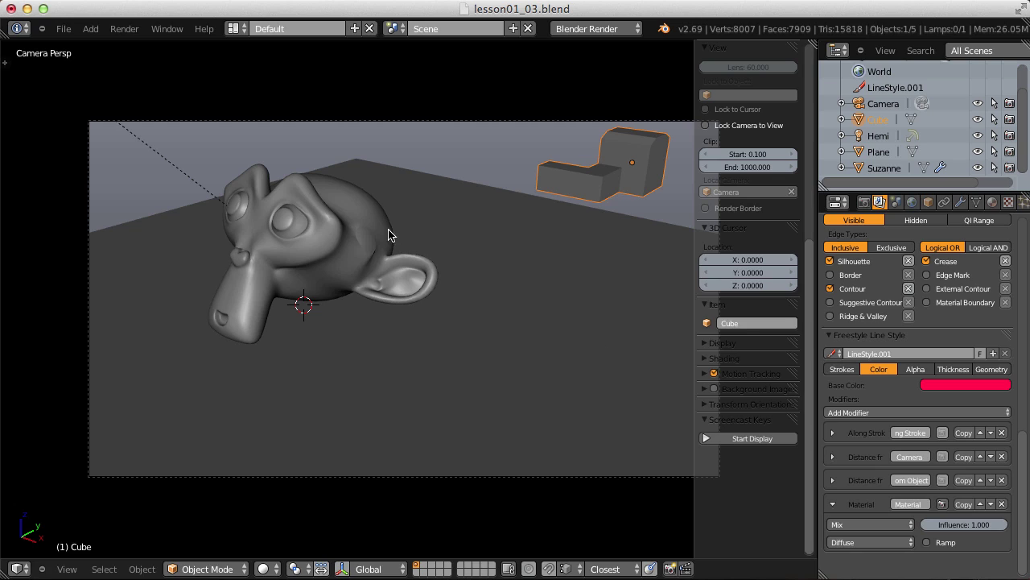
{"action": "right_click", "coordinate": [366, 223]}
{"action": "left_click", "coordinate": [992, 203]}
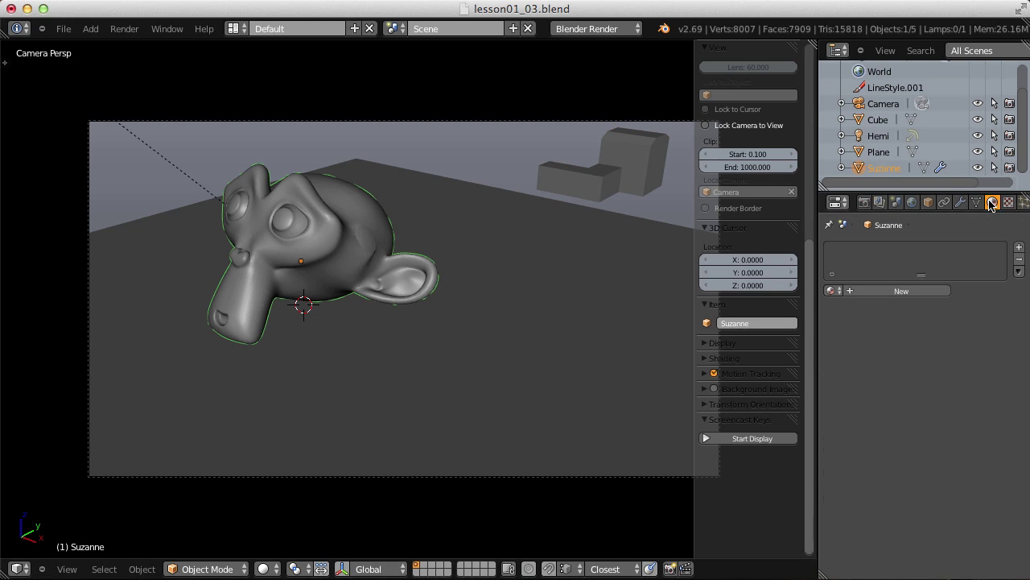
{"action": "left_click", "coordinate": [834, 291]}
{"action": "left_click", "coordinate": [835, 291]}
{"action": "left_click", "coordinate": [895, 289]}
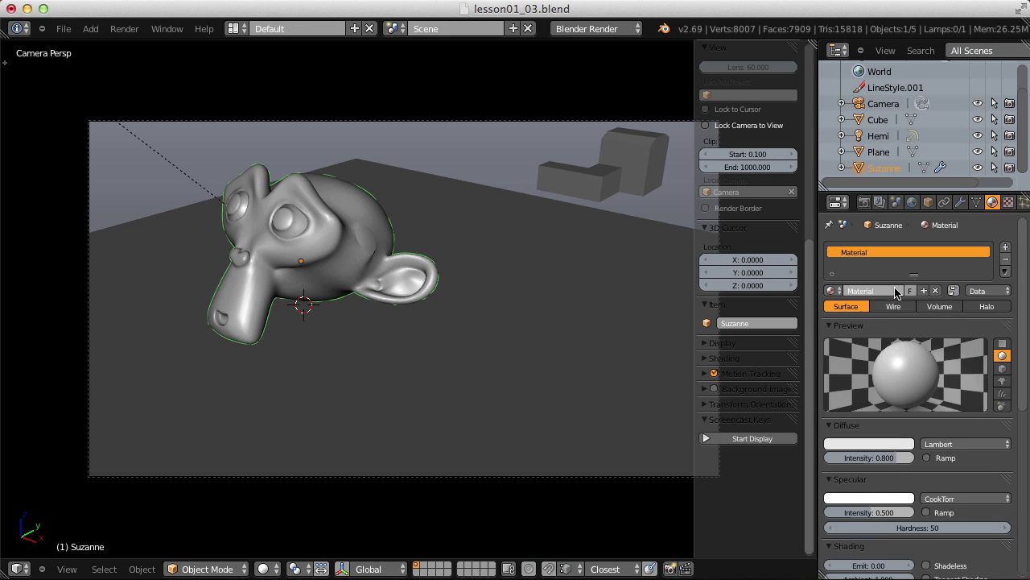
{"action": "left_click", "coordinate": [871, 444]}
{"action": "left_click_drag", "start_coordinate": [875, 361], "coordinate": [829, 343]}
Give the Cube object a new material with a green diffuse color.
{"action": "right_click", "coordinate": [587, 191]}
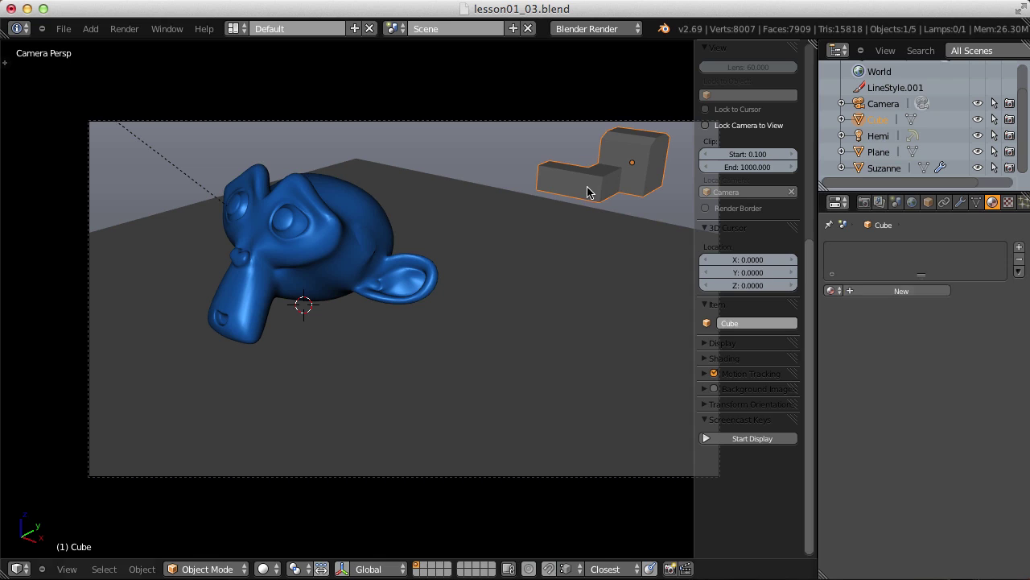
{"action": "left_click", "coordinate": [862, 291]}
{"action": "left_click", "coordinate": [884, 444]}
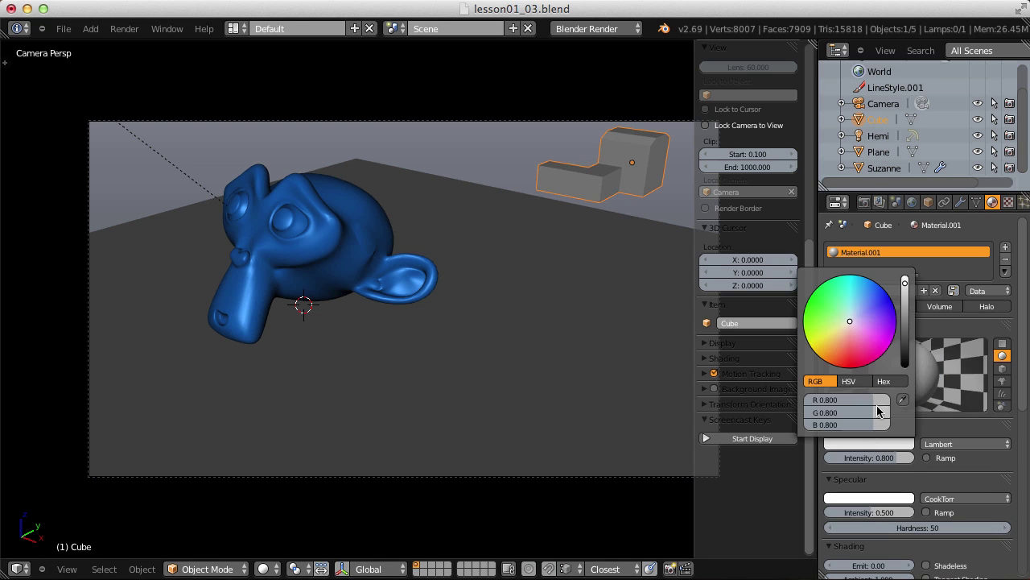
{"action": "left_click_drag", "start_coordinate": [856, 330], "coordinate": [669, 209]}
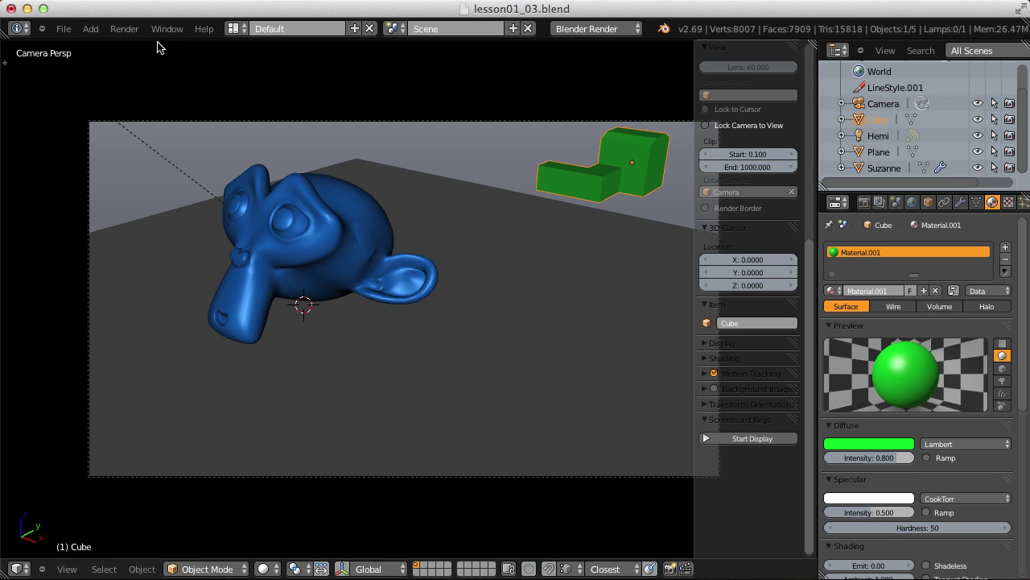
Keep the Material color modifier on the Diffuse attribute and render the image.
{"action": "left_click", "coordinate": [880, 202]}
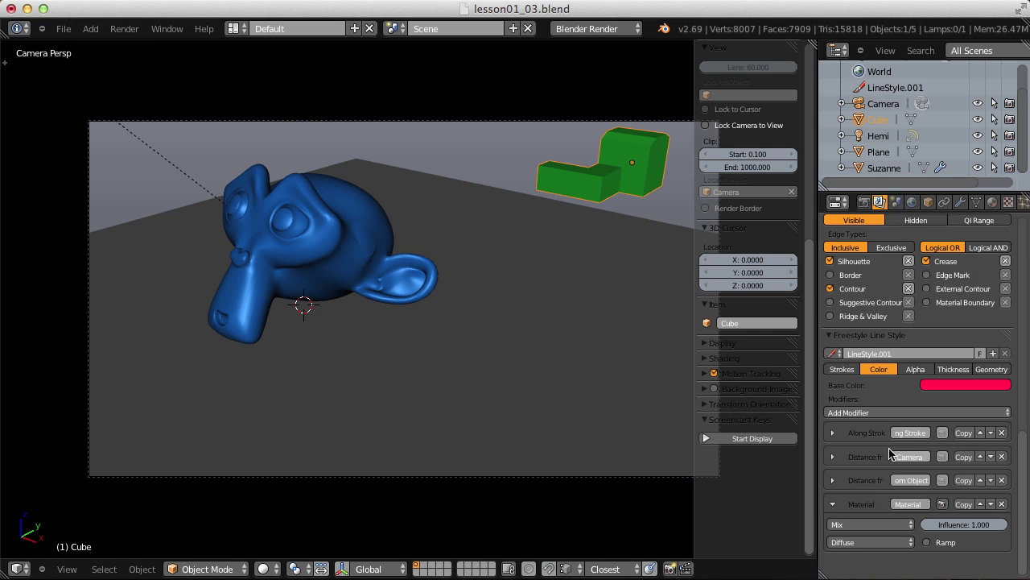
{"action": "left_click", "coordinate": [872, 543]}
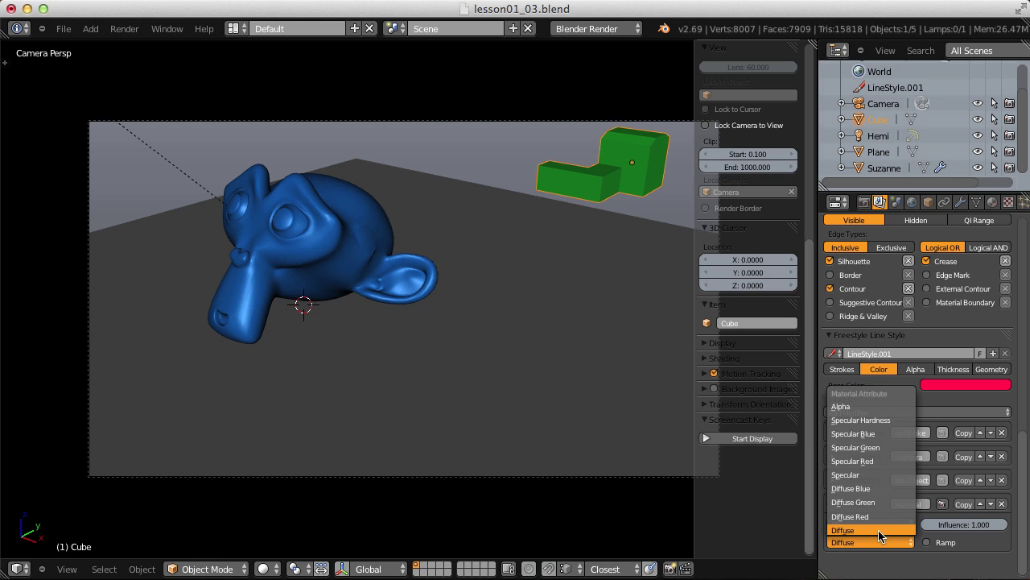
{"action": "left_click", "coordinate": [124, 28]}
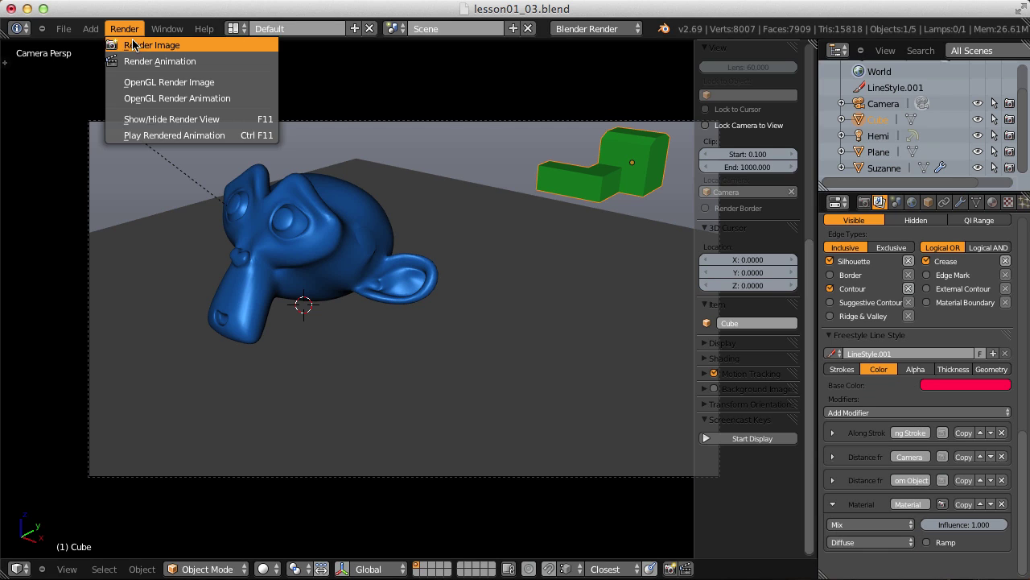
{"action": "left_click", "coordinate": [136, 42]}
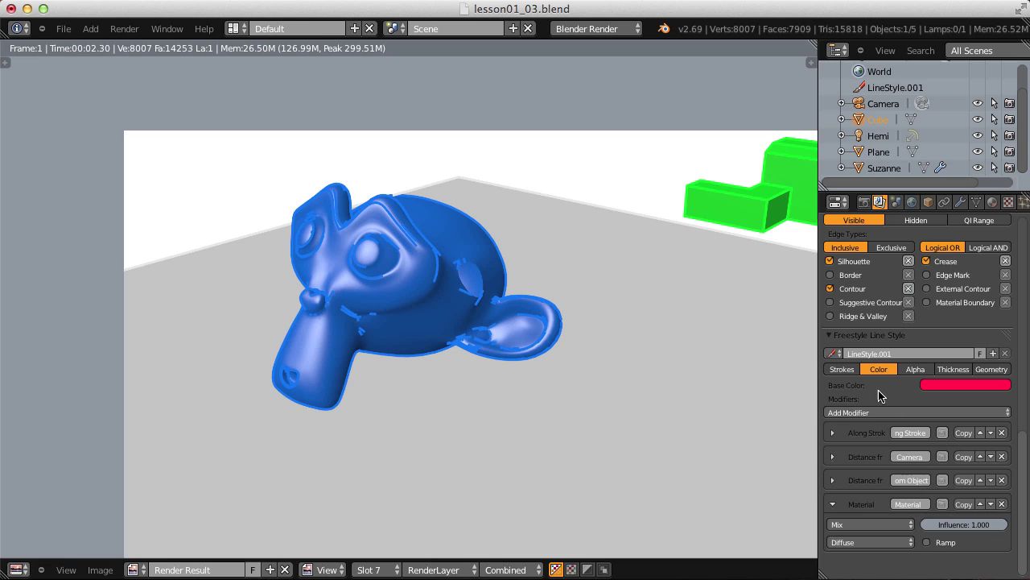
Add an Along Stroke alpha modifier with Curve mapping and shape its curve into a rise, dip and final rise.
{"action": "left_click", "coordinate": [916, 370]}
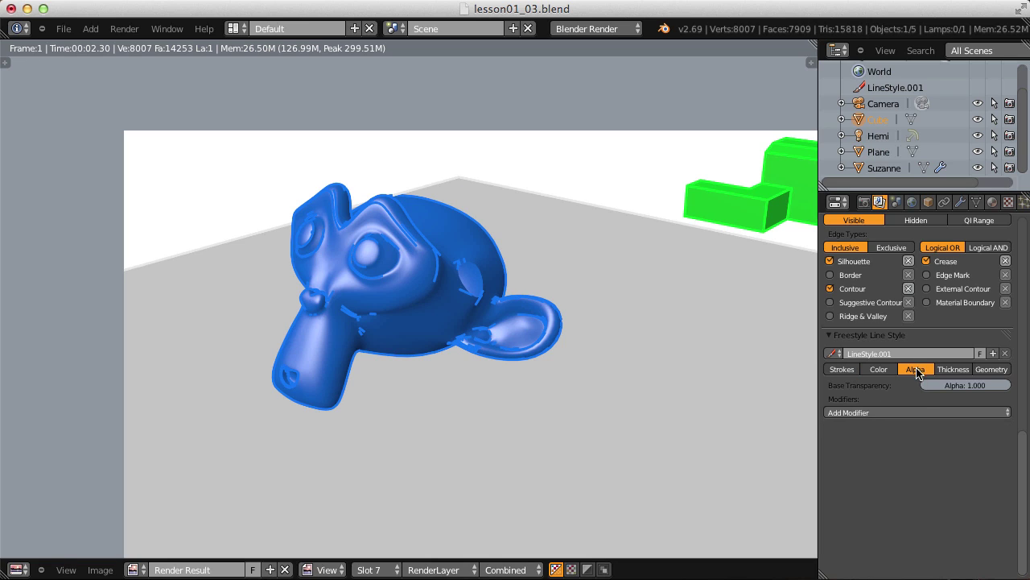
{"action": "left_click", "coordinate": [929, 413]}
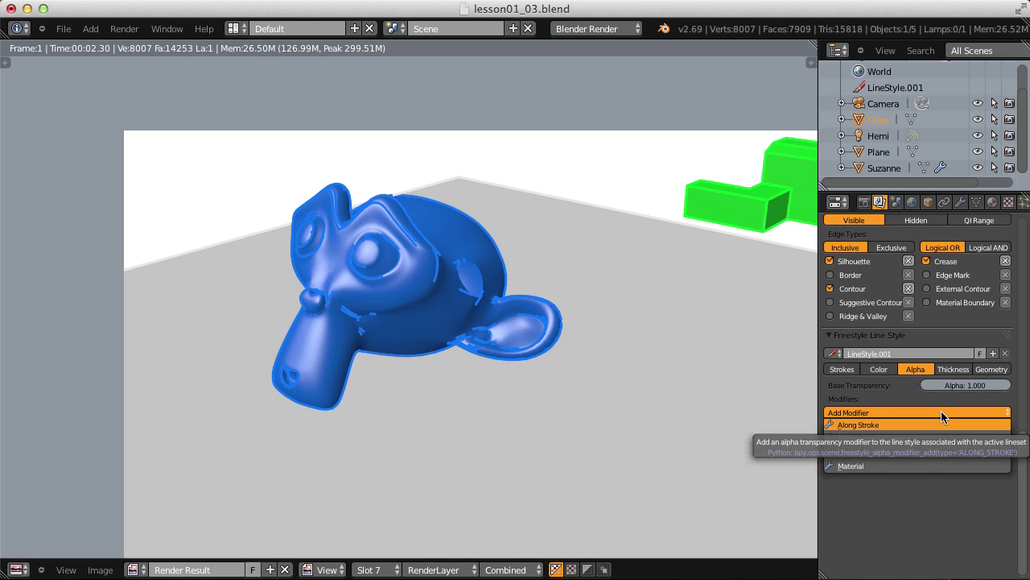
{"action": "left_click", "coordinate": [868, 427]}
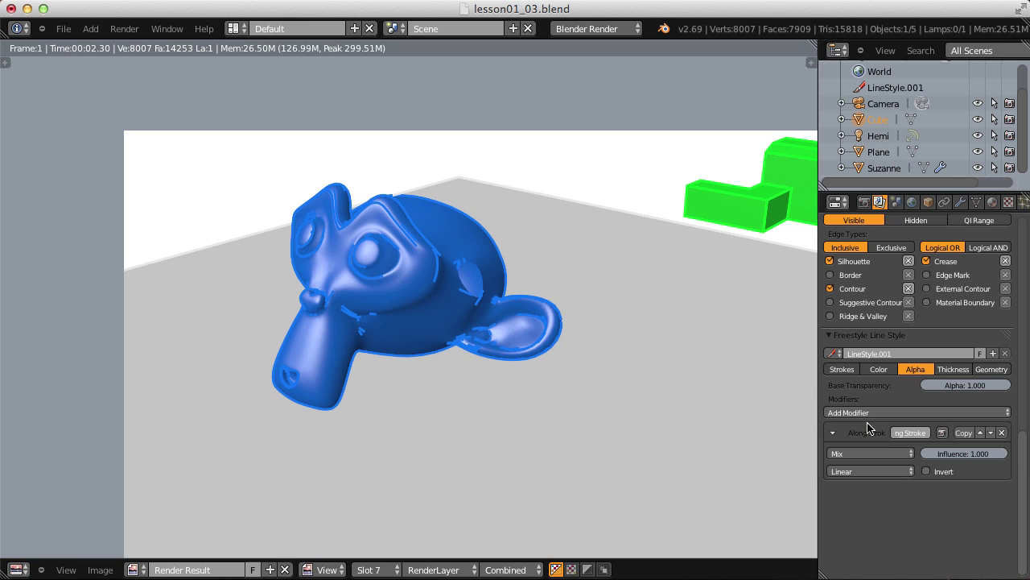
{"action": "left_click", "coordinate": [872, 471]}
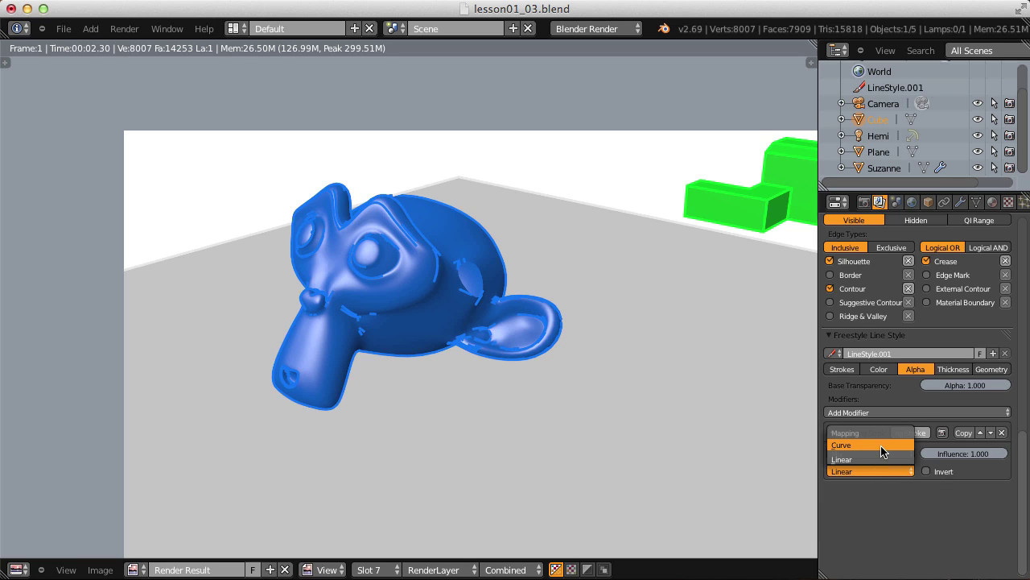
{"action": "left_click", "coordinate": [881, 445]}
{"action": "scroll", "coordinate": [881, 455], "scroll_direction": "down", "scroll_amount": 1}
{"action": "left_click_drag", "start_coordinate": [877, 543], "coordinate": [977, 504]}
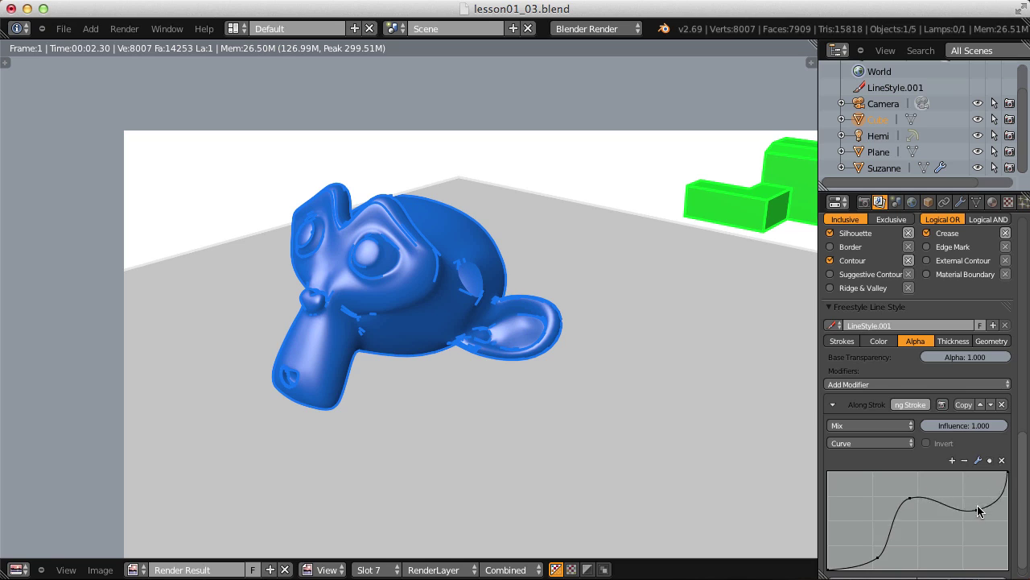
Set the line style's base color to black, return to the alpha settings and render the image.
{"action": "left_click", "coordinate": [879, 341]}
{"action": "left_click", "coordinate": [945, 357]}
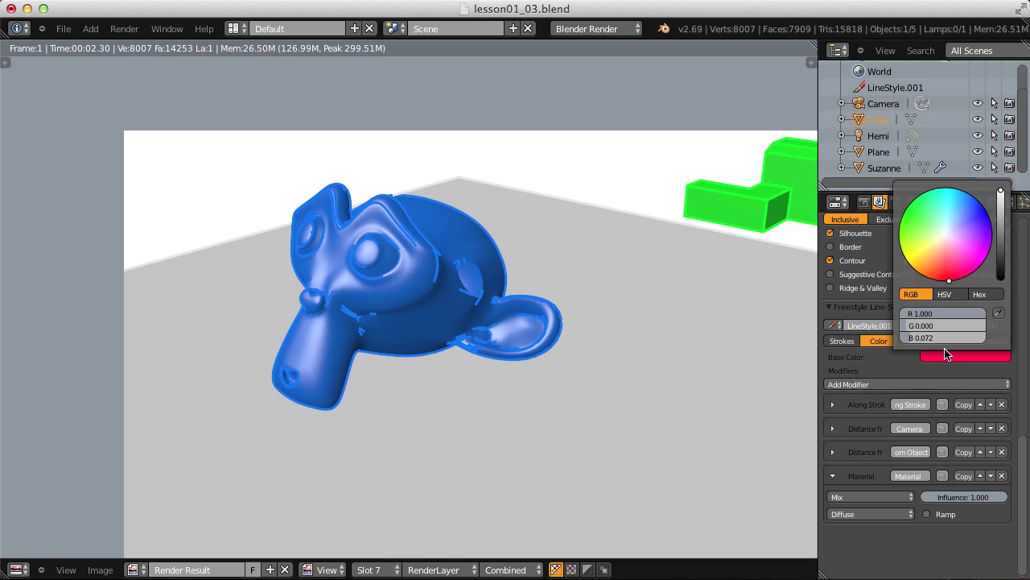
{"action": "left_click", "coordinate": [1002, 240]}
{"action": "left_click_drag", "start_coordinate": [1003, 239], "coordinate": [1002, 278]}
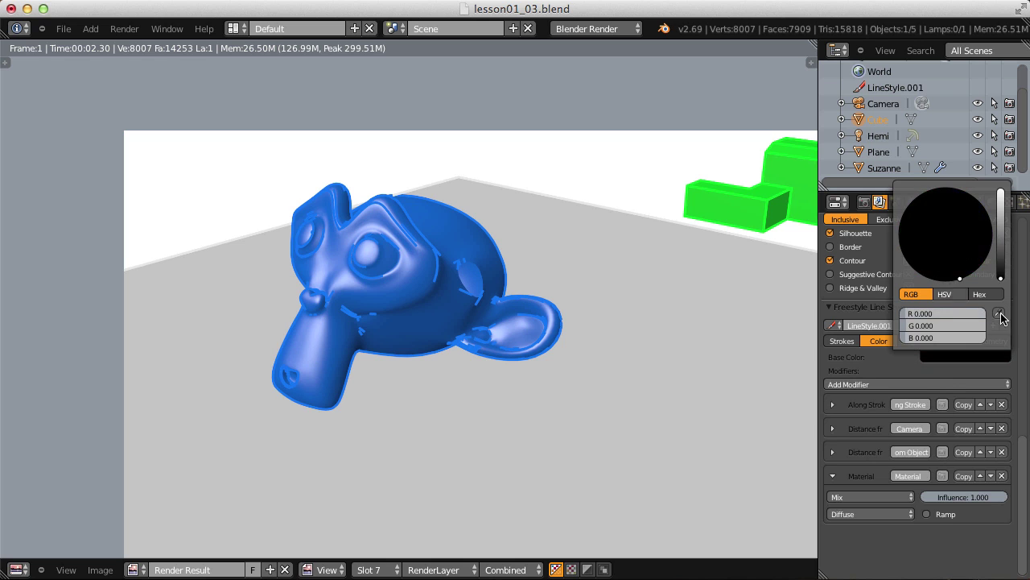
{"action": "left_click", "coordinate": [916, 342]}
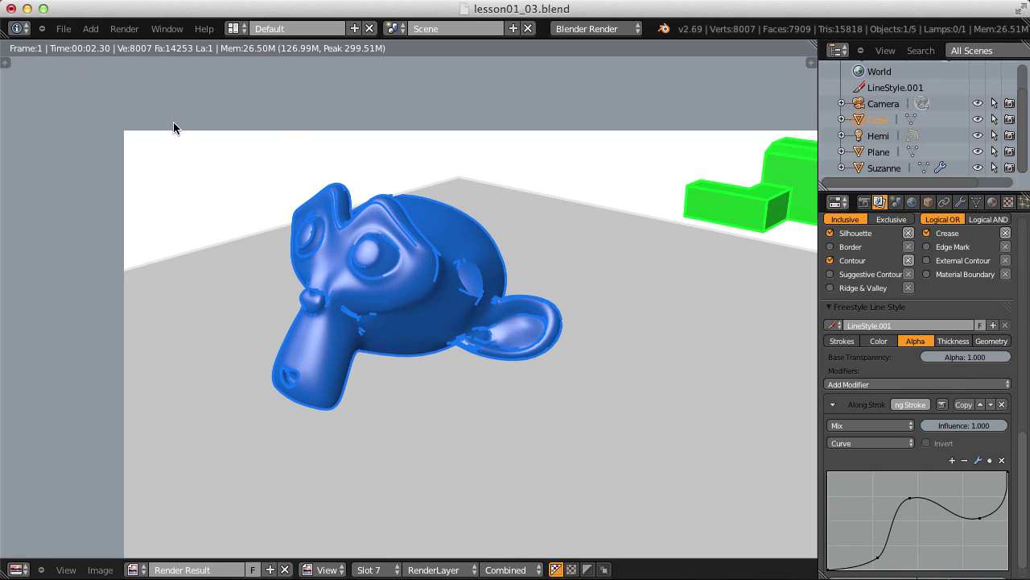
{"action": "left_click", "coordinate": [125, 28]}
{"action": "left_click", "coordinate": [132, 46]}
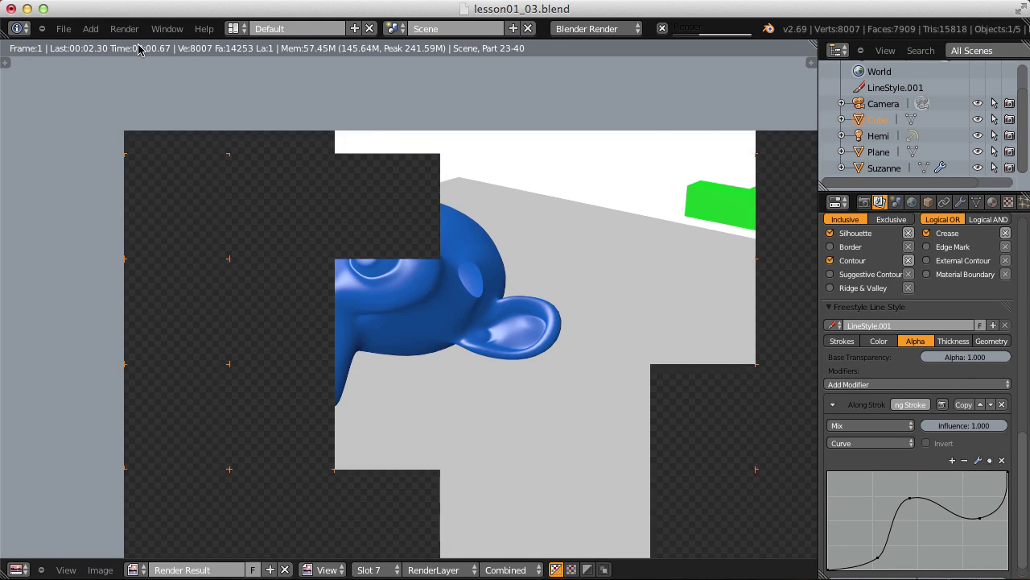
Examine the transparency variation along the strokes around Suzanne's face and ear in the render.
{"action": "scroll", "coordinate": [185, 97], "scroll_direction": "up", "scroll_amount": 5}
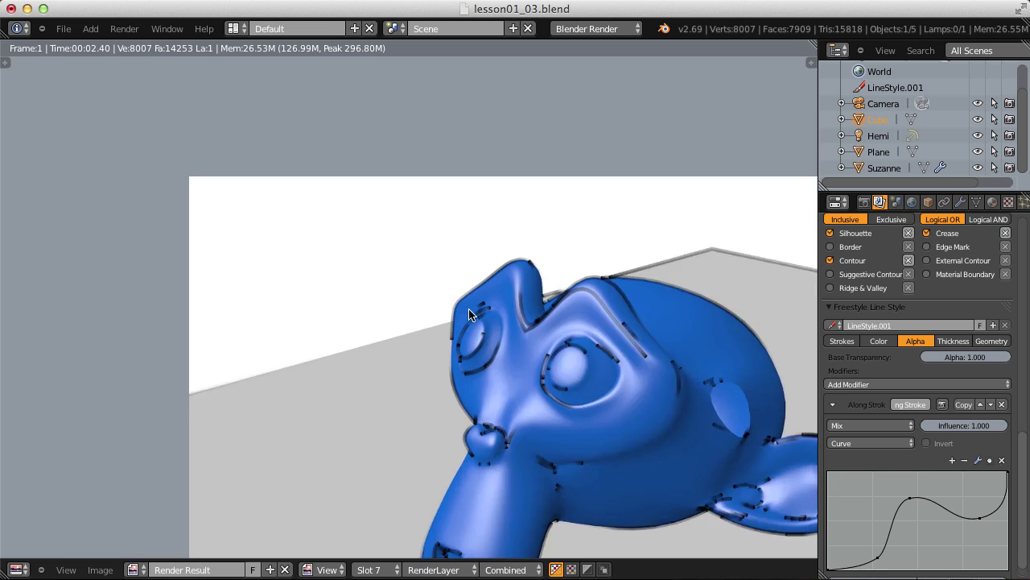
{"action": "middle_click_drag", "start_coordinate": [460, 299], "coordinate": [380, 265]}
{"action": "scroll", "coordinate": [380, 265], "scroll_direction": "down", "scroll_amount": 1}
{"action": "middle_click_drag", "start_coordinate": [524, 303], "coordinate": [342, 251]}
{"action": "scroll", "coordinate": [400, 215], "scroll_direction": "up", "scroll_amount": 2}
{"action": "middle_click_drag", "start_coordinate": [400, 216], "coordinate": [373, 246]}
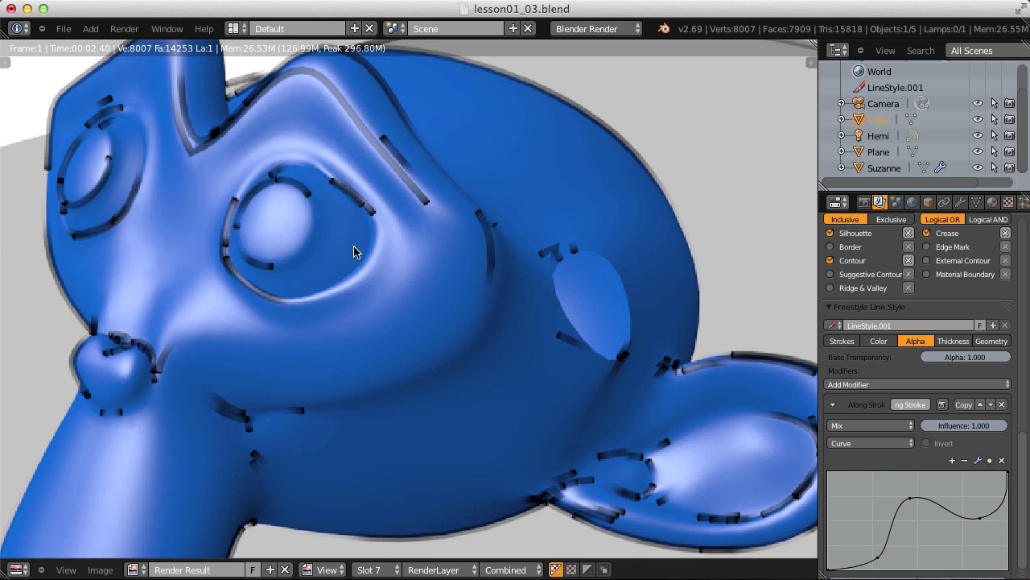
{"action": "scroll", "coordinate": [401, 188], "scroll_direction": "down", "scroll_amount": 4}
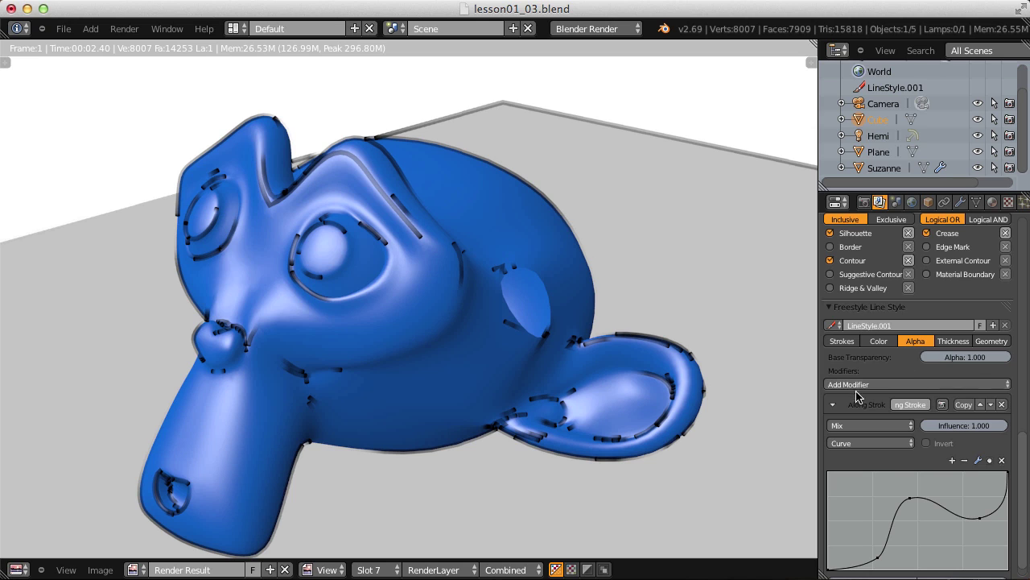
Collapse the Along Stroke alpha modifier, check the available alpha modifiers and open the line style's thickness settings.
{"action": "left_click", "coordinate": [835, 407]}
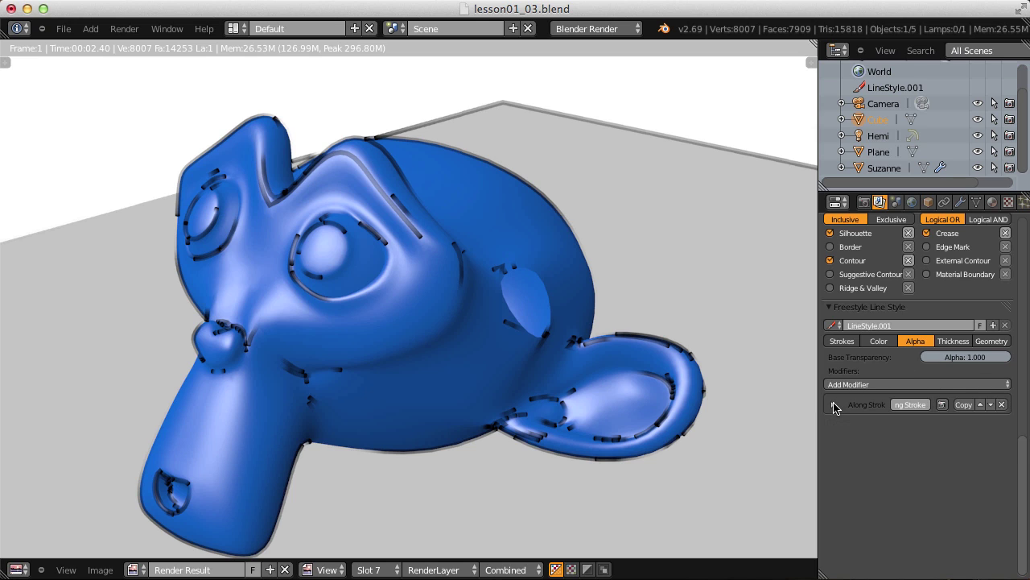
{"action": "left_click", "coordinate": [939, 386]}
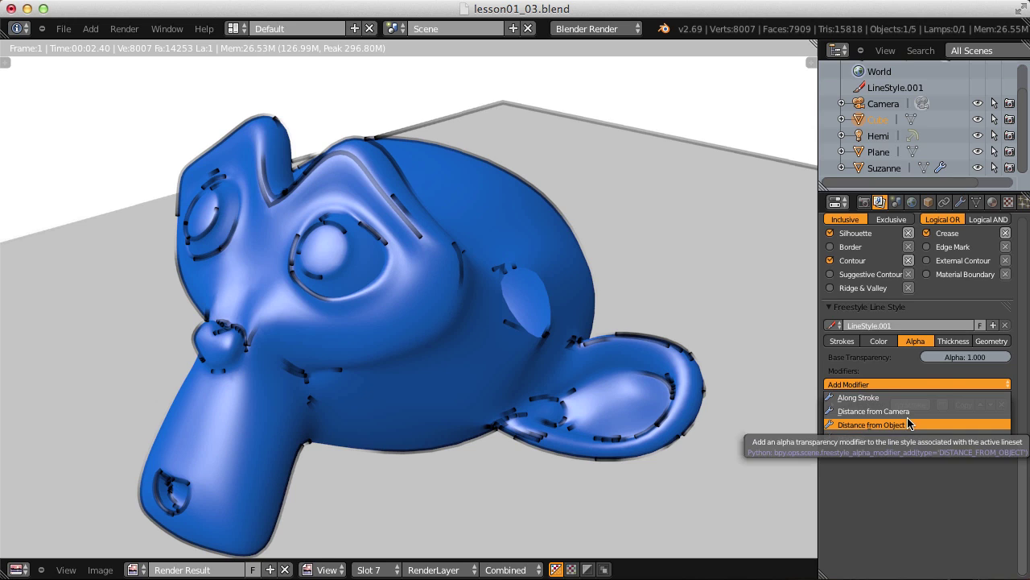
{"action": "left_click", "coordinate": [952, 342]}
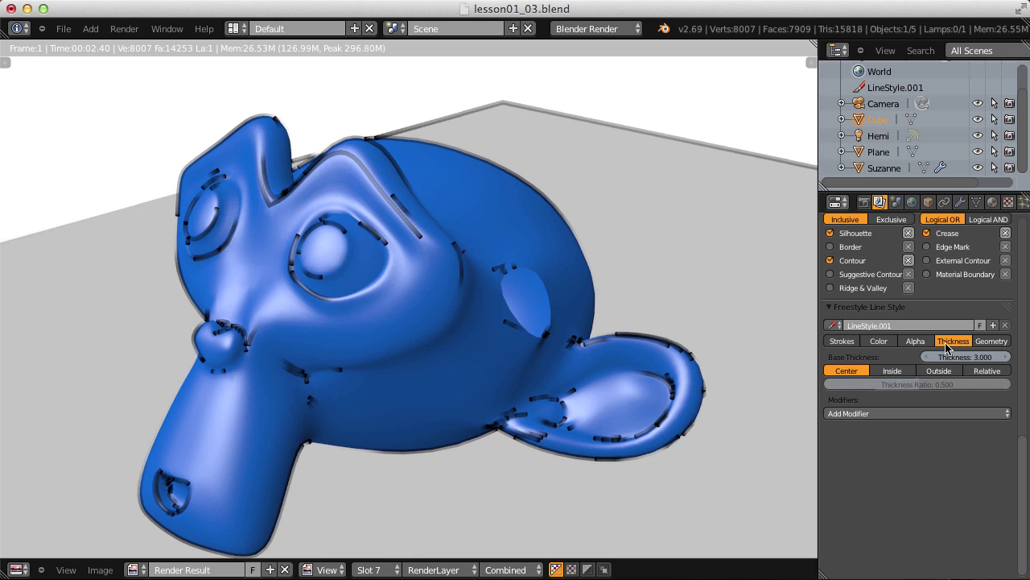
Add a Calligraphy thickness modifier to the line style, render the image and inspect the strokes on Suzanne's face and ear.
{"action": "left_click", "coordinate": [938, 413]}
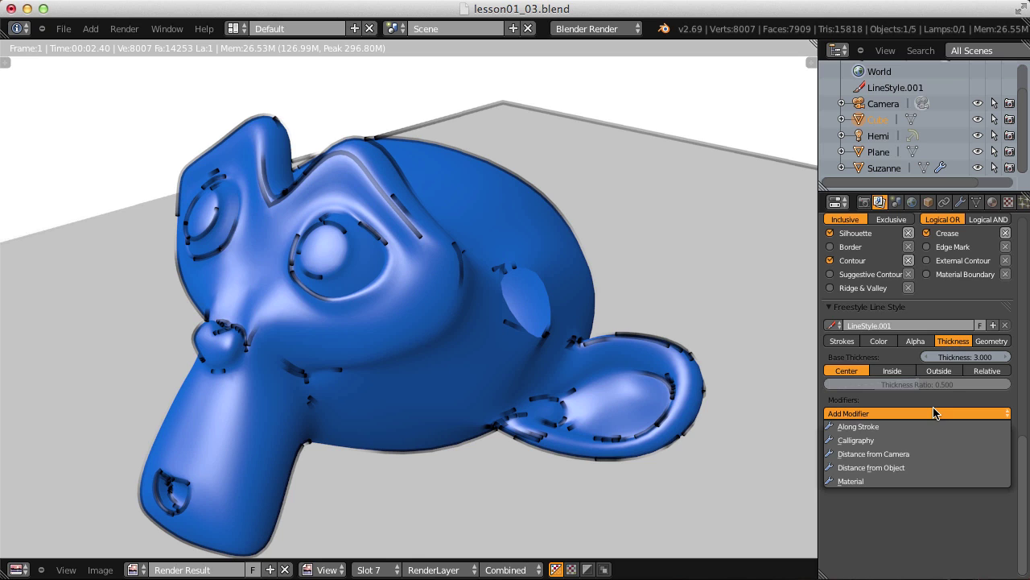
{"action": "left_click", "coordinate": [879, 443]}
{"action": "left_click", "coordinate": [124, 29]}
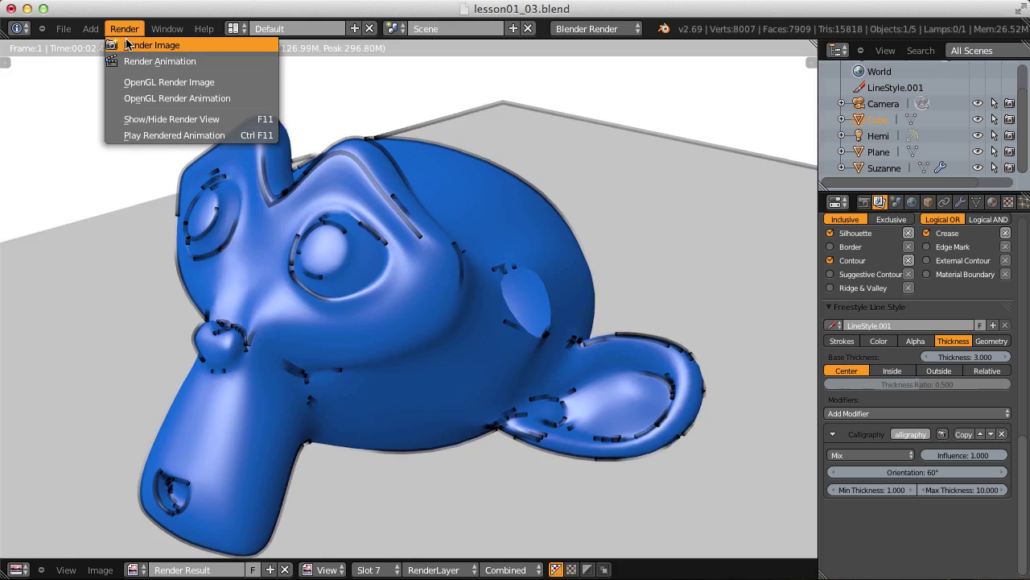
{"action": "left_click", "coordinate": [151, 45]}
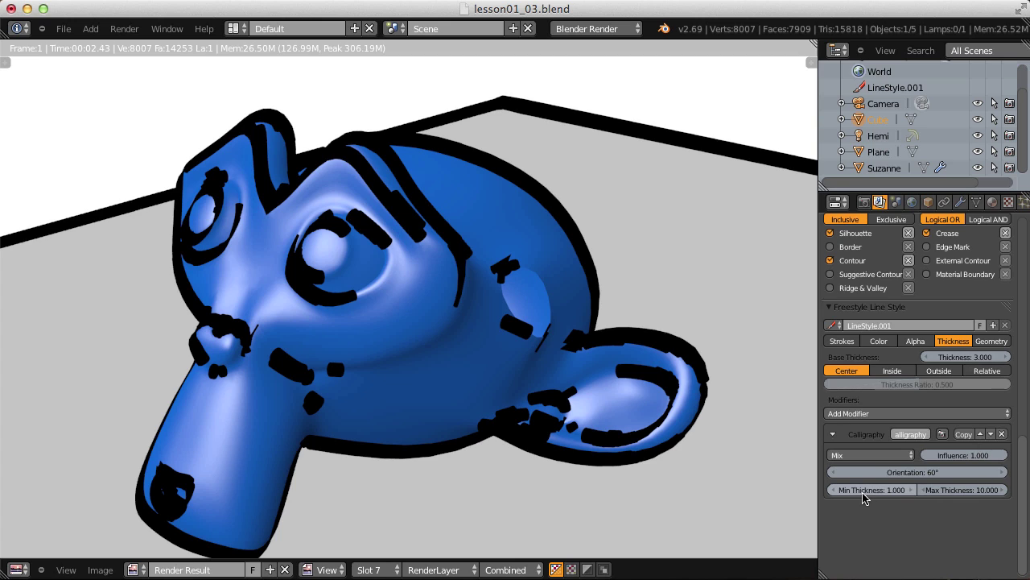
{"action": "scroll", "coordinate": [446, 288], "scroll_direction": "up", "scroll_amount": 2}
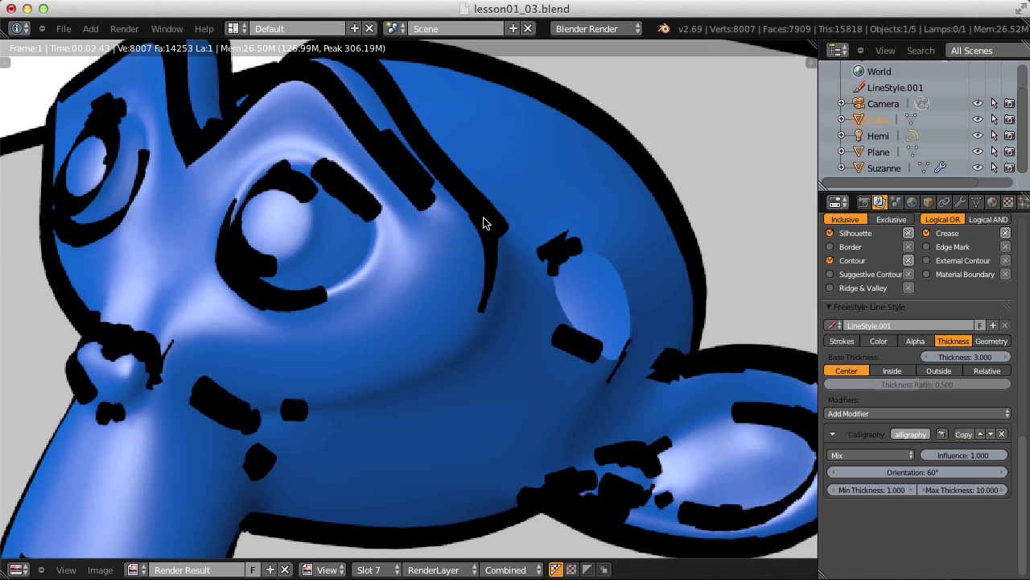
{"action": "scroll", "coordinate": [483, 223], "scroll_direction": "down", "scroll_amount": 2}
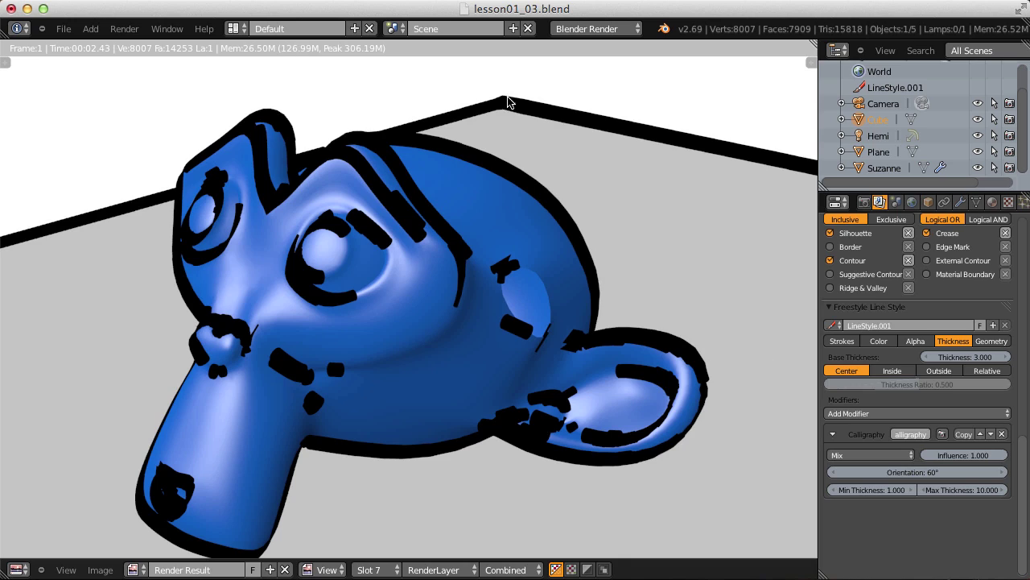
Set the Calligraphy orientation to 35°, render into Slot 8 and compare with the Slot 7 render.
{"action": "left_click", "coordinate": [912, 473]}
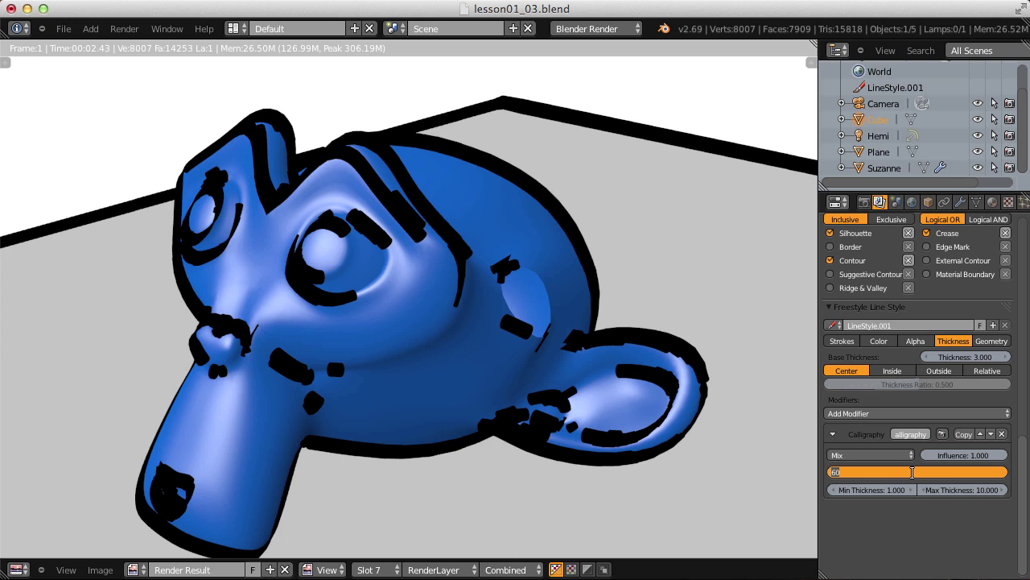
{"action": "type", "text": "35"}
{"action": "key", "text": "Return"}
{"action": "left_click", "coordinate": [368, 569]}
{"action": "left_click", "coordinate": [369, 430]}
{"action": "left_click", "coordinate": [125, 29]}
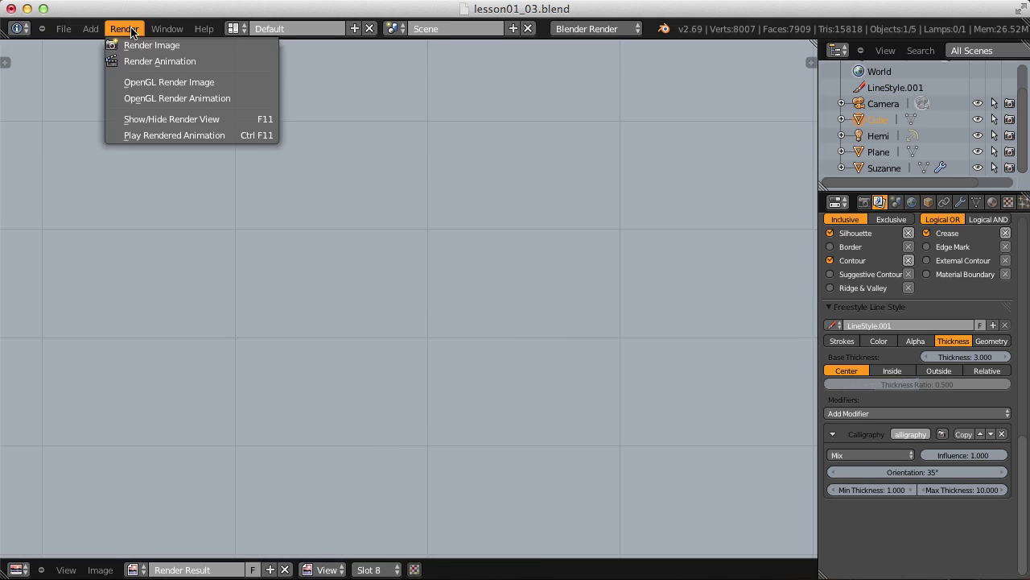
{"action": "left_click", "coordinate": [140, 43]}
{"action": "key", "text": "j"}
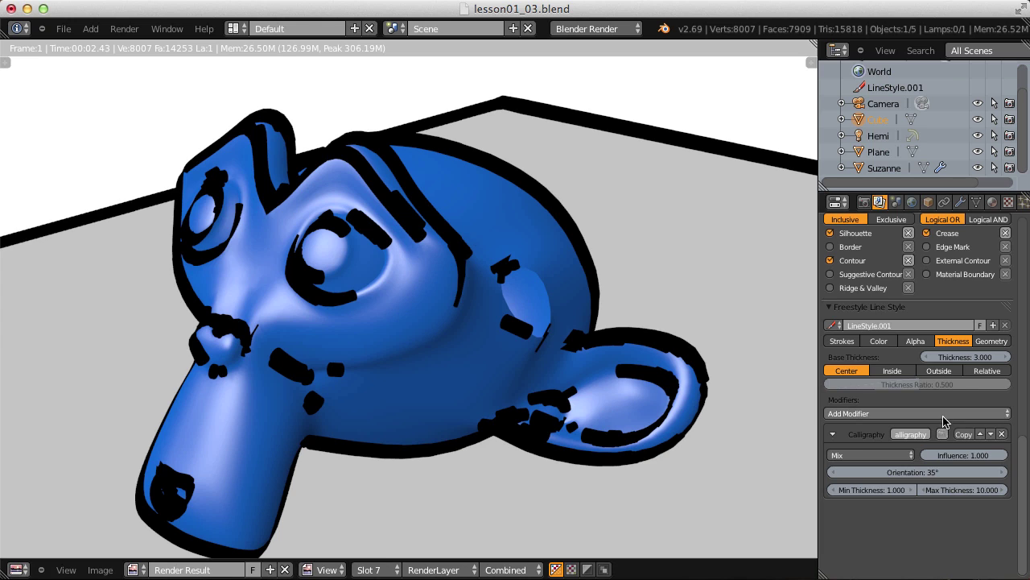
Add an Along Stroke thickness modifier with Curve mapping, shape its curve into a rise, slight dip and final rise, and render.
{"action": "left_click", "coordinate": [867, 412]}
{"action": "left_click", "coordinate": [861, 426]}
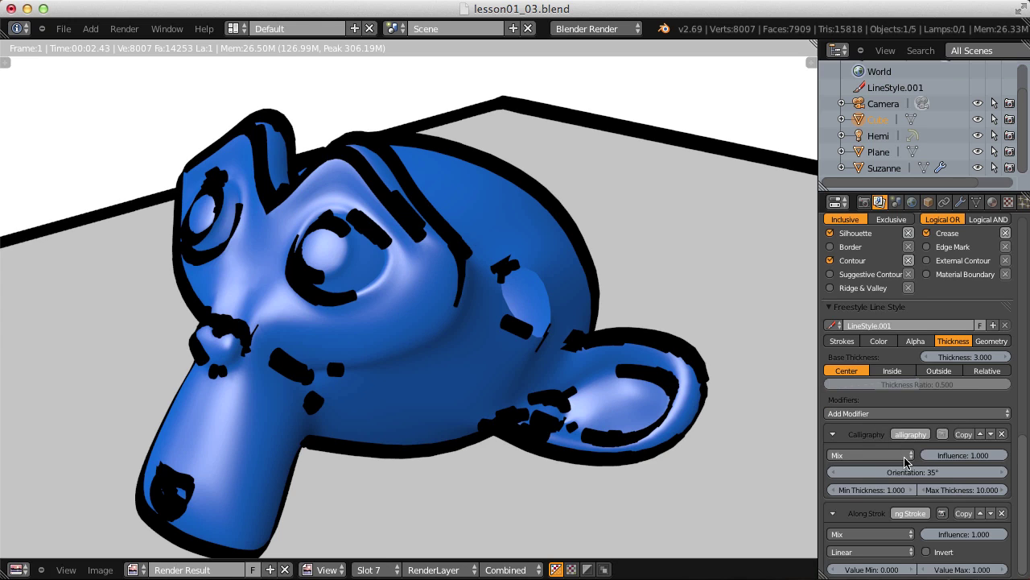
{"action": "left_click", "coordinate": [834, 431]}
{"action": "left_click", "coordinate": [871, 492]}
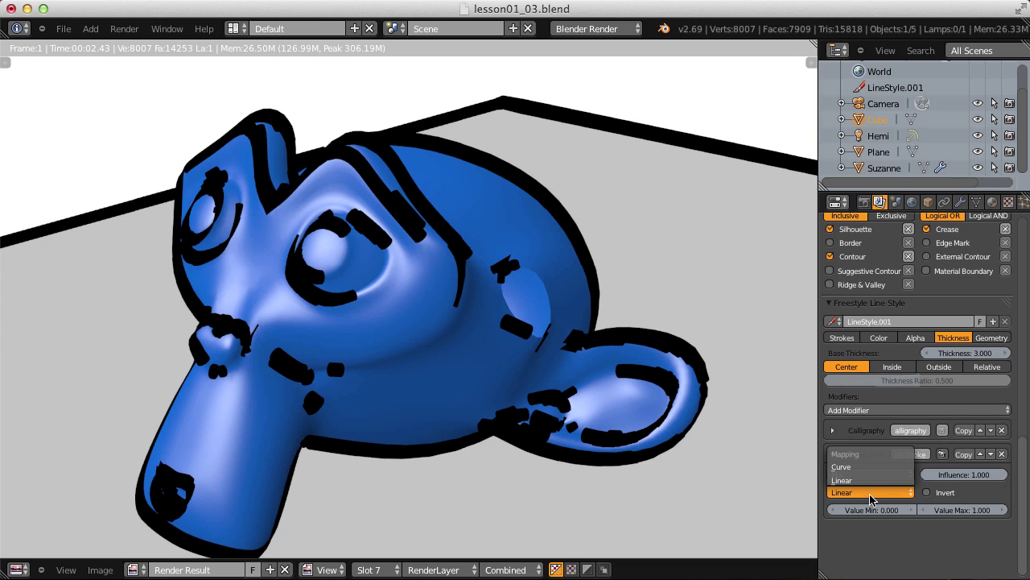
{"action": "left_click", "coordinate": [873, 476]}
{"action": "scroll", "coordinate": [925, 451], "scroll_direction": "down", "scroll_amount": 2}
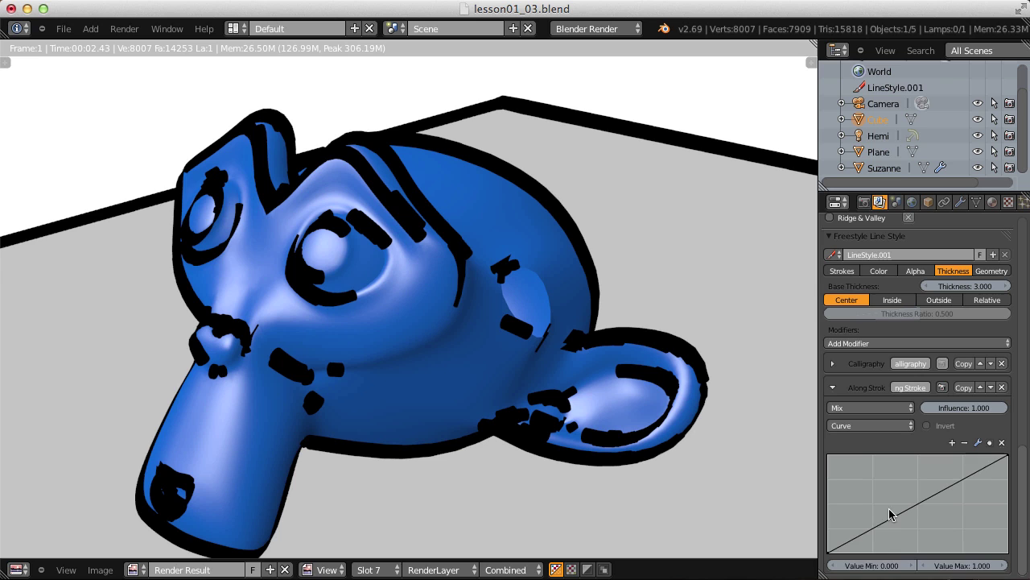
{"action": "mouse_move", "coordinate": [890, 517]}
{"action": "left_mouse_down"}
{"action": "mouse_move", "coordinate": [888, 546]}
{"action": "mouse_move", "coordinate": [904, 481]}
{"action": "left_mouse_up"}
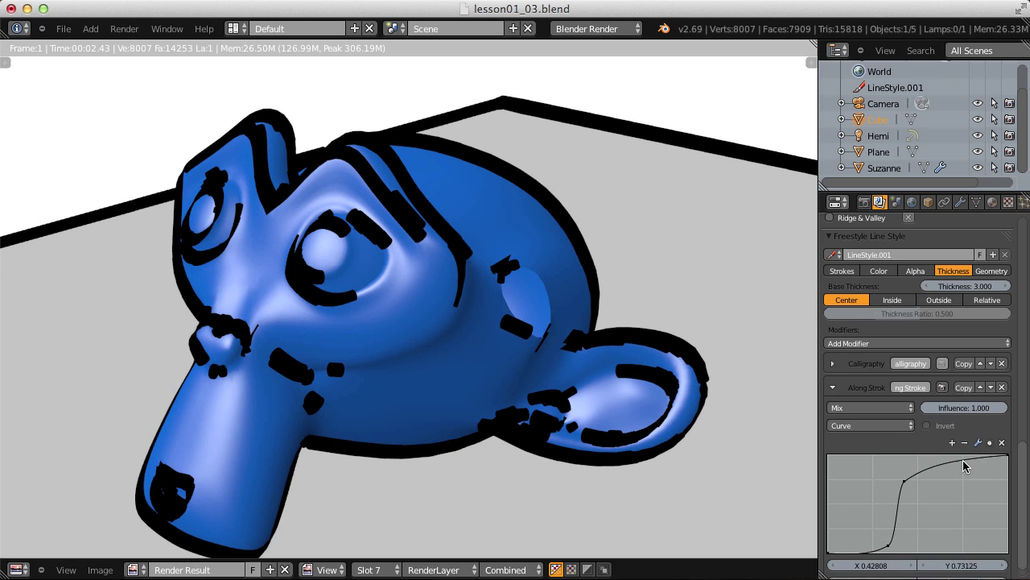
{"action": "left_click_drag", "start_coordinate": [966, 467], "coordinate": [977, 488]}
{"action": "left_click_drag", "start_coordinate": [888, 546], "coordinate": [863, 548]}
{"action": "left_click", "coordinate": [125, 28]}
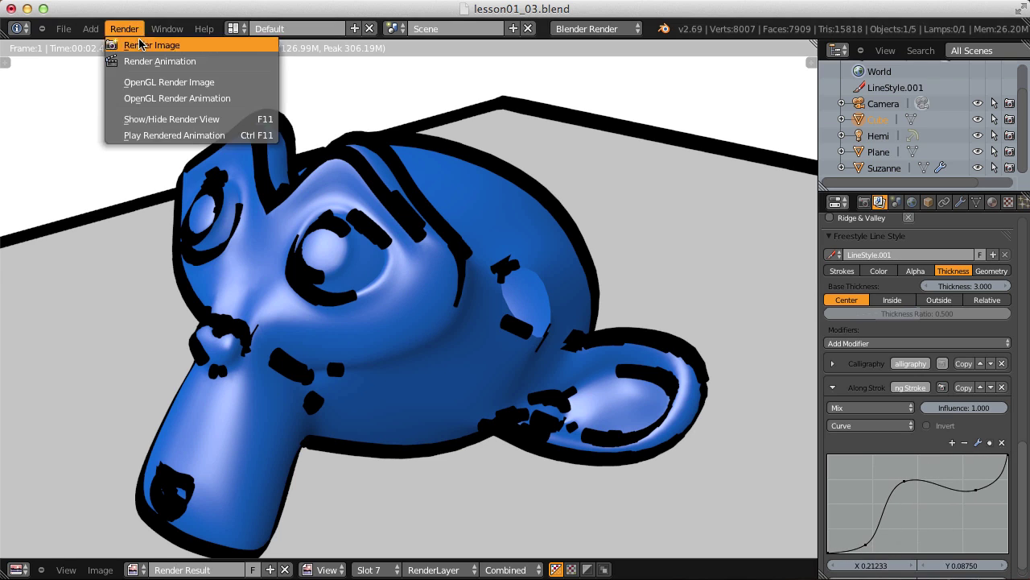
{"action": "left_click", "coordinate": [135, 41]}
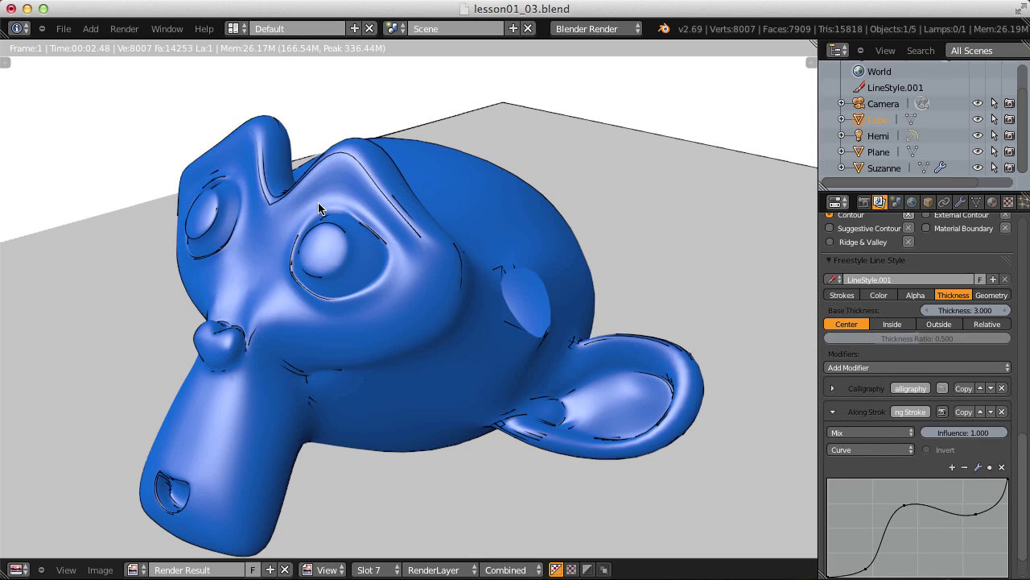
Set the Along Stroke modifier's Value Max to 10, render again and inspect the varying stroke thickness.
{"action": "scroll", "coordinate": [990, 406], "scroll_direction": "down", "scroll_amount": 2}
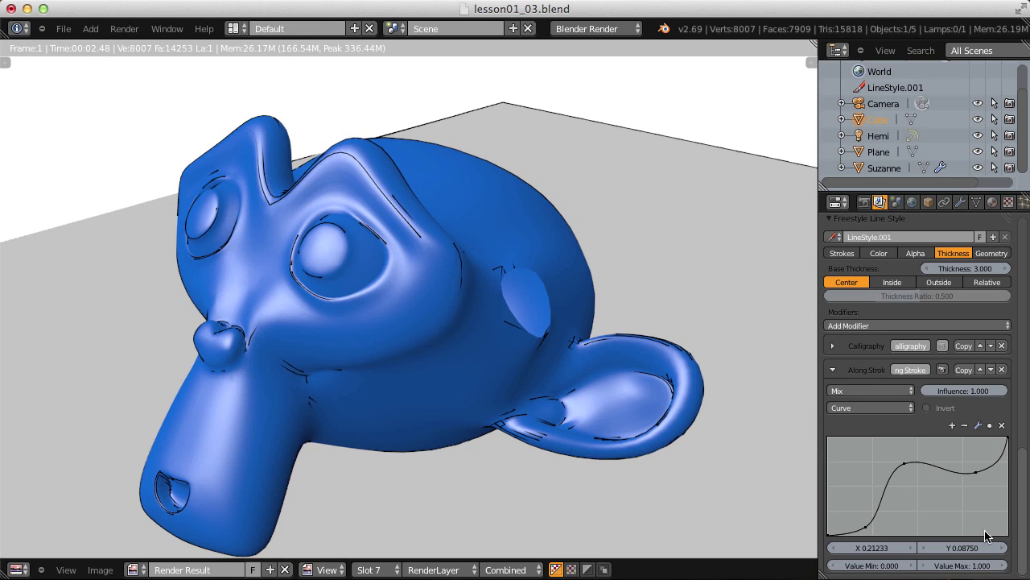
{"action": "left_click", "coordinate": [952, 567]}
{"action": "type", "text": "10"}
{"action": "key", "text": "Return"}
{"action": "left_click", "coordinate": [125, 29]}
{"action": "left_click", "coordinate": [126, 45]}
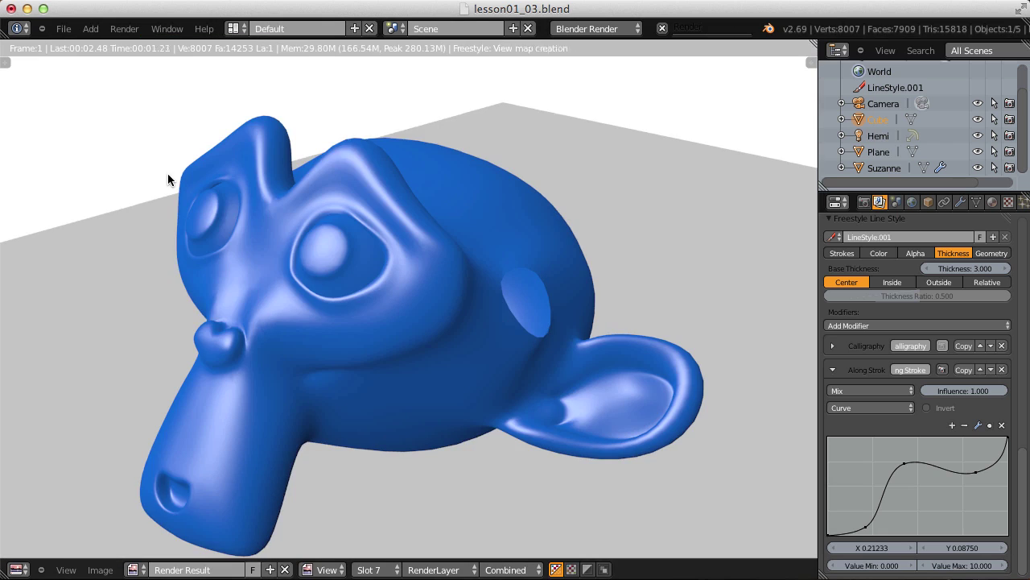
{"action": "scroll", "coordinate": [400, 257], "scroll_direction": "up", "scroll_amount": 6}
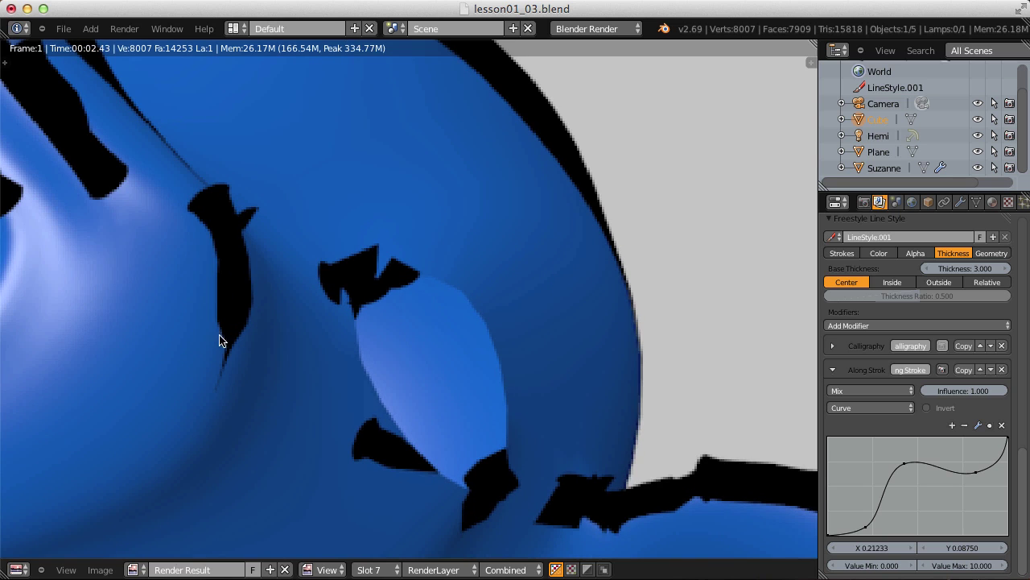
{"action": "scroll", "coordinate": [239, 258], "scroll_direction": "down", "scroll_amount": 4}
{"action": "scroll", "coordinate": [239, 258], "scroll_direction": "up", "scroll_amount": 1}
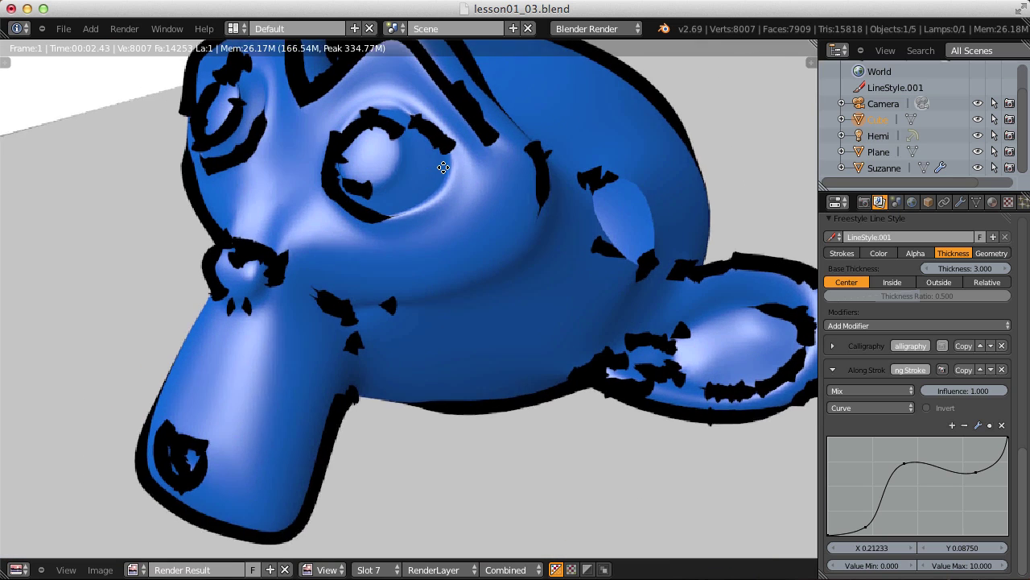
Collapse the Along Stroke modifier and go through the thickness positions Center, Inside and Outside, ending on Relative.
{"action": "left_click", "coordinate": [832, 369]}
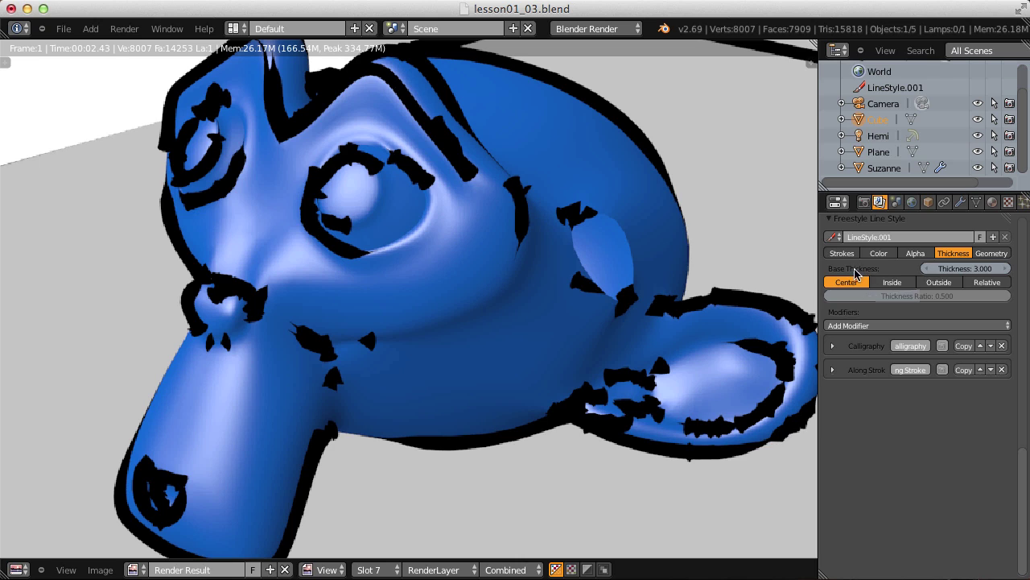
{"action": "left_click", "coordinate": [892, 282]}
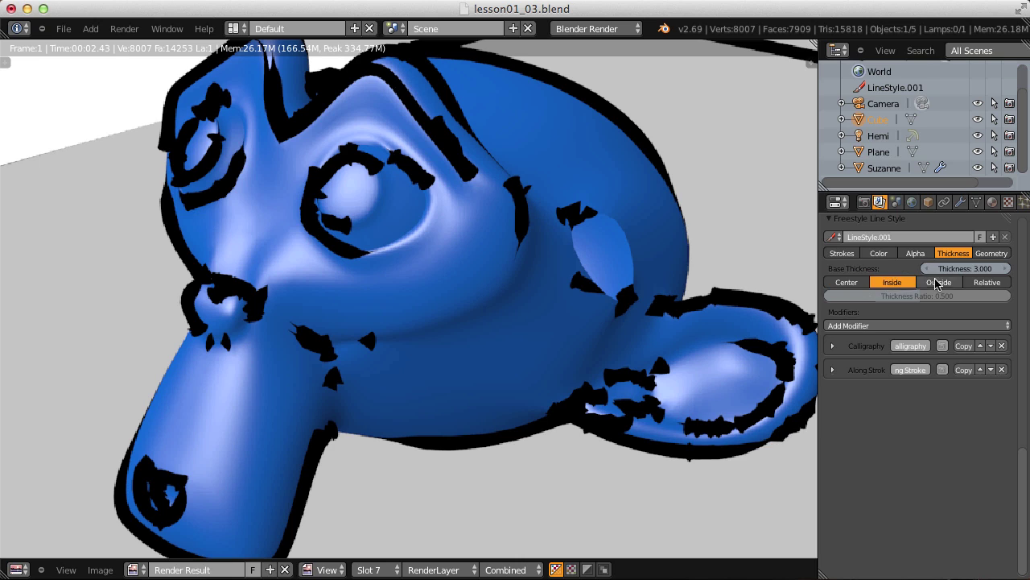
{"action": "left_click", "coordinate": [990, 282]}
{"action": "left_click", "coordinate": [851, 285]}
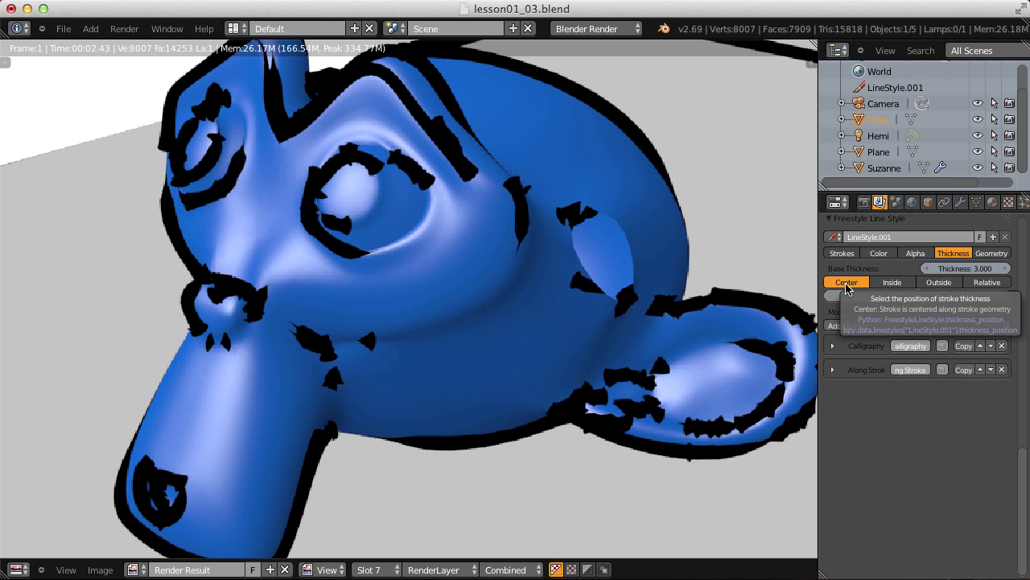
{"action": "left_click", "coordinate": [891, 283]}
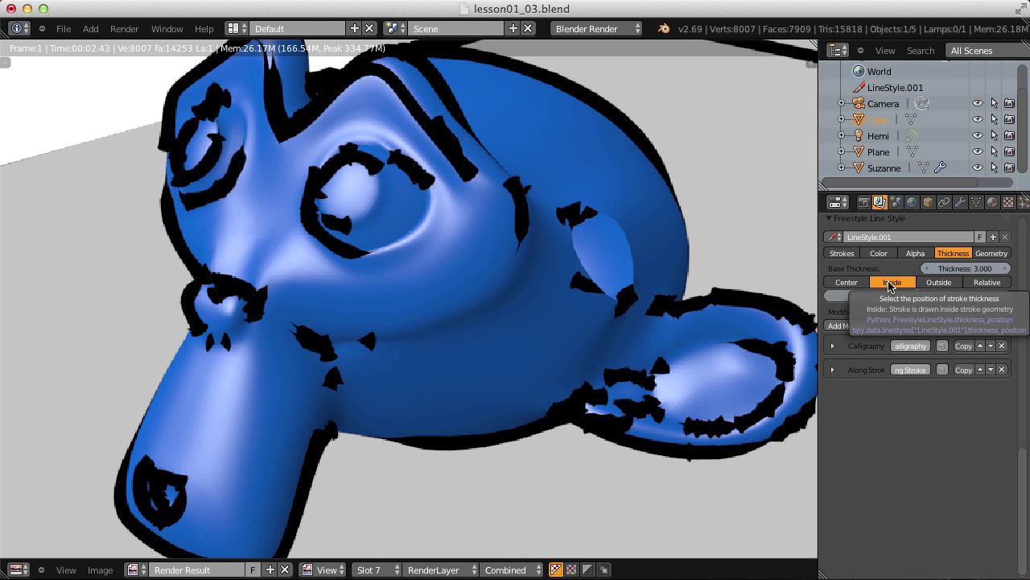
{"action": "left_click", "coordinate": [927, 283]}
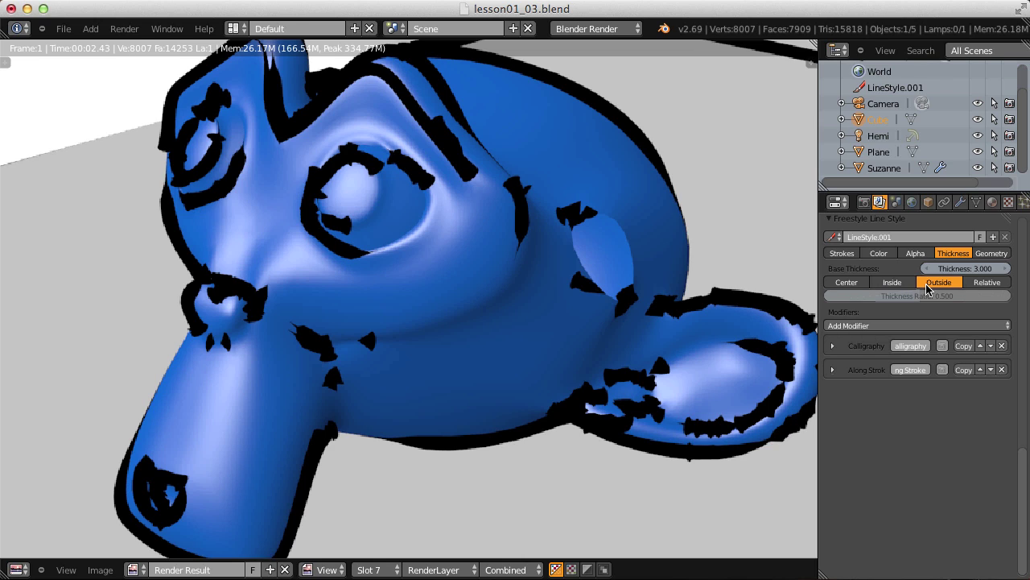
{"action": "left_click", "coordinate": [985, 282]}
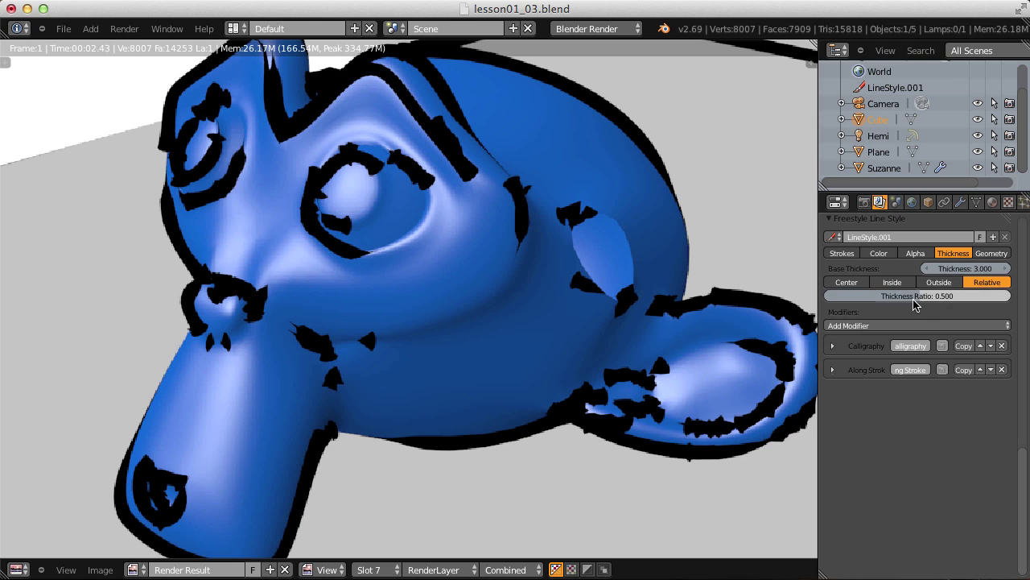
Try a thickness ratio of 1.000 for the Relative position and set it back to 0.5.
{"action": "left_click_drag", "start_coordinate": [940, 304], "coordinate": [789, 301]}
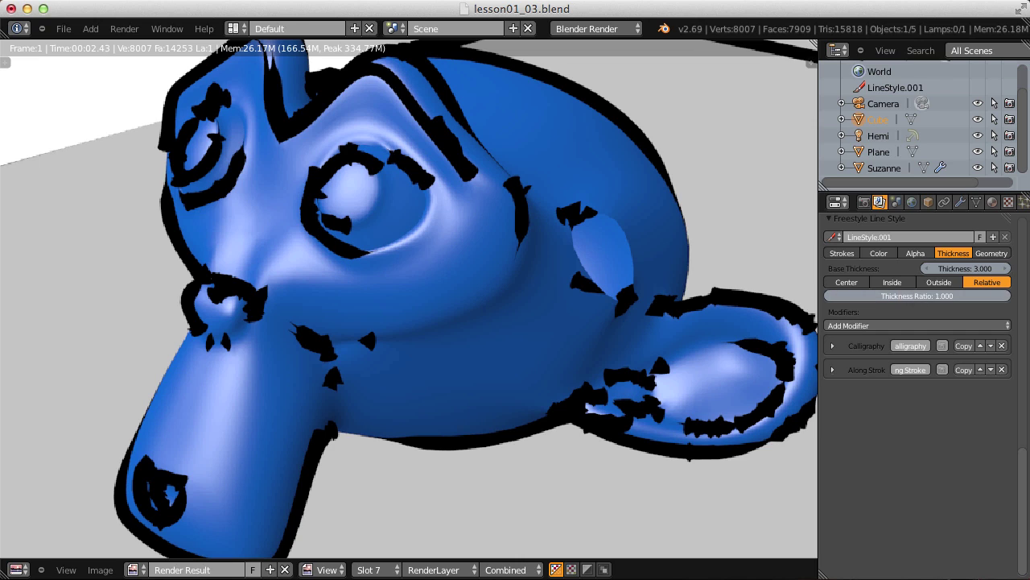
{"action": "left_click", "coordinate": [947, 295]}
{"action": "type", "text": "1.0"}
{"action": "key", "text": "BackSpace"}
{"action": "key", "text": "BackSpace"}
{"action": "key", "text": "BackSpace"}
{"action": "type", "text": ".5"}
{"action": "key", "text": "Return"}
Render the image with the Inside thickness position in Slot 6 and with Center in Slot 7.
{"action": "left_click", "coordinate": [892, 282]}
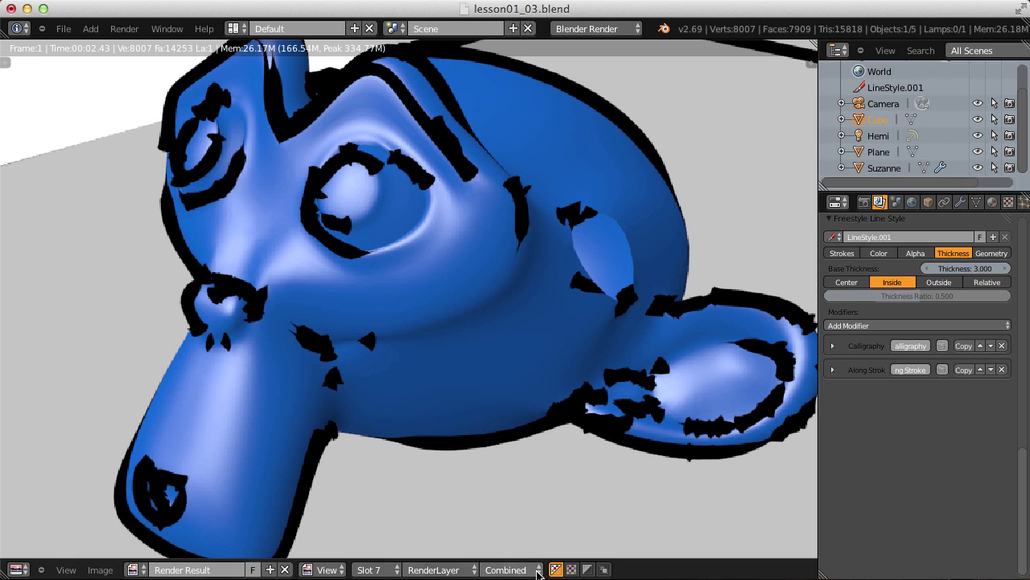
{"action": "left_click", "coordinate": [369, 569]}
{"action": "left_click", "coordinate": [379, 484]}
{"action": "left_click", "coordinate": [125, 29]}
{"action": "left_click", "coordinate": [145, 45]}
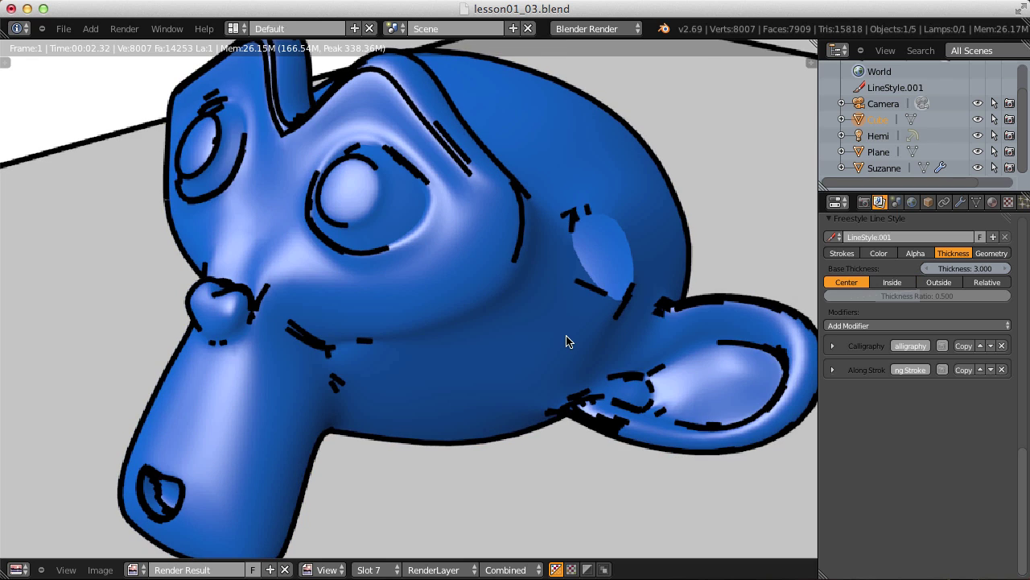
Compare the Center and Inside renders by switching between Slot 7 and Slot 6.
{"action": "key", "text": "j"}
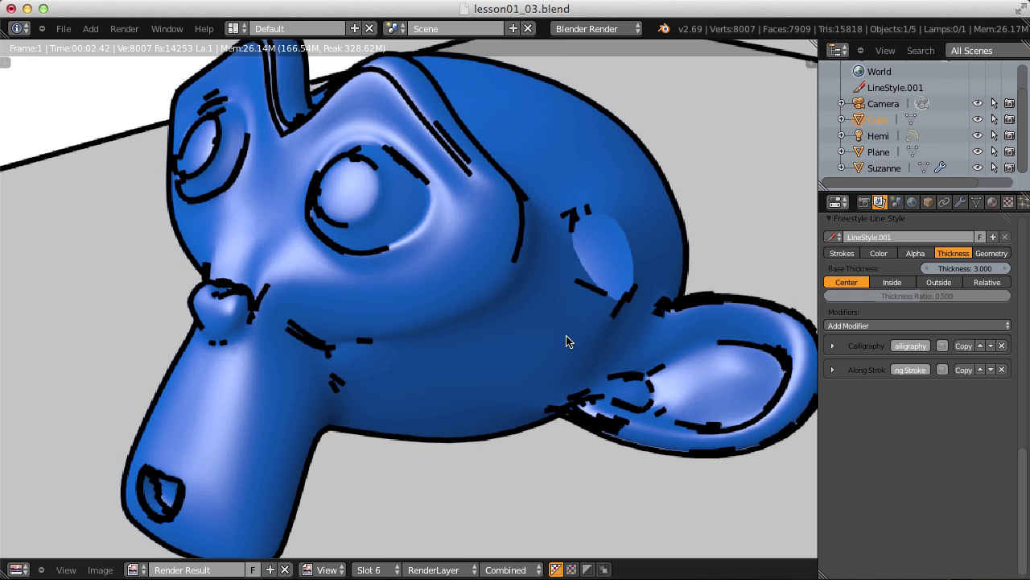
{"action": "key", "text": "j"}
{"action": "key", "text": "j"}
{"action": "key", "text": "j"}
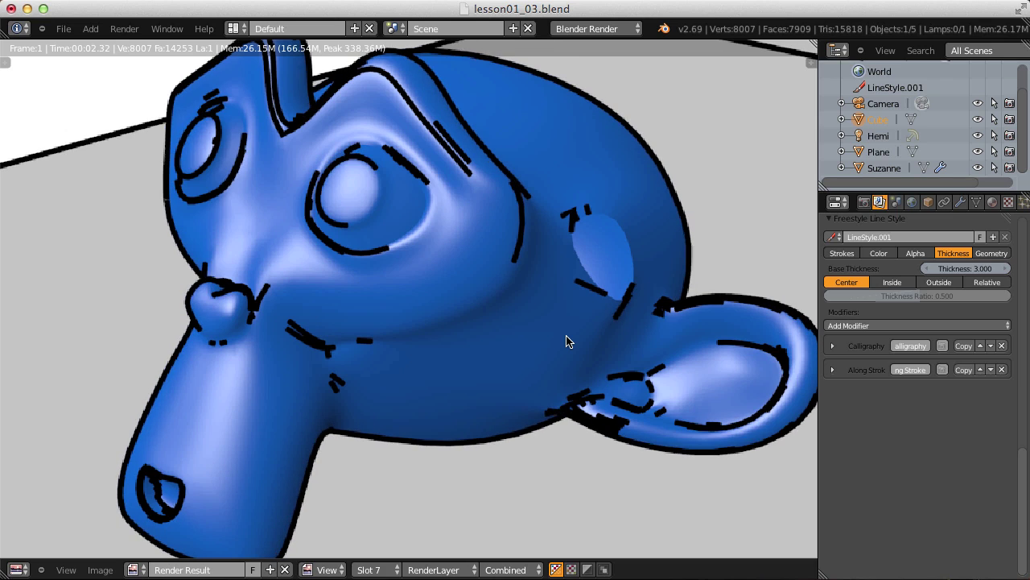
{"action": "key", "text": "j"}
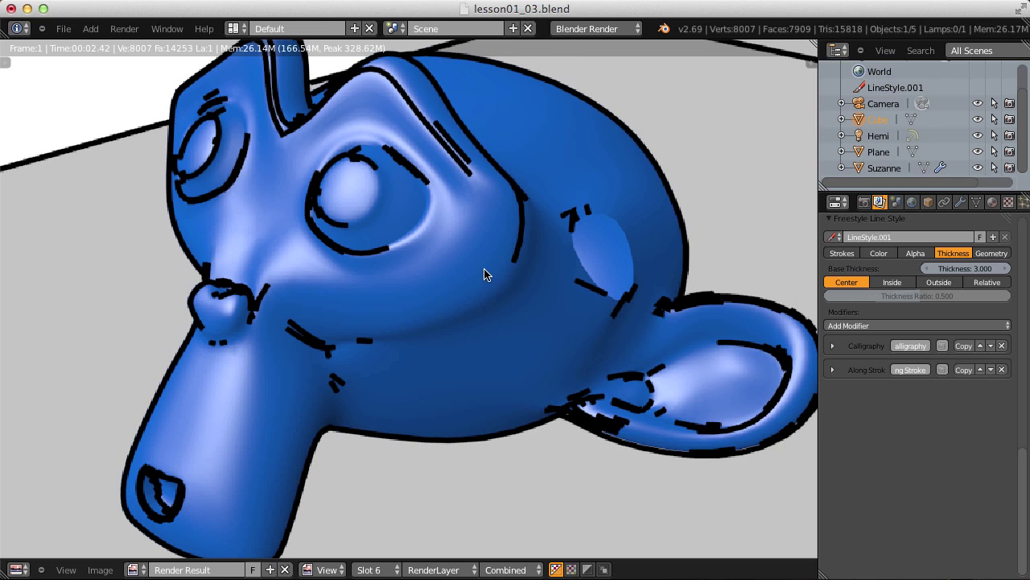
Set the thickness position to Outside, render into Slot 6 and compare with the Center render in Slot 7.
{"action": "left_click", "coordinate": [938, 281]}
{"action": "left_click", "coordinate": [124, 29]}
{"action": "left_click", "coordinate": [141, 43]}
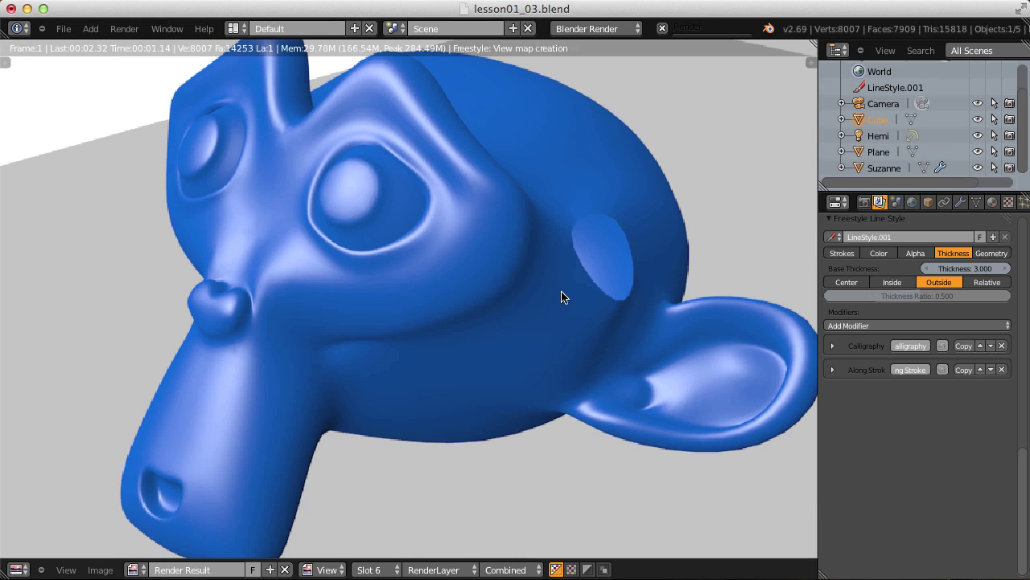
{"action": "key", "text": "j"}
{"action": "key", "text": "j"}
{"action": "key", "text": "j"}
{"action": "key", "text": "j"}
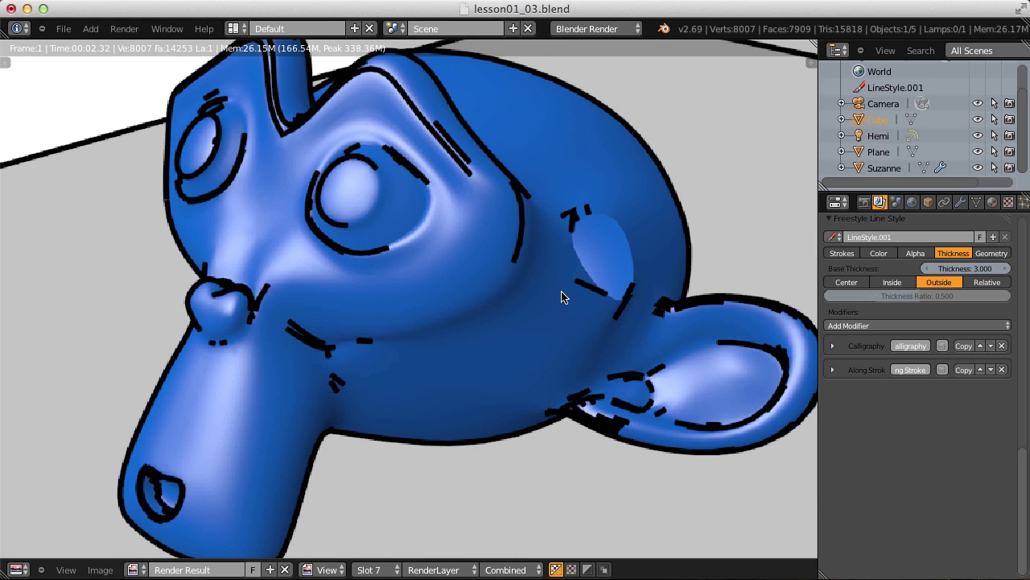
Set the stroke thickness position to Center and add a 2D Offset geometry modifier to the line style.
{"action": "left_click", "coordinate": [845, 283]}
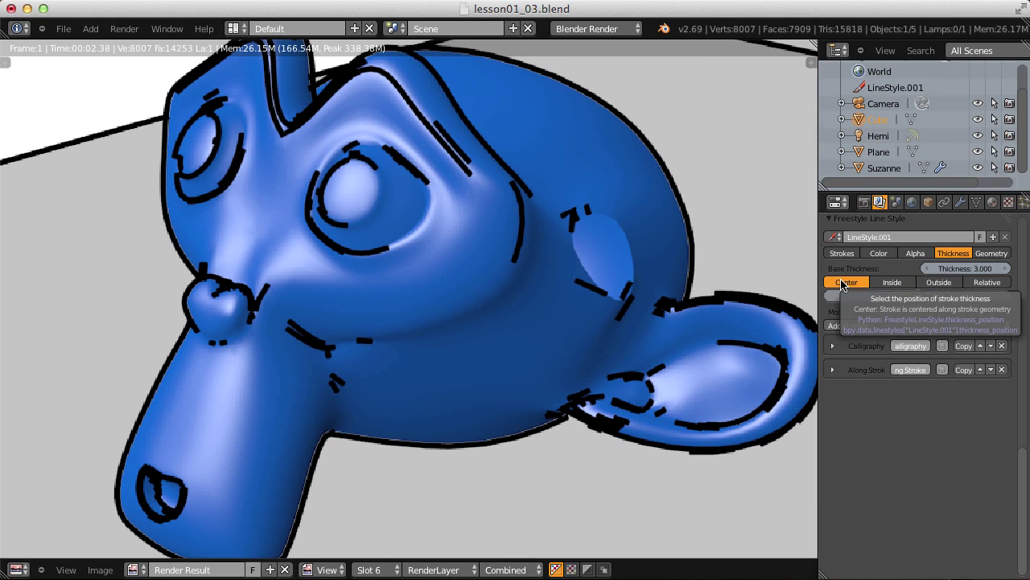
{"action": "left_click", "coordinate": [995, 254]}
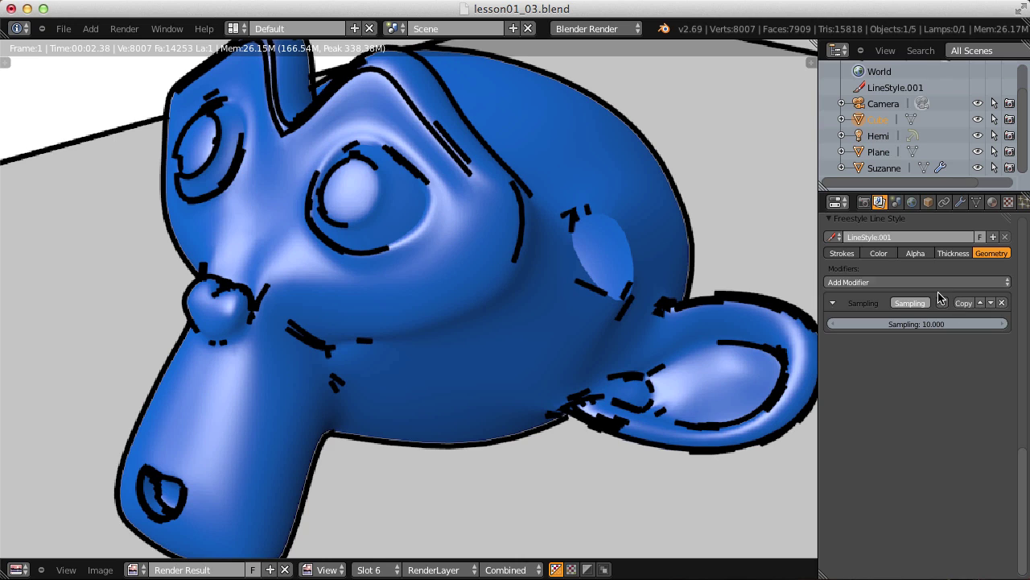
{"action": "left_click", "coordinate": [908, 280]}
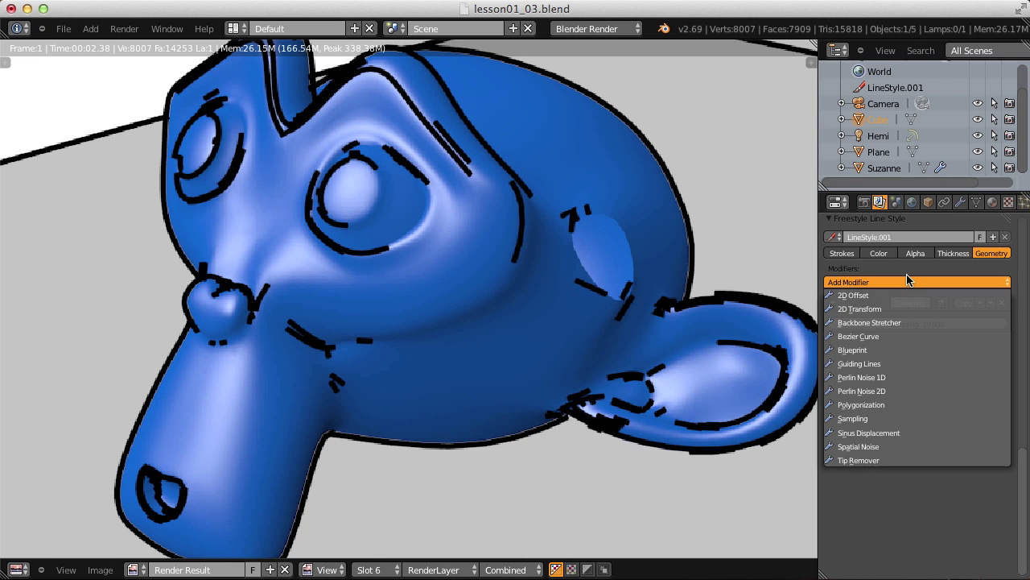
{"action": "left_click", "coordinate": [859, 298]}
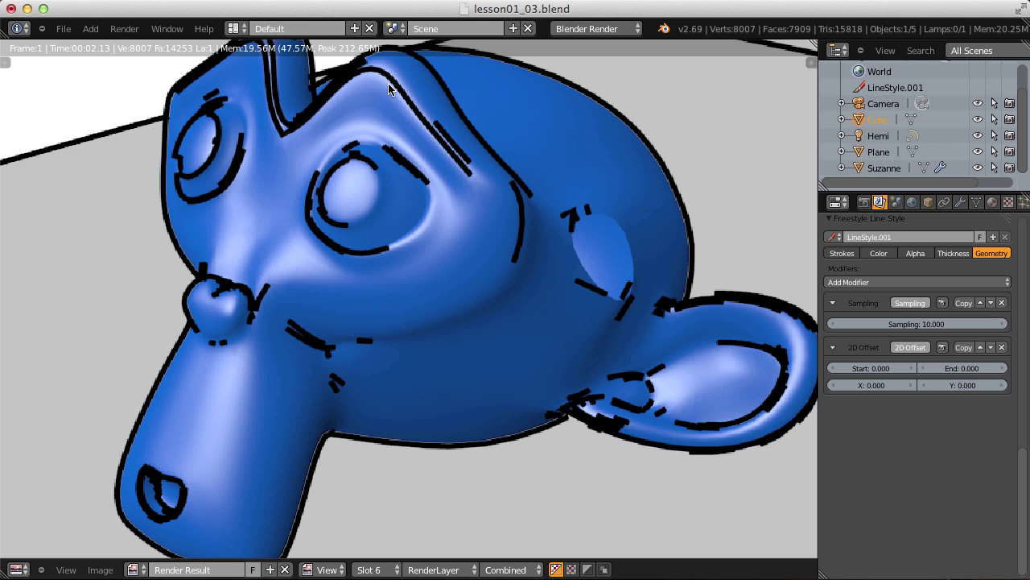
Render the image with the unchanged 2D Offset defaults and check the line style's thickness position.
{"action": "left_click", "coordinate": [125, 29]}
{"action": "left_click", "coordinate": [133, 46]}
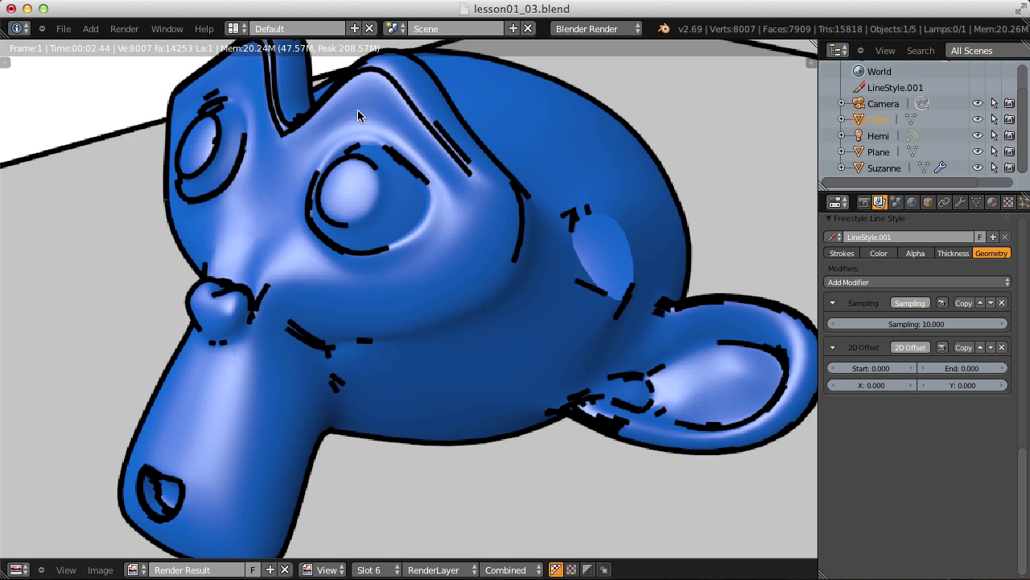
{"action": "left_click", "coordinate": [953, 253]}
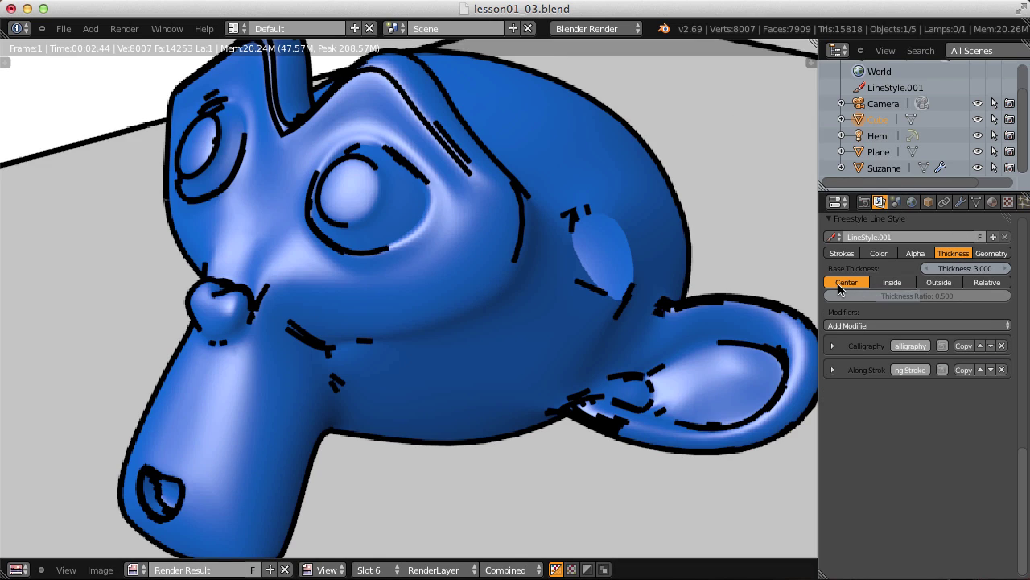
{"action": "left_click", "coordinate": [991, 253]}
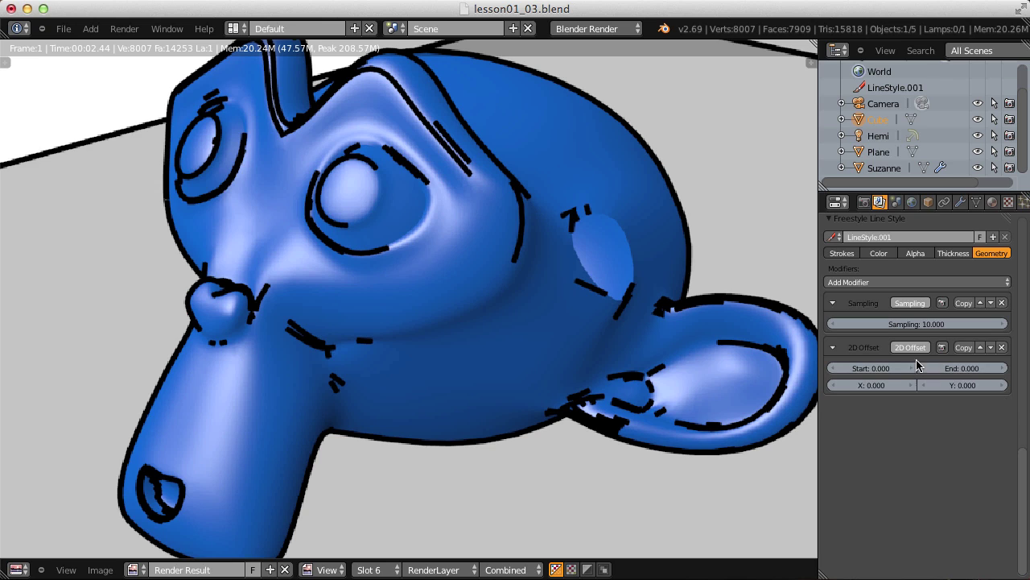
Set the 2D Offset modifier's End to 5, render the image and examine the strokes around the monkey's face.
{"action": "left_click", "coordinate": [960, 369]}
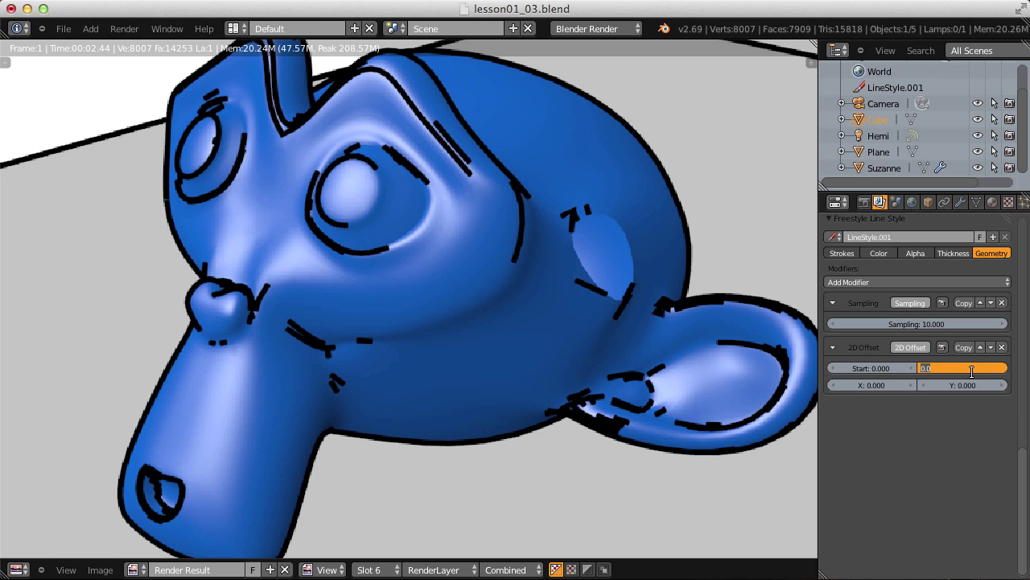
{"action": "type", "text": "5"}
{"action": "key", "text": "Return"}
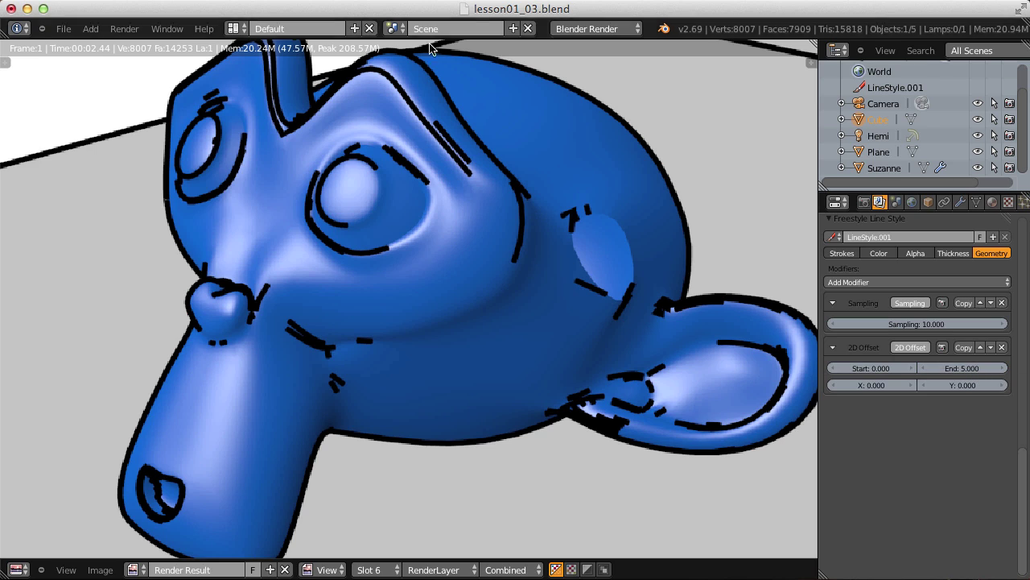
{"action": "left_click", "coordinate": [124, 28]}
{"action": "left_click", "coordinate": [129, 46]}
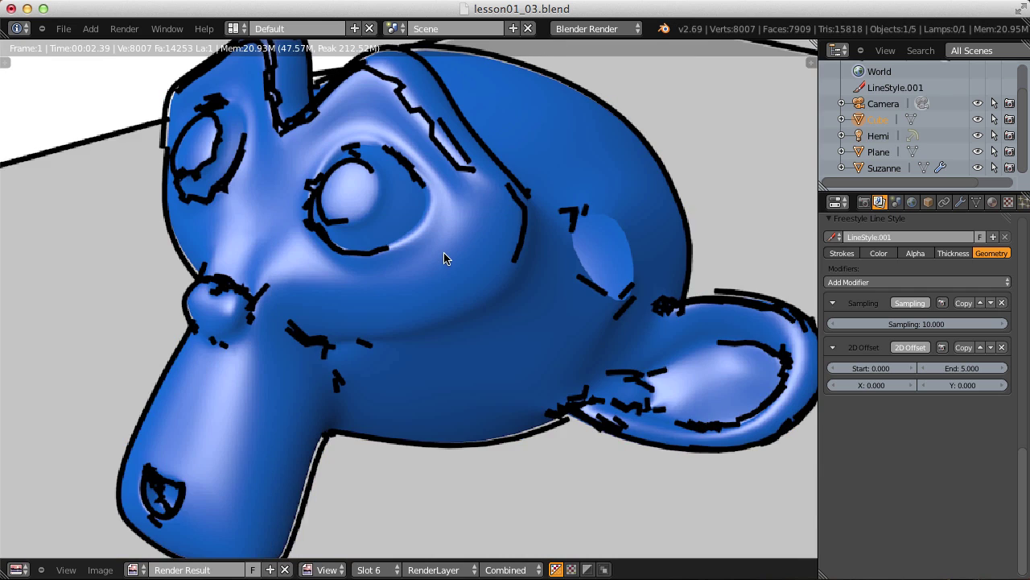
{"action": "mouse_move", "coordinate": [444, 252]}
{"action": "middle_mouse_down"}
{"action": "mouse_move", "coordinate": [451, 274]}
{"action": "mouse_move", "coordinate": [478, 238]}
{"action": "middle_mouse_up"}
{"action": "scroll", "coordinate": [478, 238], "scroll_direction": "up", "scroll_amount": 3}
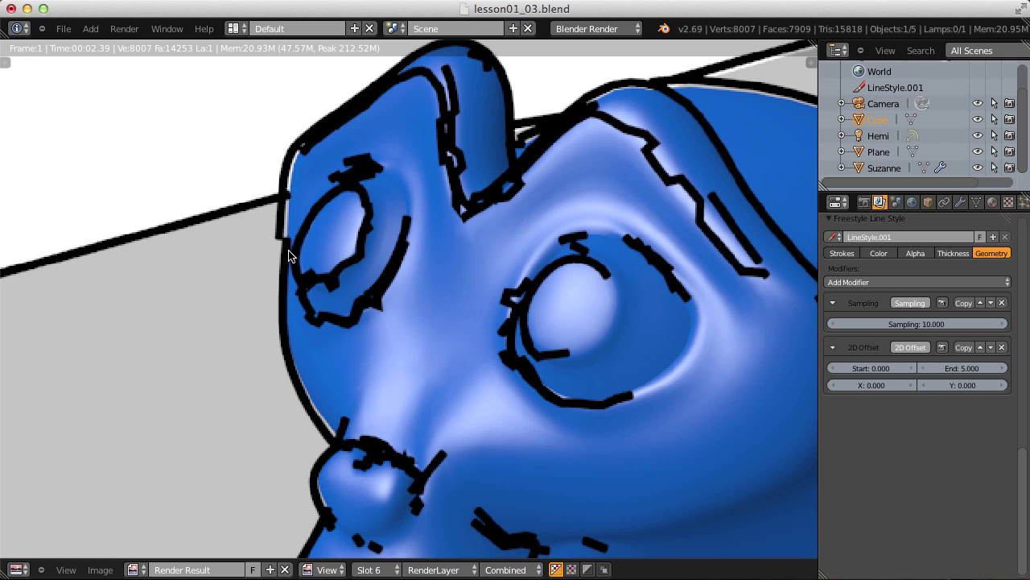
{"action": "scroll", "coordinate": [323, 264], "scroll_direction": "down", "scroll_amount": 3}
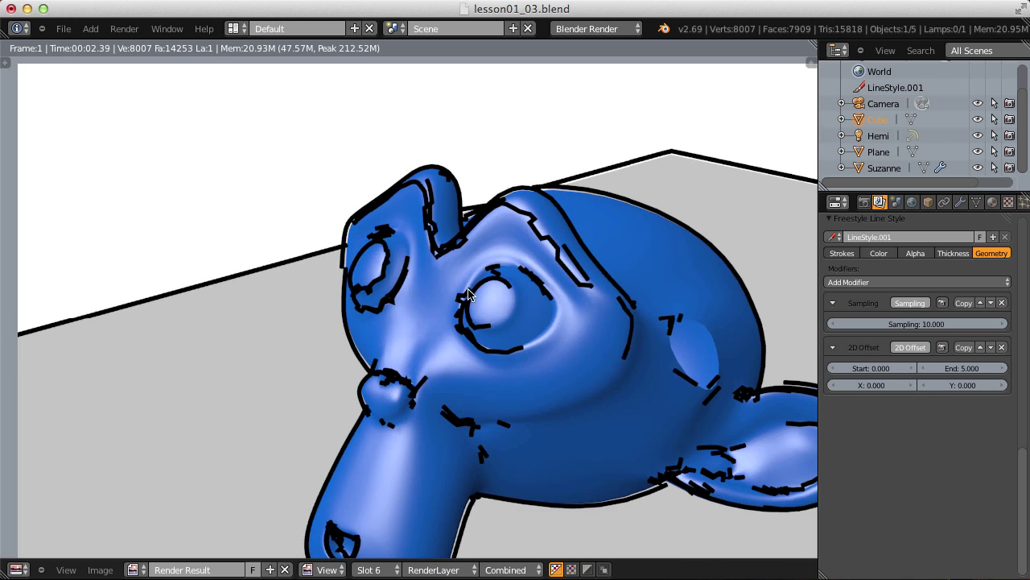
{"action": "scroll", "coordinate": [469, 294], "scroll_direction": "down", "scroll_amount": 3}
{"action": "scroll", "coordinate": [470, 294], "scroll_direction": "right", "scroll_amount": 4}
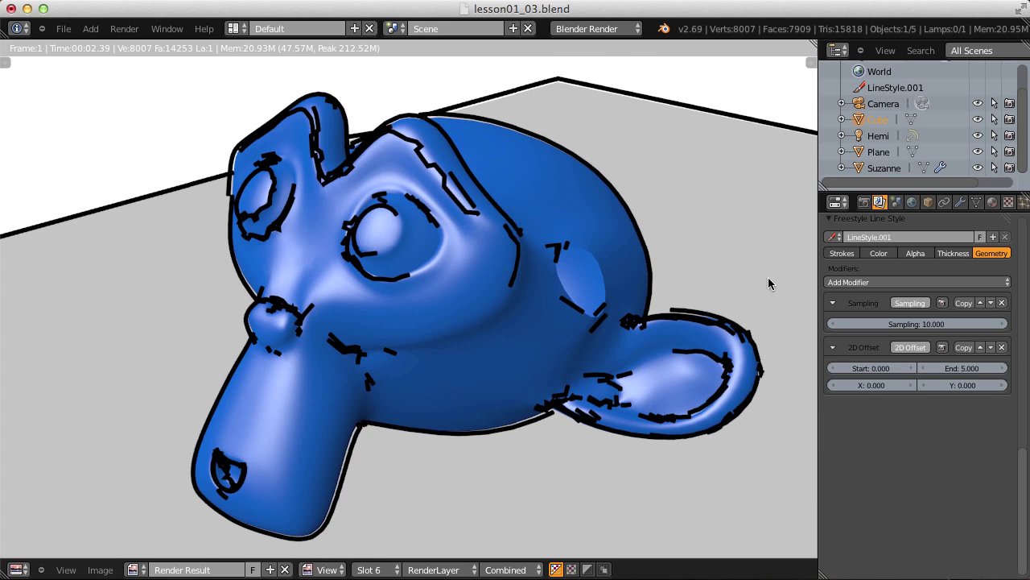
Set the 2D Offset modifier's X to 20 and Y to 50, and render the image to view the whole scene.
{"action": "left_click", "coordinate": [856, 385]}
{"action": "type", "text": "20"}
{"action": "key", "text": "Tab"}
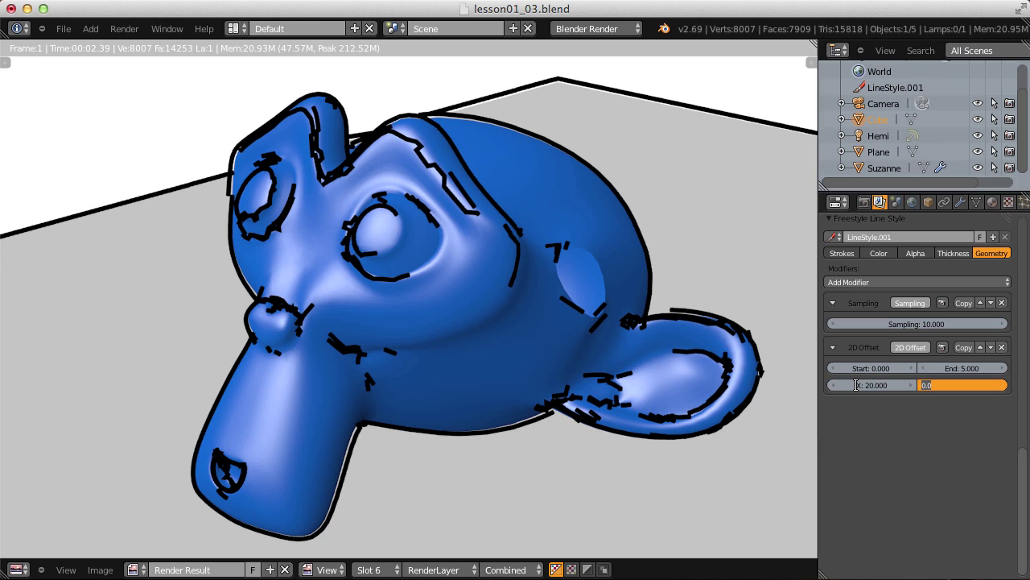
{"action": "type", "text": "50"}
{"action": "key", "text": "Return"}
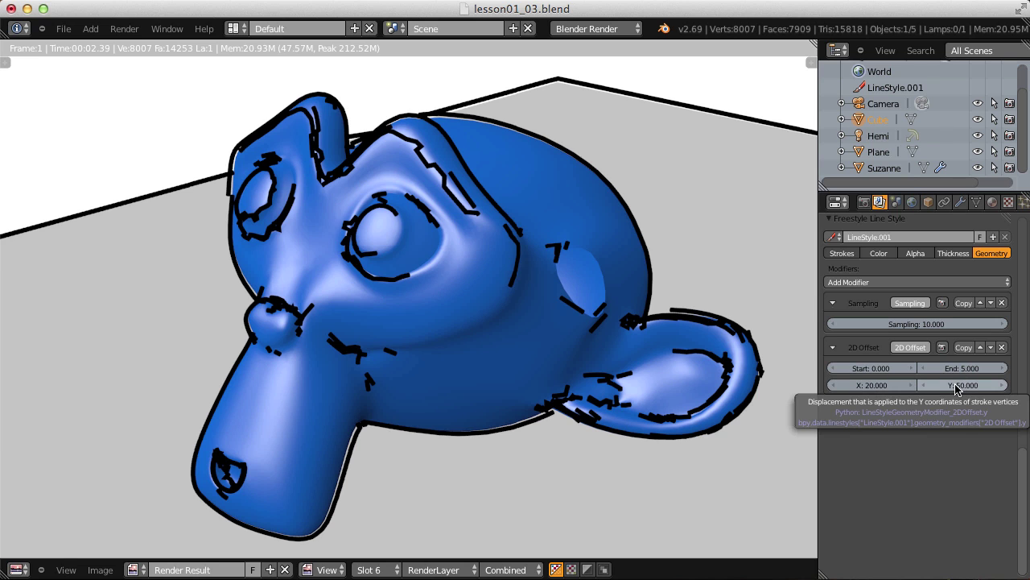
{"action": "left_click", "coordinate": [124, 28]}
{"action": "left_click", "coordinate": [137, 46]}
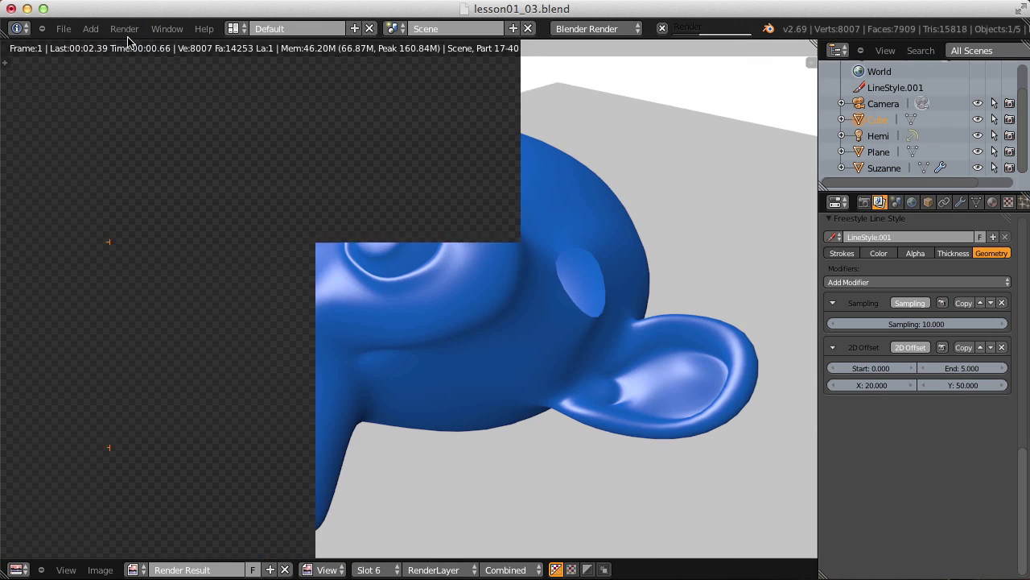
{"action": "scroll", "coordinate": [428, 282], "scroll_direction": "down", "scroll_amount": 3}
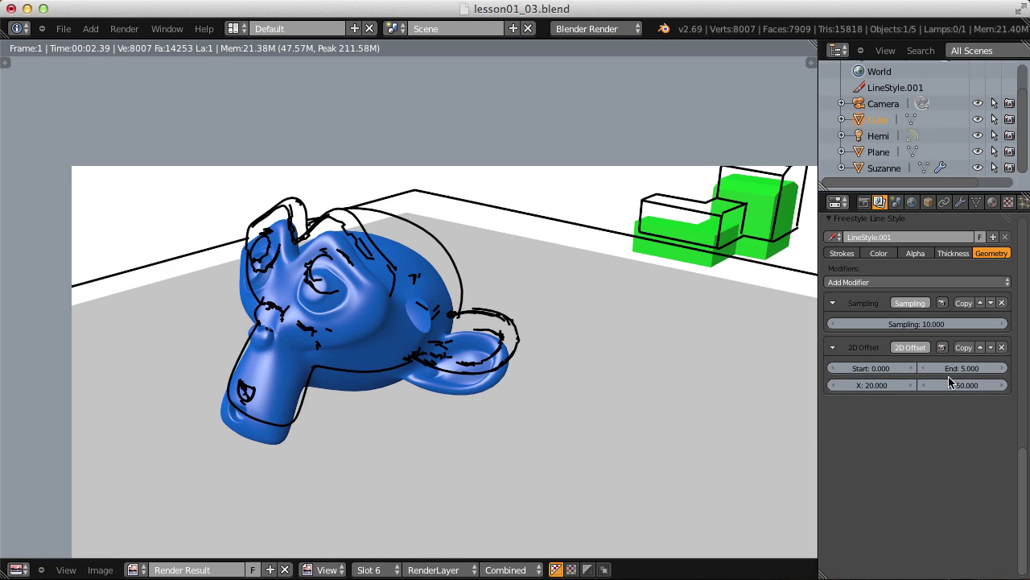
Add a Bezier Curve geometry modifier with 2D Offset turned off, render the image and inspect the green block's outlines.
{"action": "left_click", "coordinate": [886, 282]}
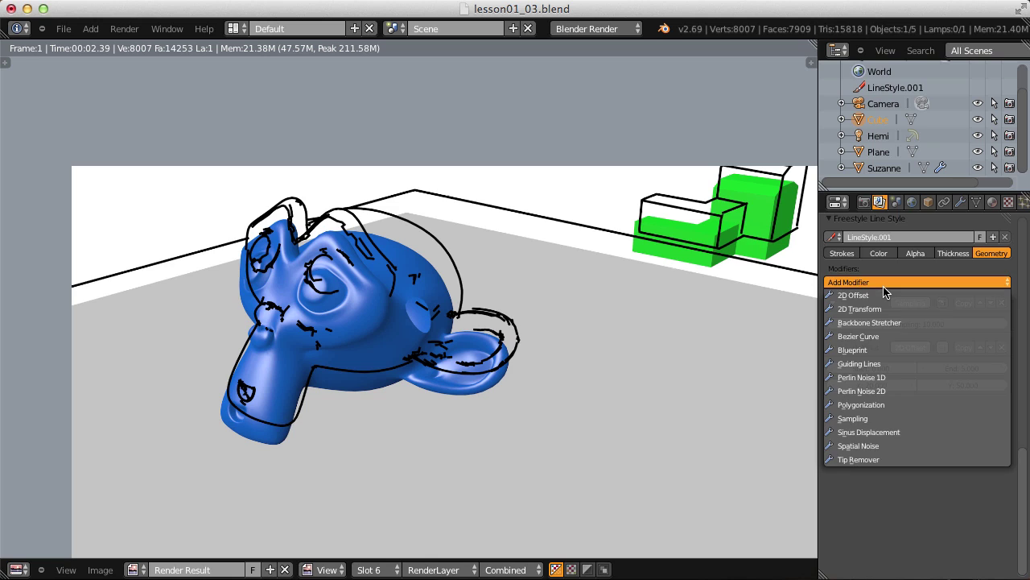
{"action": "left_click", "coordinate": [879, 337]}
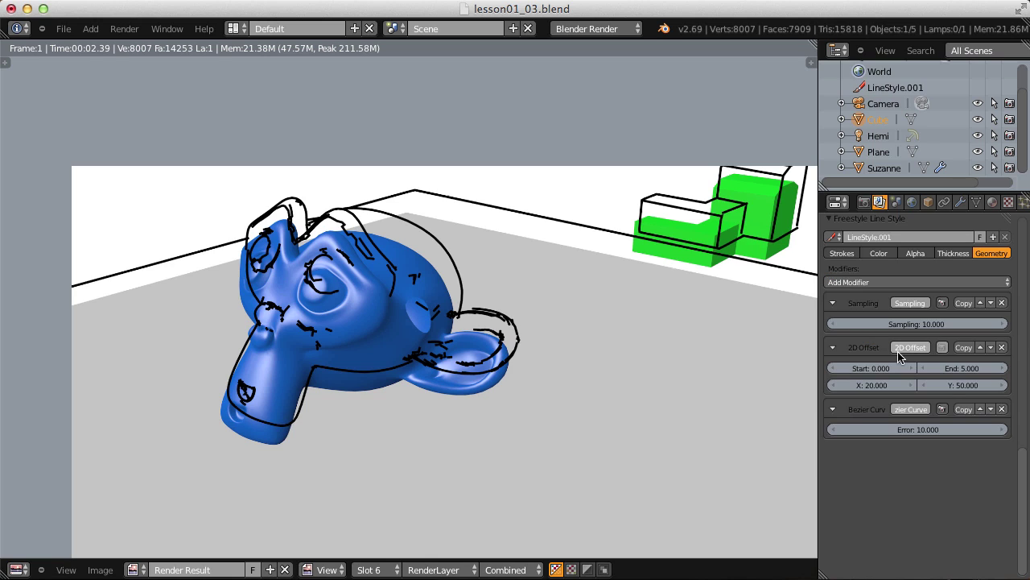
{"action": "left_click", "coordinate": [124, 28]}
{"action": "left_click", "coordinate": [141, 46]}
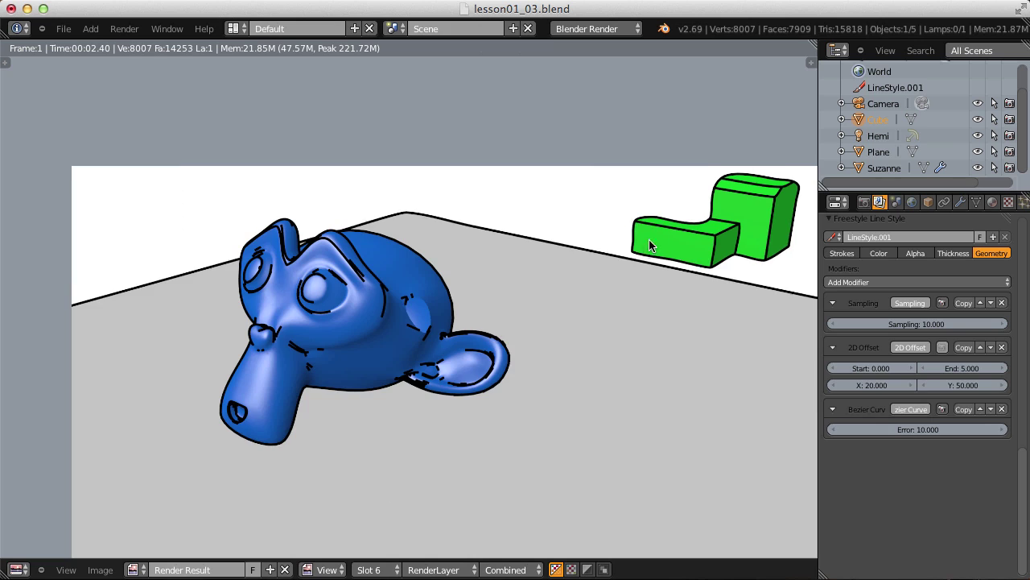
{"action": "scroll", "coordinate": [649, 239], "scroll_direction": "up", "scroll_amount": 3}
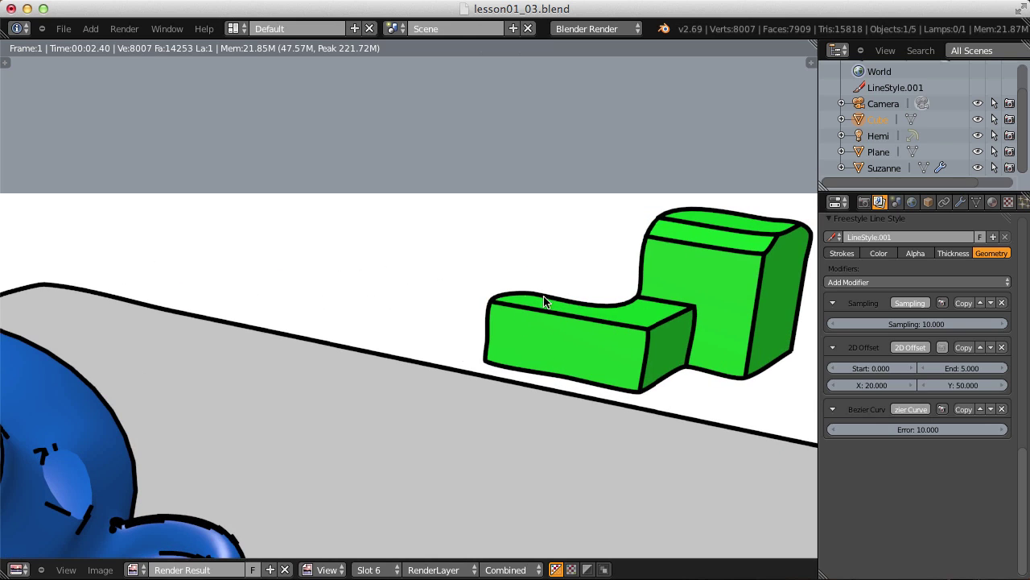
{"action": "scroll", "coordinate": [417, 298], "scroll_direction": "down", "scroll_amount": 3}
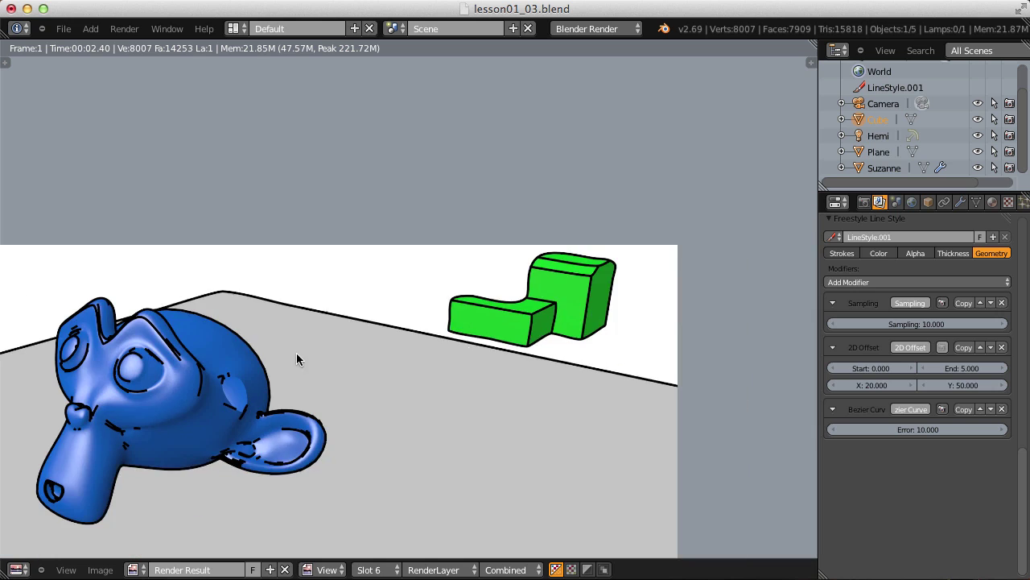
{"action": "middle_click_drag", "start_coordinate": [297, 360], "coordinate": [449, 358]}
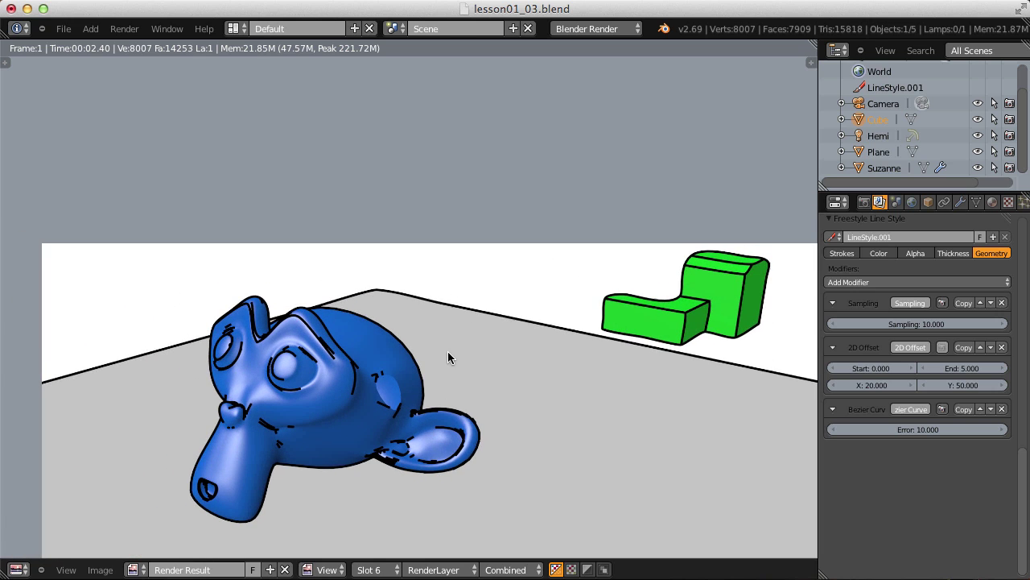
Try an Error value of 1 for the Bezier Curve modifier and render the image.
{"action": "left_click", "coordinate": [909, 429]}
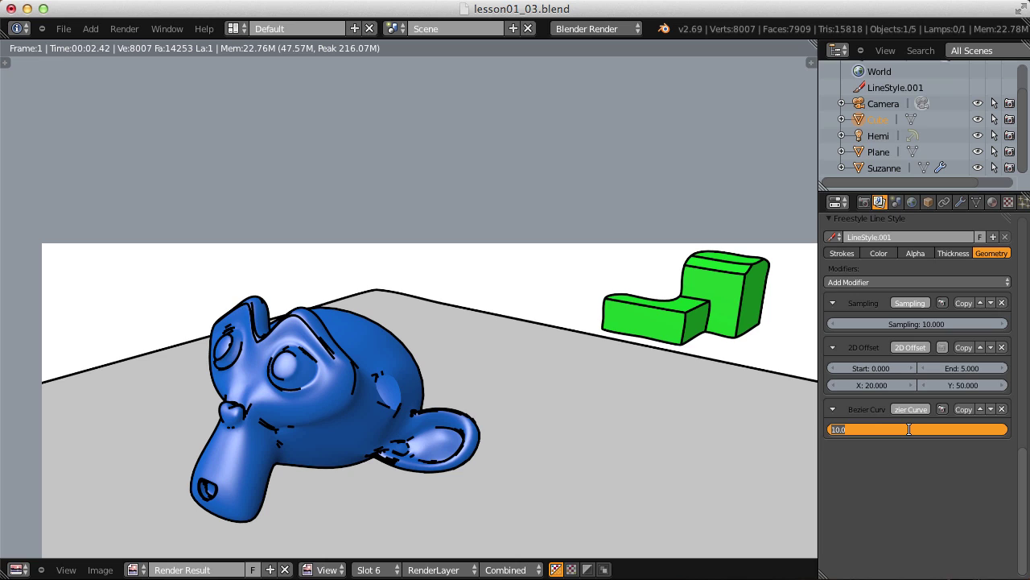
{"action": "type", "text": "1"}
{"action": "key", "text": "Return"}
{"action": "left_click", "coordinate": [125, 28]}
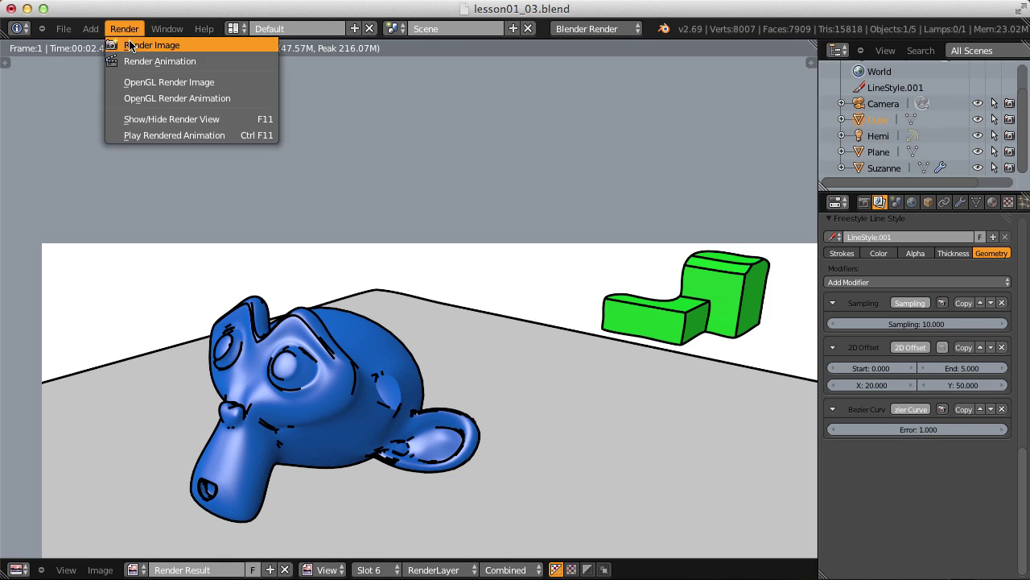
{"action": "left_click", "coordinate": [145, 39]}
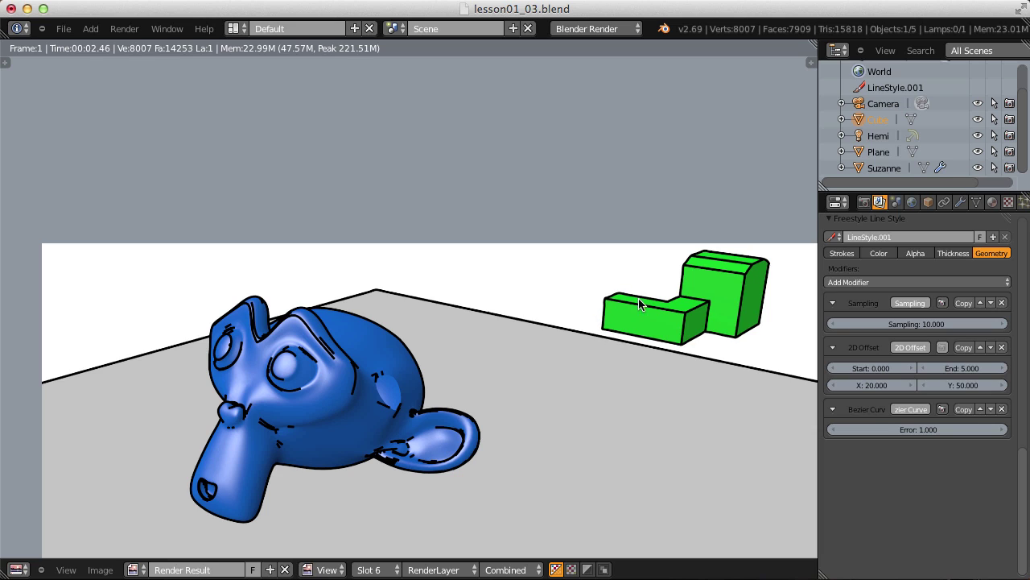
Set the Bezier Curve modifier's Error to 50, render the image and inspect the outlines of the green block and the monkey.
{"action": "left_click", "coordinate": [903, 431]}
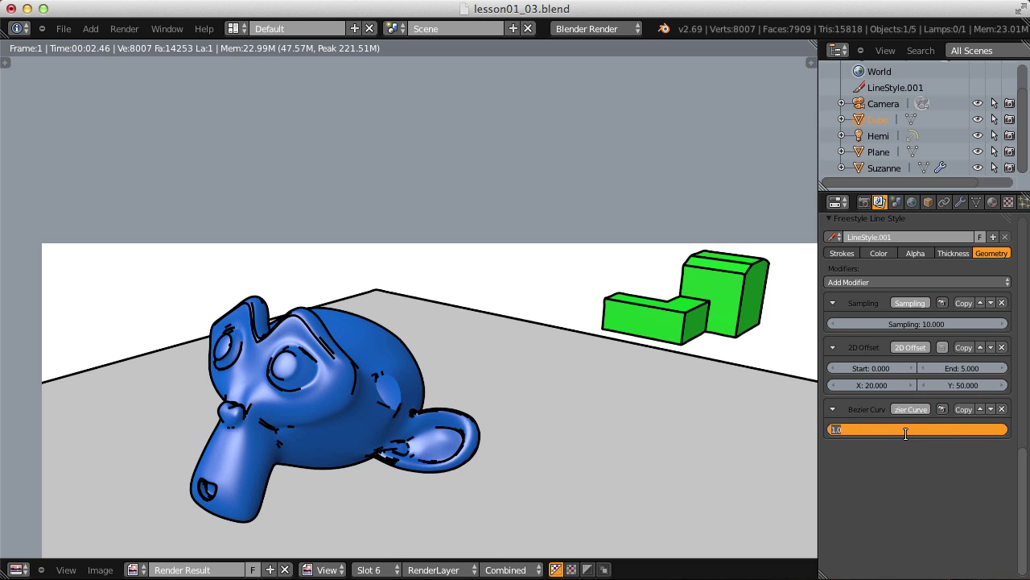
{"action": "type", "text": "50"}
{"action": "key", "text": "Return"}
{"action": "left_click", "coordinate": [124, 28]}
{"action": "left_click", "coordinate": [123, 46]}
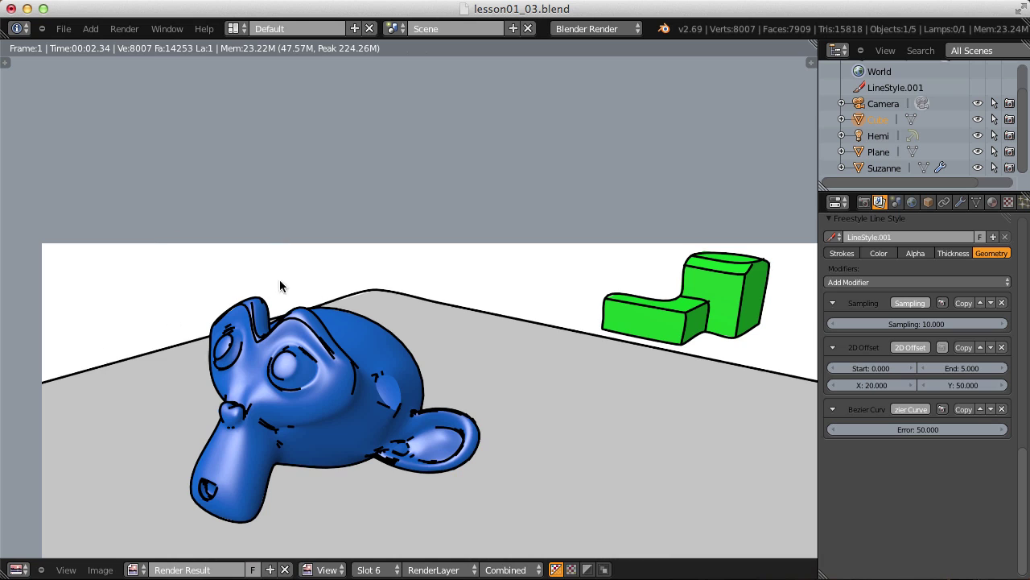
{"action": "scroll", "coordinate": [280, 286], "scroll_direction": "up", "scroll_amount": 6}
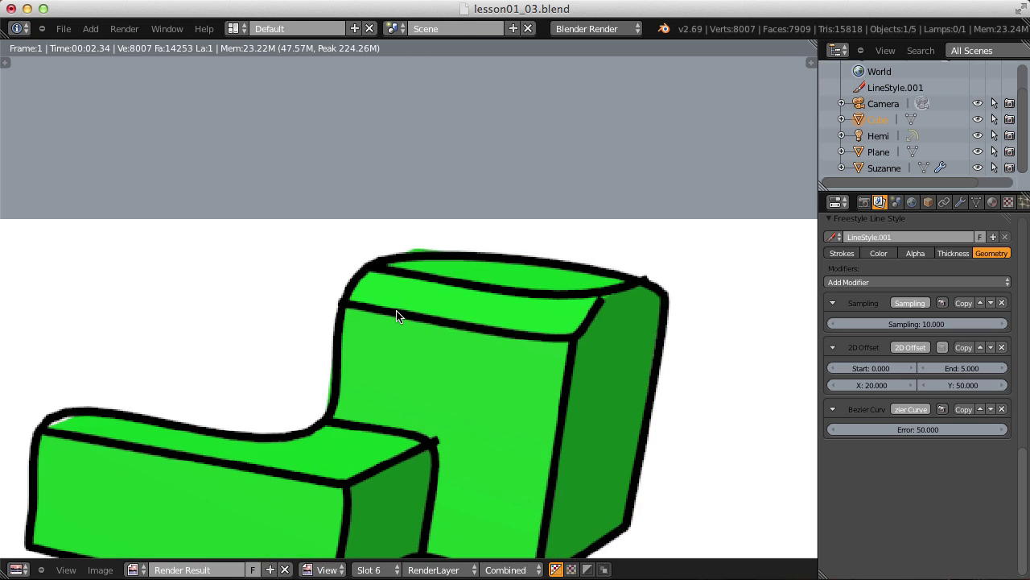
{"action": "middle_click_drag", "start_coordinate": [396, 315], "coordinate": [589, 273]}
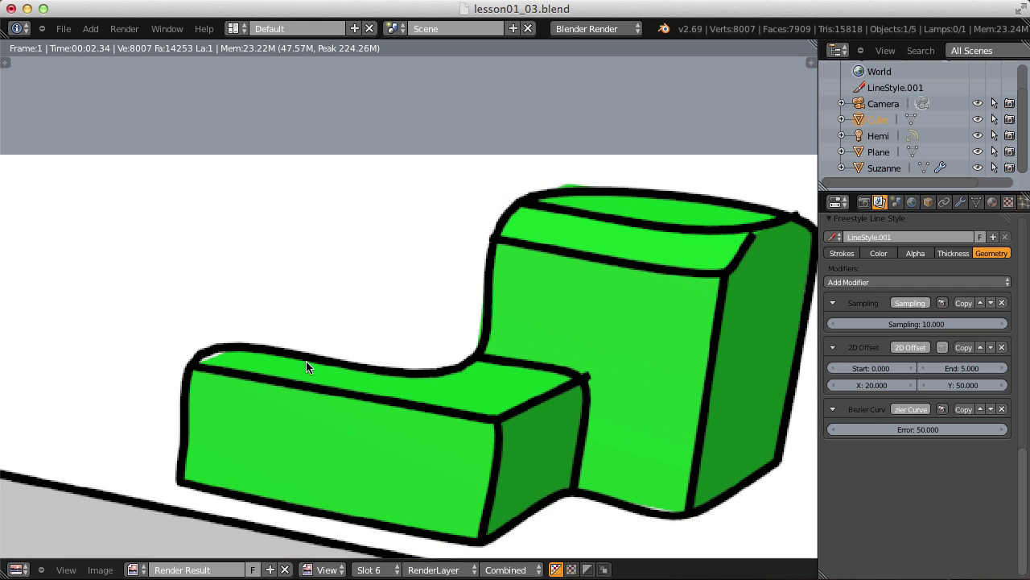
{"action": "scroll", "coordinate": [284, 345], "scroll_direction": "down", "scroll_amount": 3}
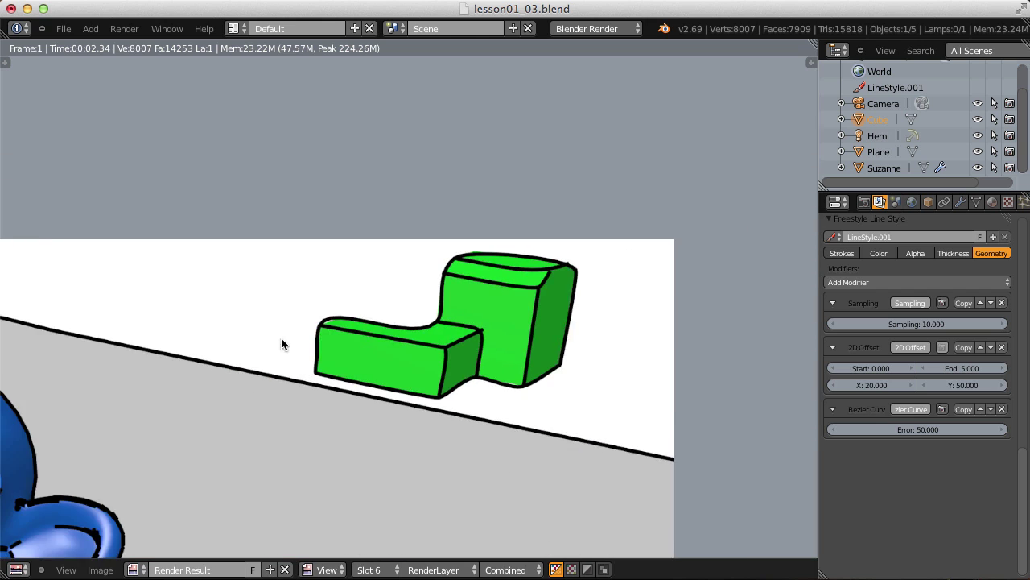
{"action": "scroll", "coordinate": [281, 344], "scroll_direction": "down", "scroll_amount": 1}
{"action": "middle_click_drag", "start_coordinate": [225, 336], "coordinate": [552, 287]}
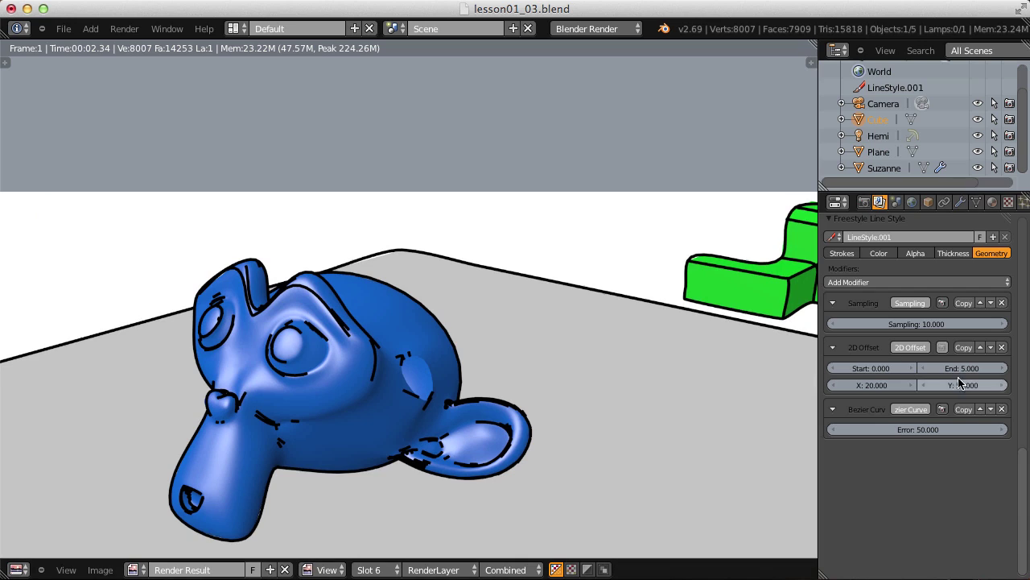
Add a Blueprint geometry modifier and turn off the Bezier Curve modifier.
{"action": "left_click", "coordinate": [885, 281]}
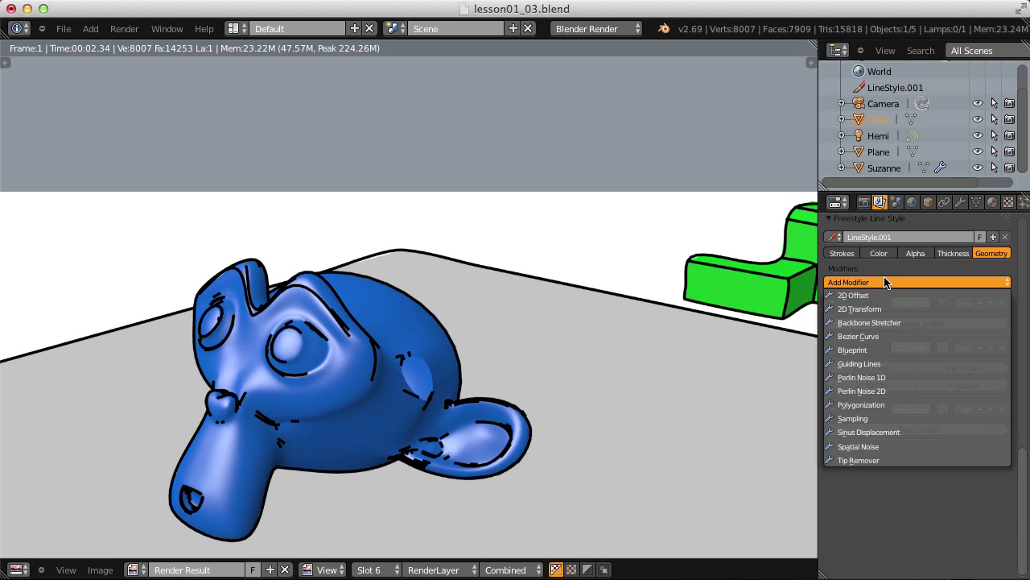
{"action": "left_click", "coordinate": [886, 350]}
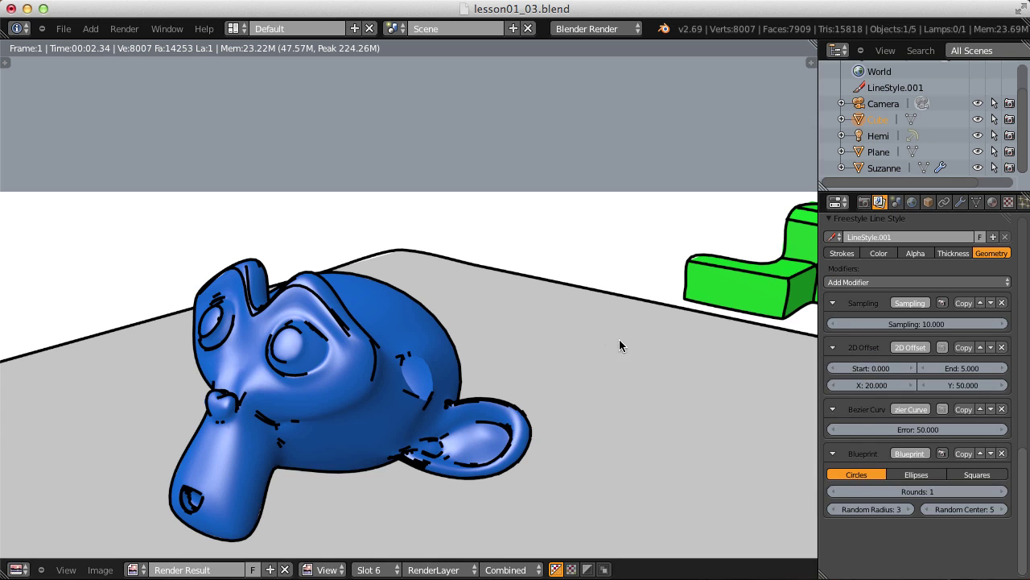
{"action": "scroll", "coordinate": [554, 320], "scroll_direction": "down", "scroll_amount": 2}
{"action": "scroll", "coordinate": [519, 320], "scroll_direction": "up", "scroll_amount": 1}
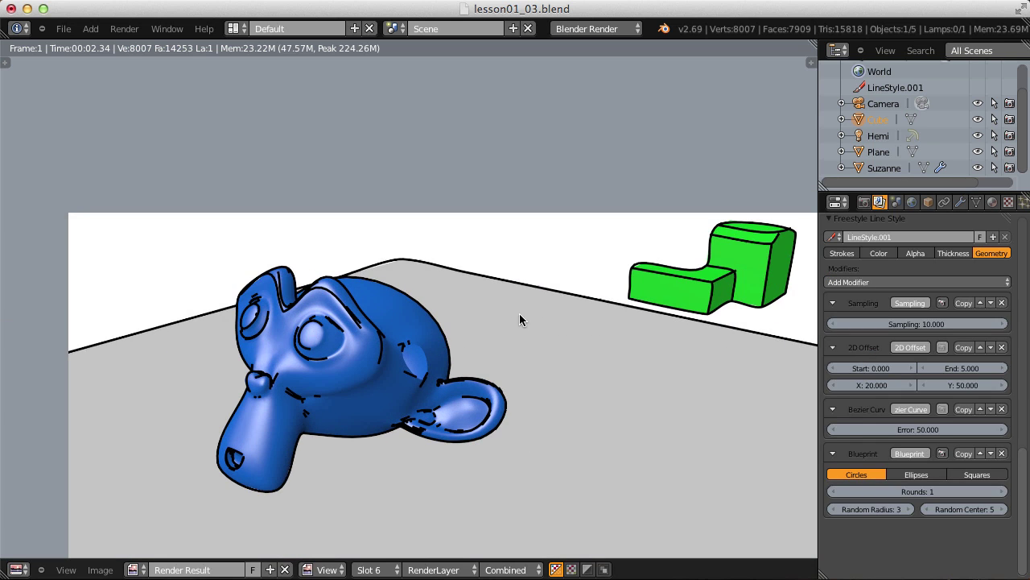
Switch the Blueprint modifier's shape to Squares after trying the other shapes, and render the image.
{"action": "left_click", "coordinate": [916, 474]}
{"action": "left_click", "coordinate": [974, 475]}
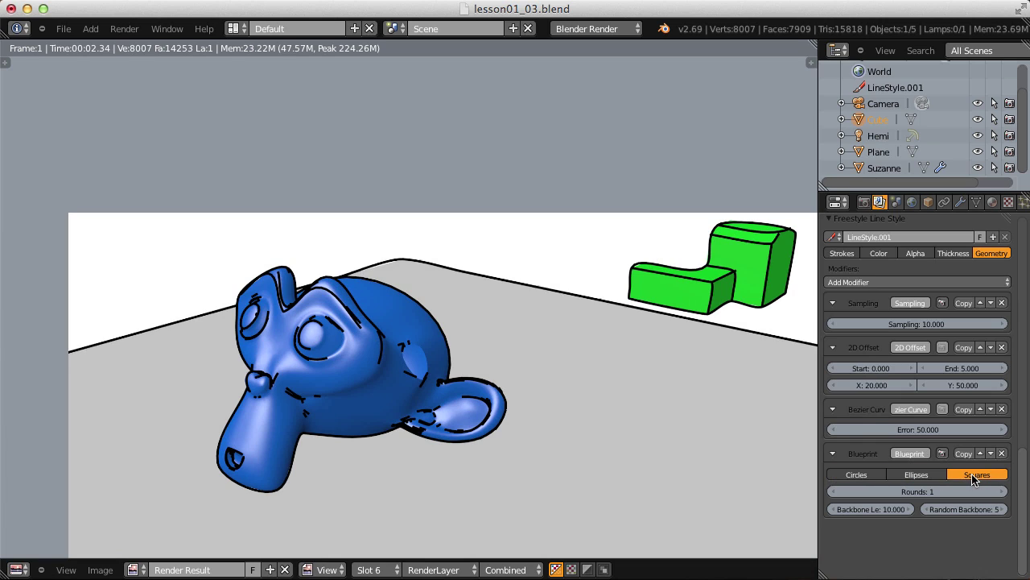
{"action": "left_click", "coordinate": [852, 475]}
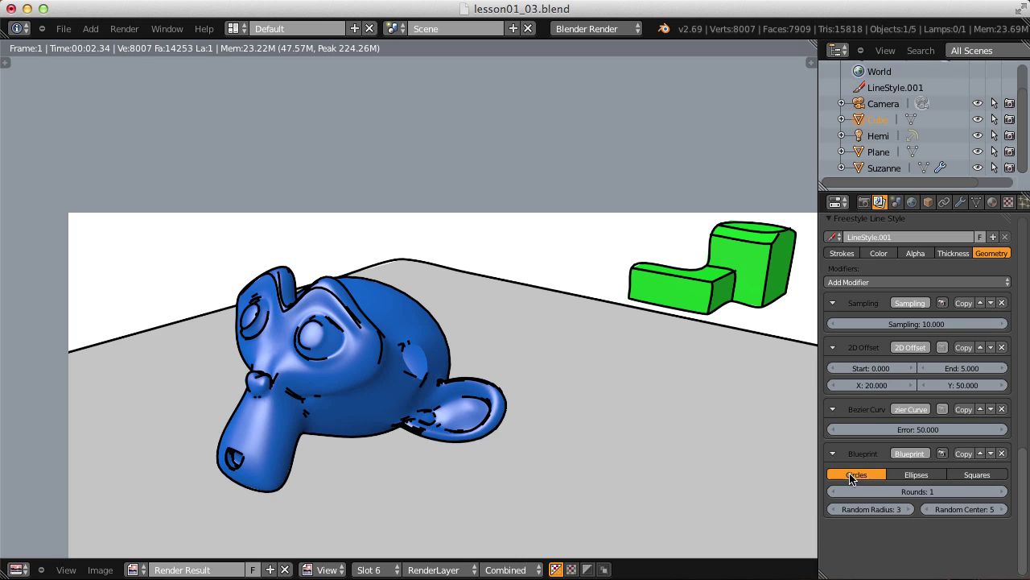
{"action": "left_click", "coordinate": [972, 478]}
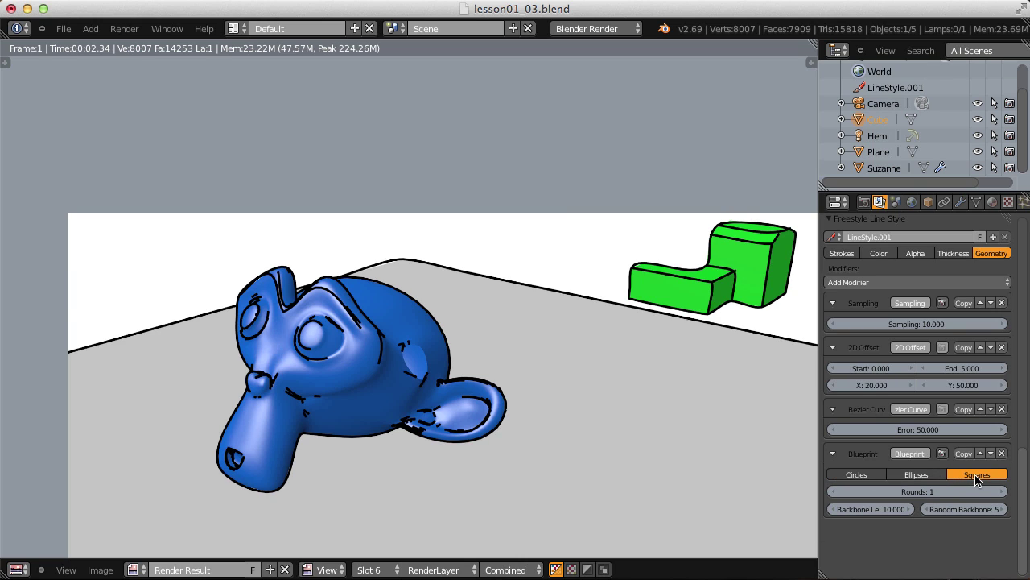
{"action": "left_click", "coordinate": [124, 28]}
{"action": "left_click", "coordinate": [149, 39]}
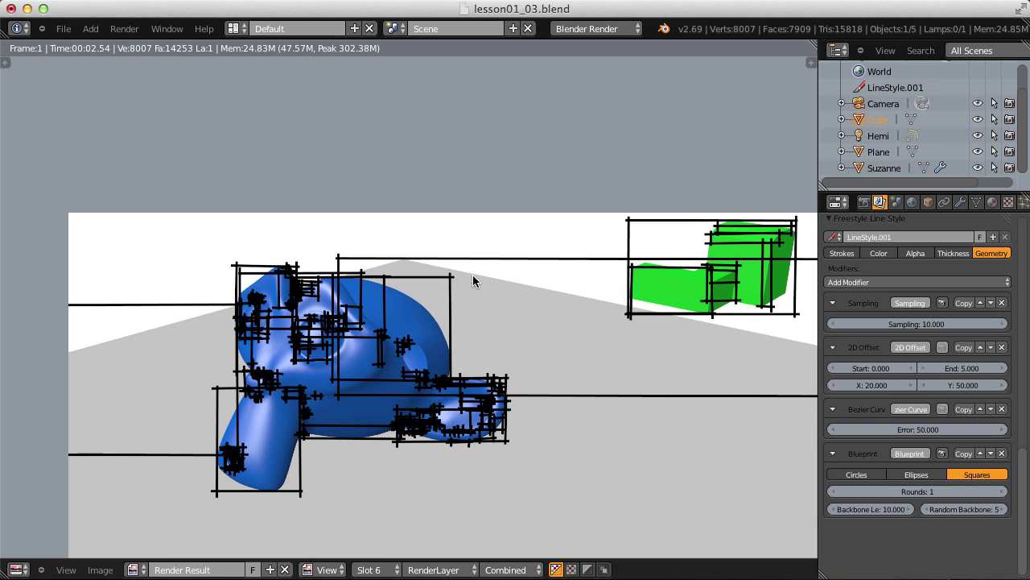
Add a Polygonization geometry modifier with Blueprint turned off and render the image.
{"action": "left_click", "coordinate": [873, 282]}
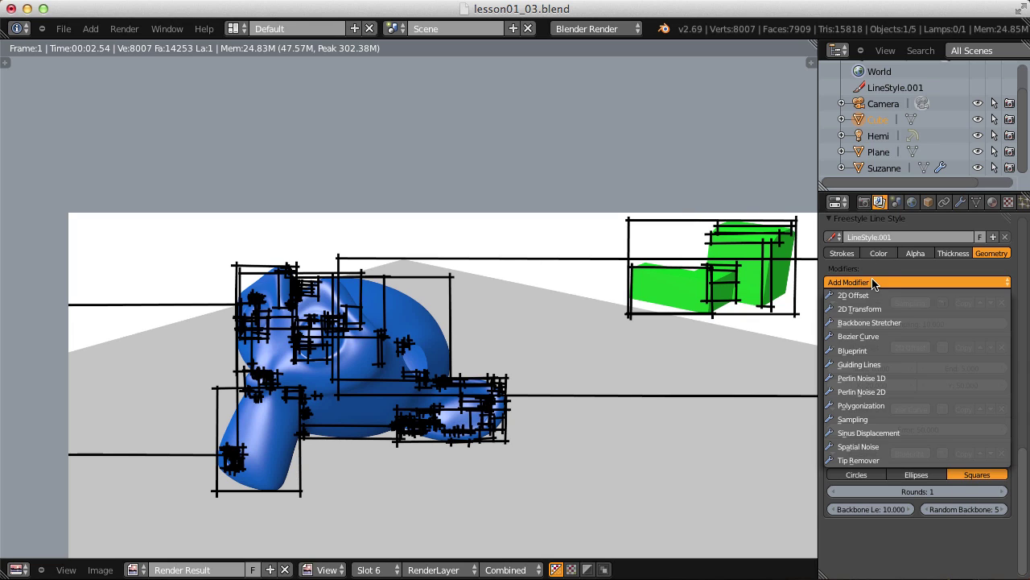
{"action": "left_click", "coordinate": [869, 407]}
{"action": "left_click", "coordinate": [124, 29]}
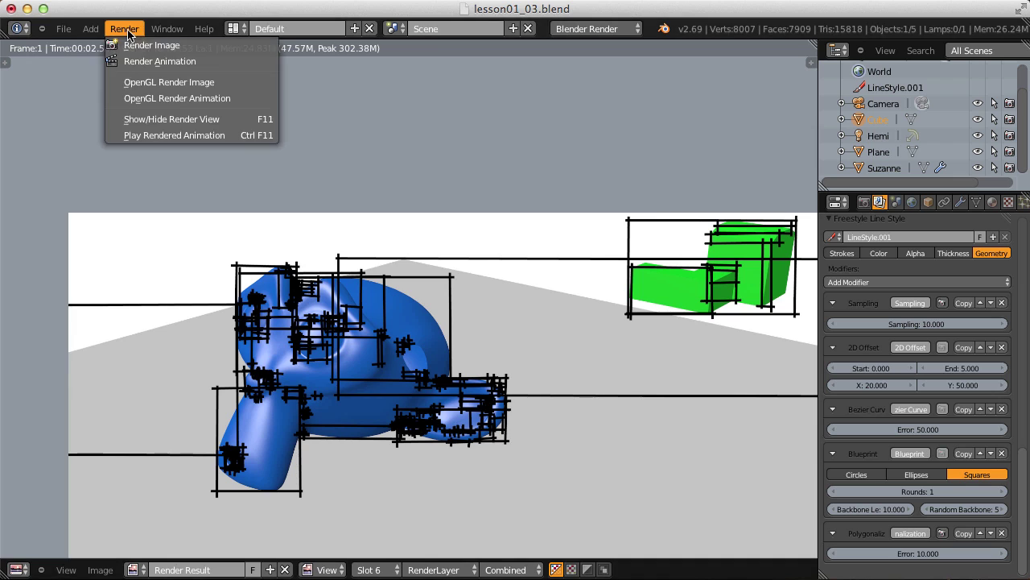
{"action": "left_click", "coordinate": [131, 46]}
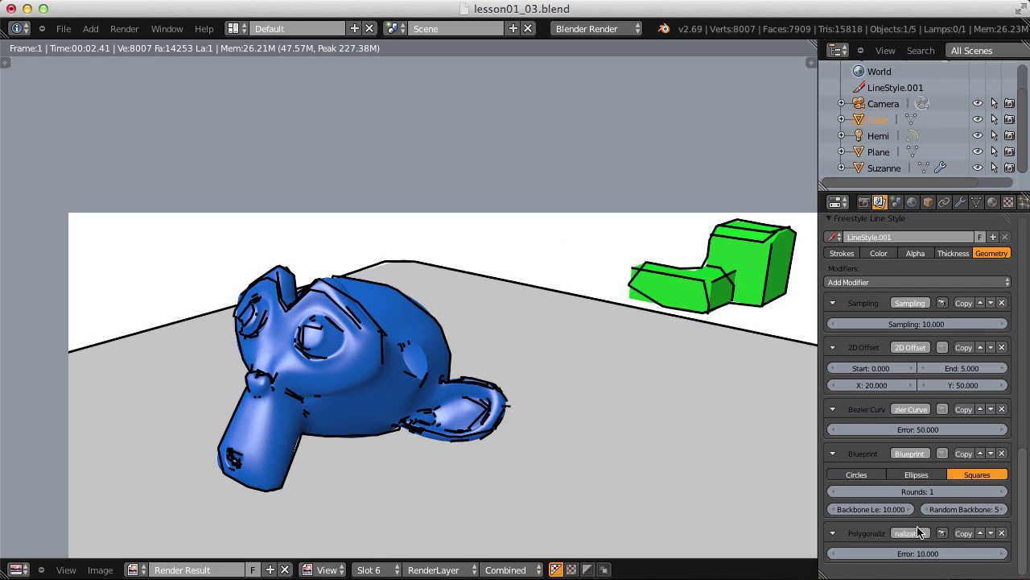
Add a Spatial Noise geometry modifier with Polygonization turned off and render the image.
{"action": "left_click", "coordinate": [858, 283]}
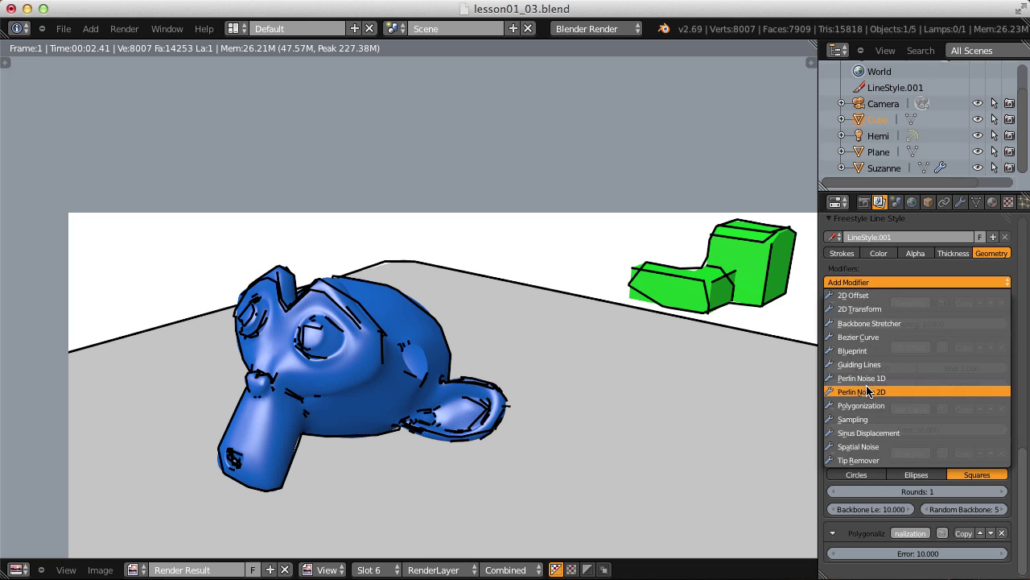
{"action": "left_click", "coordinate": [879, 447]}
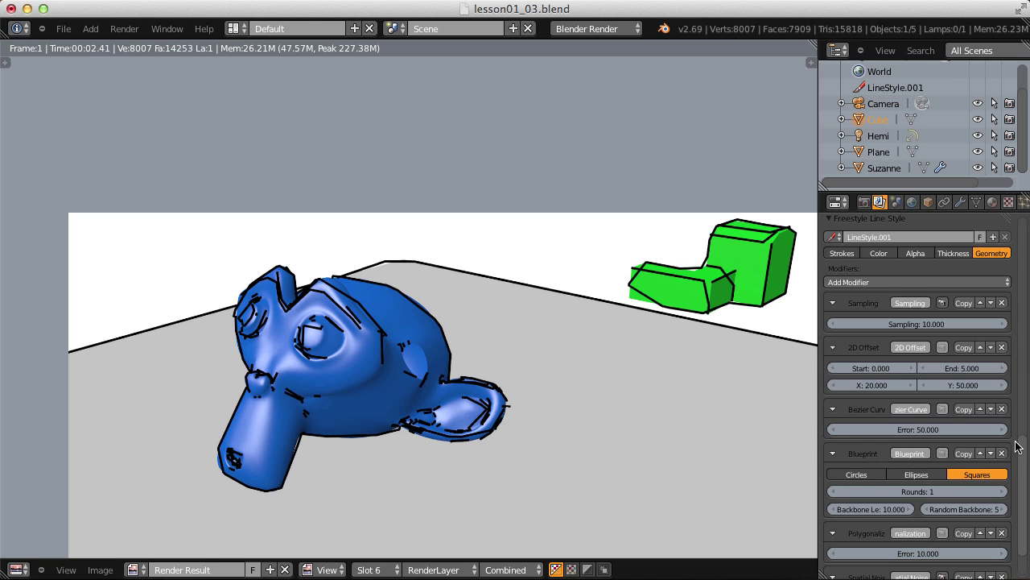
{"action": "scroll", "coordinate": [1019, 447], "scroll_direction": "down", "scroll_amount": 3}
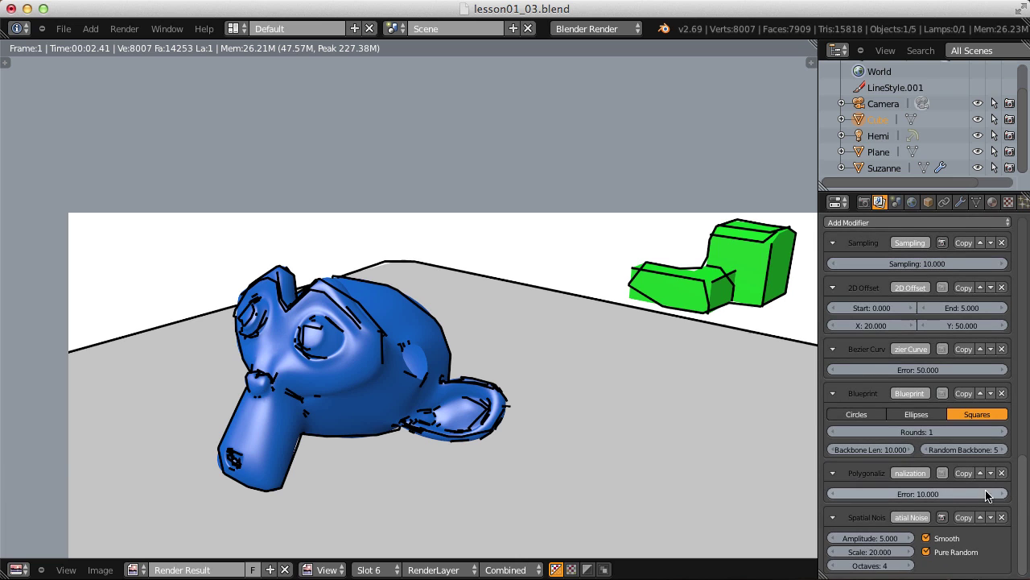
{"action": "left_click", "coordinate": [125, 28]}
{"action": "left_click", "coordinate": [151, 46]}
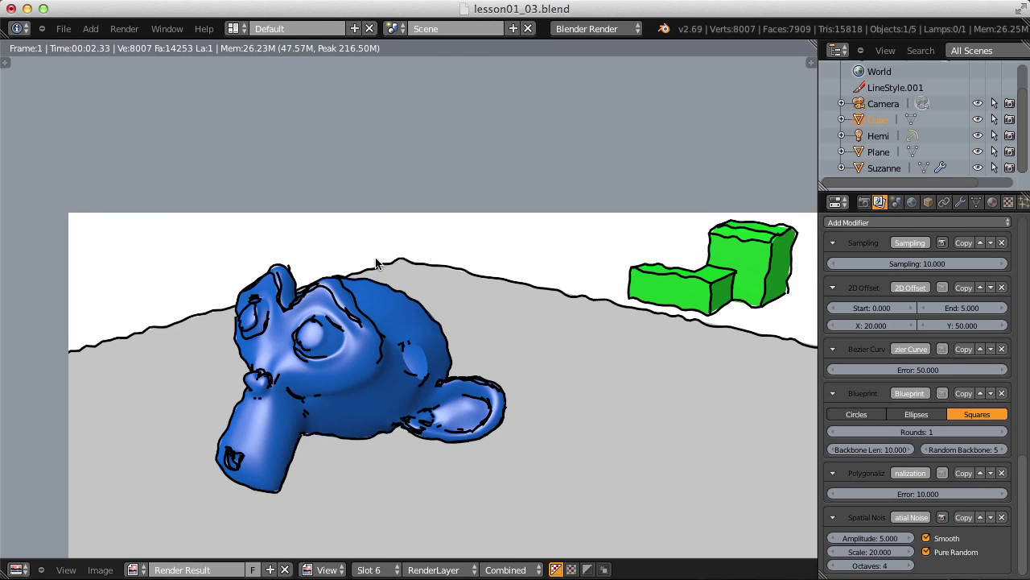
Set the Spatial Noise modifier's Amplitude to 10, Scale to 0.5 and Octaves to 20, and render the image.
{"action": "left_click", "coordinate": [873, 537]}
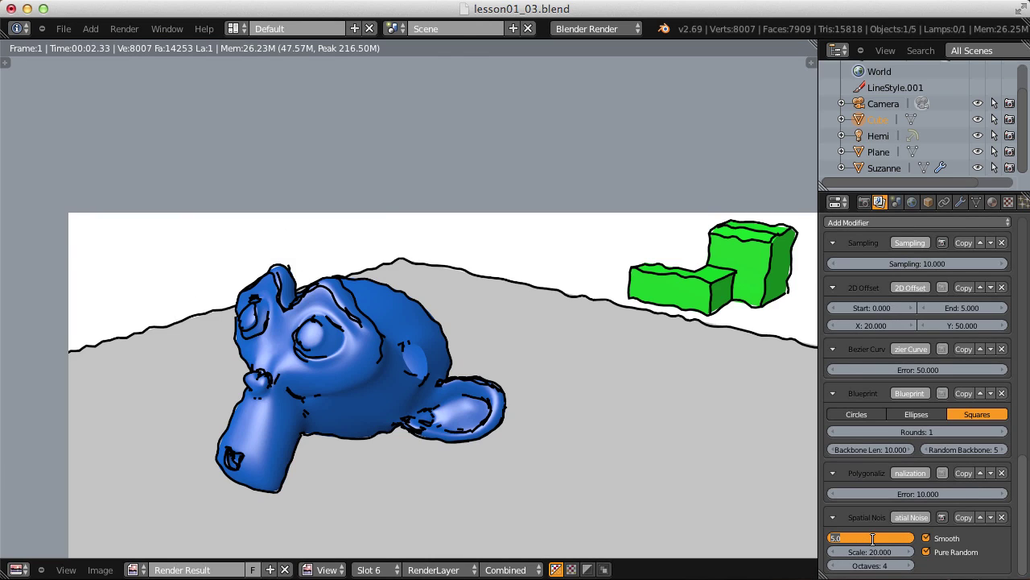
{"action": "type", "text": "10"}
{"action": "key", "text": "Tab"}
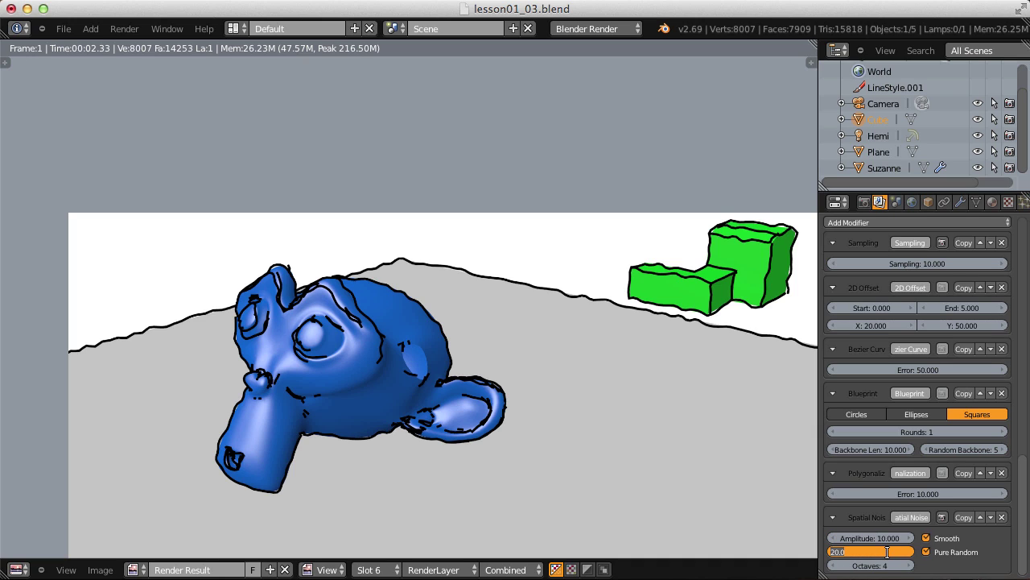
{"action": "type", "text": "5"}
{"action": "key", "text": "Return"}
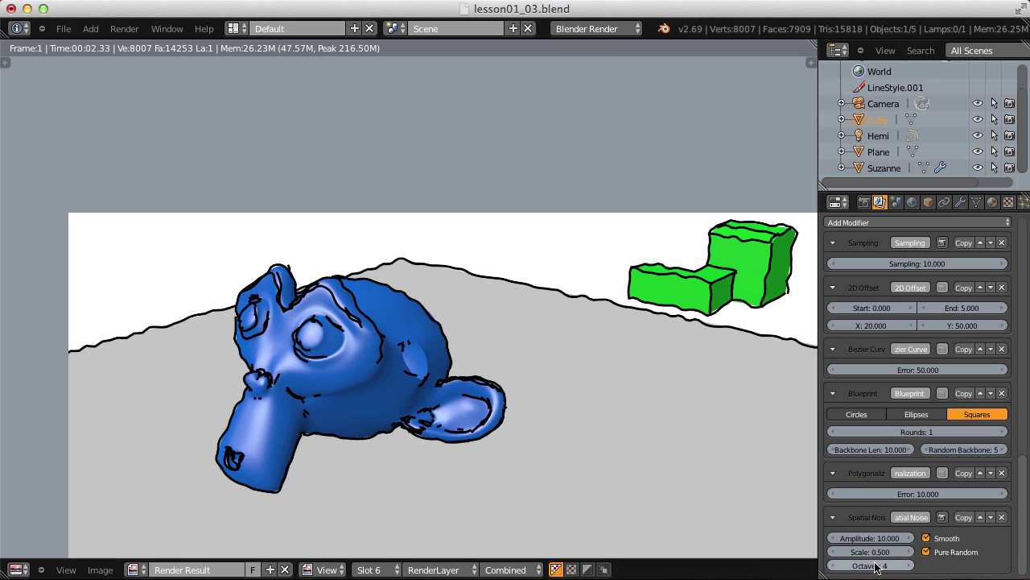
{"action": "left_click", "coordinate": [873, 565]}
{"action": "type", "text": "20"}
{"action": "key", "text": "Return"}
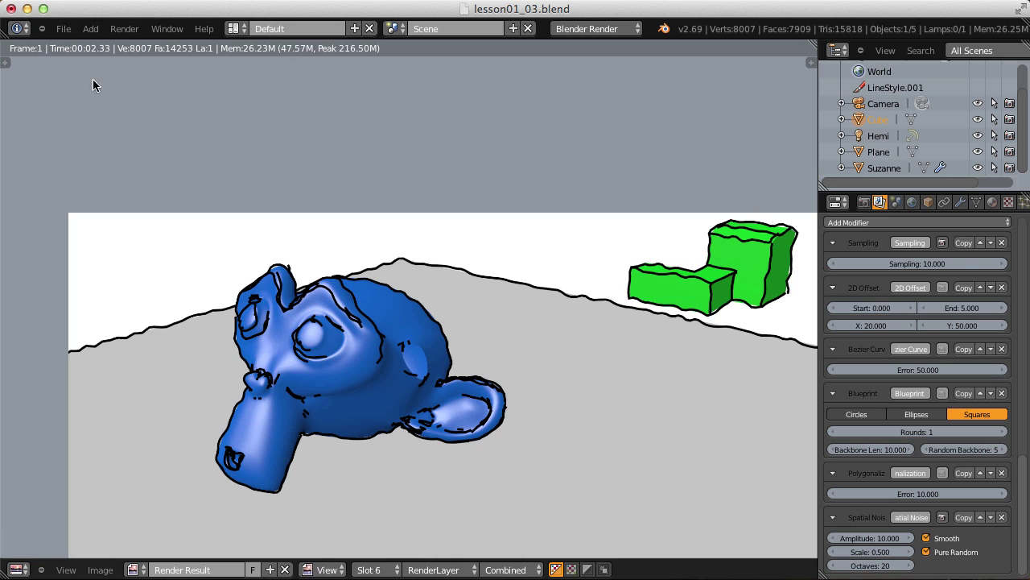
{"action": "left_click", "coordinate": [121, 29]}
{"action": "left_click", "coordinate": [133, 43]}
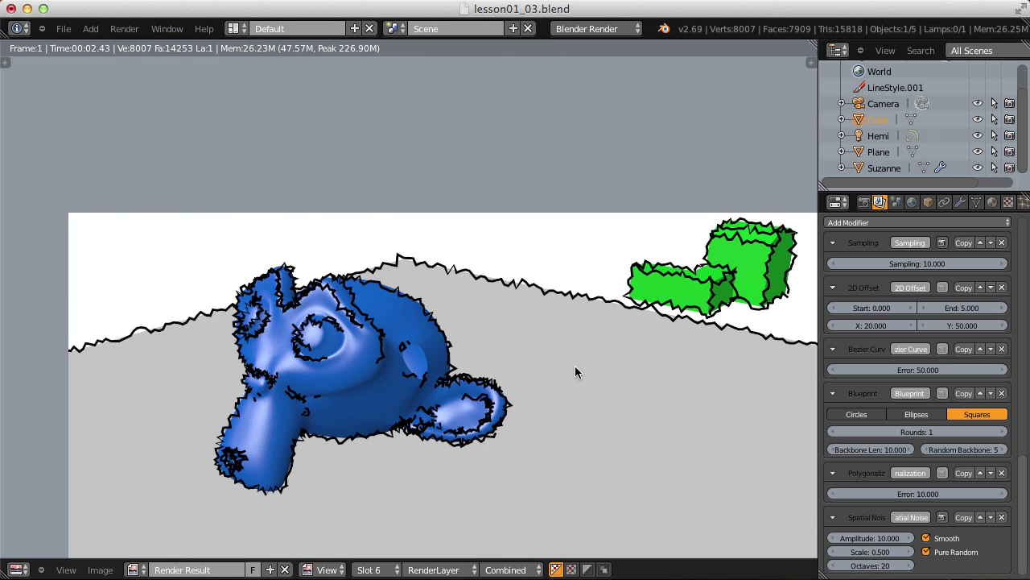
{"action": "left_click_drag", "start_coordinate": [1022, 475], "coordinate": [1022, 397]}
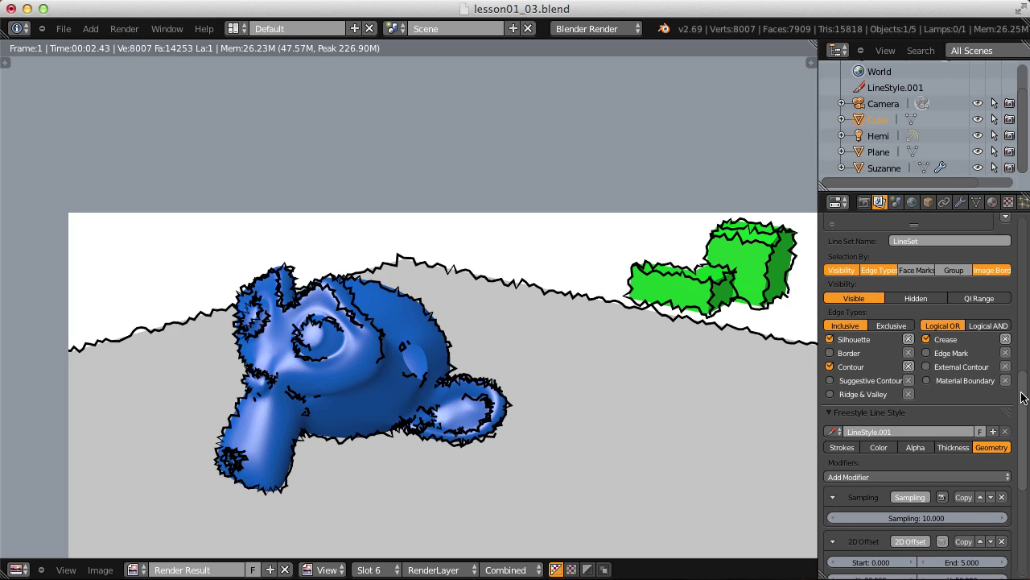